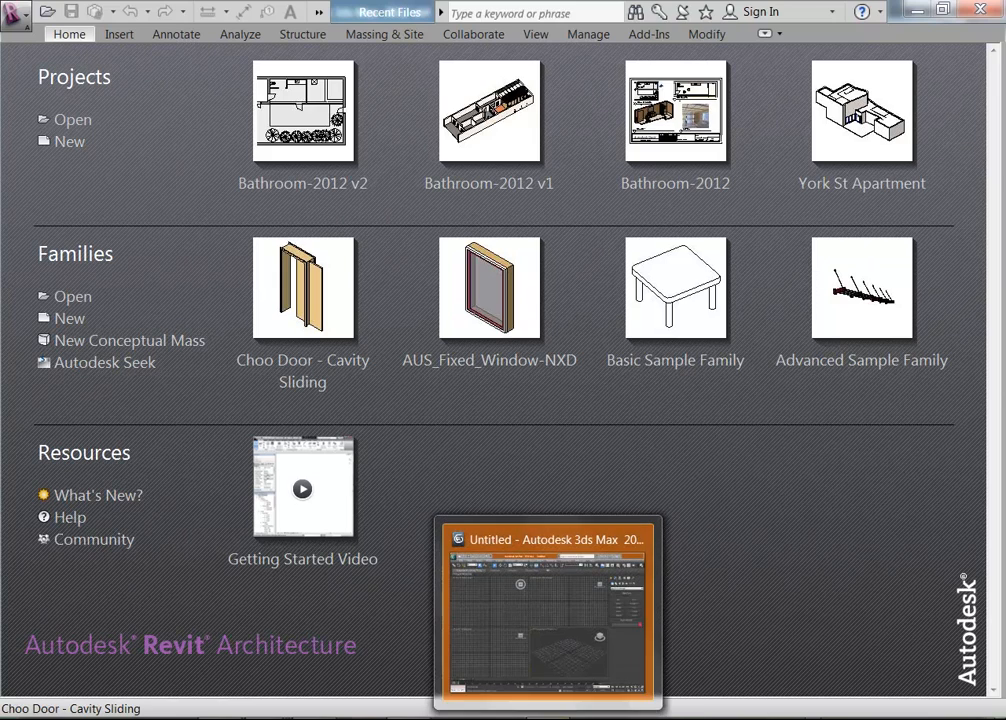
Step: Switch to 3ds Max, dismiss its welcome window, and return to the Revit start page
click(548, 718)
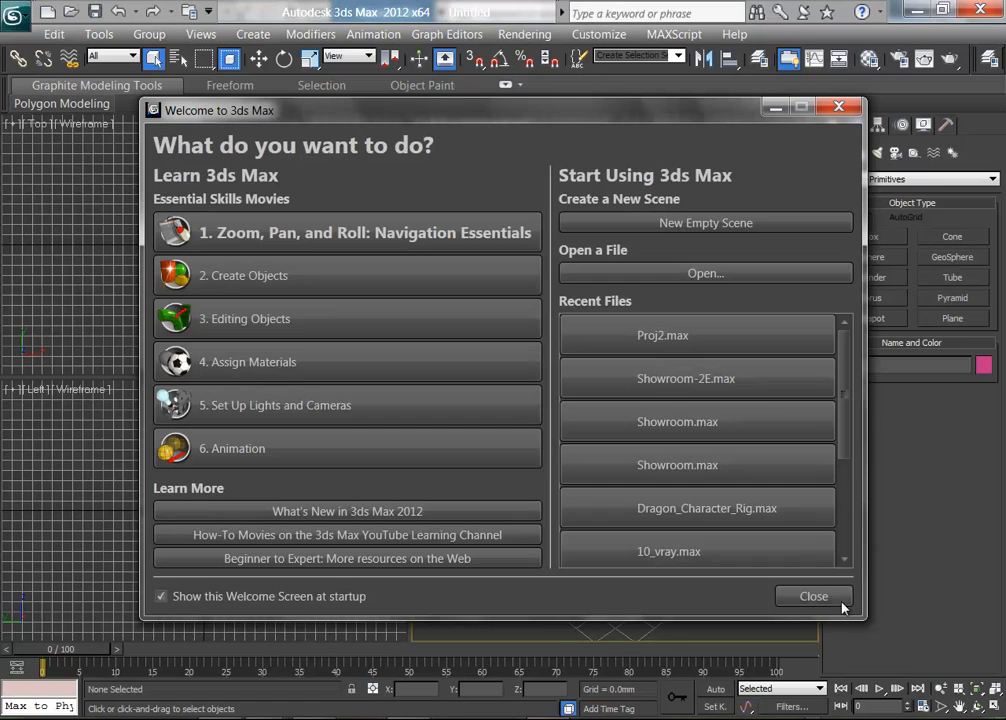
click(815, 599)
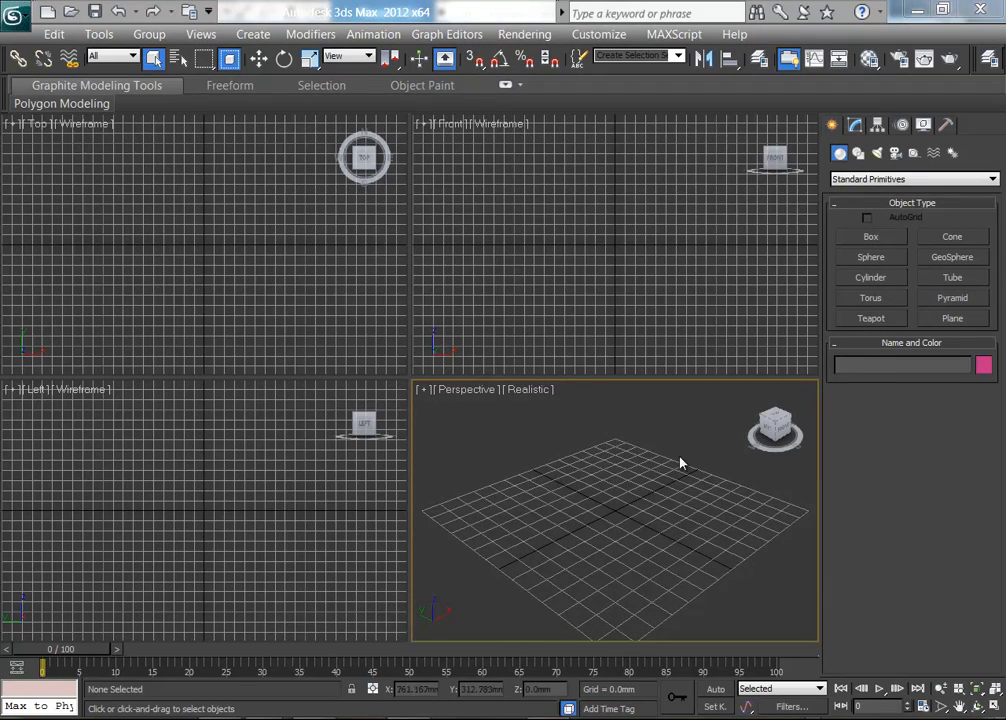
click(915, 9)
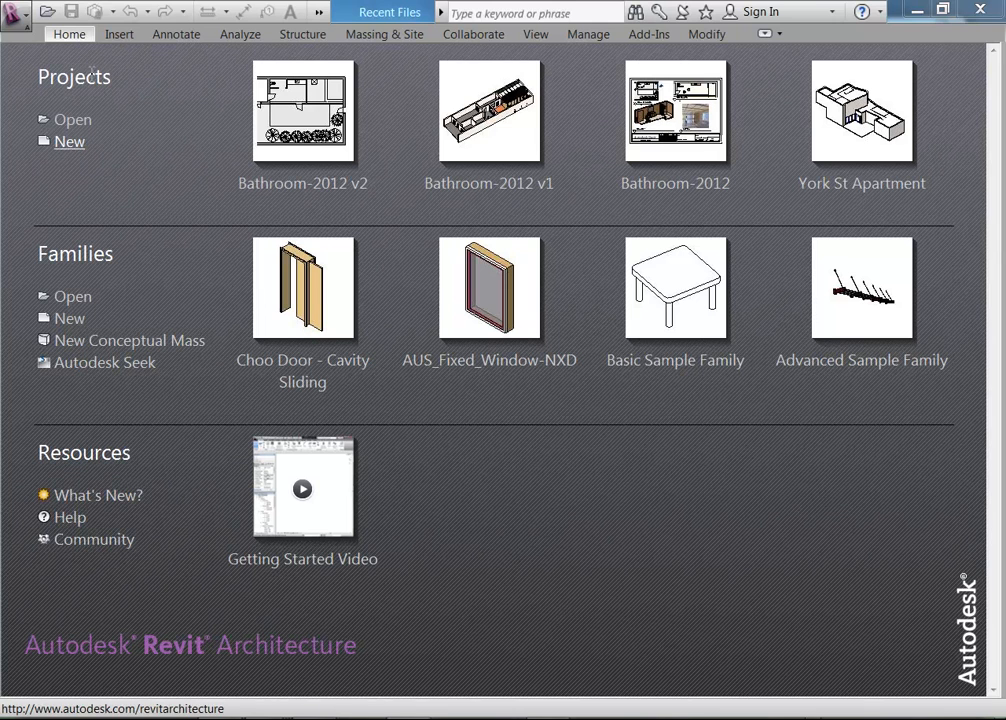
Step: Create a new project and start an in-place mass in it with the name Mass 1
click(70, 146)
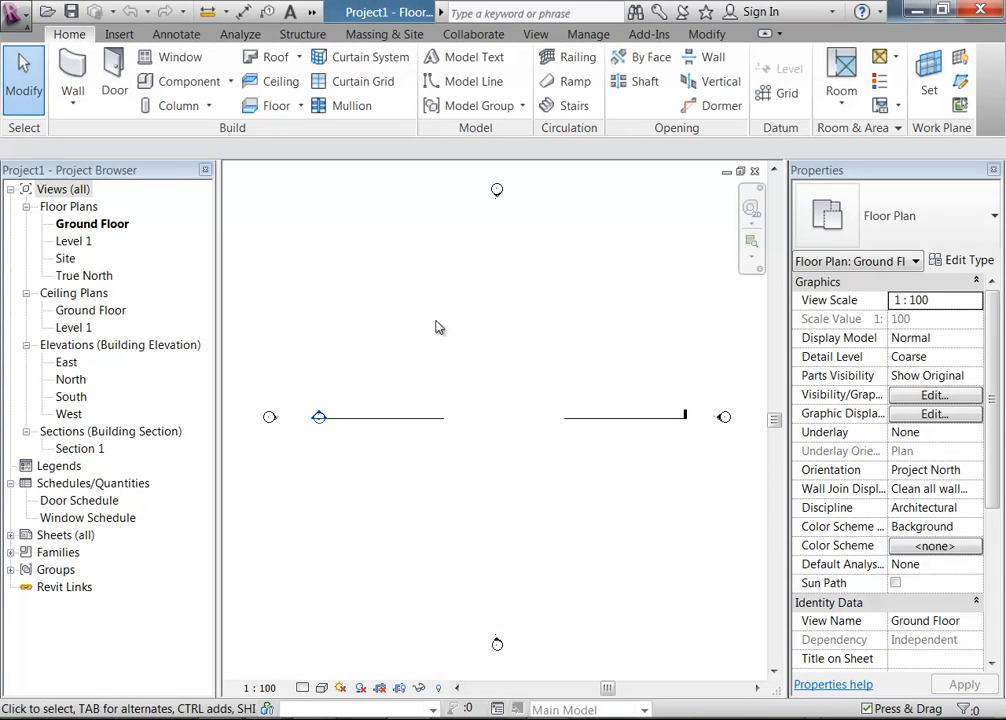
click(387, 36)
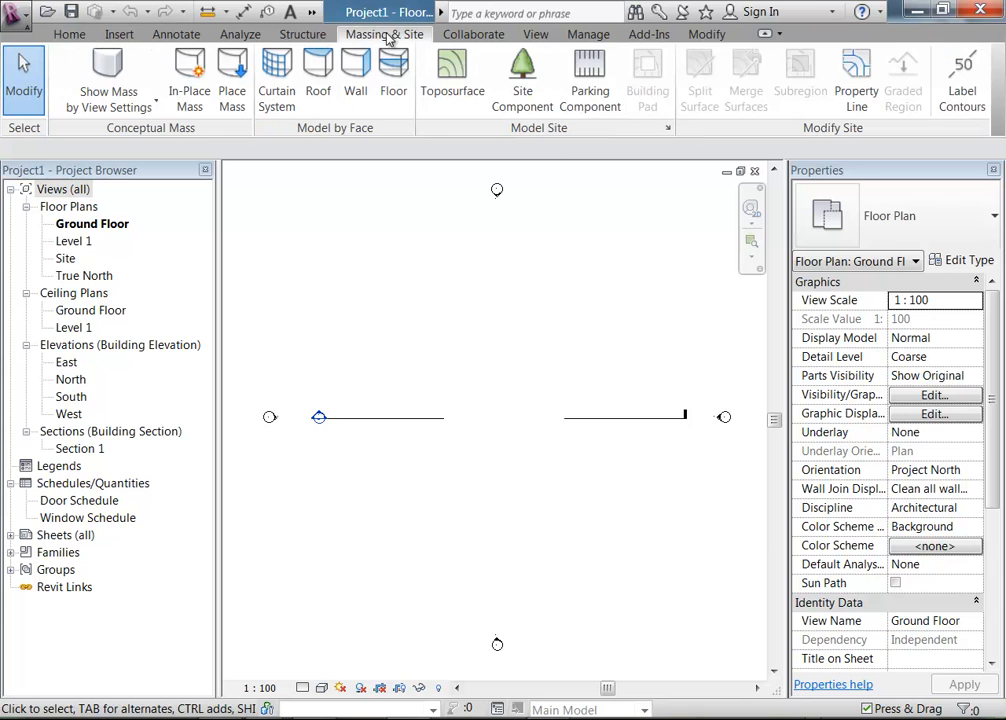
click(235, 100)
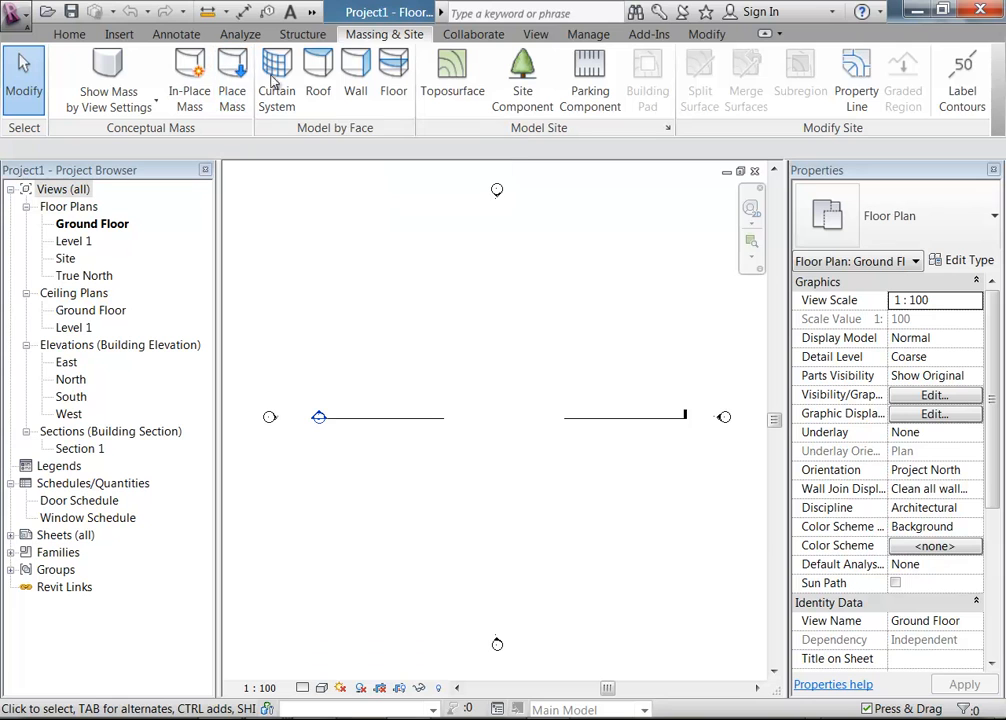
click(191, 90)
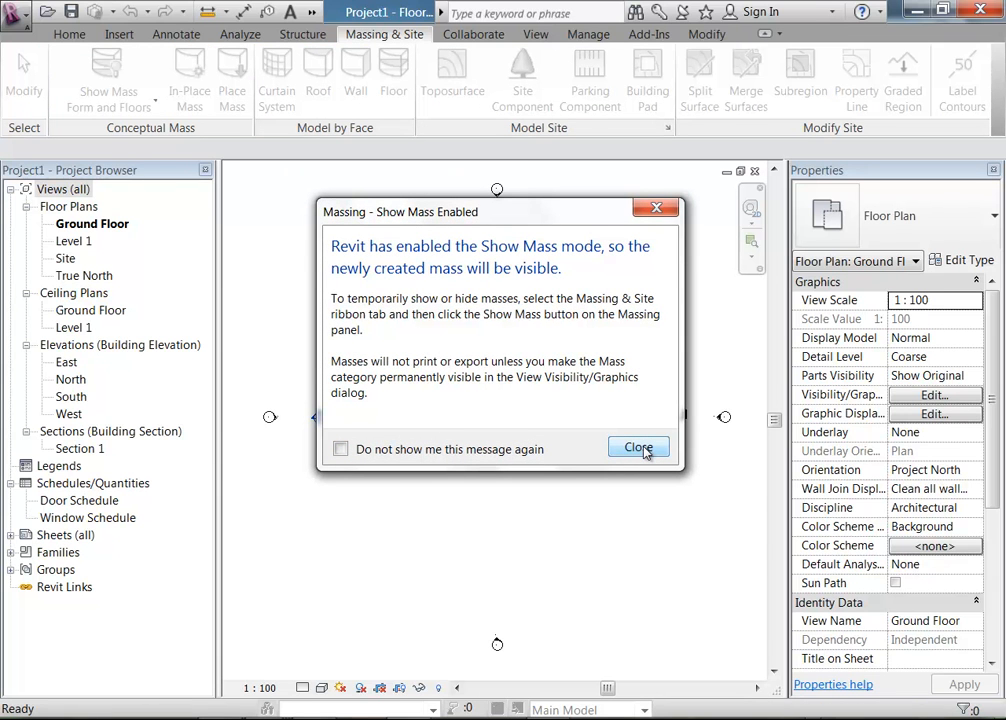
click(640, 448)
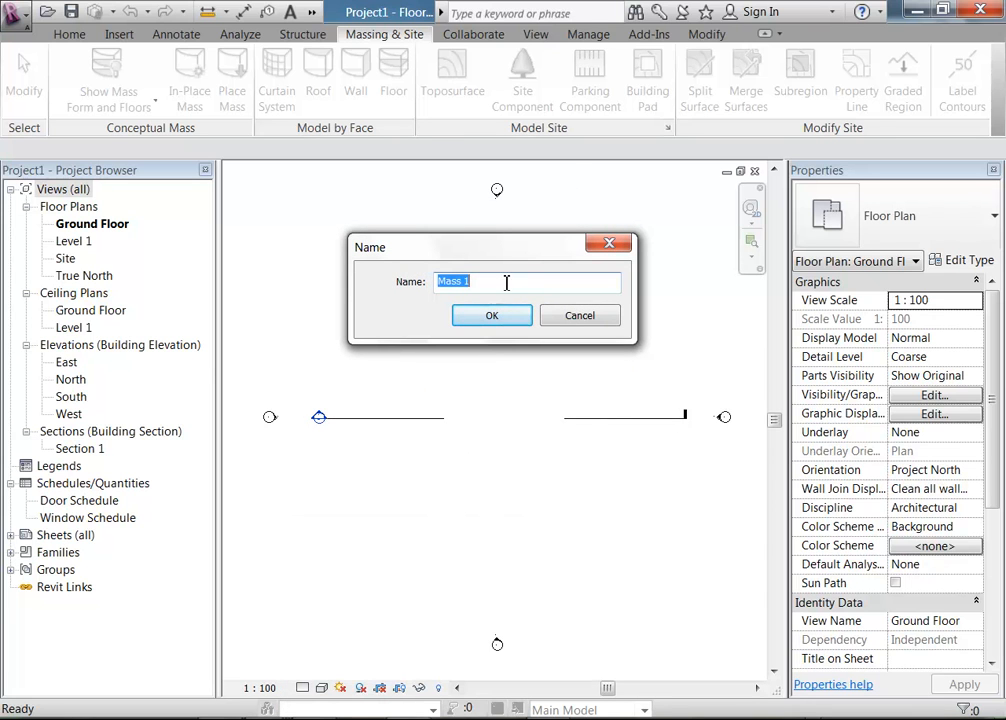
click(493, 316)
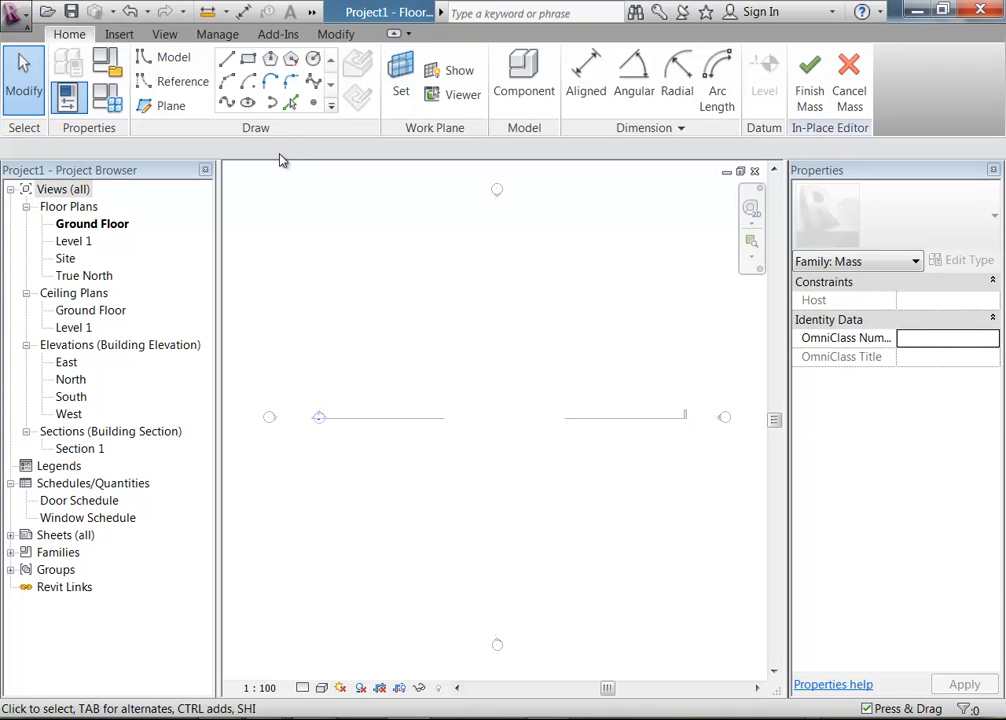
Step: Sketch five chained model lines as an open pentagon on the Ground Floor plan, with sides about 11 to 15 m long
click(229, 62)
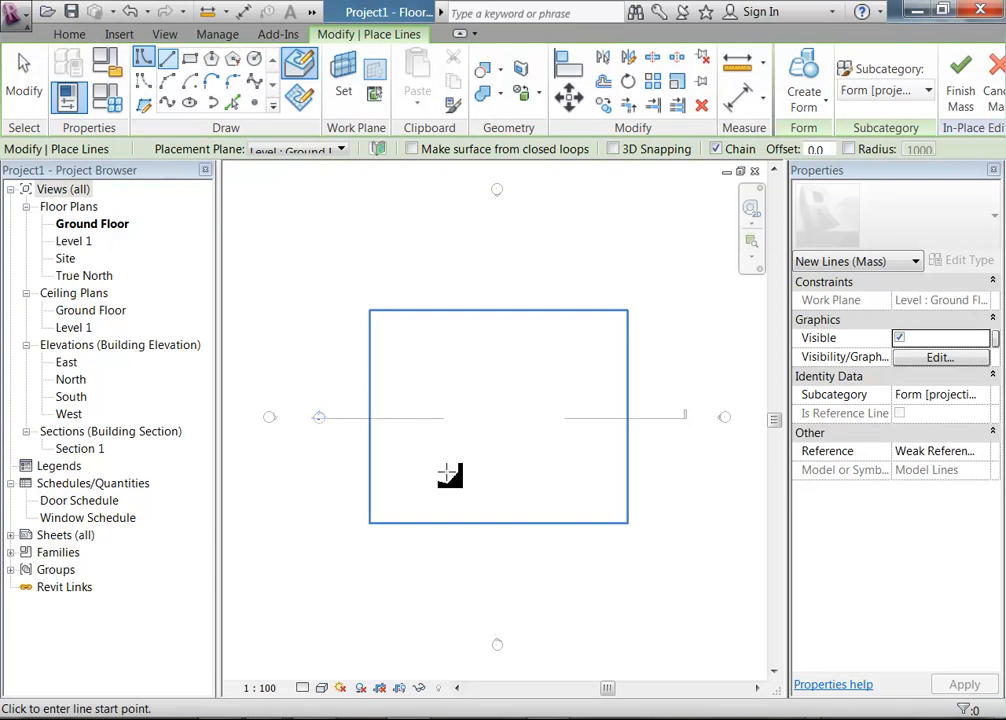
click(445, 470)
click(398, 386)
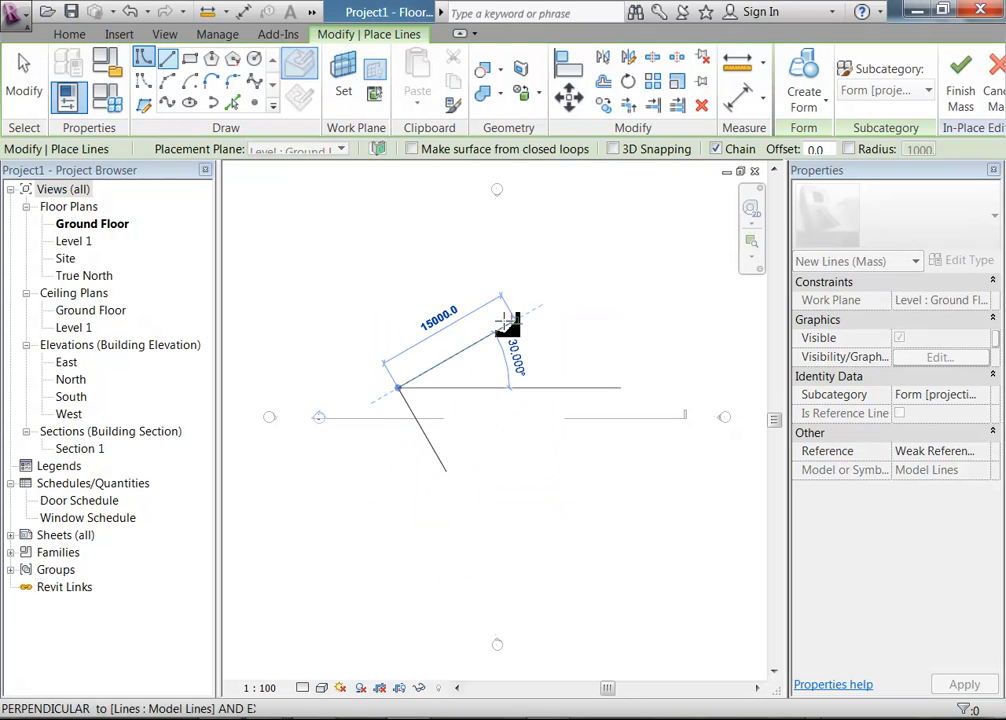
click(512, 322)
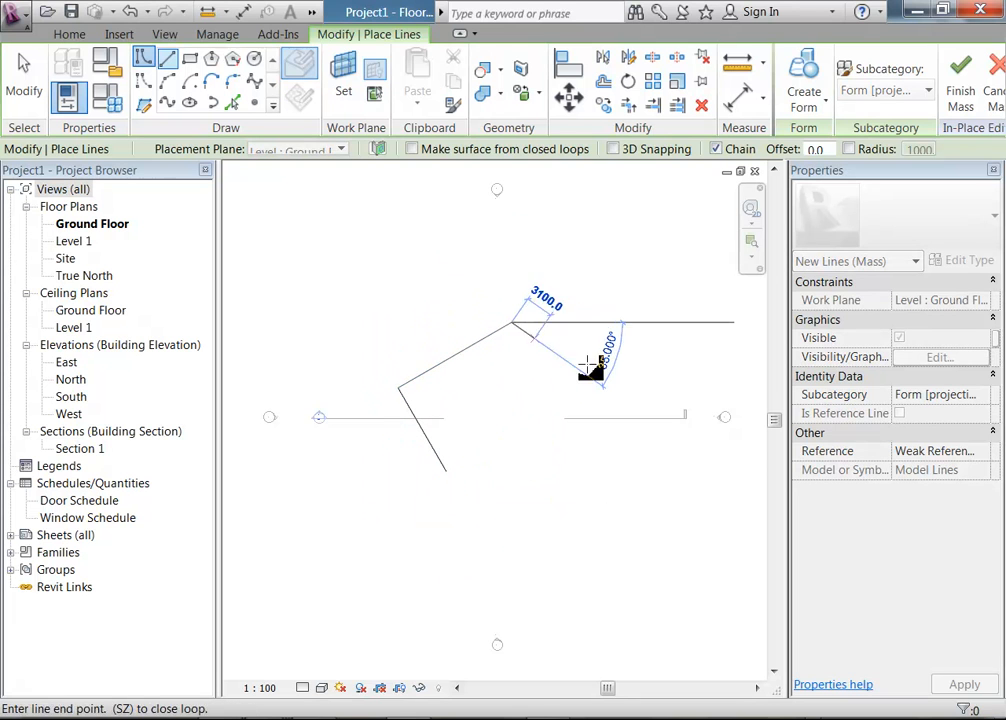
click(607, 368)
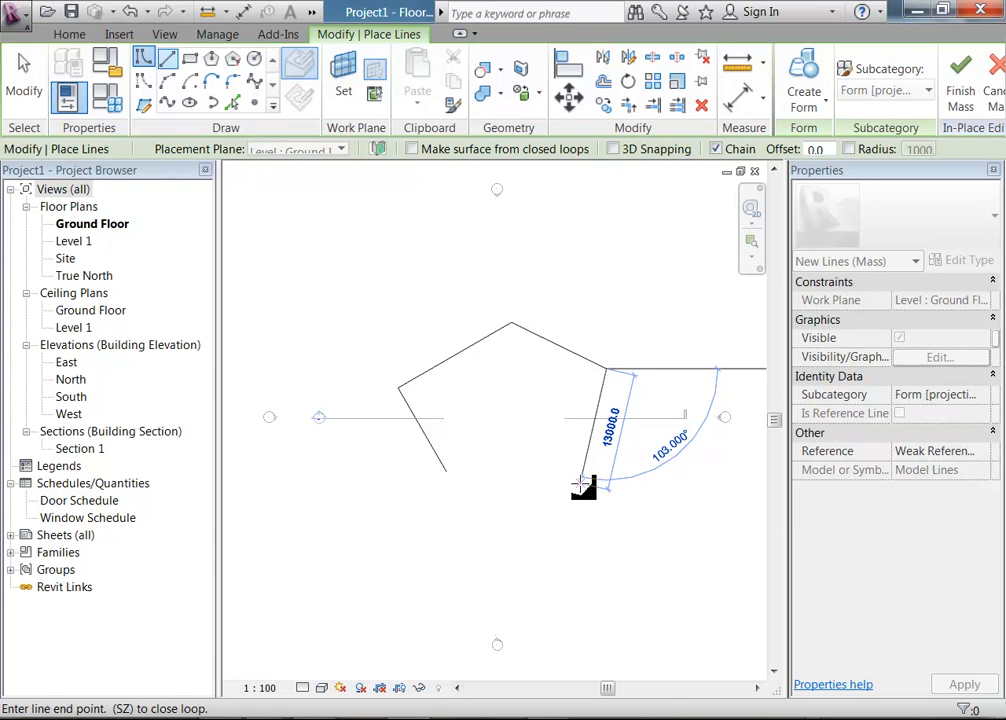
click(581, 485)
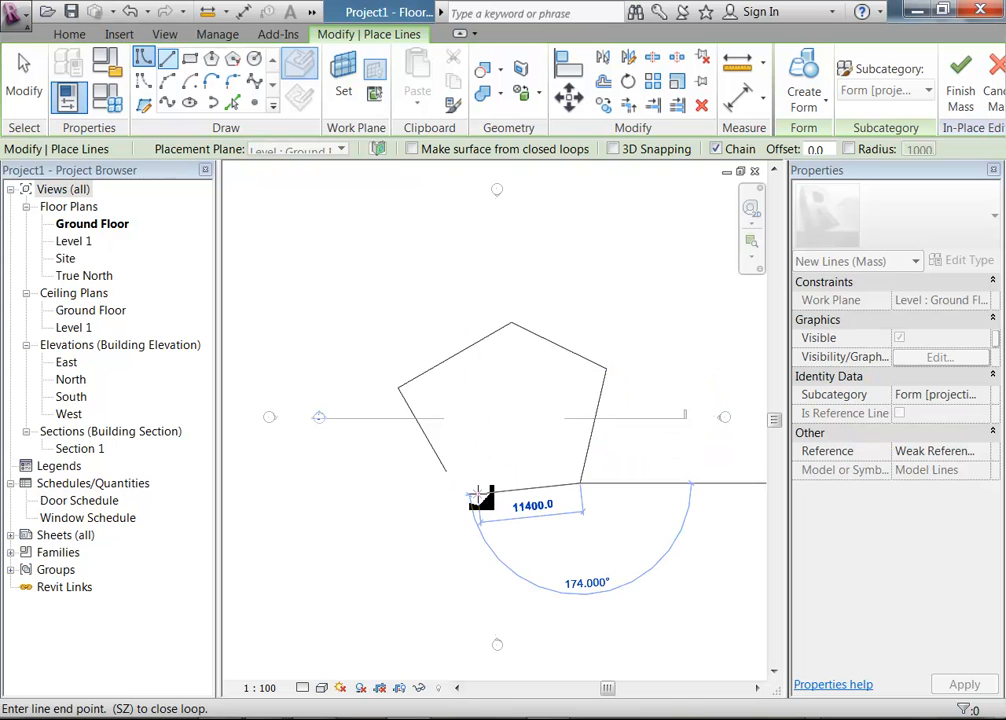
click(471, 503)
key(Escape)
key(Escape)
scroll(521, 409, up, 2)
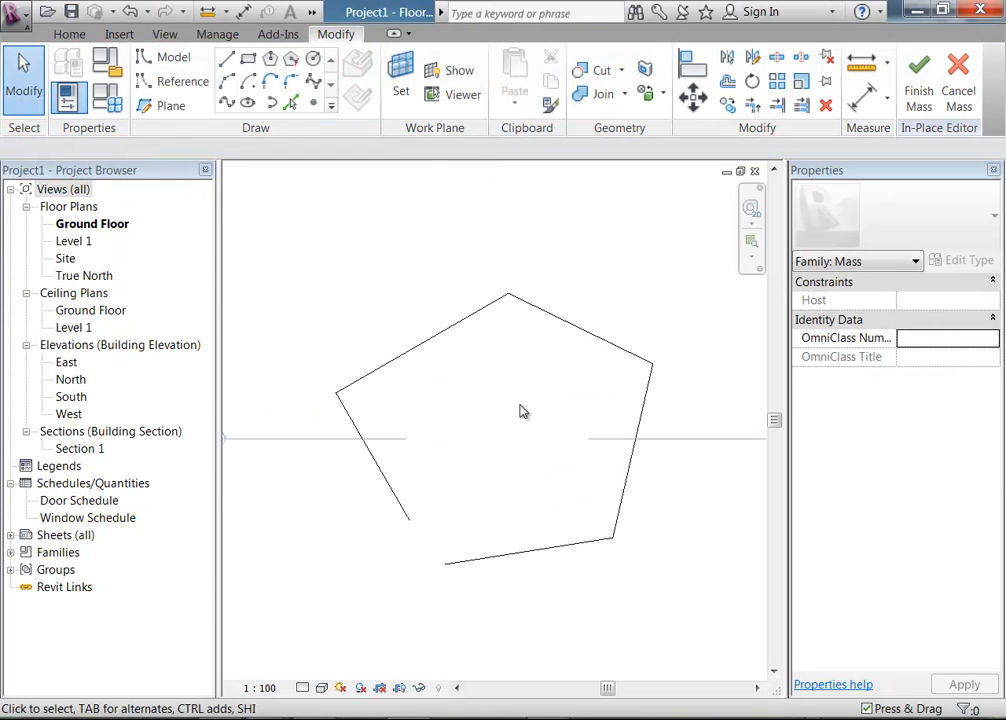
Step: Close the pentagon by trimming and extending its bottom line and lower-left line to a corner
click(779, 105)
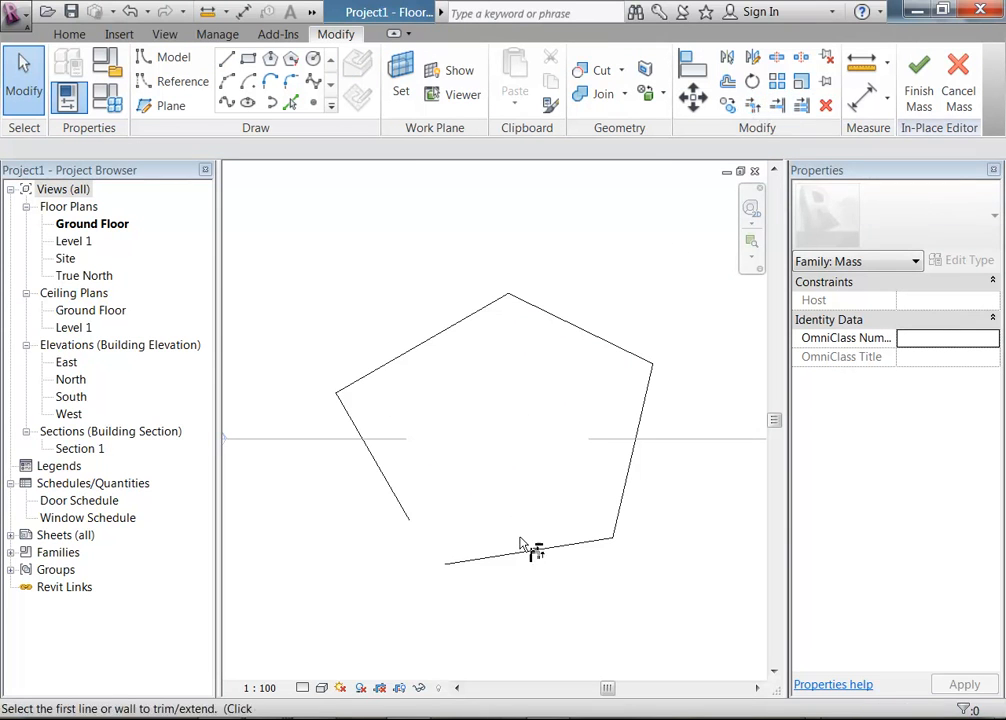
click(485, 562)
click(411, 521)
key(Escape)
middle_drag(528, 498, 458, 504)
scroll(463, 577, down, 2)
scroll(568, 482, down, 1)
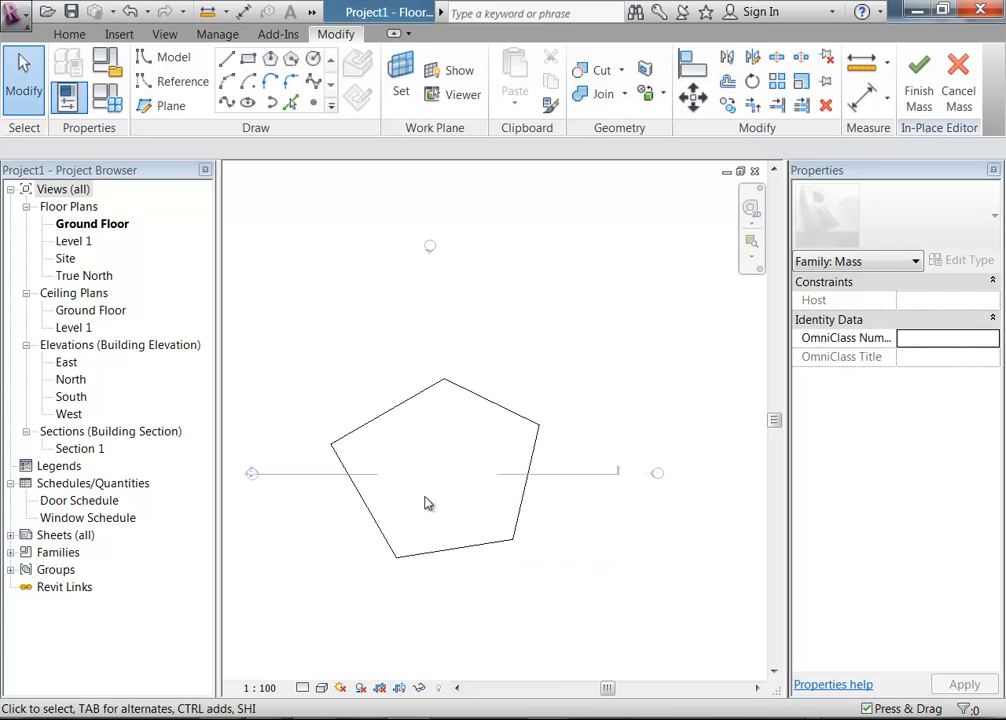
Step: Select all five lines of the pentagon together as one connected chain
key(Tab)
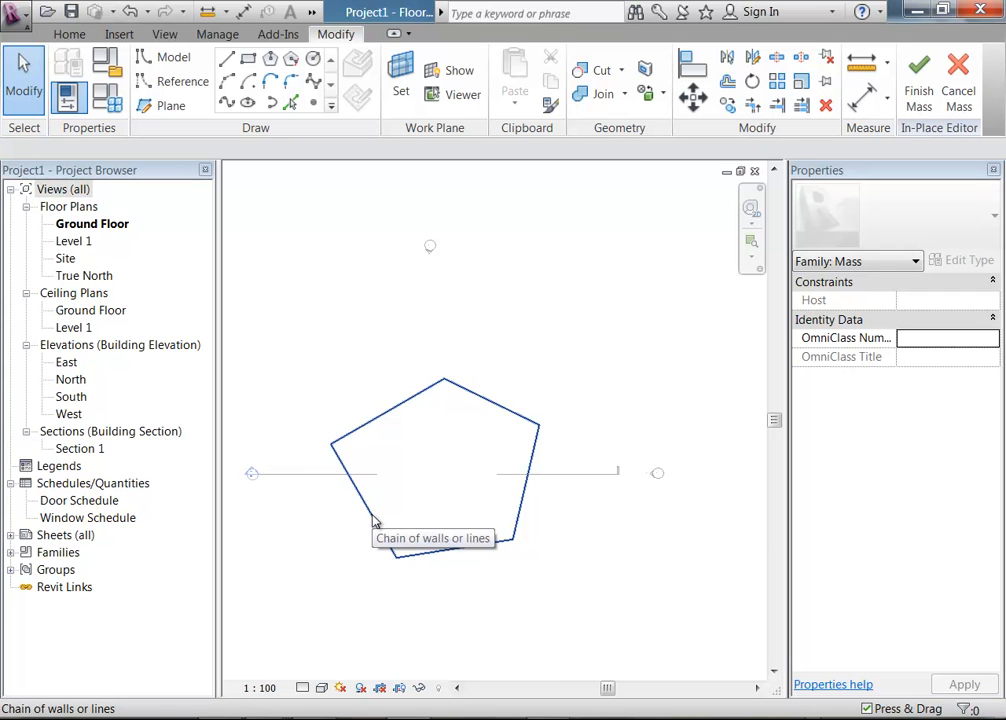
scroll(372, 521, up, 1)
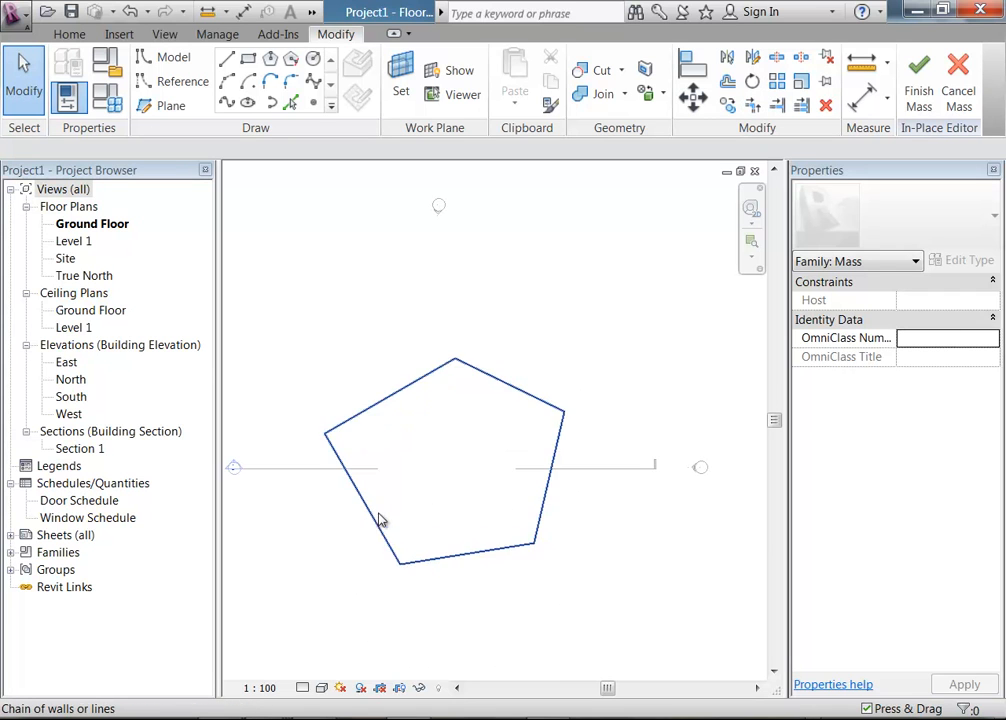
click(446, 567)
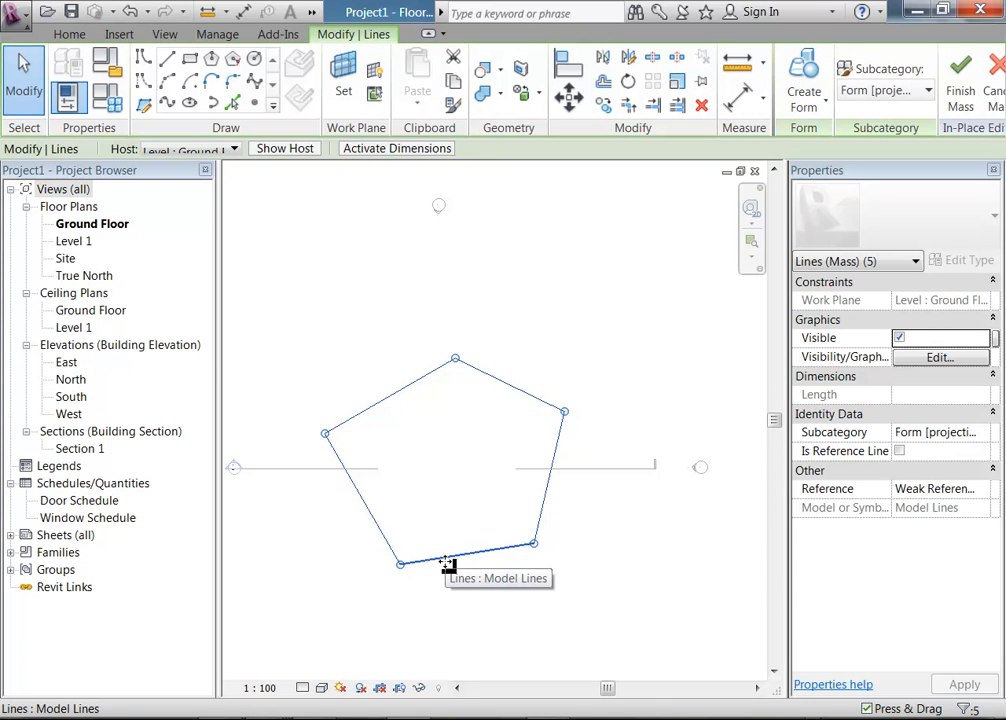
Step: Nudge the pentagon's bottom line downward and its upper-right line upward to stretch the outline
click(446, 566)
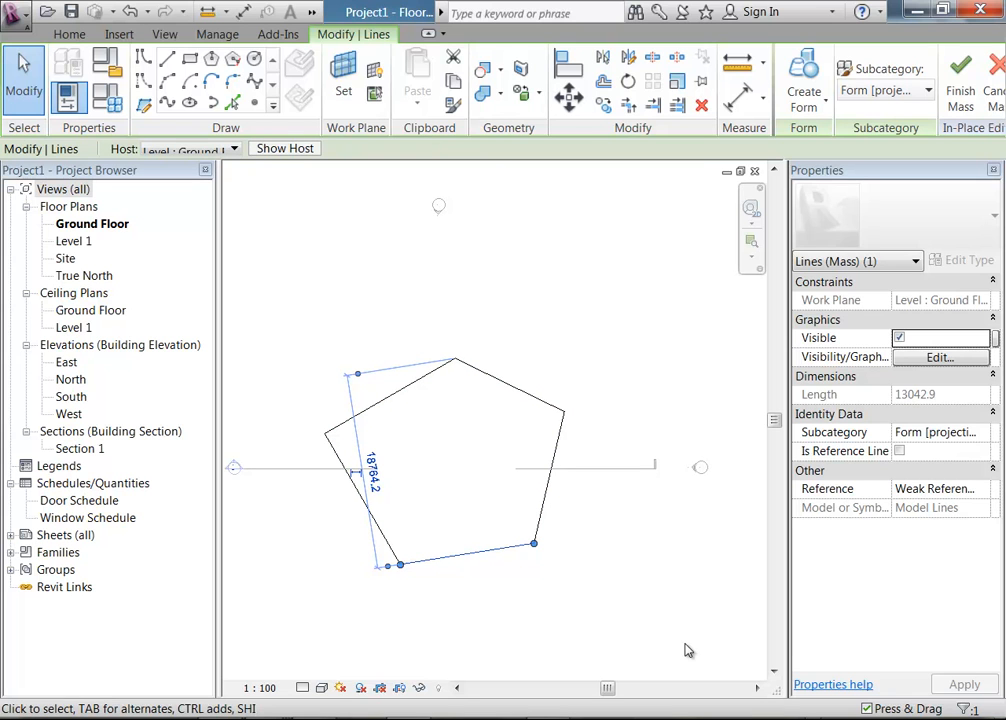
key(Down)
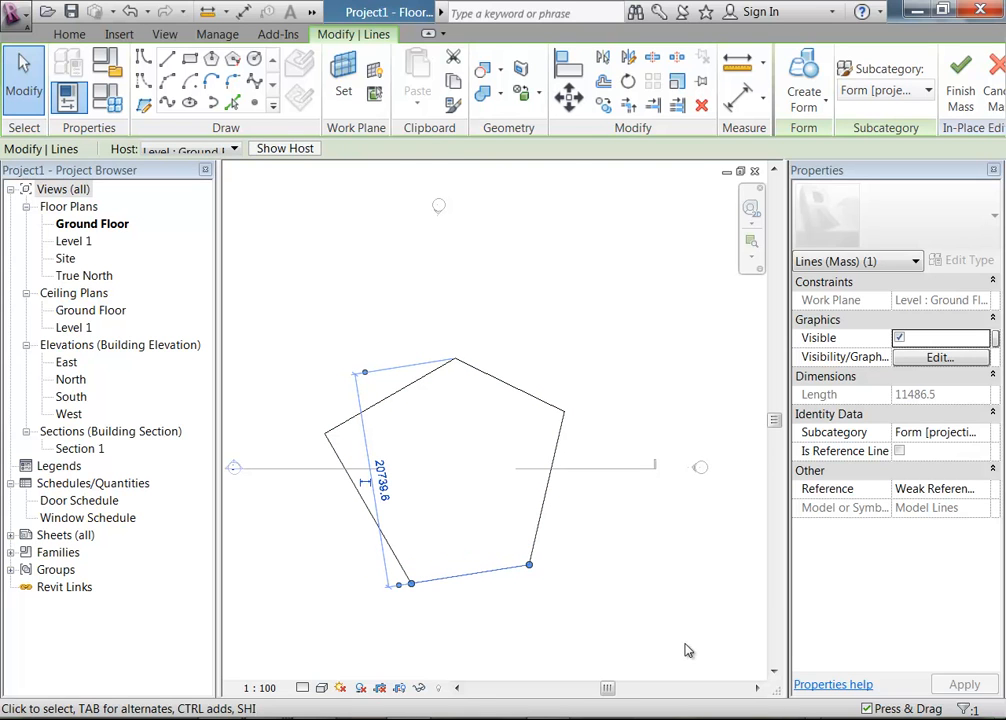
click(521, 392)
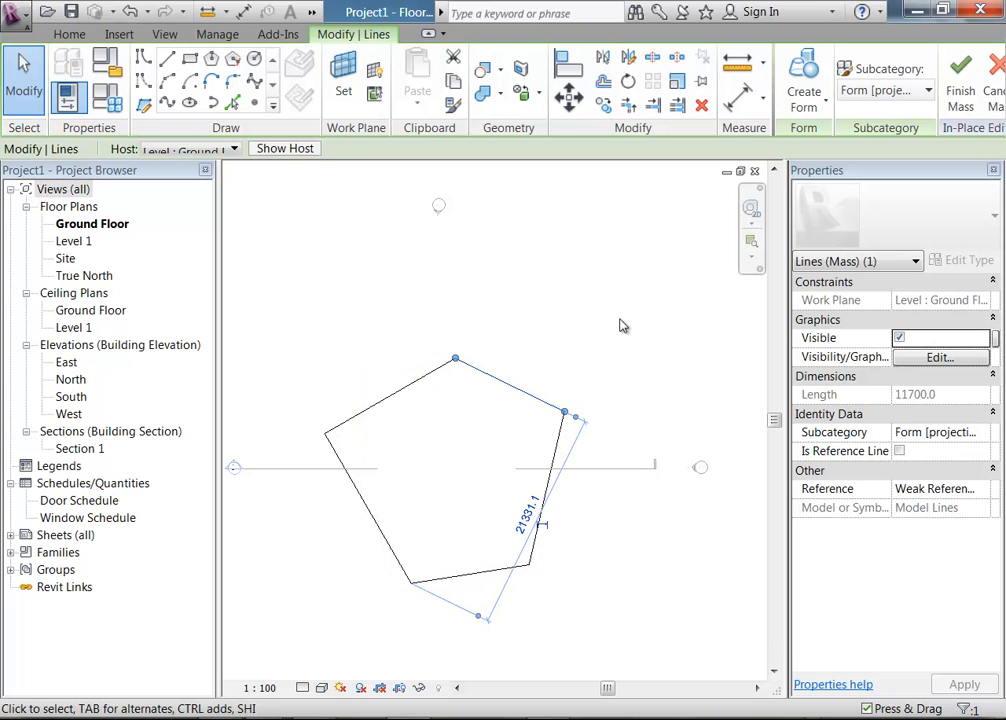
key(Up)
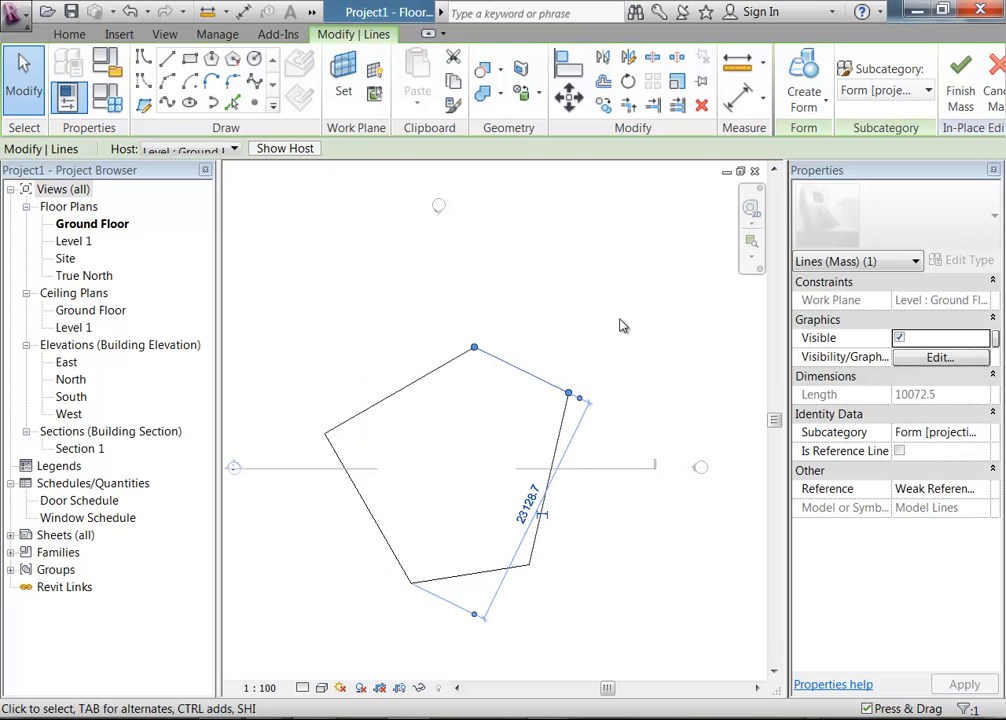
key(Escape)
scroll(620, 325, down, 1)
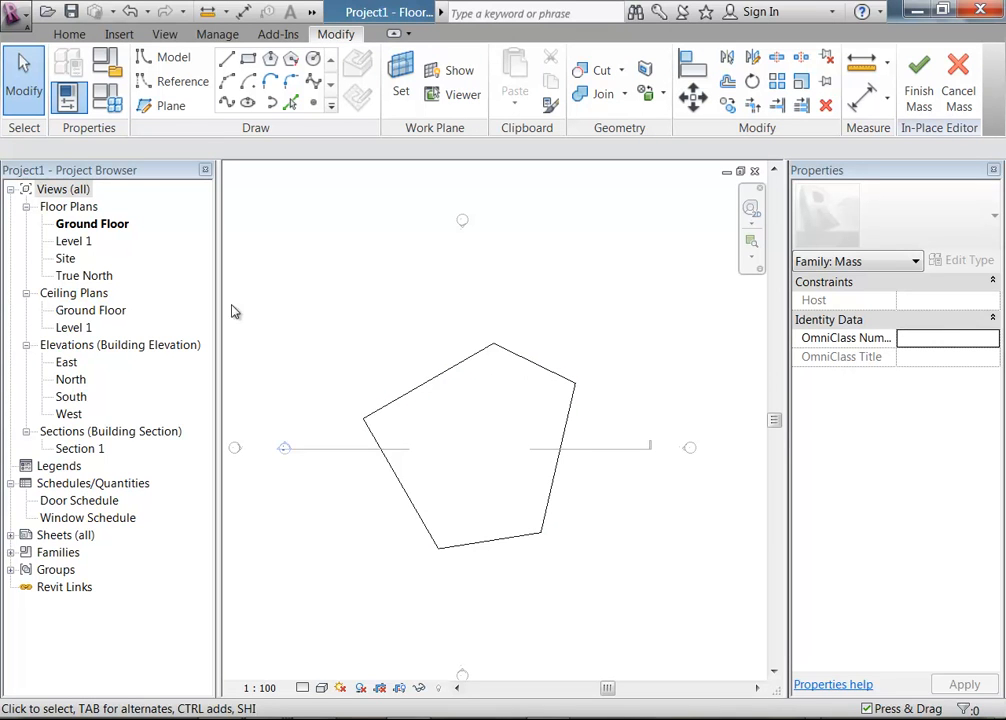
Step: Select the complete pentagon outline in the default 3D view and create a solid form from it
key(Tab)
click(312, 12)
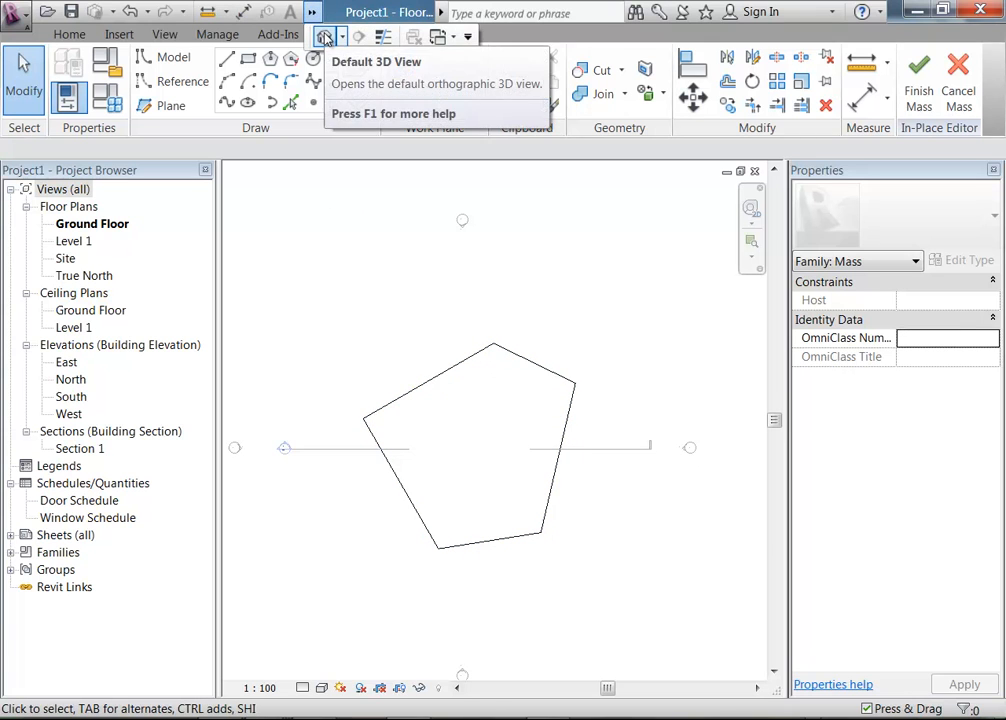
click(325, 38)
scroll(476, 597, down, 2)
middle_drag(503, 523, 516, 590)
click(516, 585)
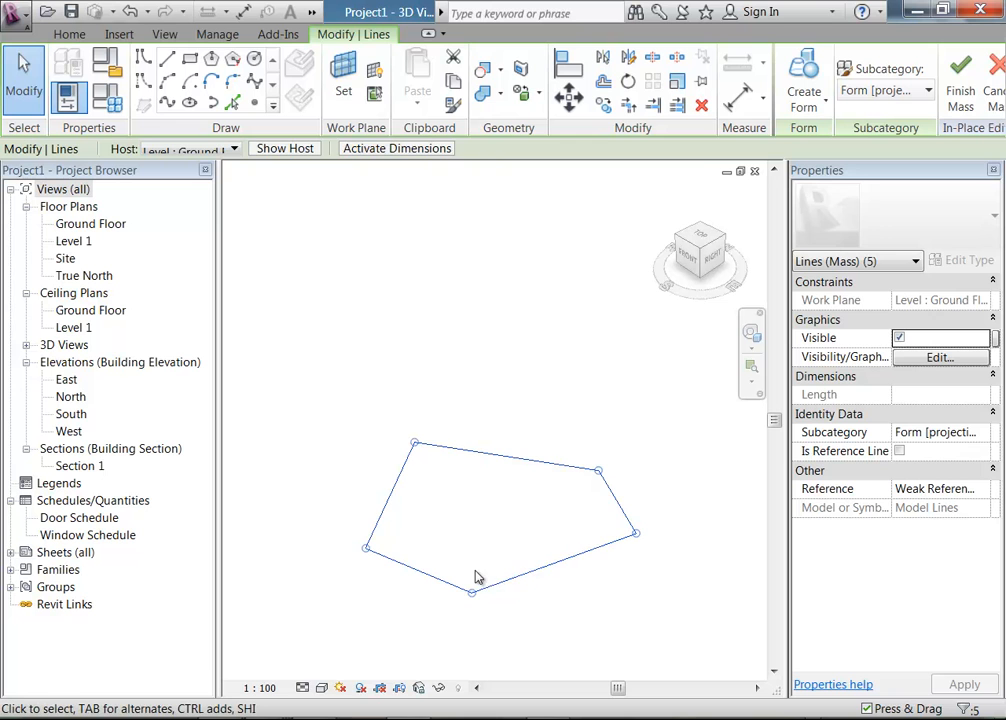
scroll(480, 579, up, 1)
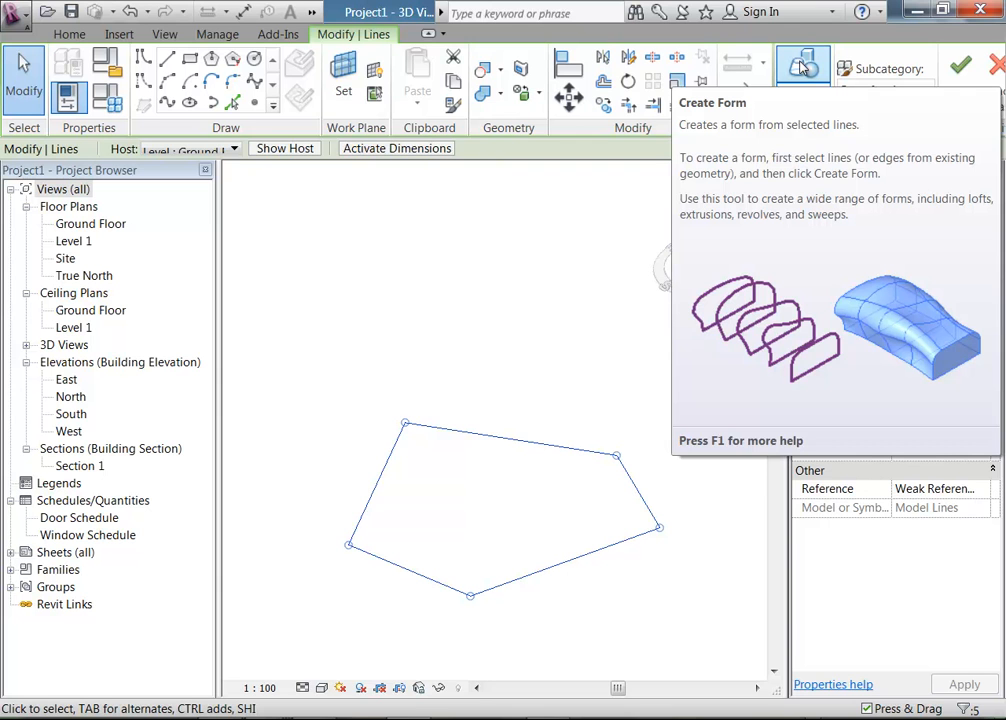
click(802, 67)
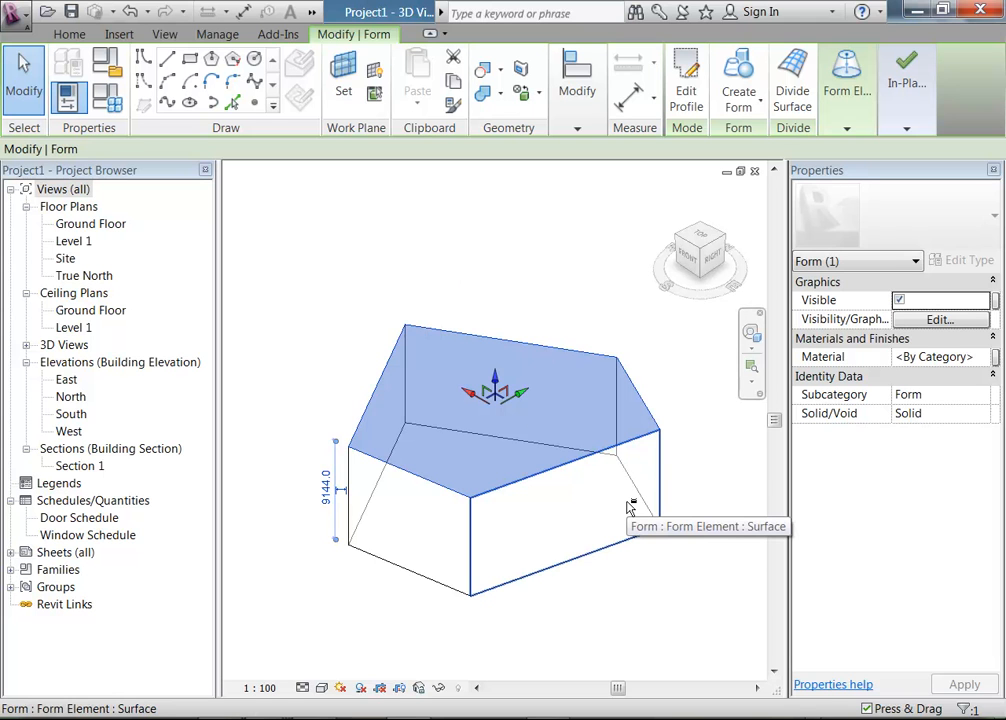
Step: Raise the top face of the solid form to a height of about 16555 mm
shift+middle_drag(545, 507, 498, 515)
shift+middle_drag(558, 526, 658, 538)
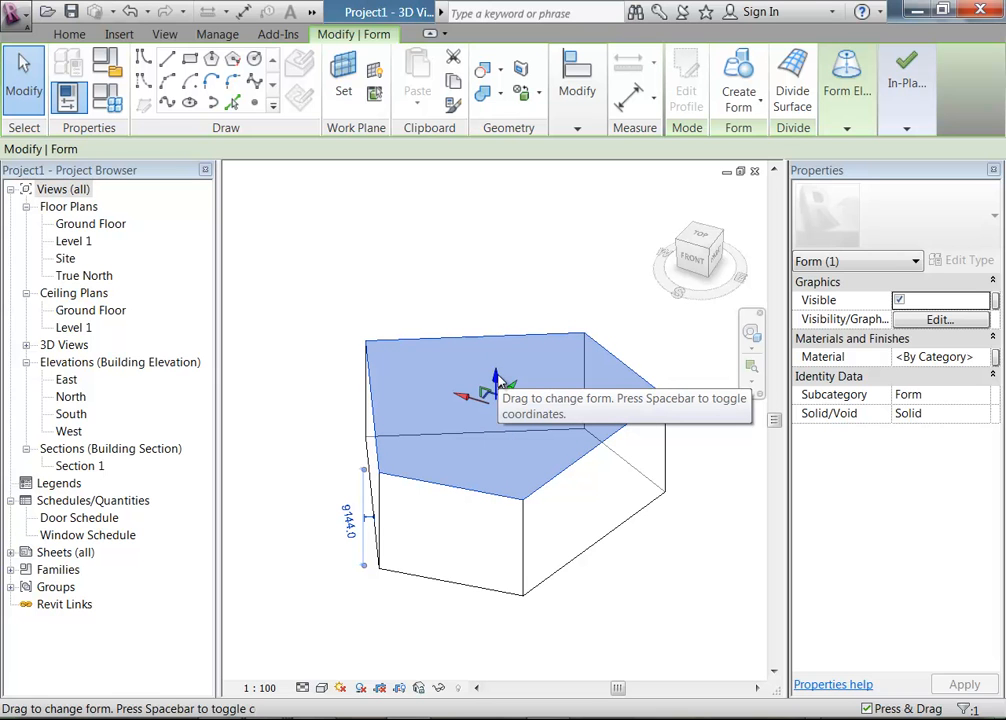
drag(497, 385, 486, 305)
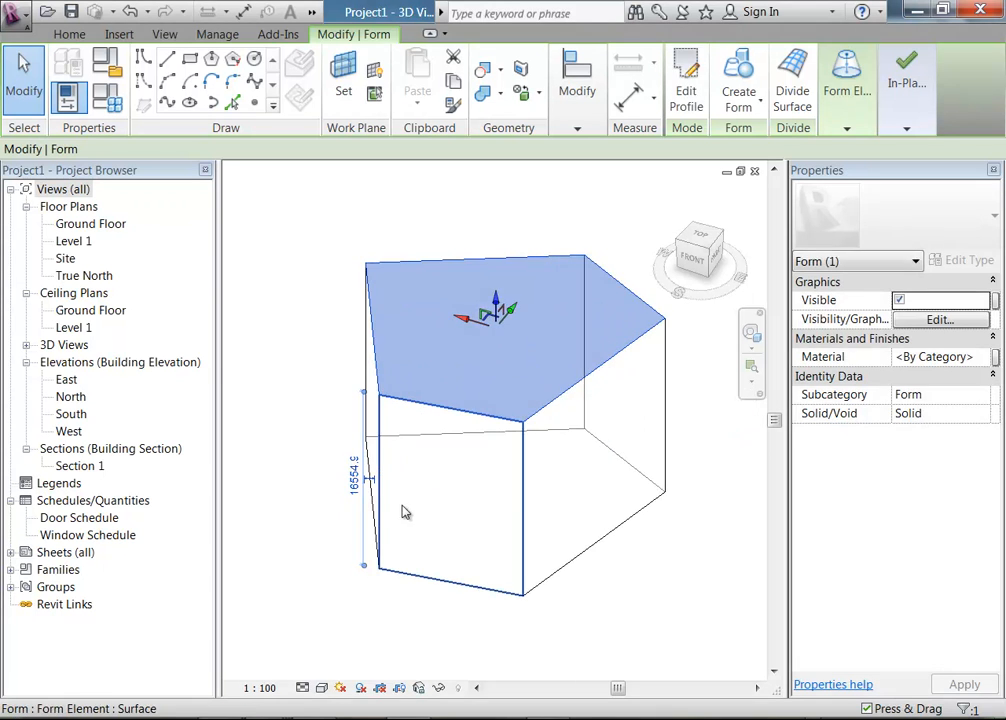
Step: Slide the top face of the form horizontally so that its vertical sides lean
shift+middle_drag(580, 445, 362, 470)
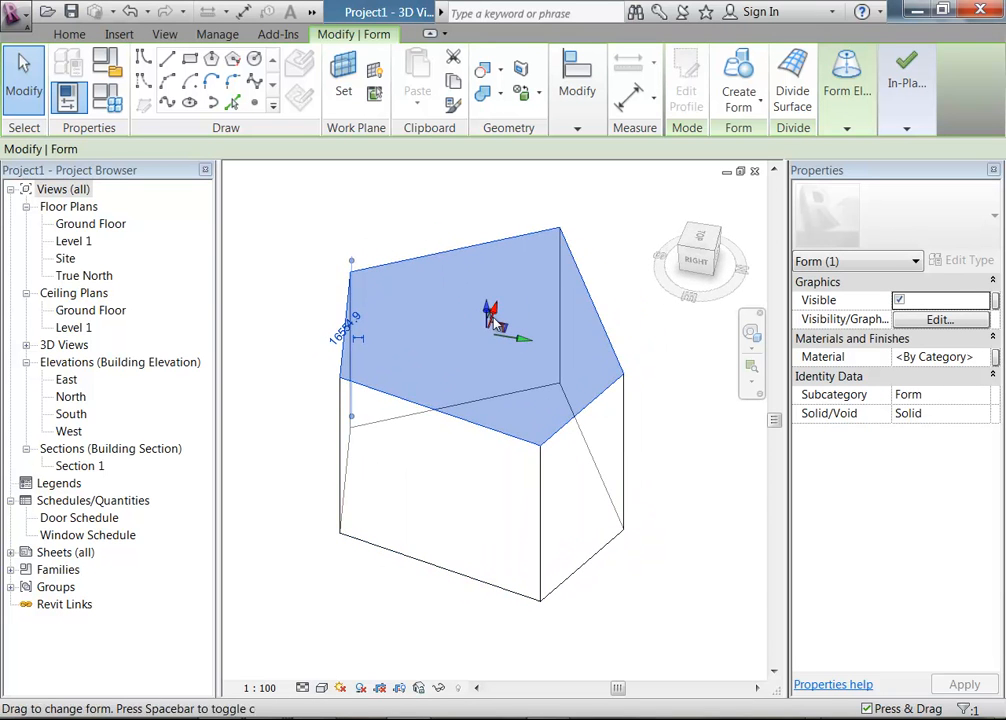
shift+middle_drag(489, 400, 580, 370)
drag(493, 308, 580, 372)
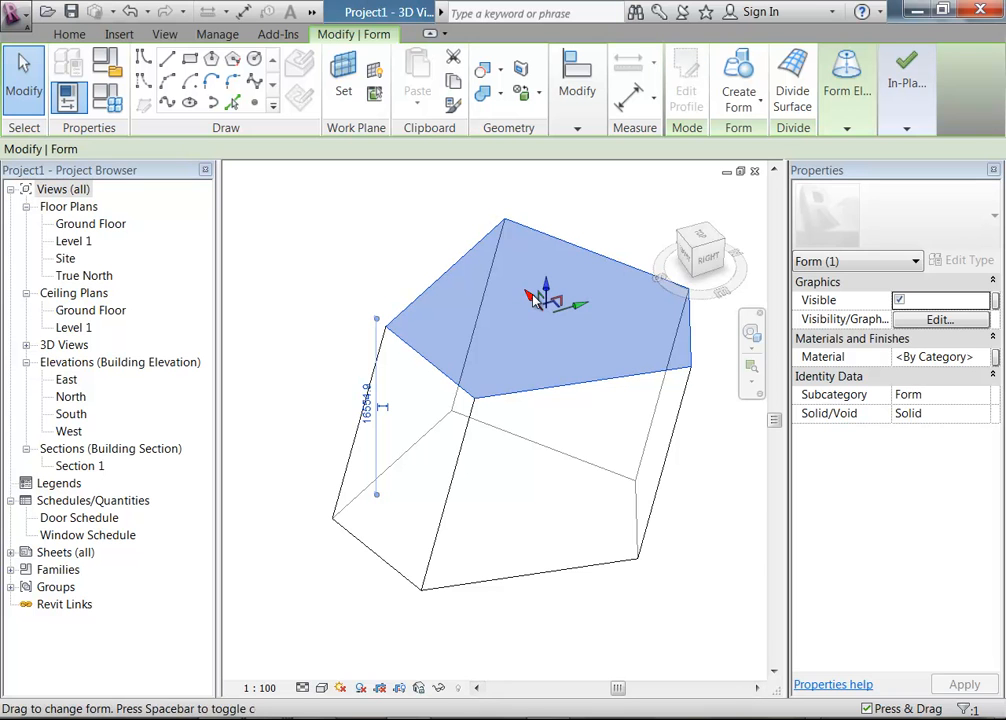
Step: Shift the top face far sideways along its red axis, and undo that shift
drag(537, 300, 478, 227)
shift+middle_drag(595, 426, 284, 384)
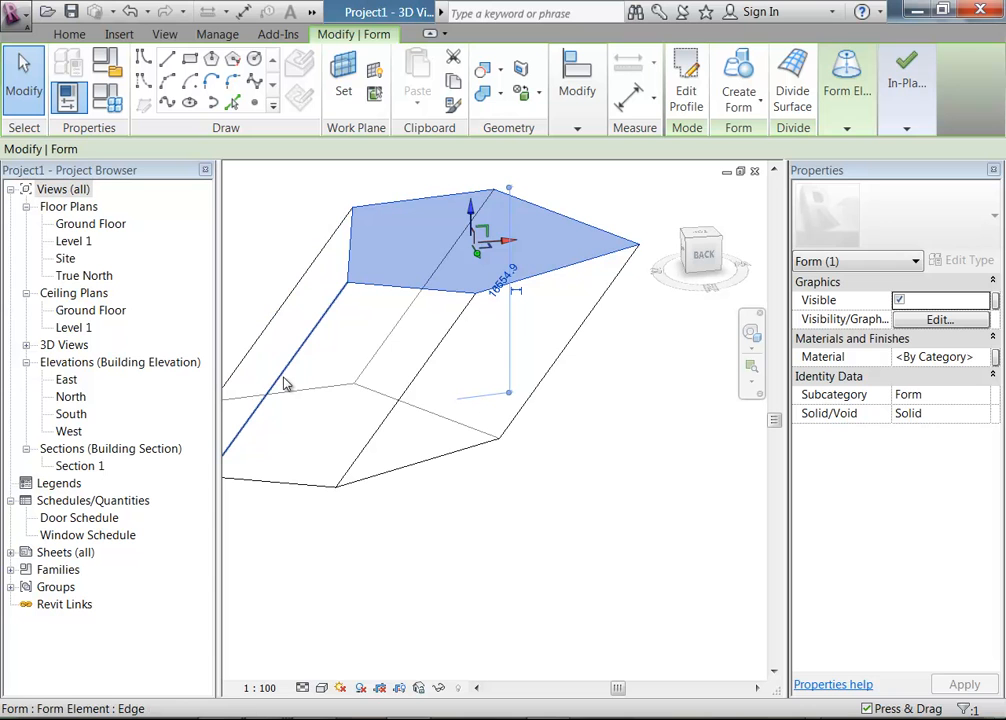
click(129, 11)
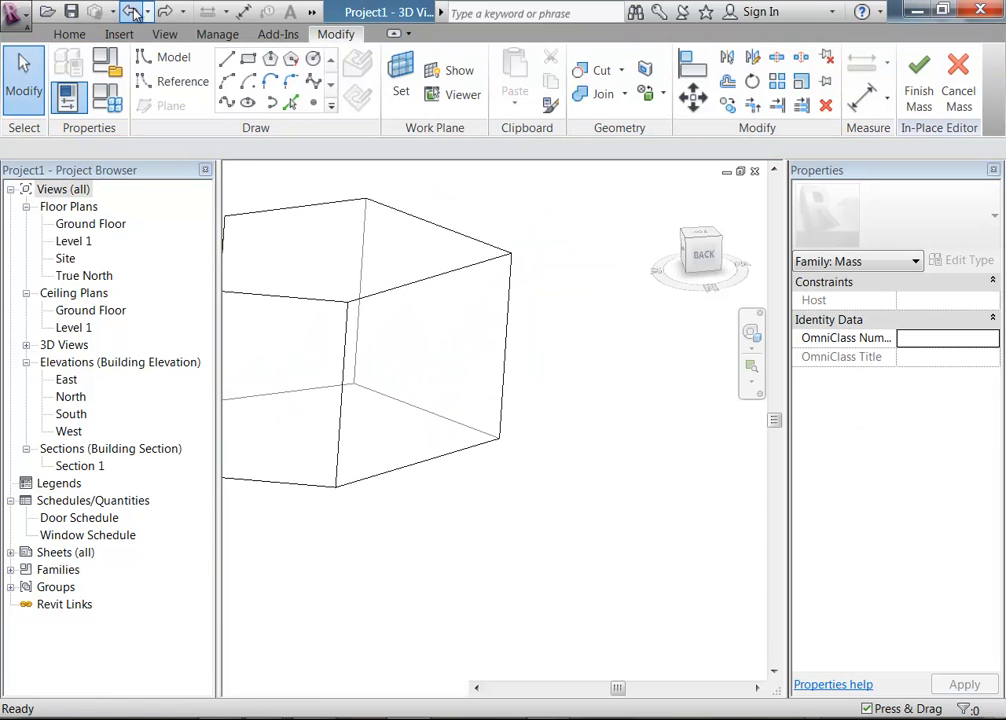
Step: Shift one top edge of the solid form horizontally inward so that its adjoining side face leans
shift+middle_drag(467, 492, 539, 467)
shift+middle_drag(393, 472, 500, 530)
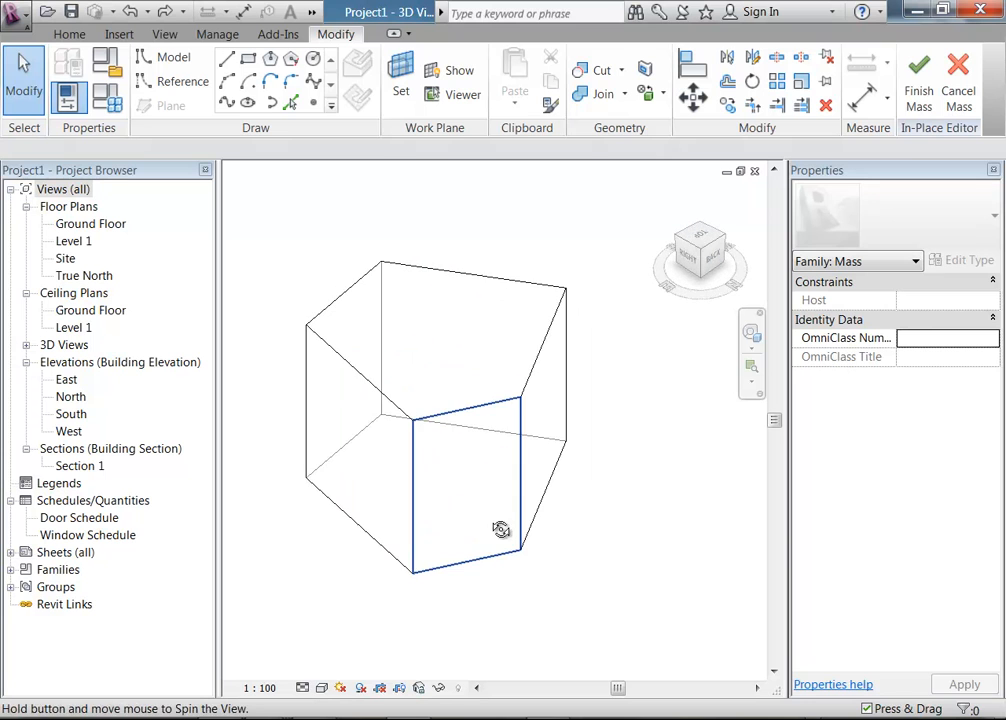
click(501, 308)
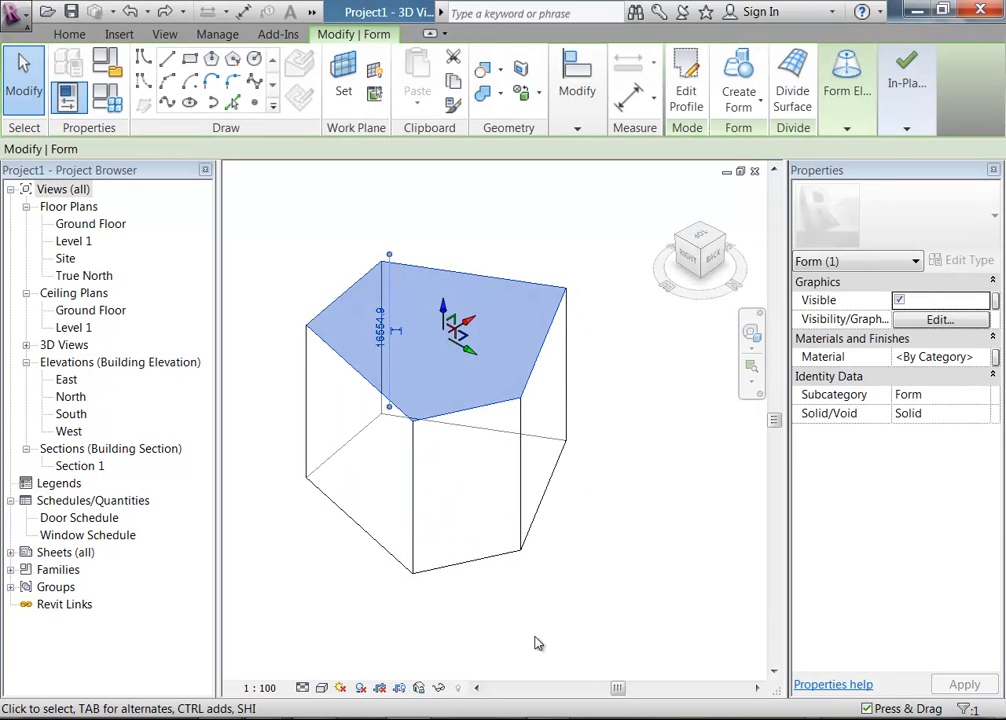
click(634, 561)
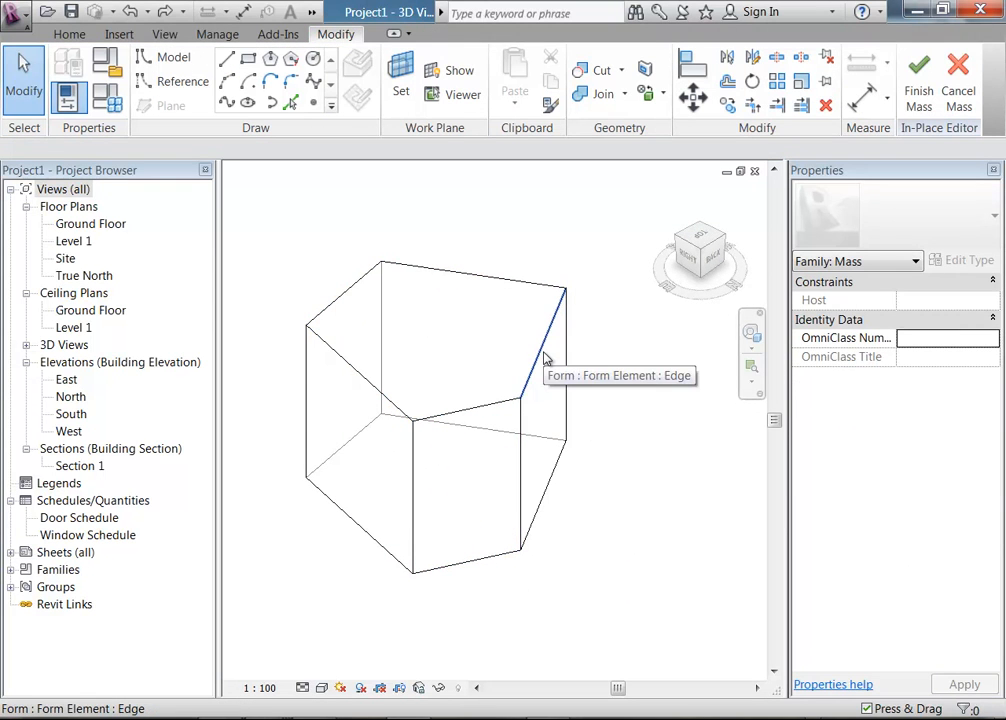
click(577, 430)
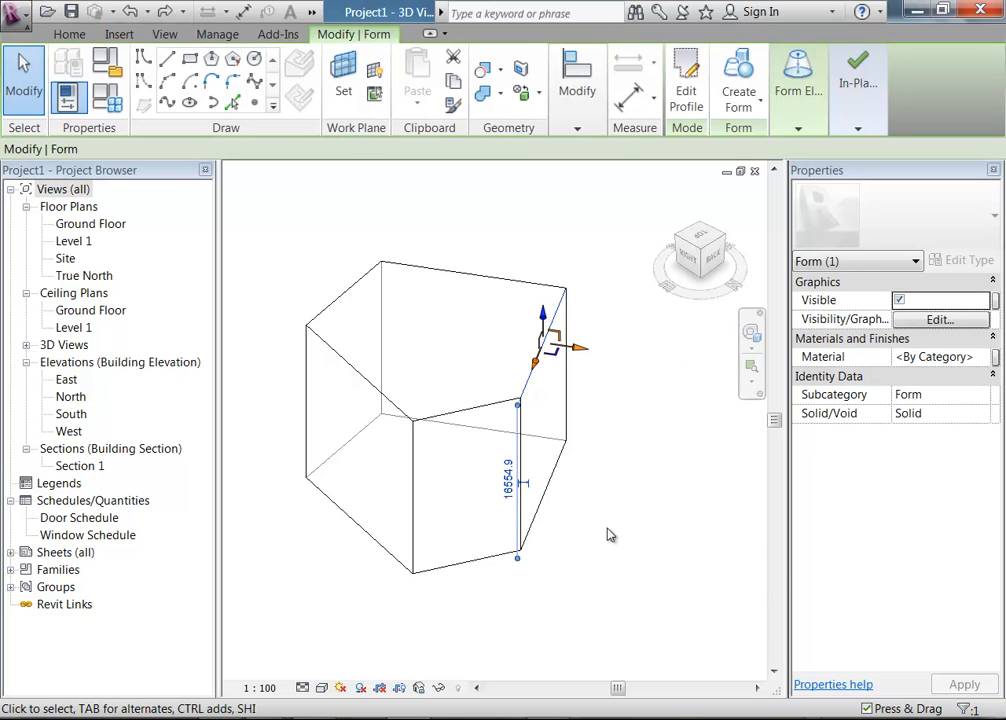
drag(578, 349, 530, 342)
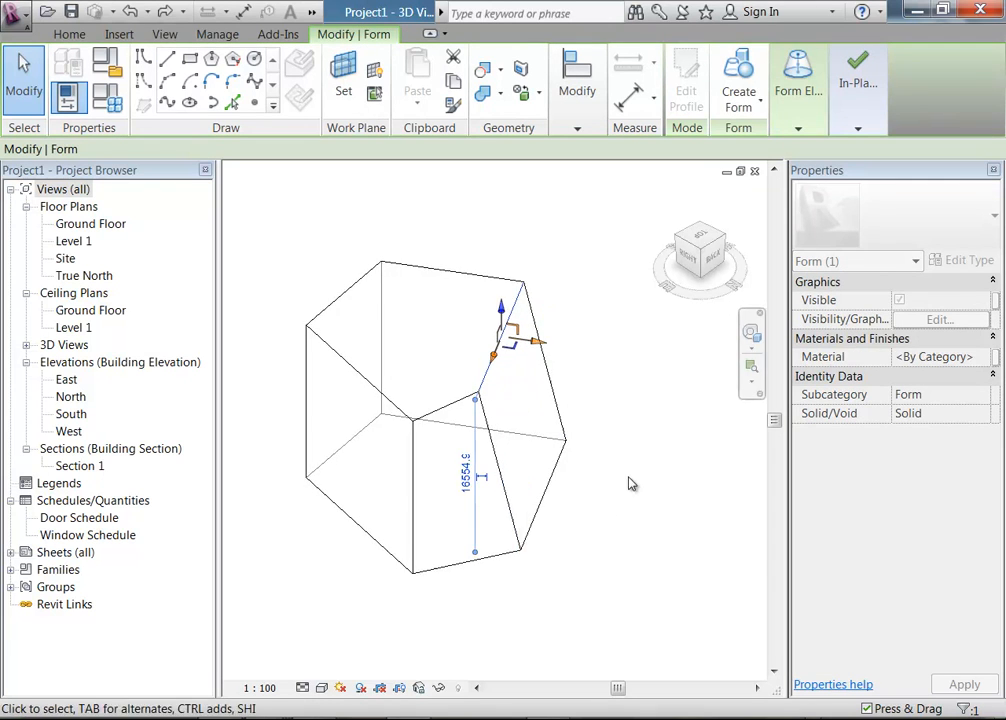
Step: Lower the top edge on the opposite side of the form to a height of about 11339 mm
shift+middle_drag(644, 536, 618, 527)
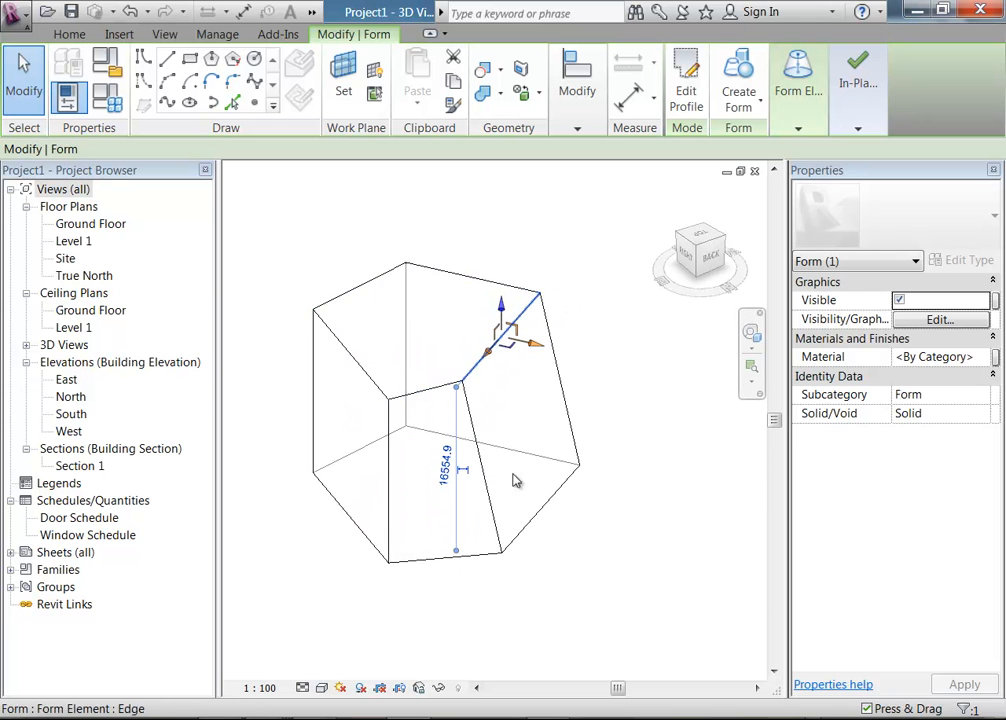
shift+middle_drag(446, 476, 362, 402)
click(365, 400)
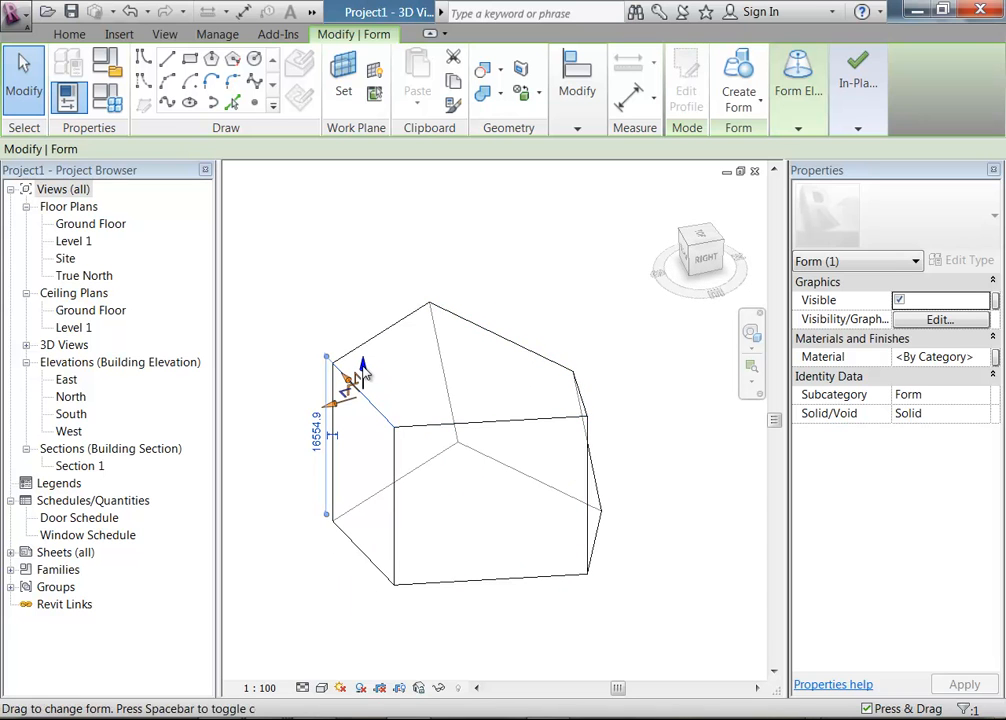
drag(363, 369, 370, 421)
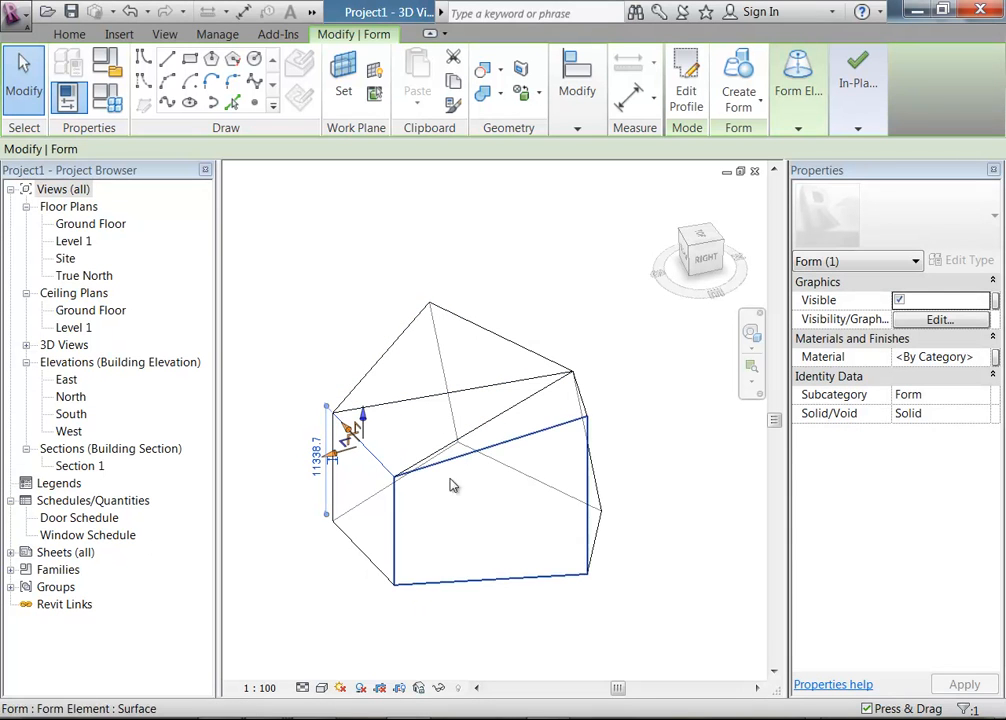
Step: Raise the top edge of the leaning side face to a height of about 25458 mm
shift+middle_drag(662, 539, 509, 516)
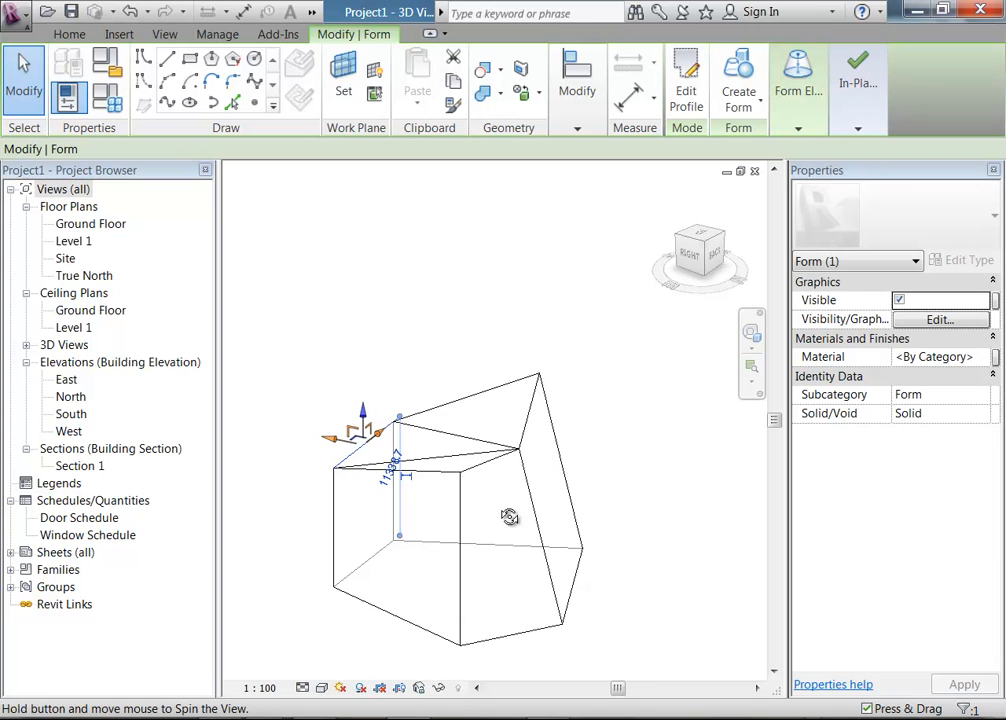
click(480, 474)
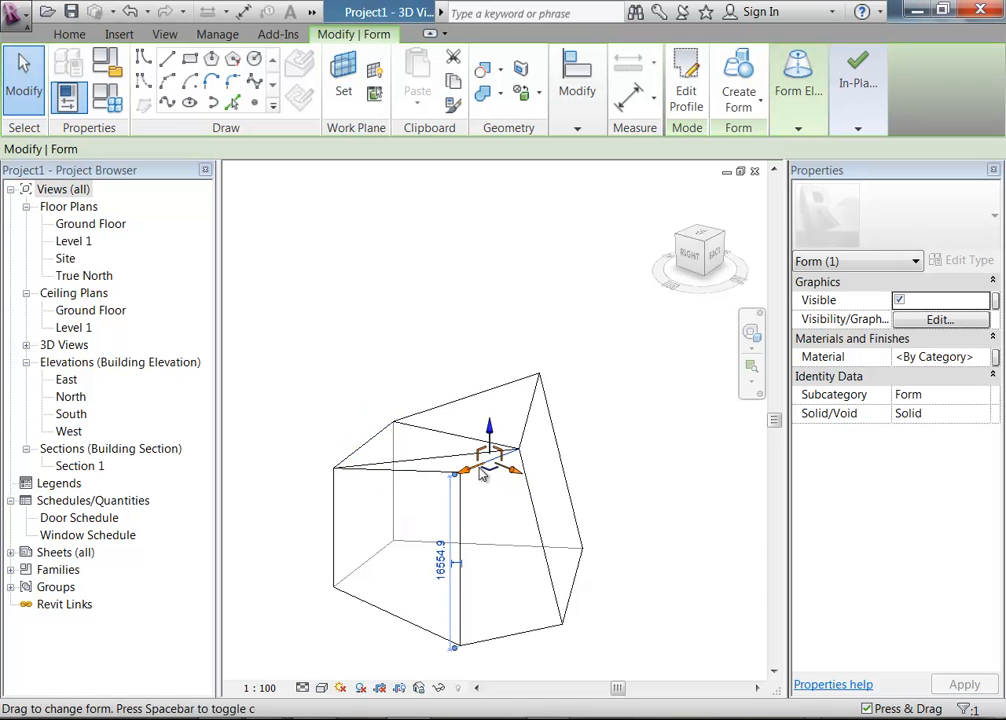
drag(489, 455, 494, 354)
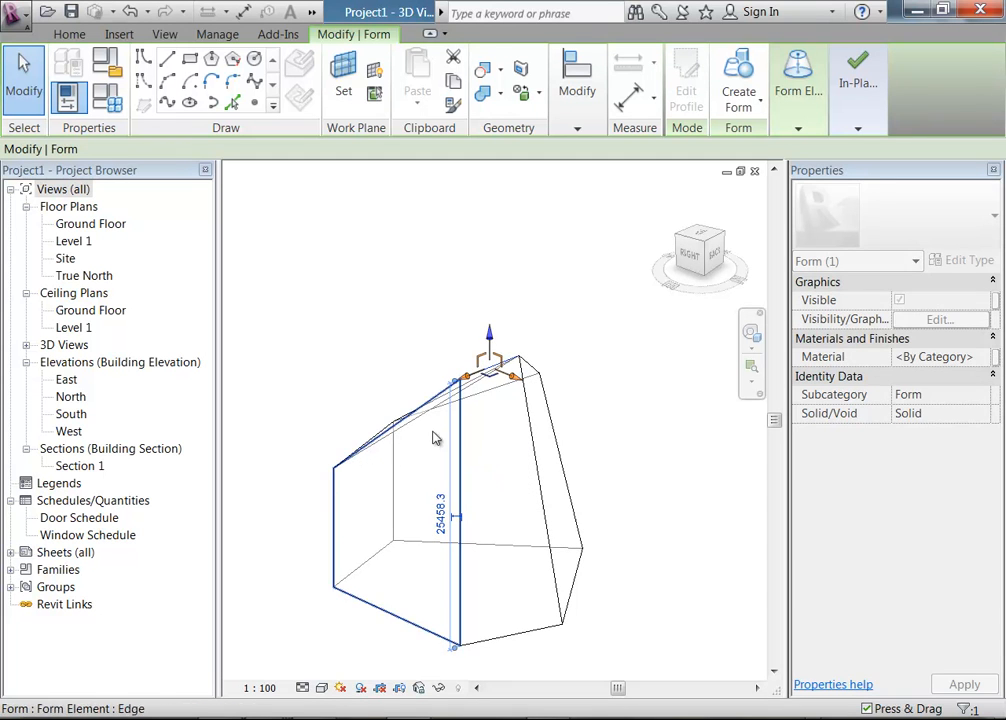
Step: Select the top vertex where the roof edges converge on the raised edge and move it further upward
shift+middle_drag(364, 375, 477, 395)
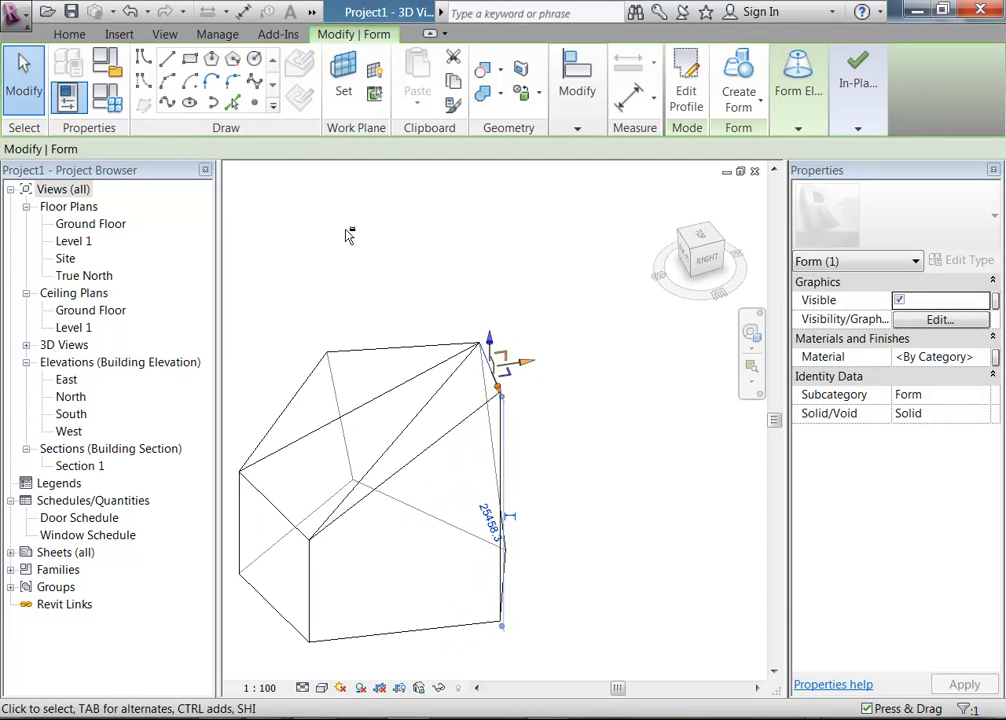
scroll(452, 308, up, 3)
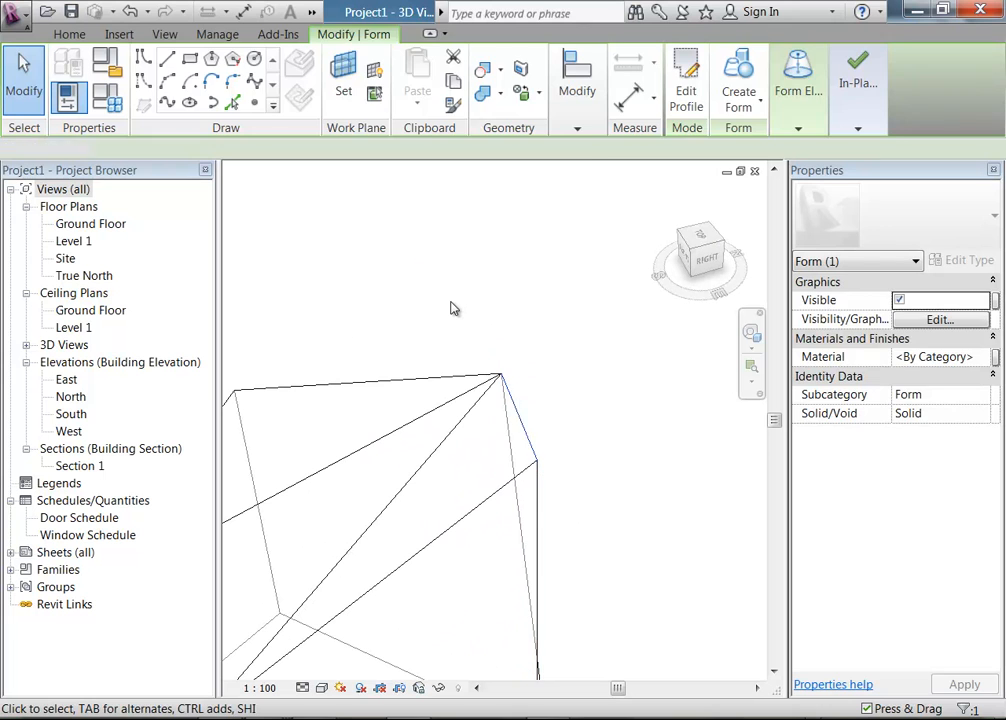
click(508, 364)
click(500, 376)
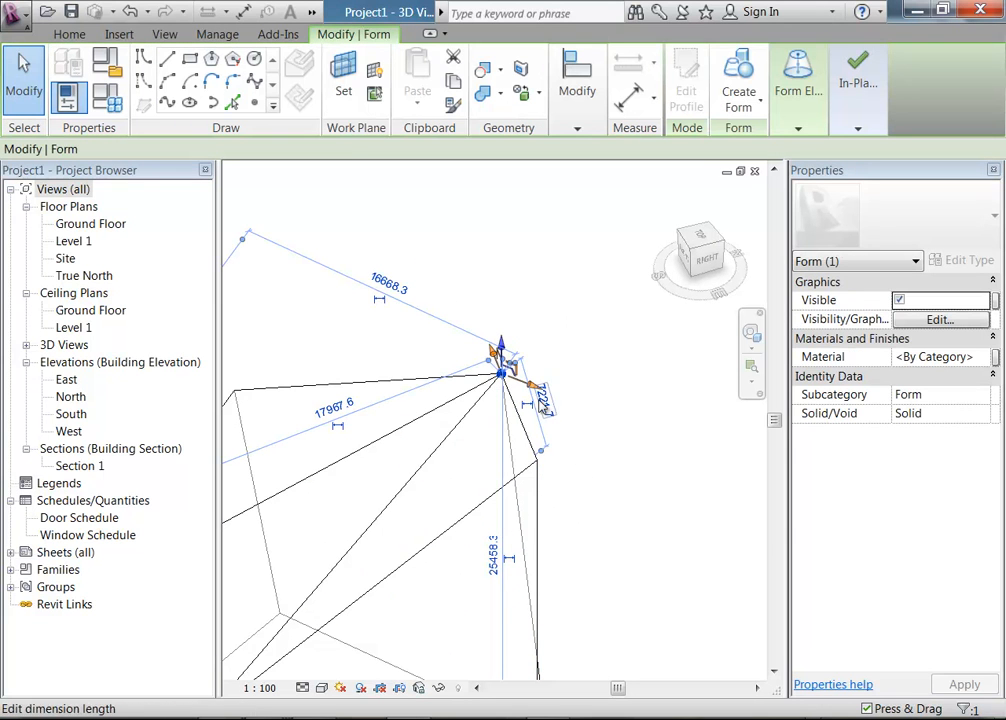
shift+middle_drag(590, 524, 298, 406)
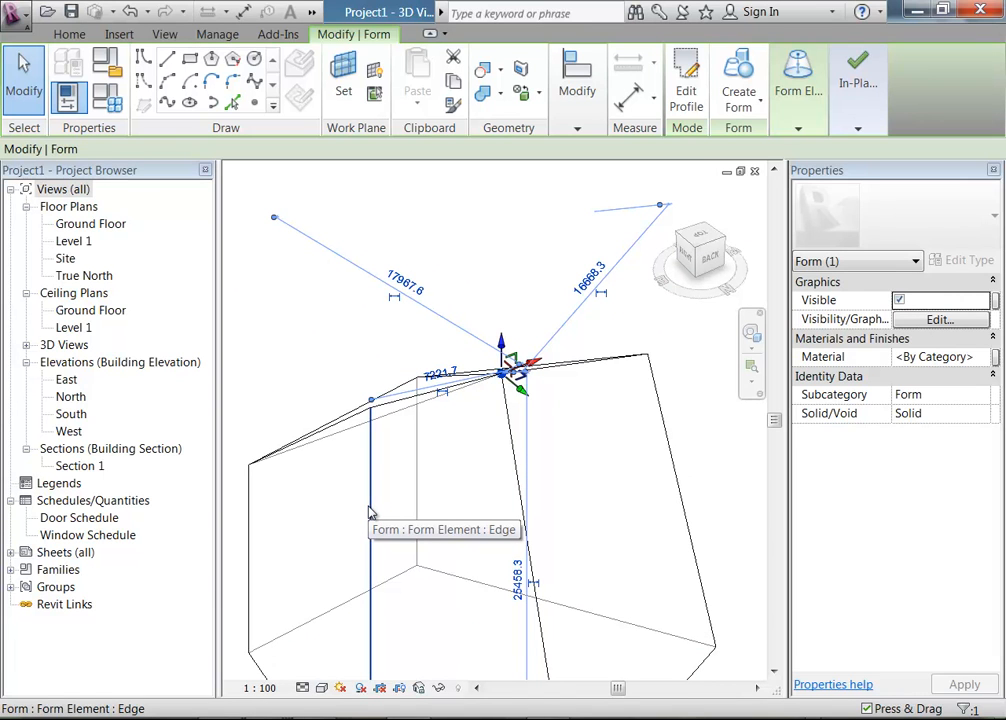
shift+middle_drag(369, 512, 568, 431)
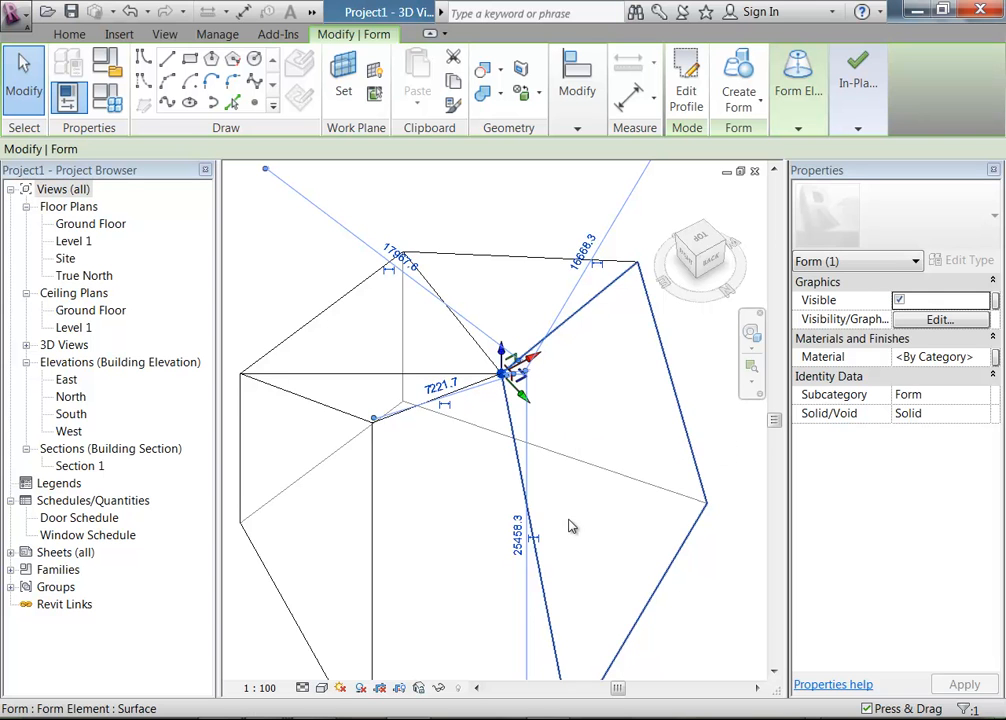
shift+middle_drag(340, 502, 305, 422)
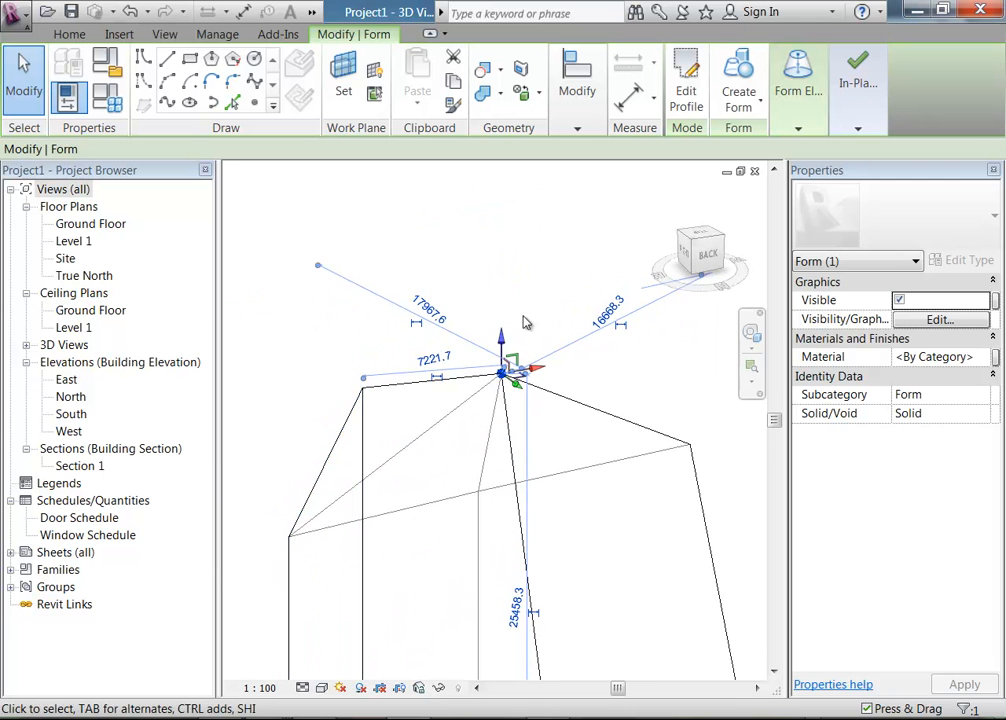
drag(512, 359, 502, 263)
Step: Push the low vertical side face of the form outward to a distance of about 19909 mm
shift+middle_drag(480, 325, 400, 514)
click(404, 522)
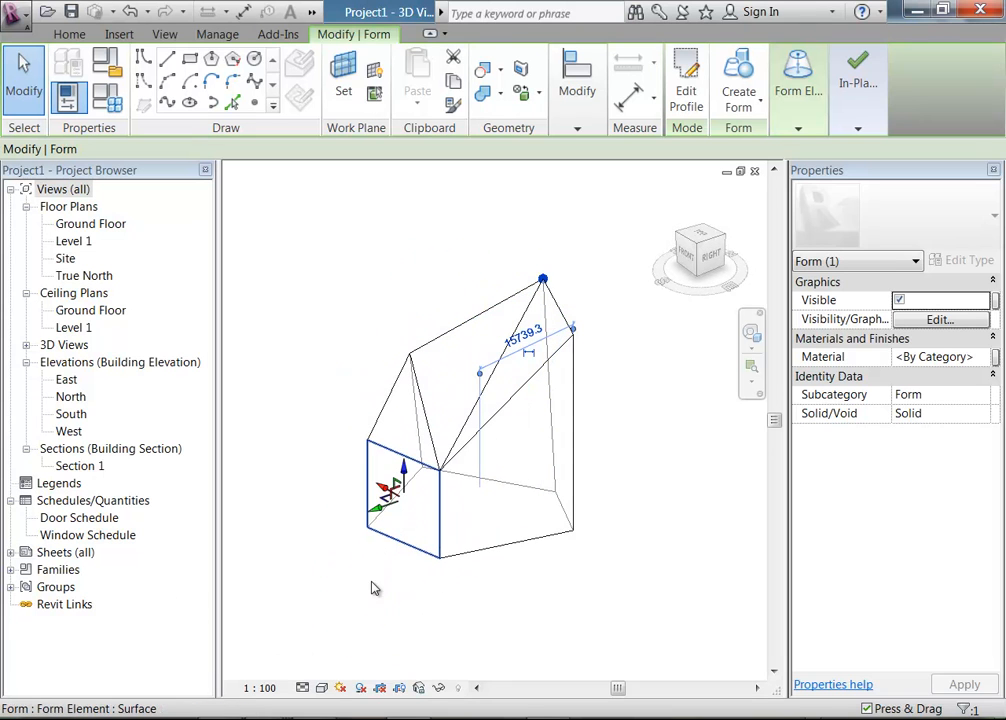
click(388, 513)
drag(387, 515, 356, 519)
shift+middle_drag(460, 608, 569, 508)
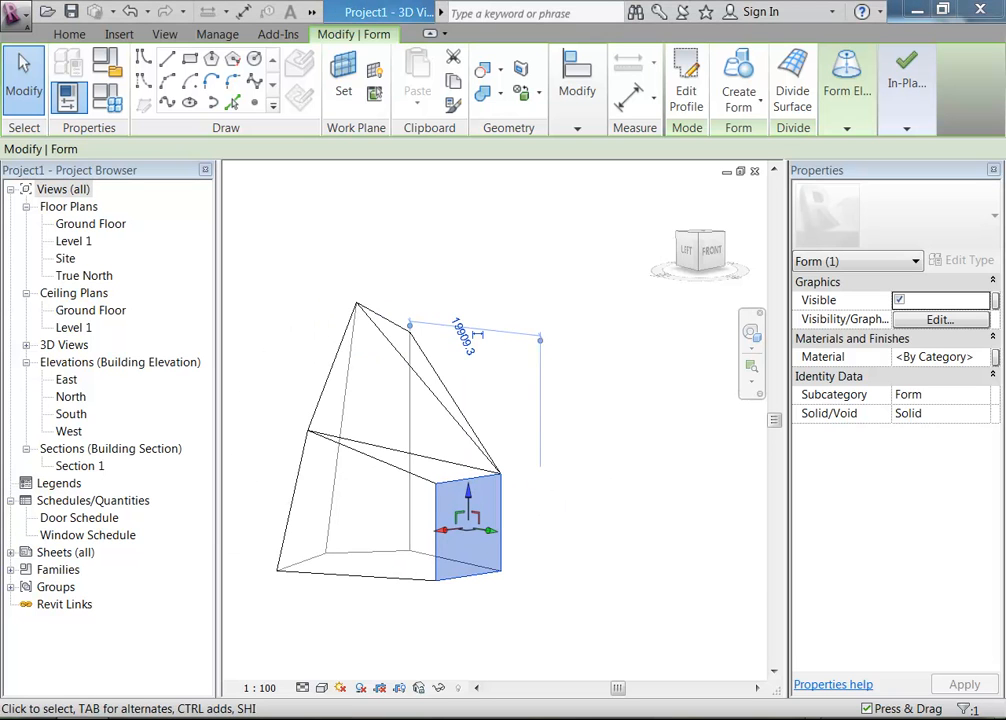
Step: Raise the triangular roof face above the low side face along its vertical axis, and clear the selection
click(928, 660)
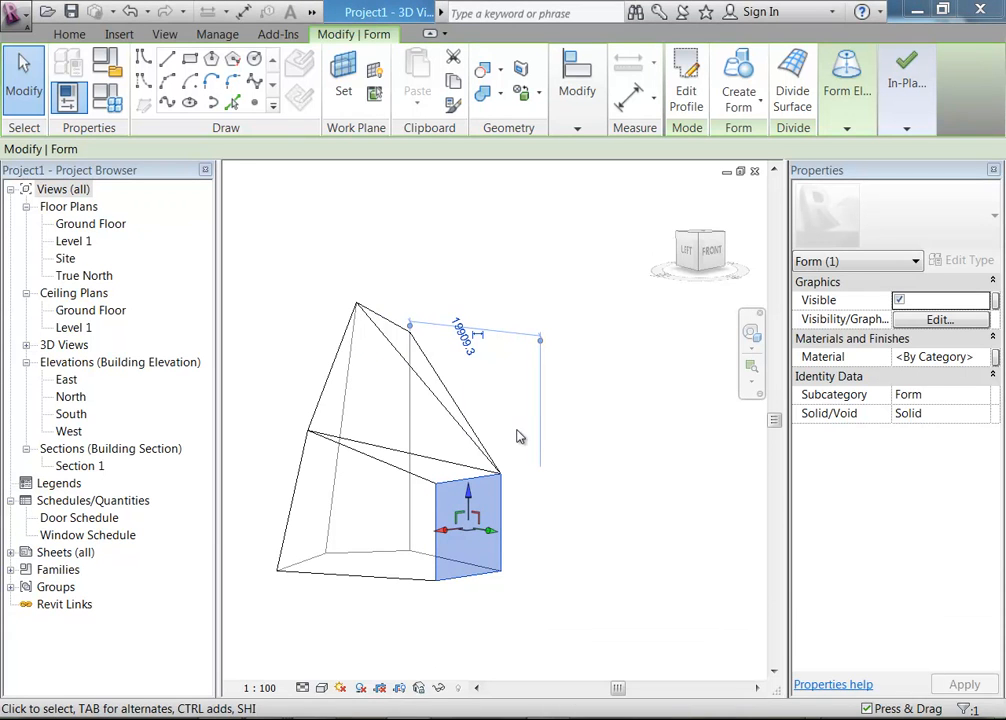
shift+middle_drag(519, 436, 470, 446)
click(425, 460)
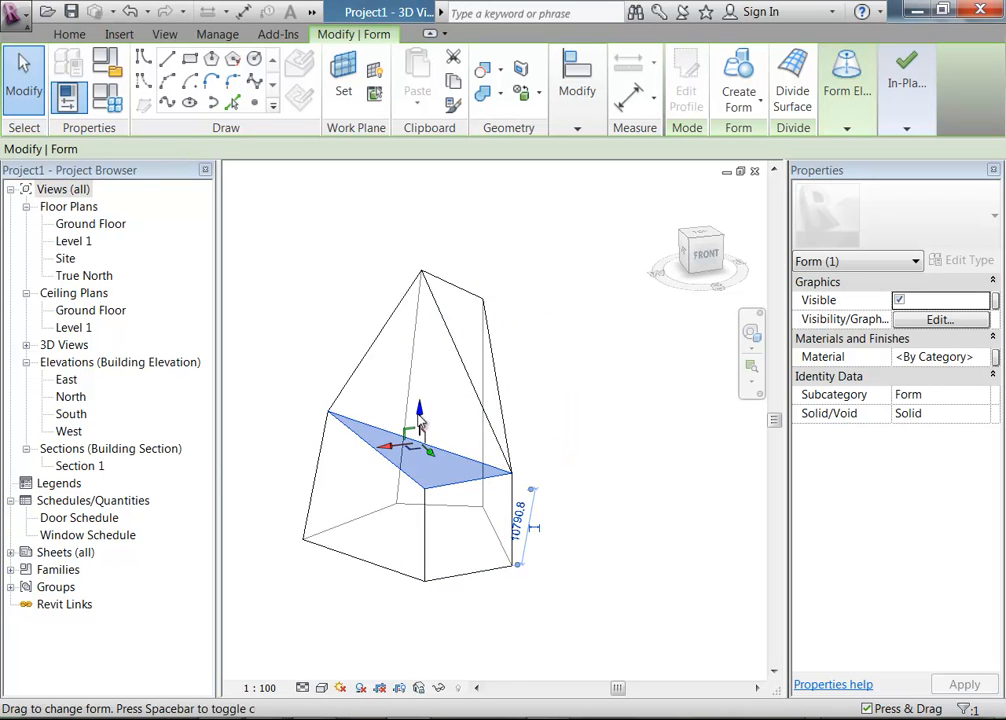
drag(420, 420, 424, 360)
shift+middle_drag(606, 546, 380, 580)
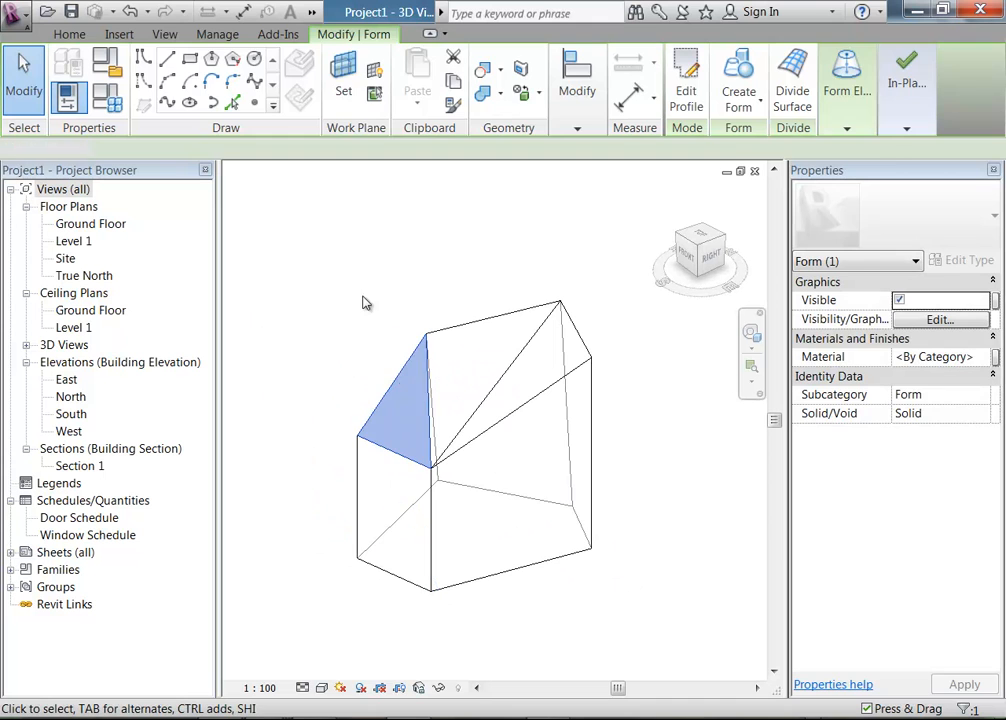
click(365, 302)
Step: In the Ground Floor plan, draw a closed slanted line rectangle about 25400 by 2900 mm, crossing the pentagon's short lower edge
double_click(91, 224)
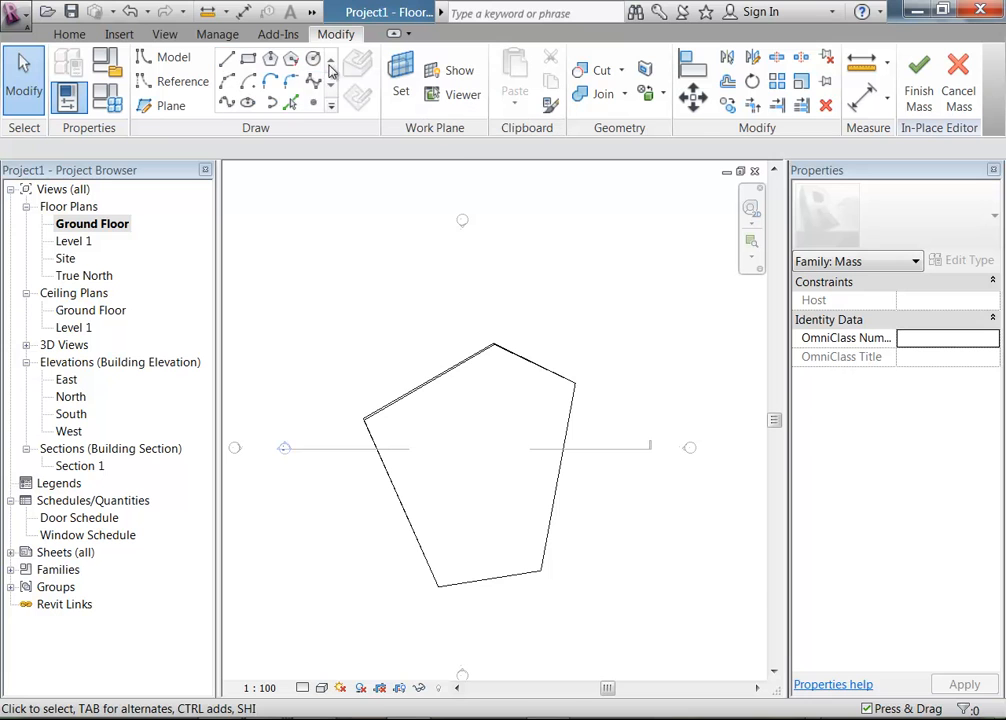
click(228, 64)
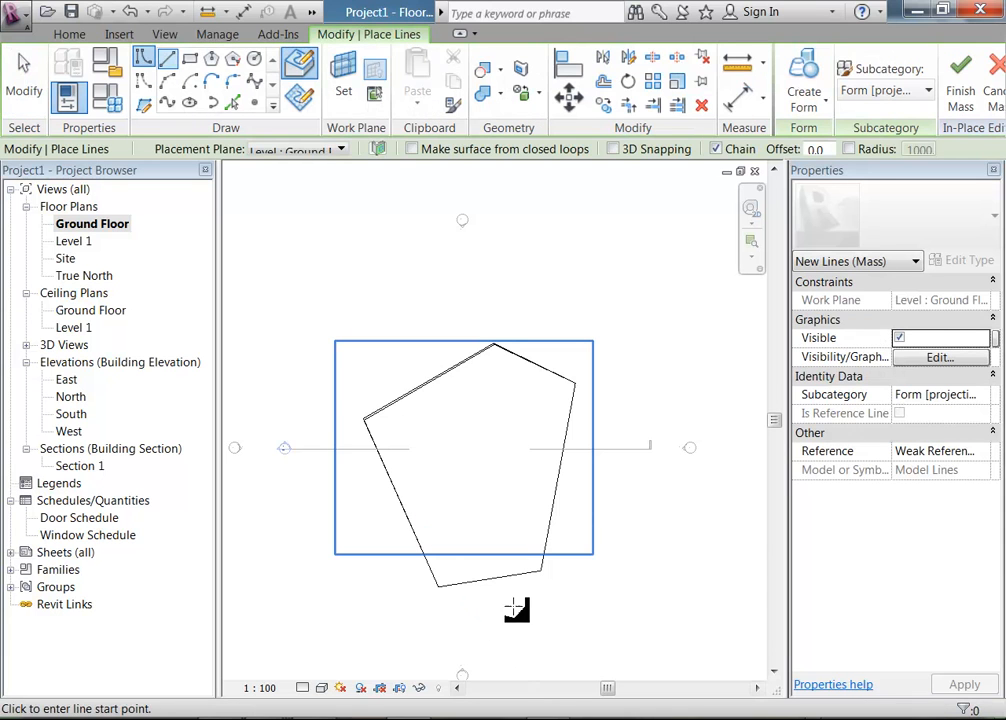
click(577, 668)
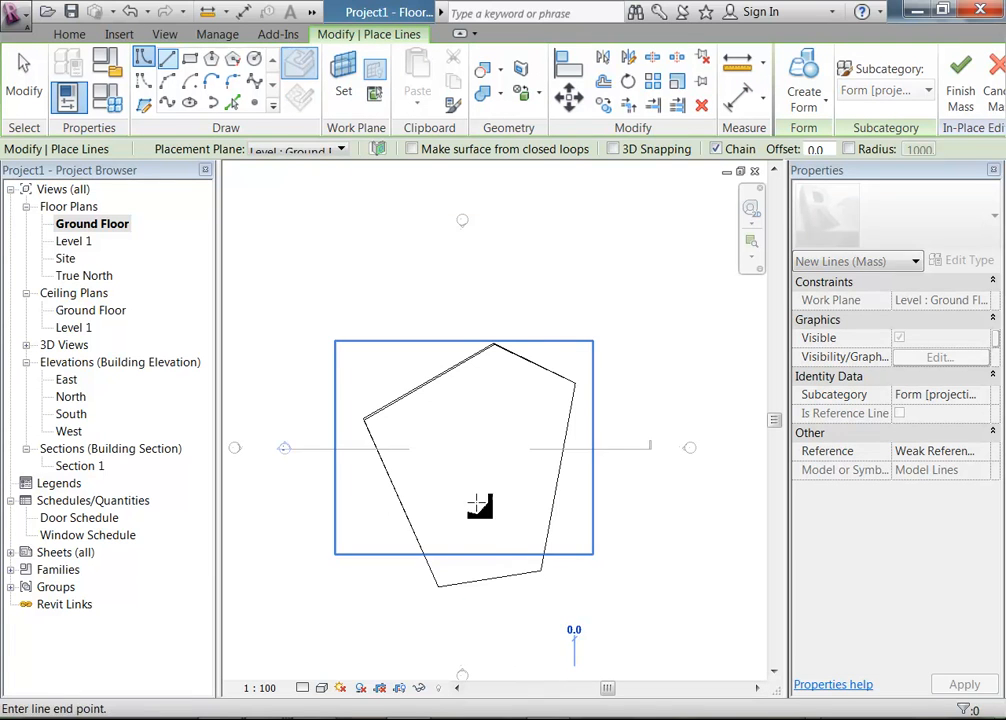
click(458, 466)
click(511, 440)
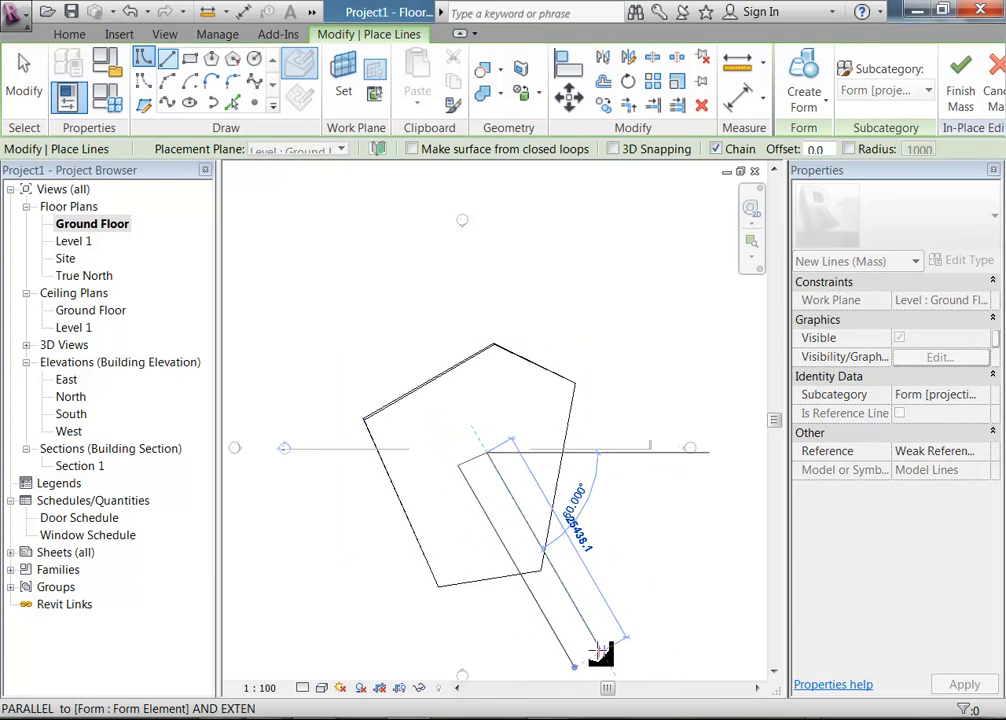
click(598, 655)
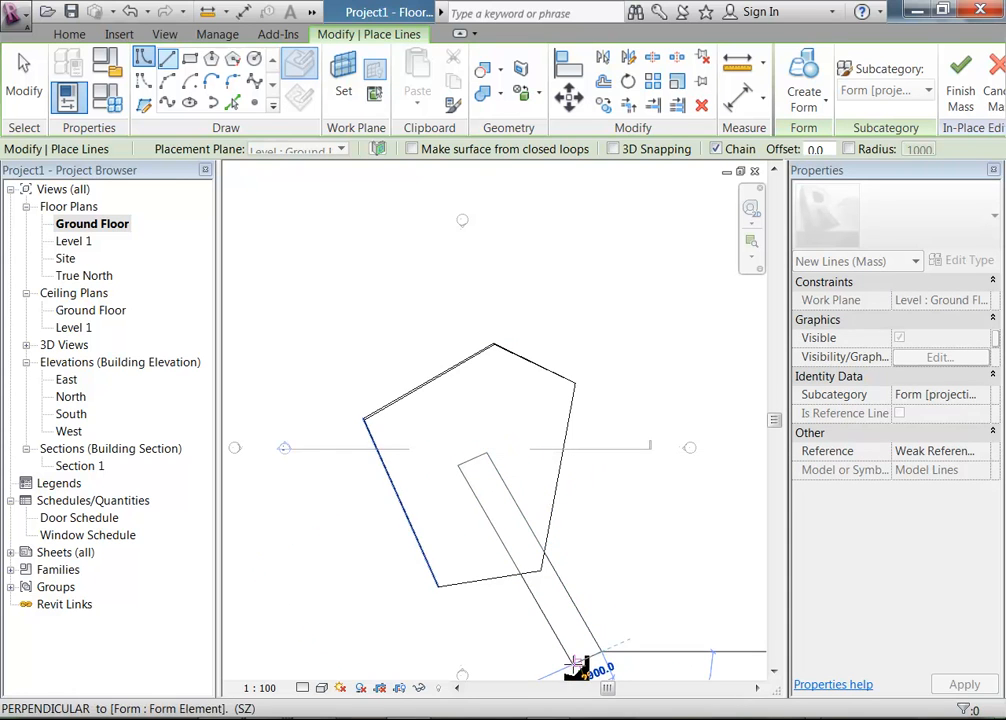
click(586, 665)
key(Escape)
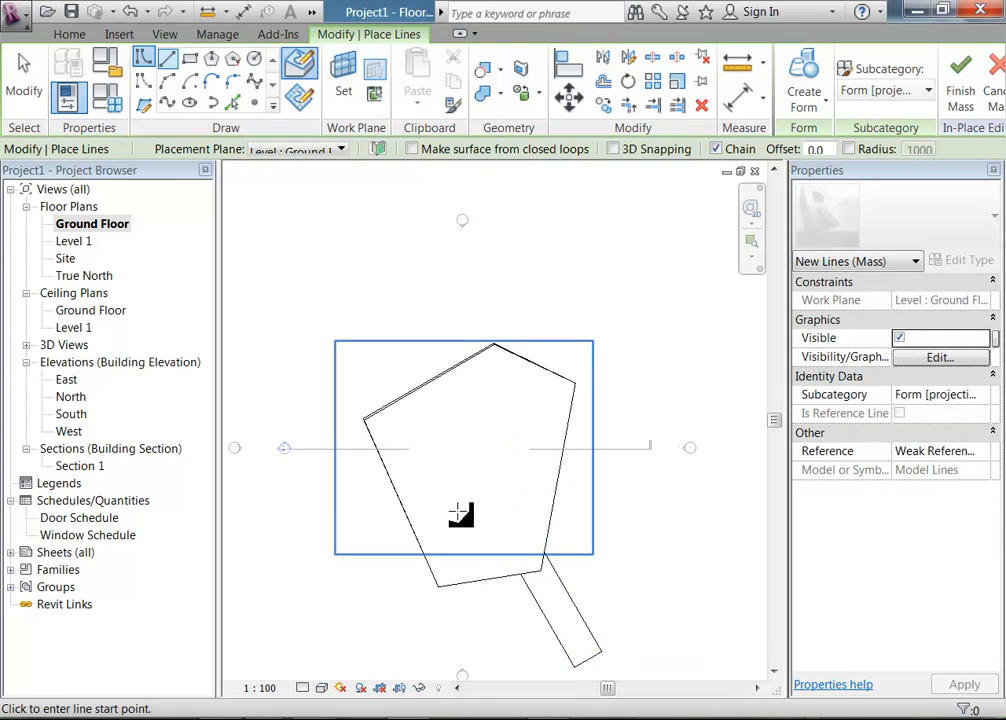
key(Escape)
Step: Select the complete rectangle outline in the {3D} view and create a void form from it
double_click(70, 345)
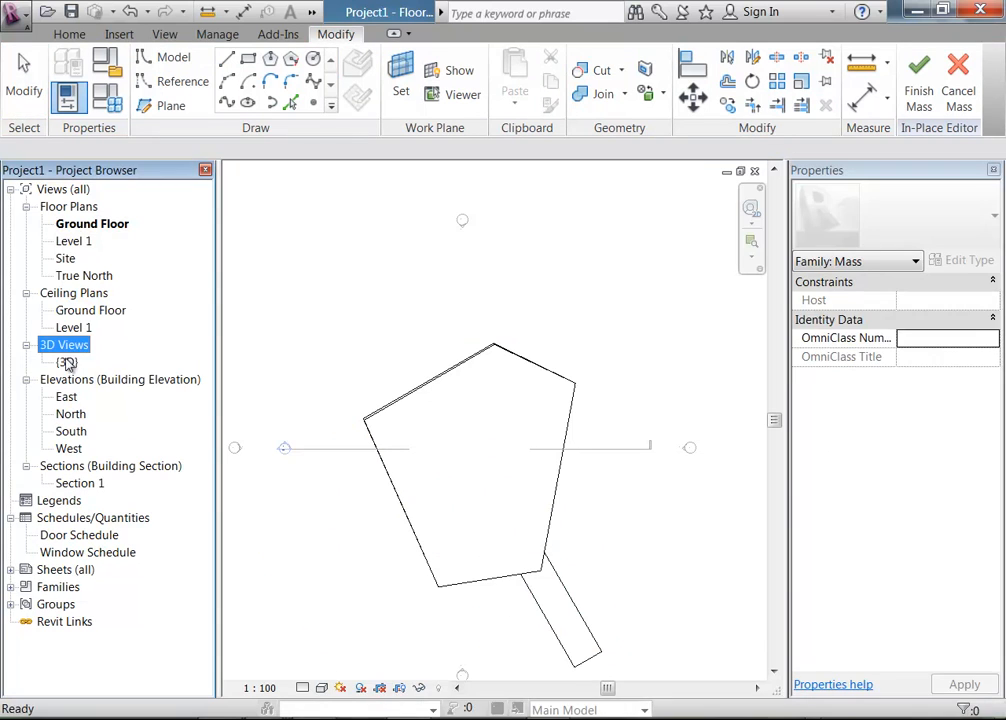
double_click(68, 362)
shift+middle_drag(620, 588, 437, 598)
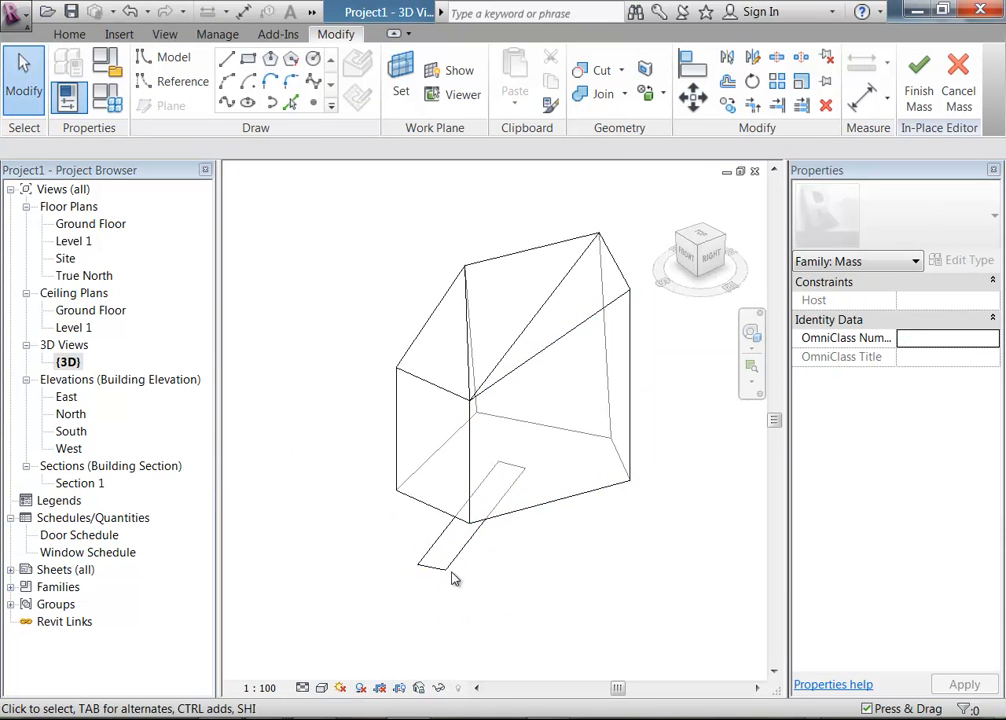
click(443, 634)
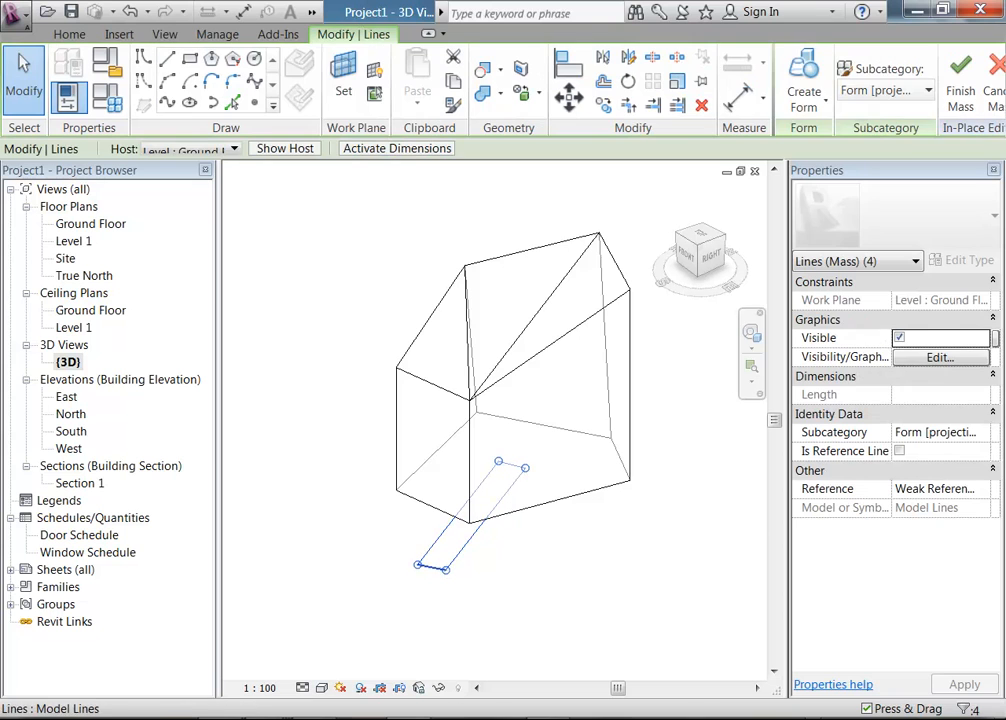
click(810, 99)
click(826, 175)
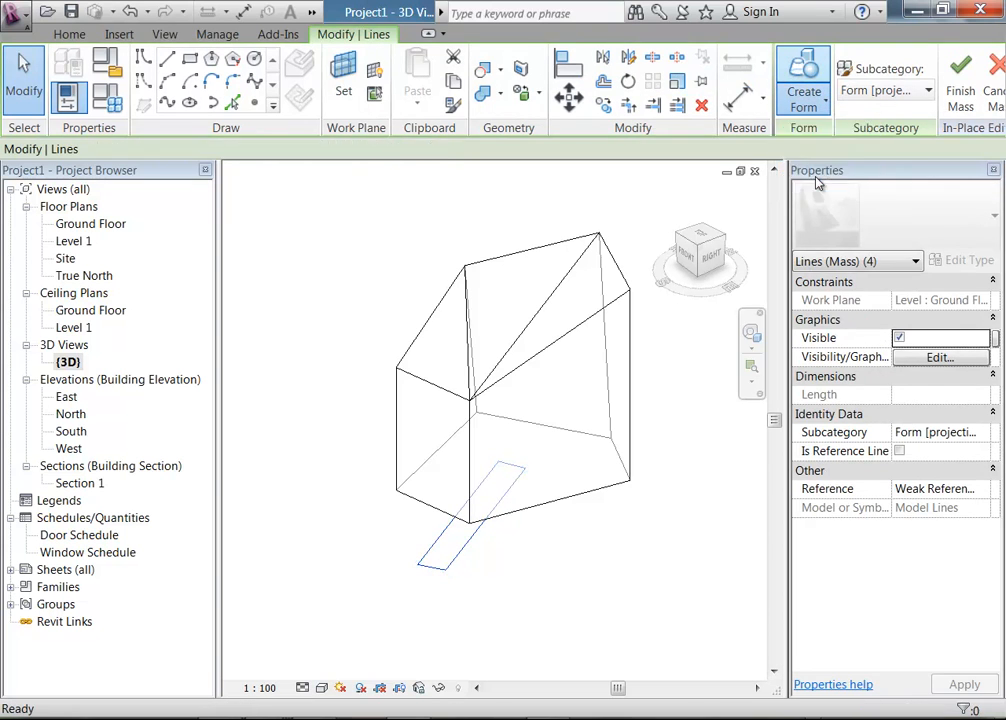
Step: Extend the void form to a height of about 26187 mm and deselect it to cut the solid
shift+middle_drag(353, 482, 467, 511)
drag(476, 478, 472, 373)
drag(467, 363, 514, 297)
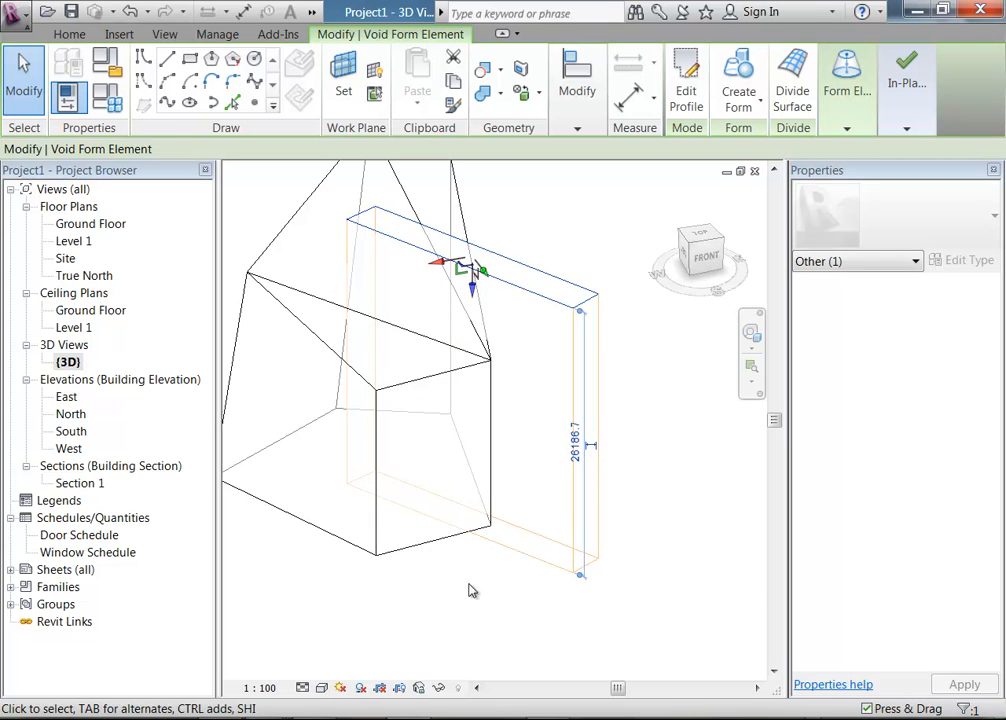
click(480, 612)
Step: Inspect the slot cut into the mass from several angles, selecting and releasing the side face beside it
scroll(404, 622, down, 1)
mouse_move(558, 604)
shift+middle_down()
mouse_move(285, 574)
mouse_move(454, 630)
mouse_move(591, 583)
mouse_move(517, 622)
mouse_move(584, 606)
mouse_move(575, 604)
shift+middle_up()
scroll(510, 688, up, 1)
middle_drag(418, 553, 497, 638)
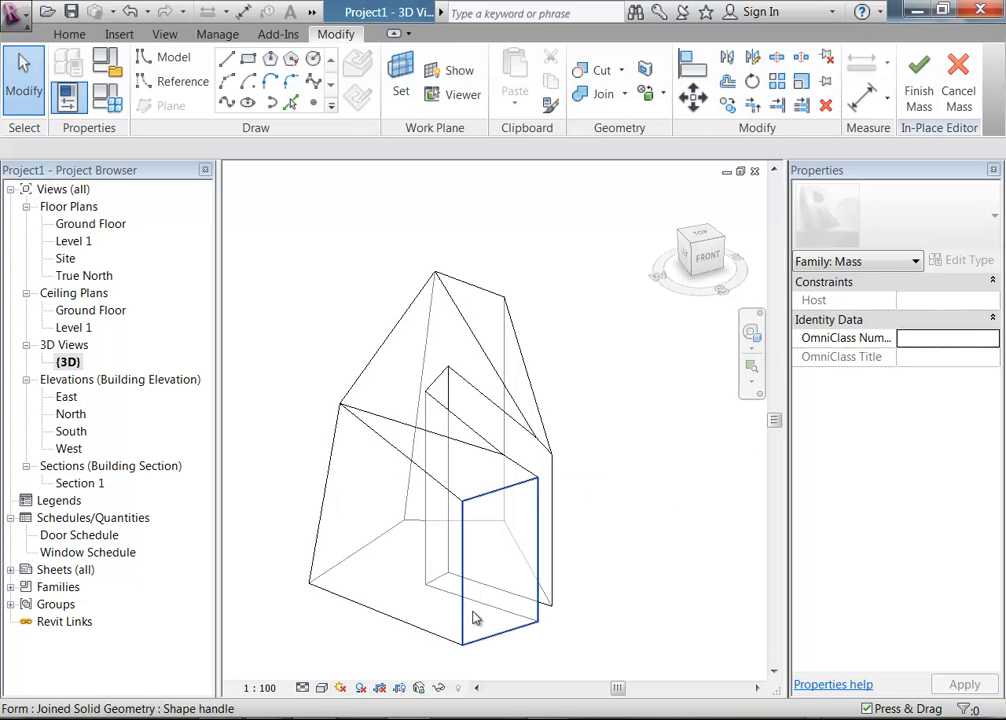
click(498, 636)
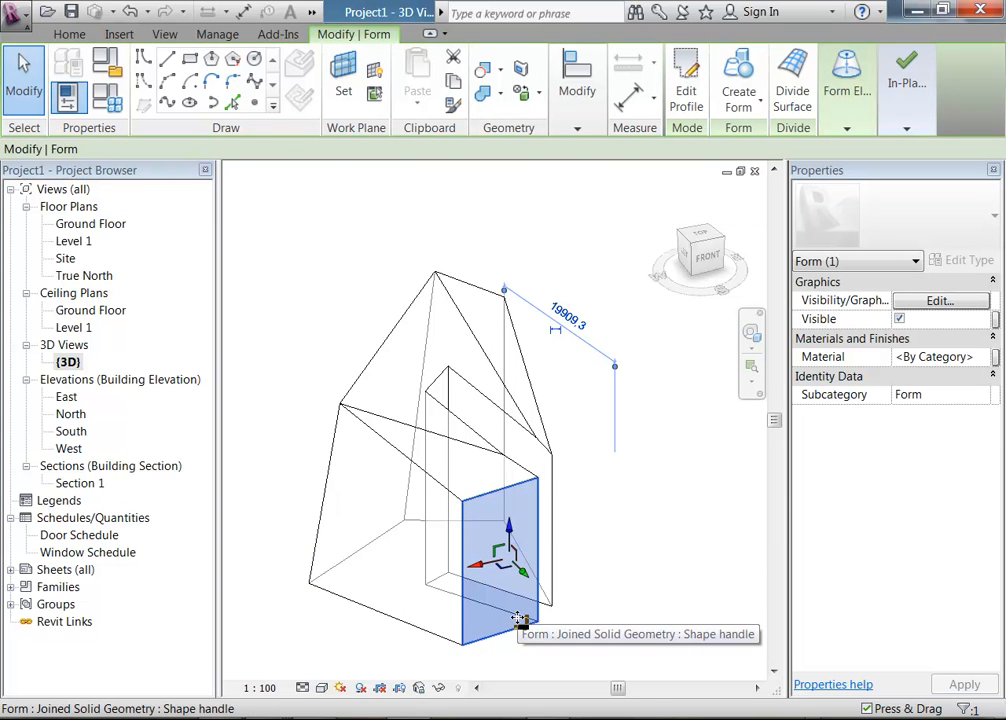
shift+middle_drag(519, 619, 456, 453)
click(464, 284)
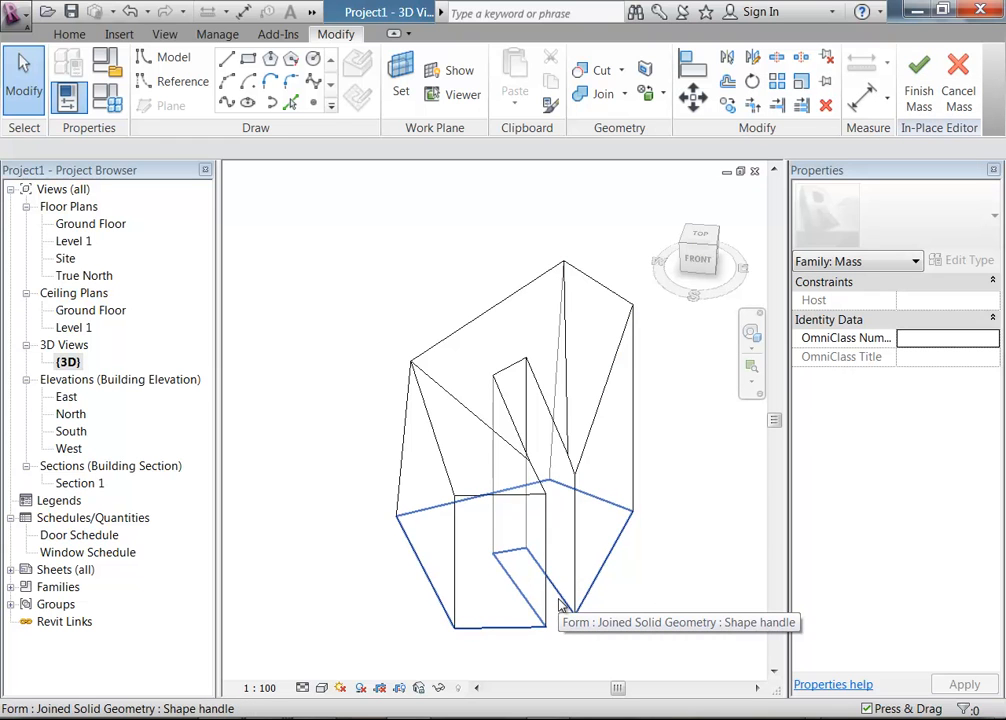
Step: Select the void form's long side face, switch to its local axes, narrow the void to about 2091 mm, and clear the selection
key(Tab)
key(Tab)
key(Tab)
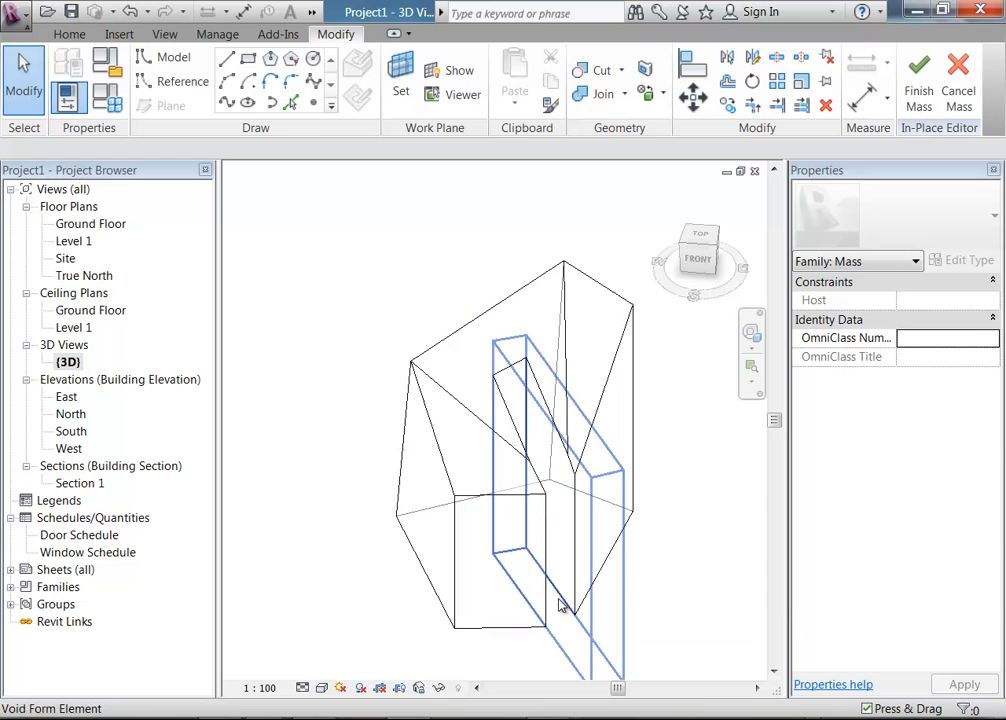
click(559, 600)
middle_drag(528, 633, 446, 514)
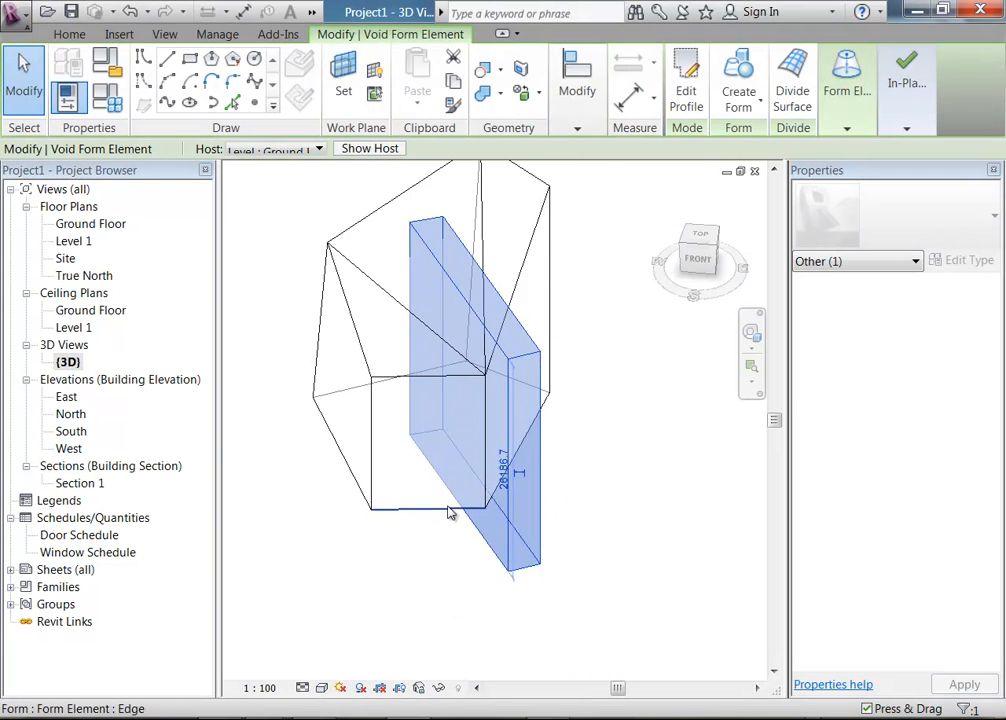
scroll(446, 513, up, 2)
middle_drag(505, 563, 481, 590)
scroll(480, 590, down, 2)
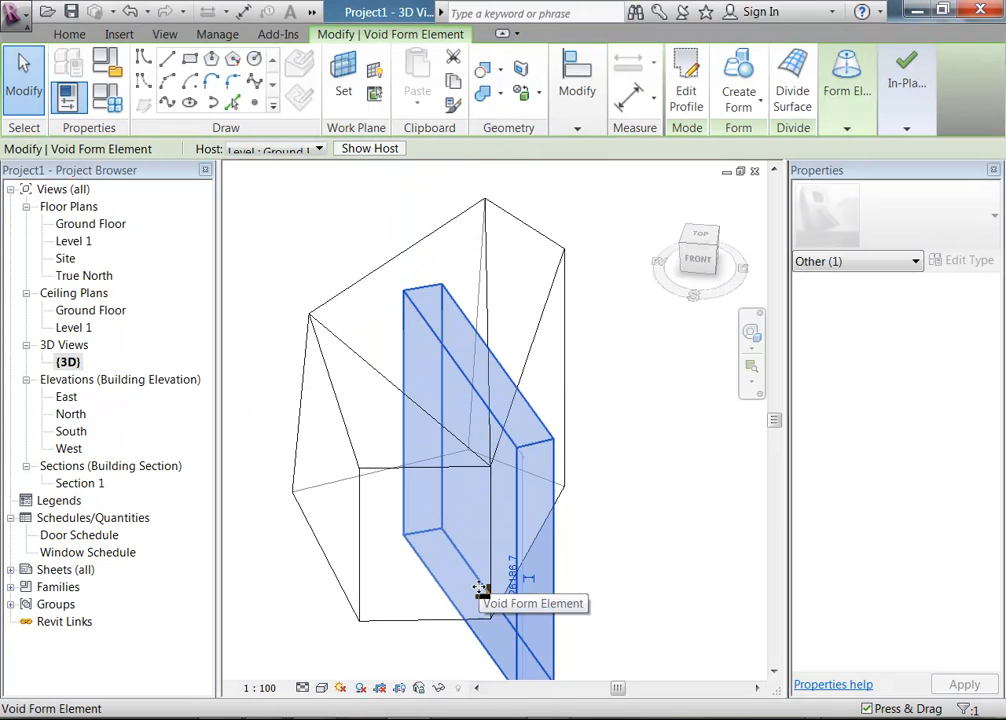
click(481, 649)
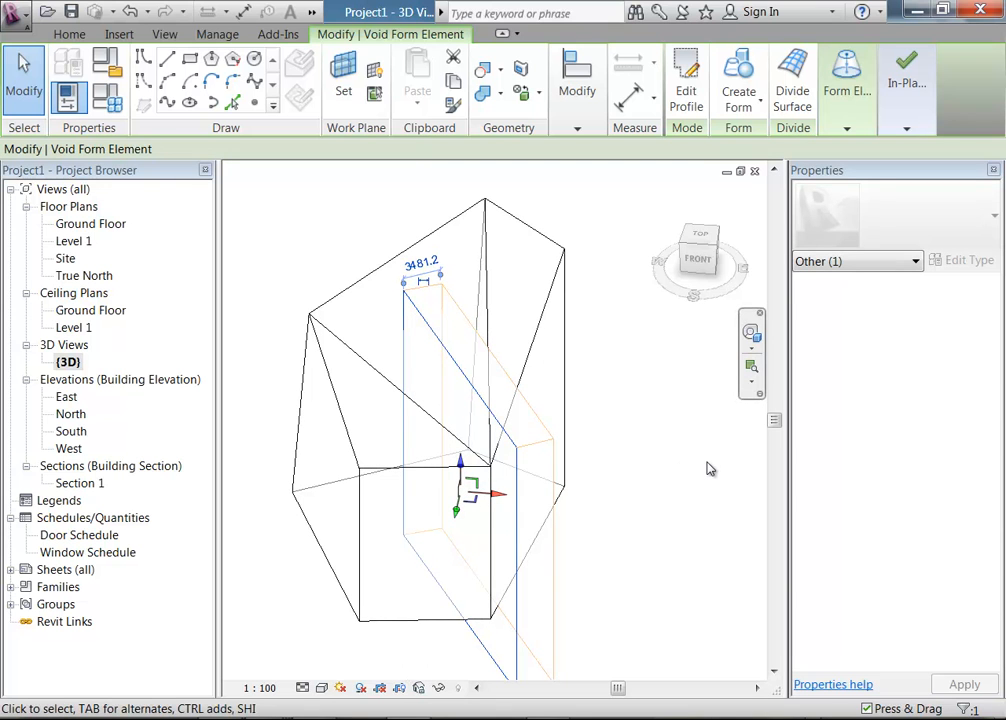
key(space)
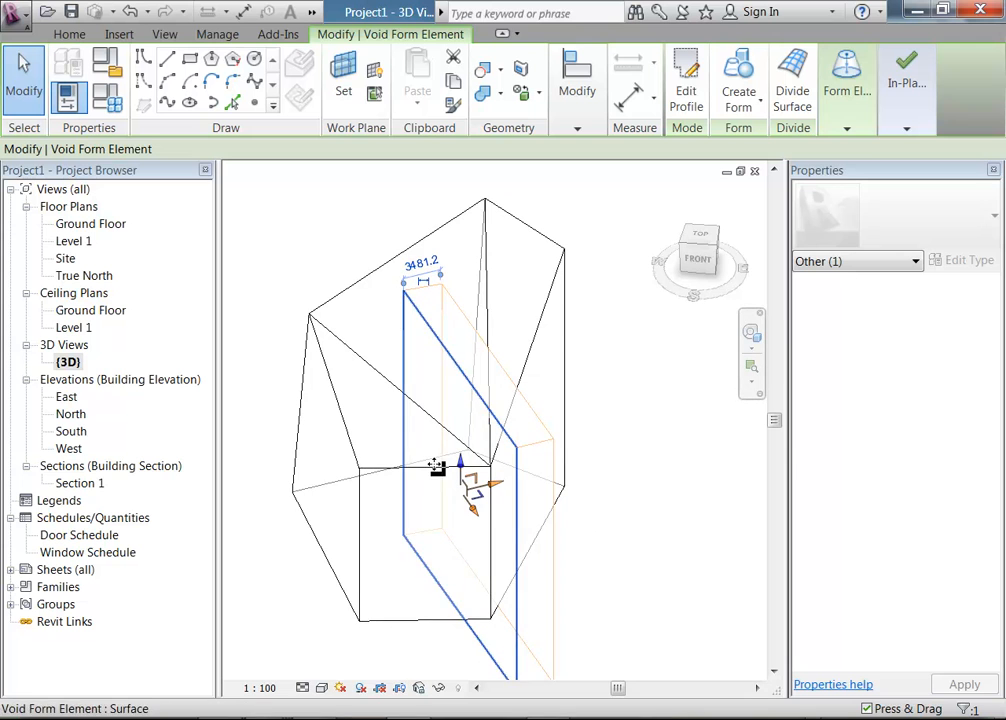
drag(499, 483, 518, 484)
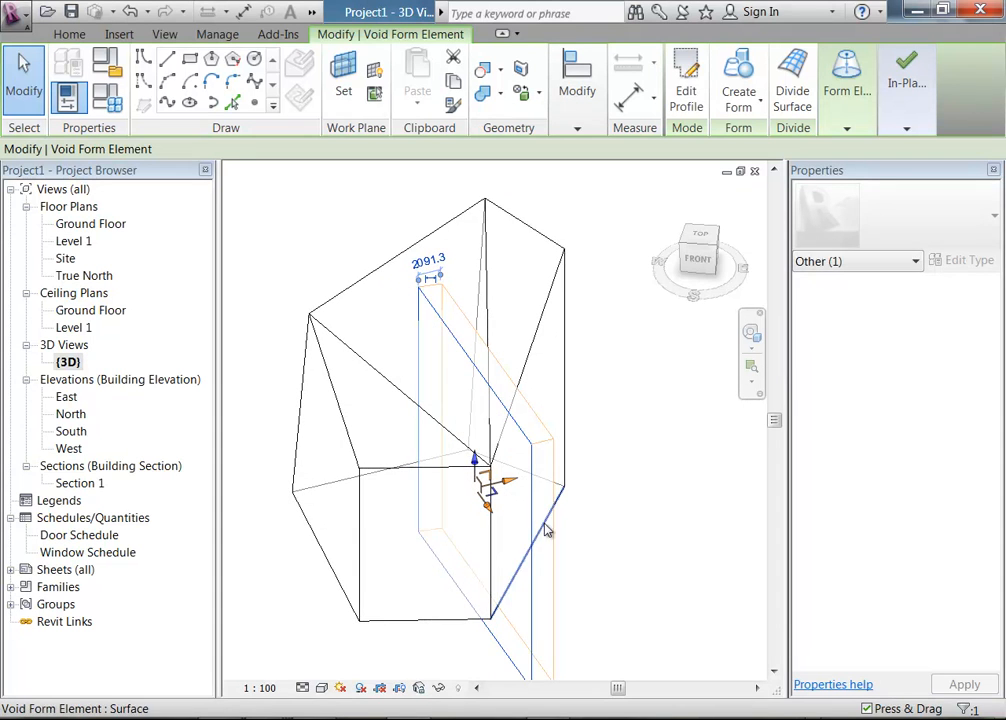
middle_drag(600, 548, 592, 386)
click(625, 485)
Step: Select the whole void form again in the {3D} view and open the Ground Floor plan with it selected
middle_drag(524, 365, 530, 406)
scroll(461, 547, up, 1)
middle_drag(465, 566, 397, 651)
scroll(418, 595, up, 1)
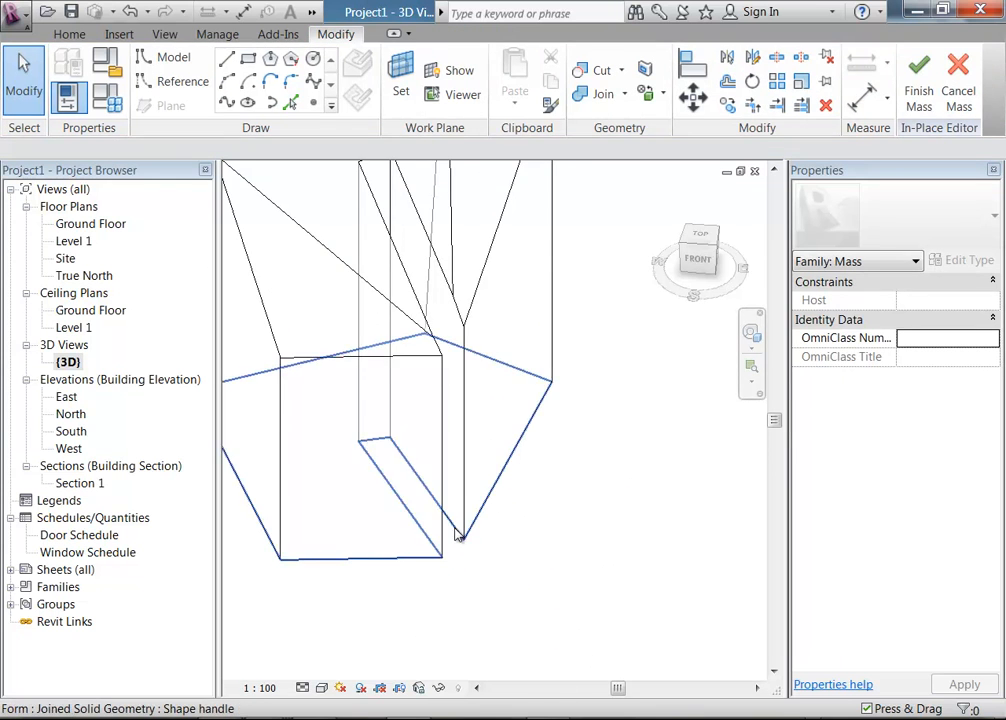
key(Tab)
key(Tab)
key(Tab)
key(Tab)
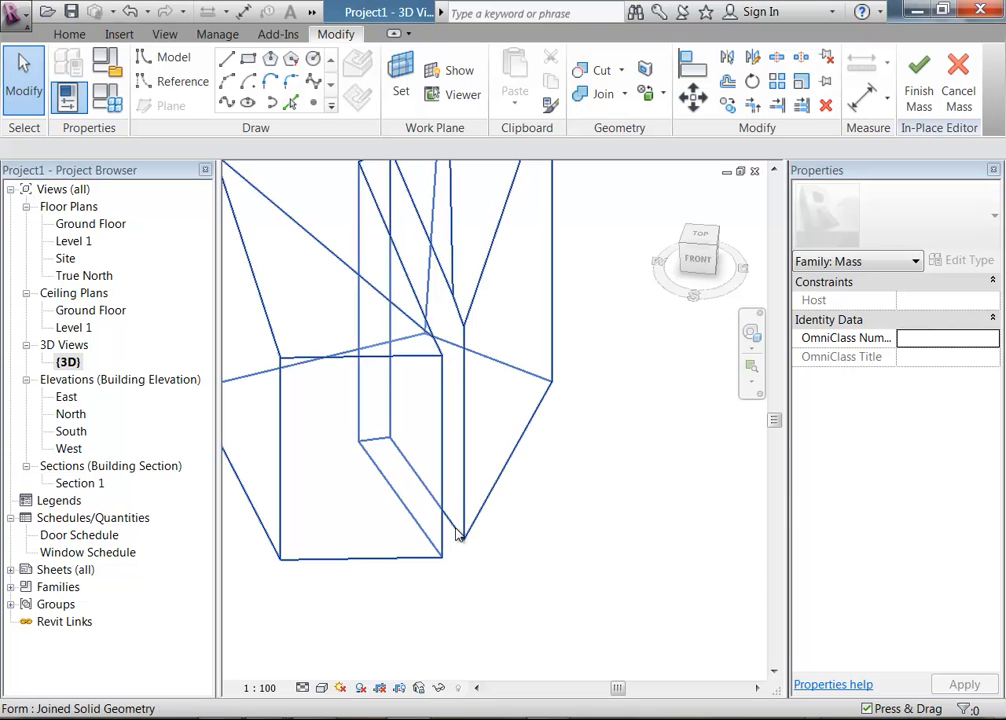
click(457, 535)
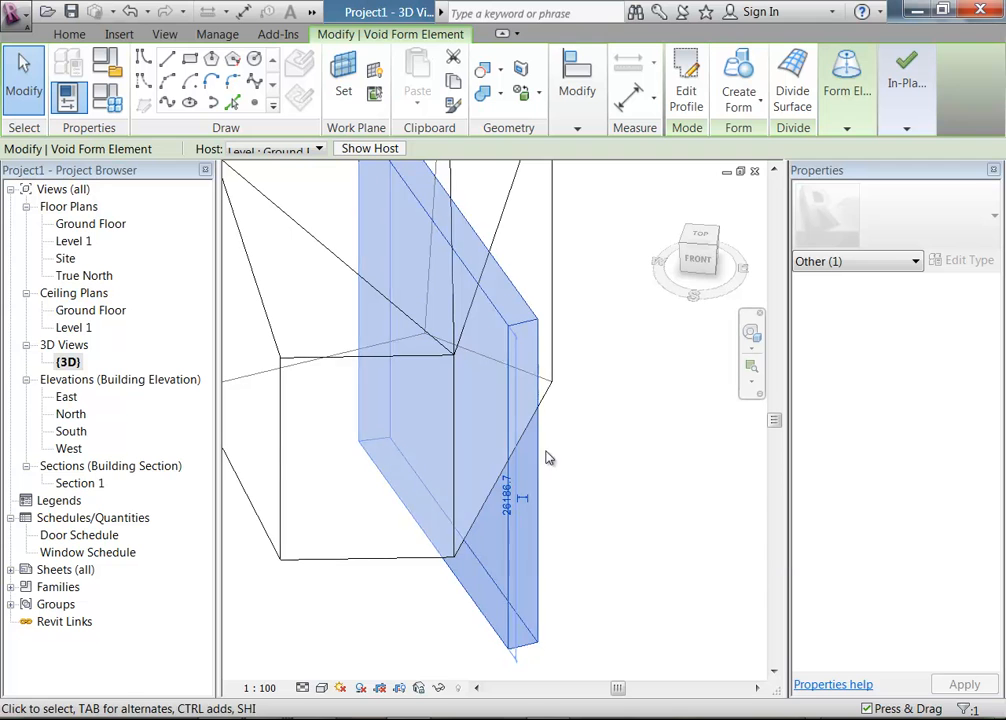
double_click(75, 226)
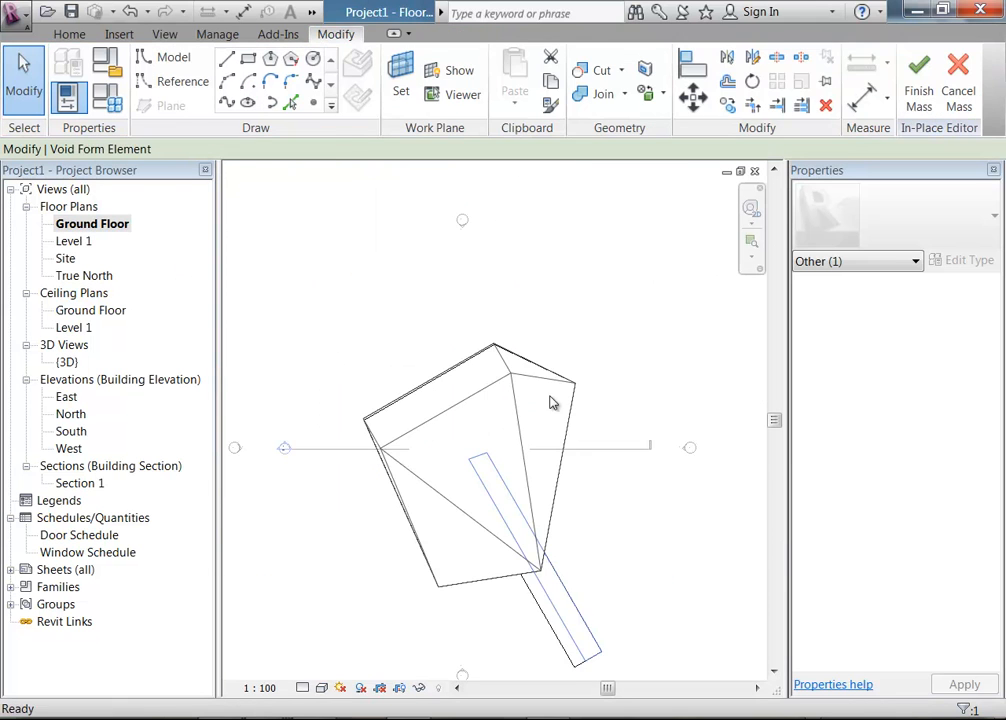
scroll(542, 488, up, 1)
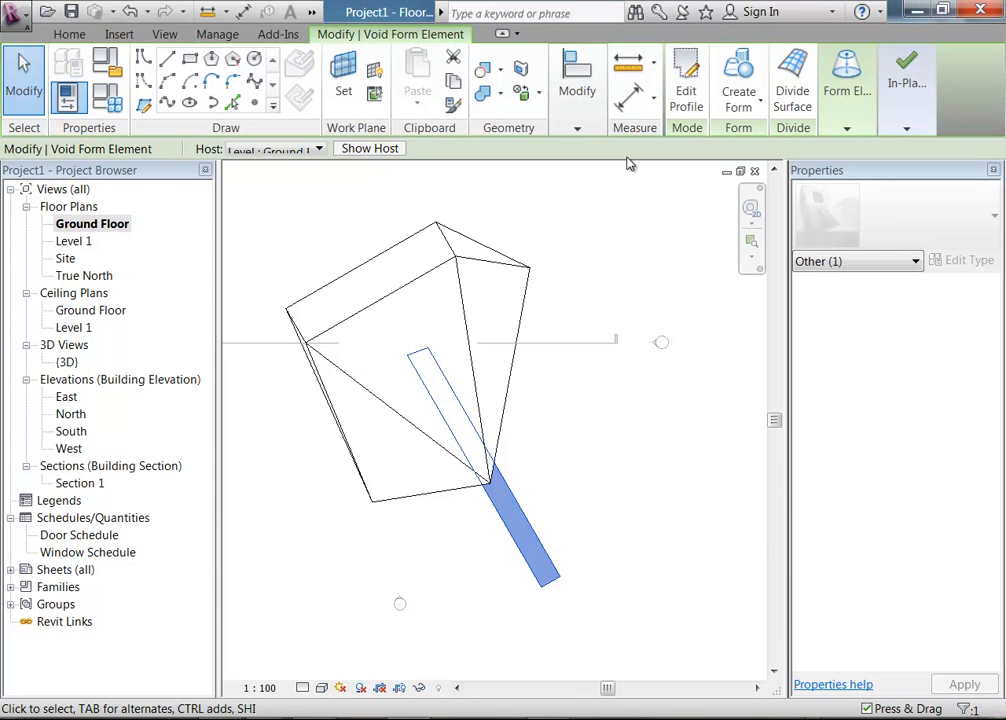
Step: Rotate the void form about 15 degrees counterclockwise around the pentagon corner where the short lower edge meets the cut
click(575, 70)
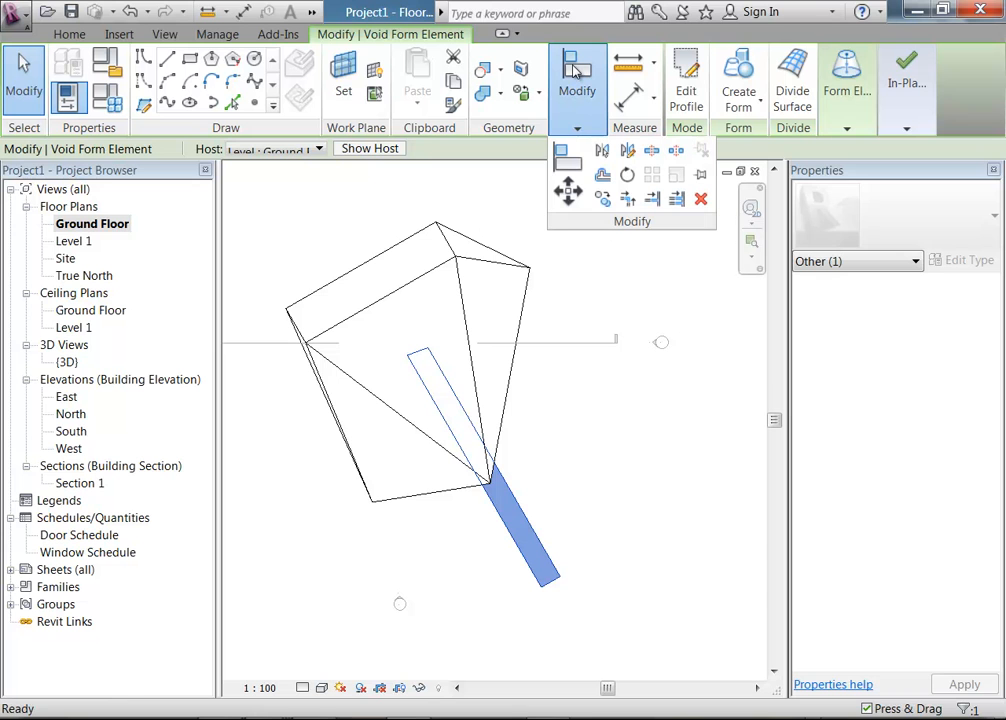
click(627, 178)
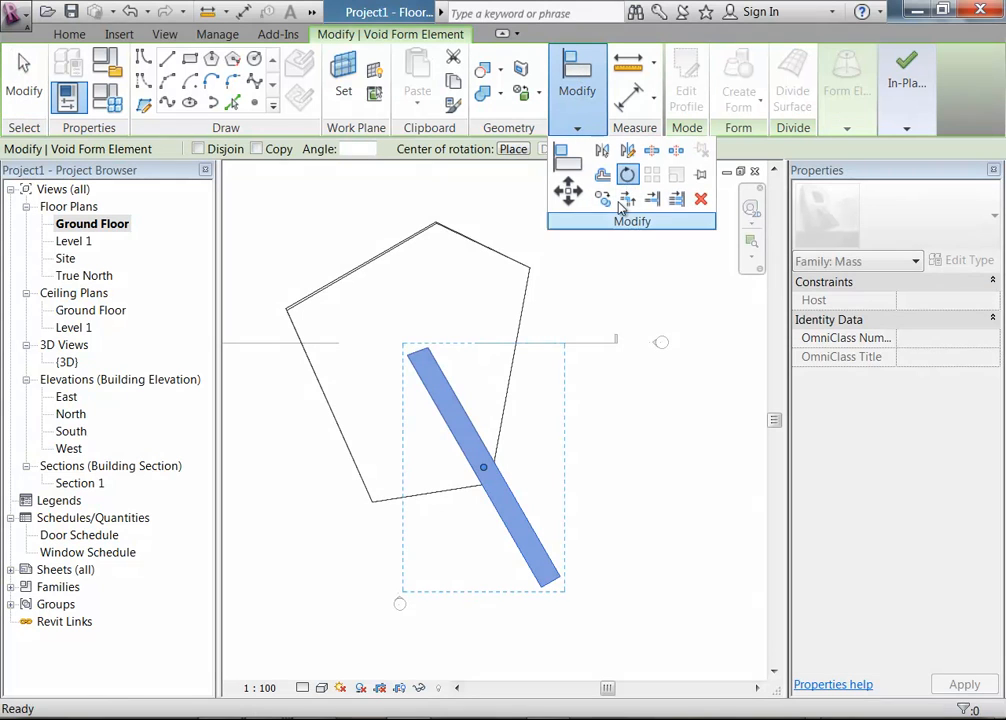
click(485, 474)
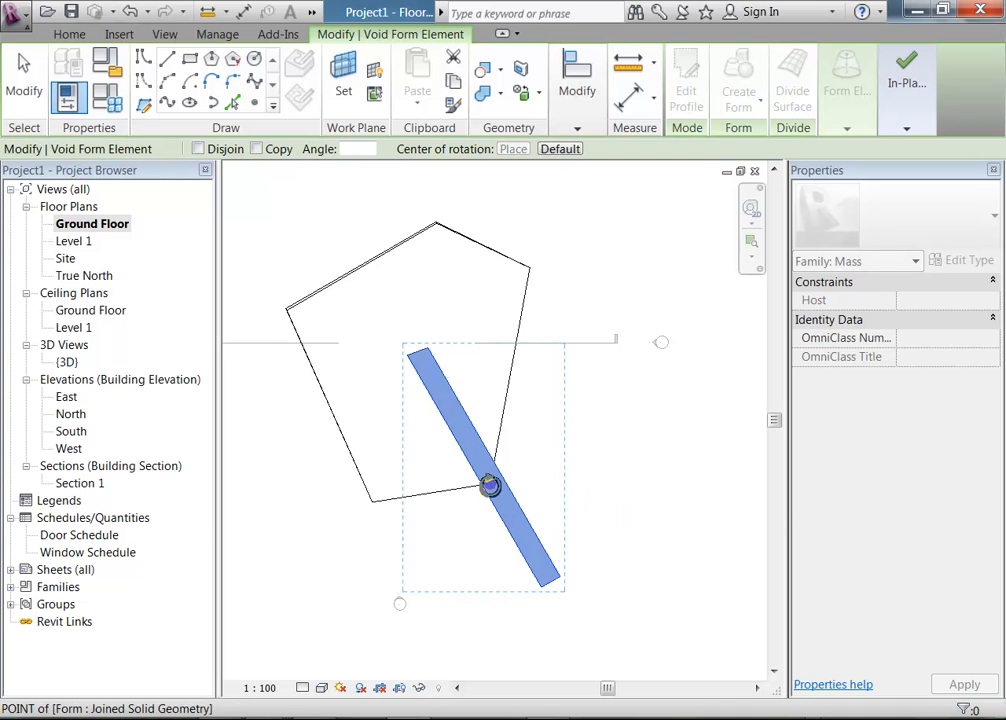
click(488, 484)
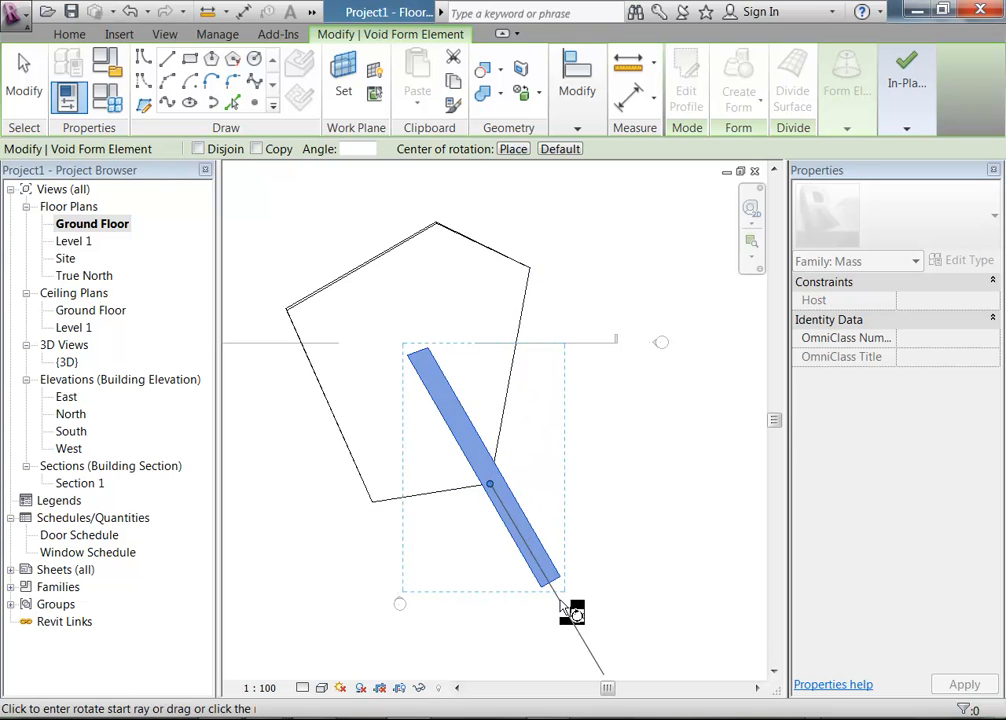
click(440, 391)
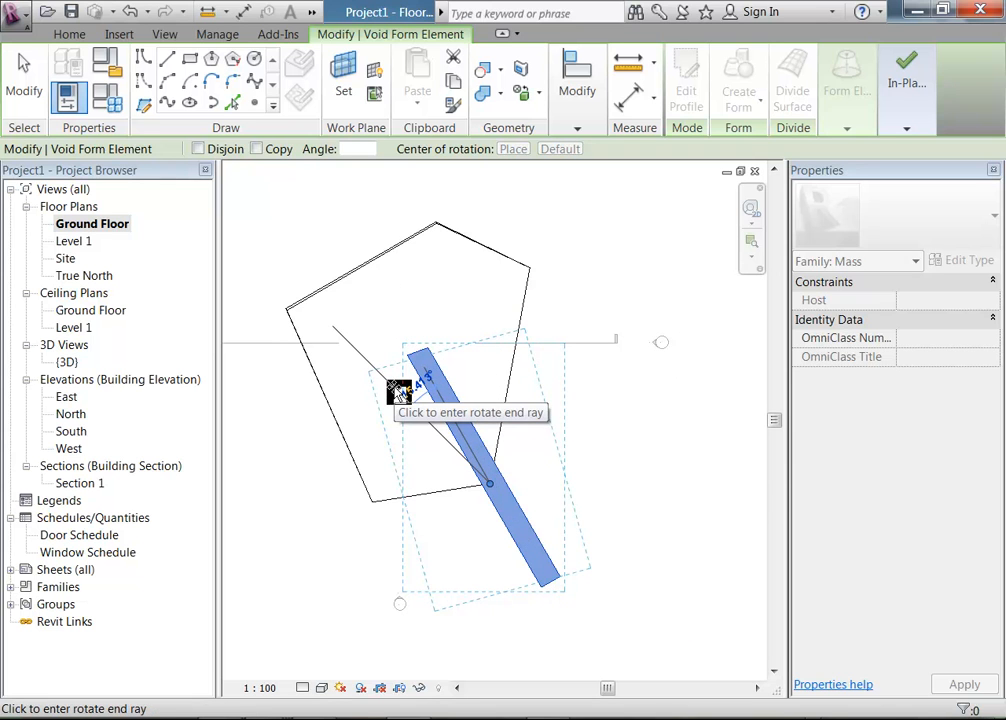
click(394, 387)
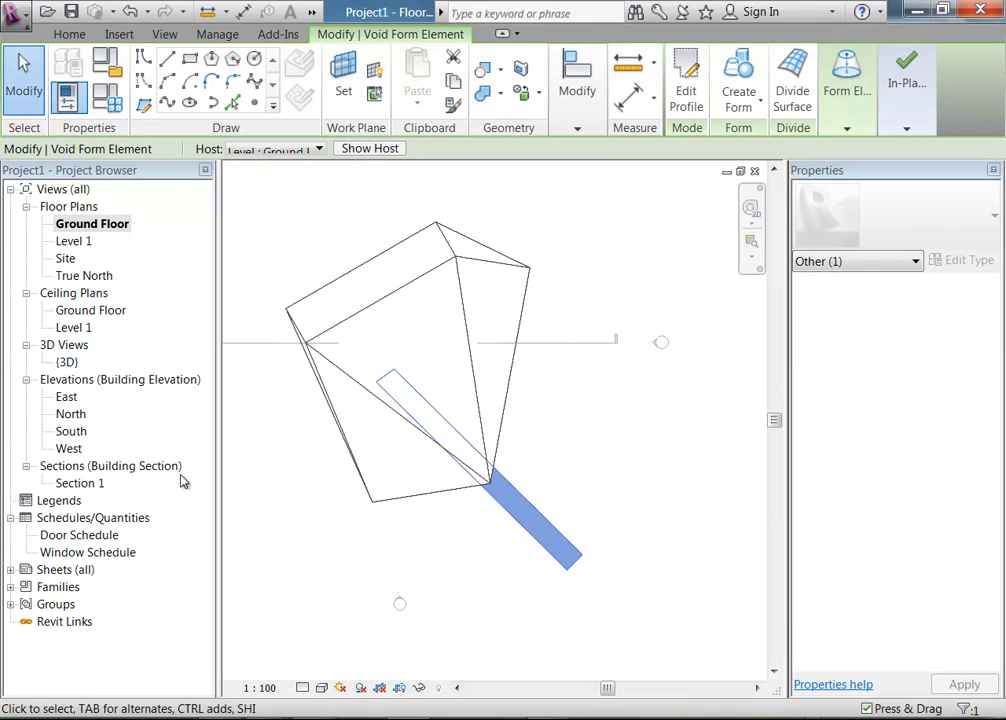
Step: Return to the {3D} view, deselect the rotated void so it recuts the solid, and finish the in-place mass
double_click(66, 363)
scroll(614, 476, down, 1)
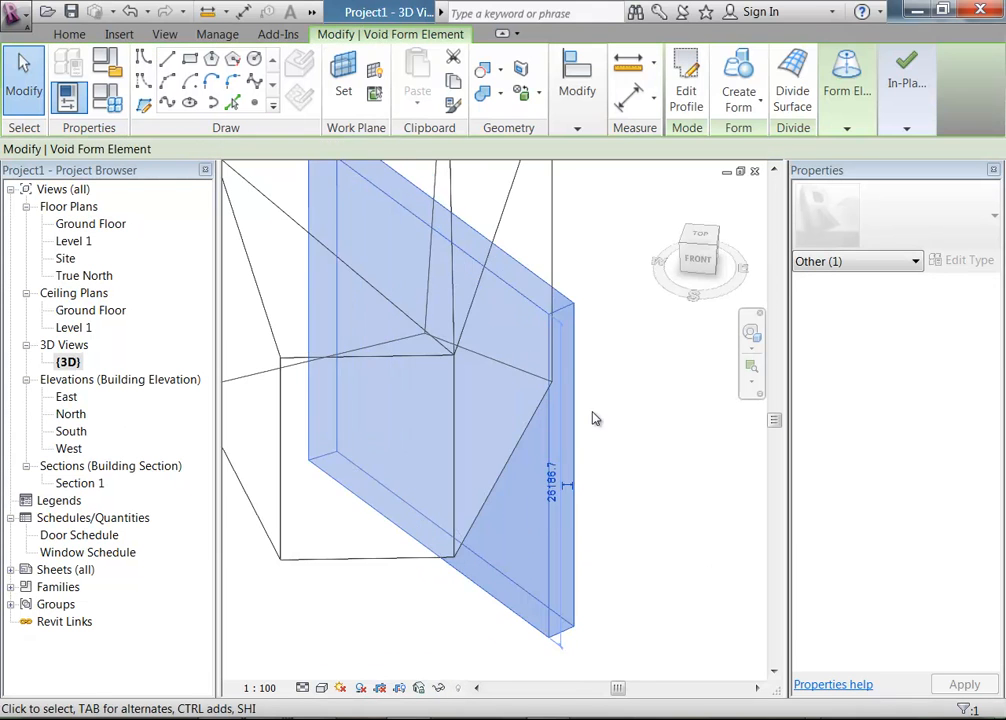
click(410, 574)
shift+middle_drag(487, 540, 556, 589)
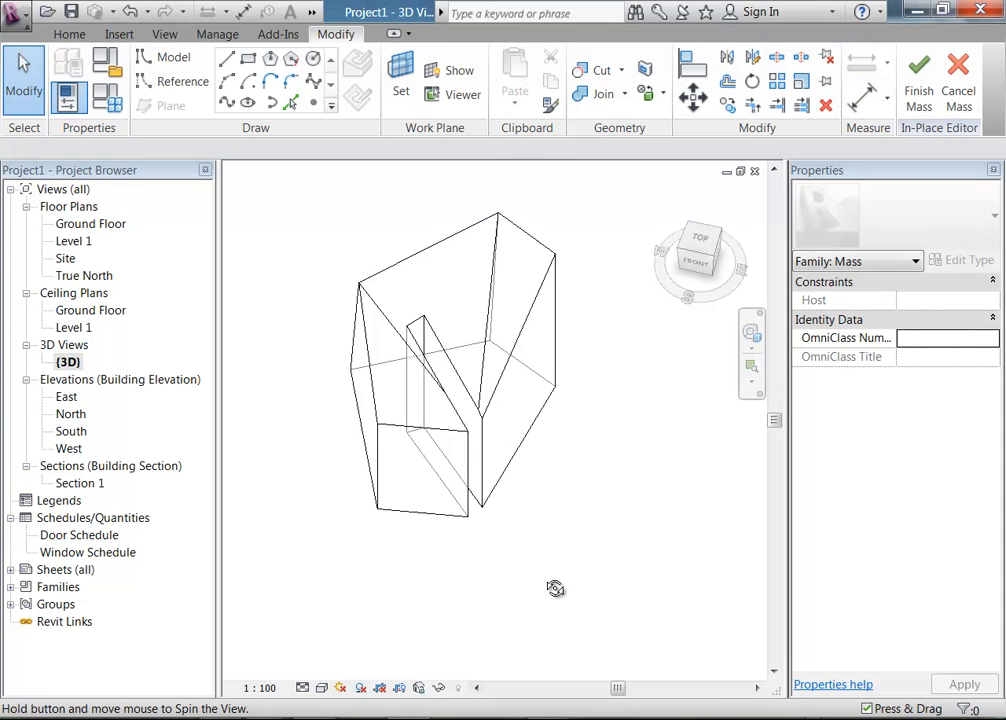
scroll(369, 268, up, 1)
middle_drag(369, 268, 313, 299)
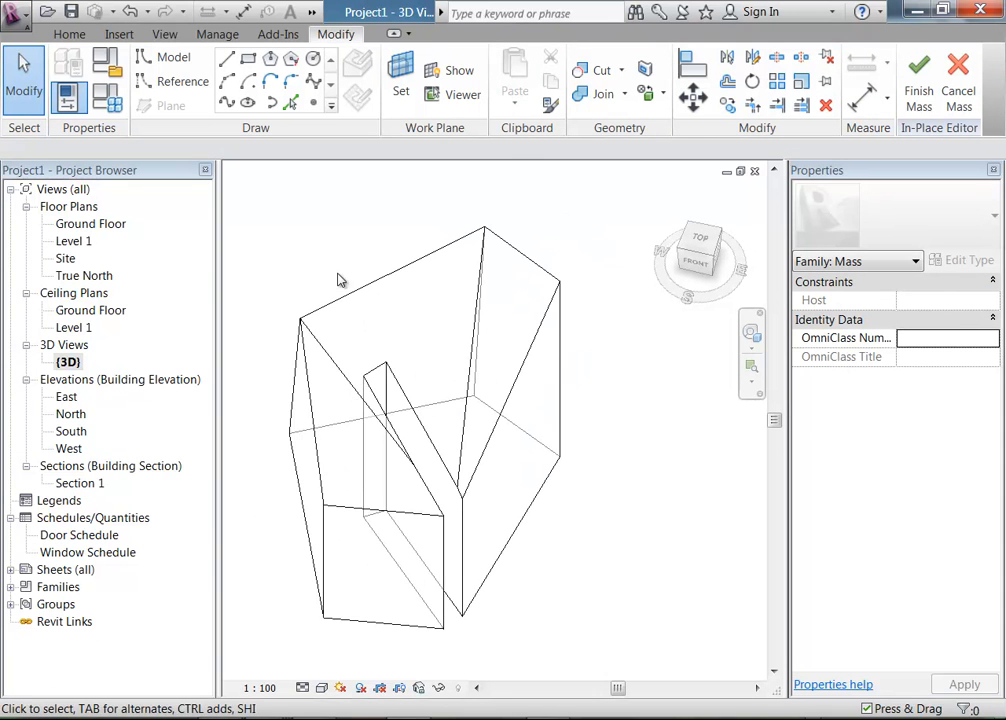
click(918, 99)
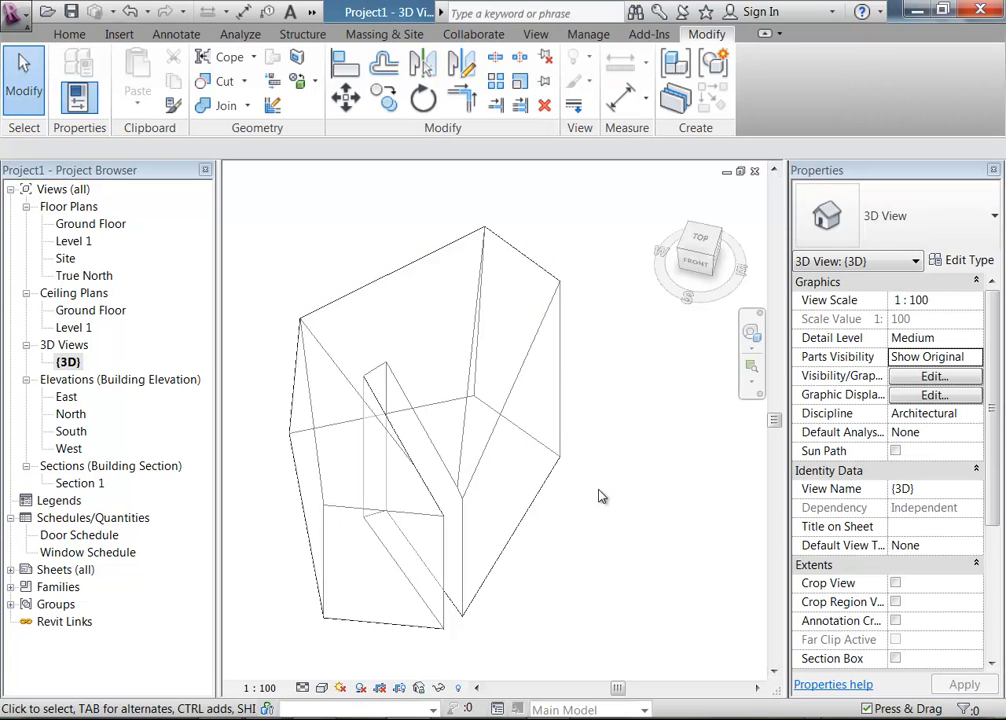
Step: Start the Wall by Face command in the {3D} view and choose the Generic 200mm Wall type
shift+middle_drag(521, 516, 627, 477)
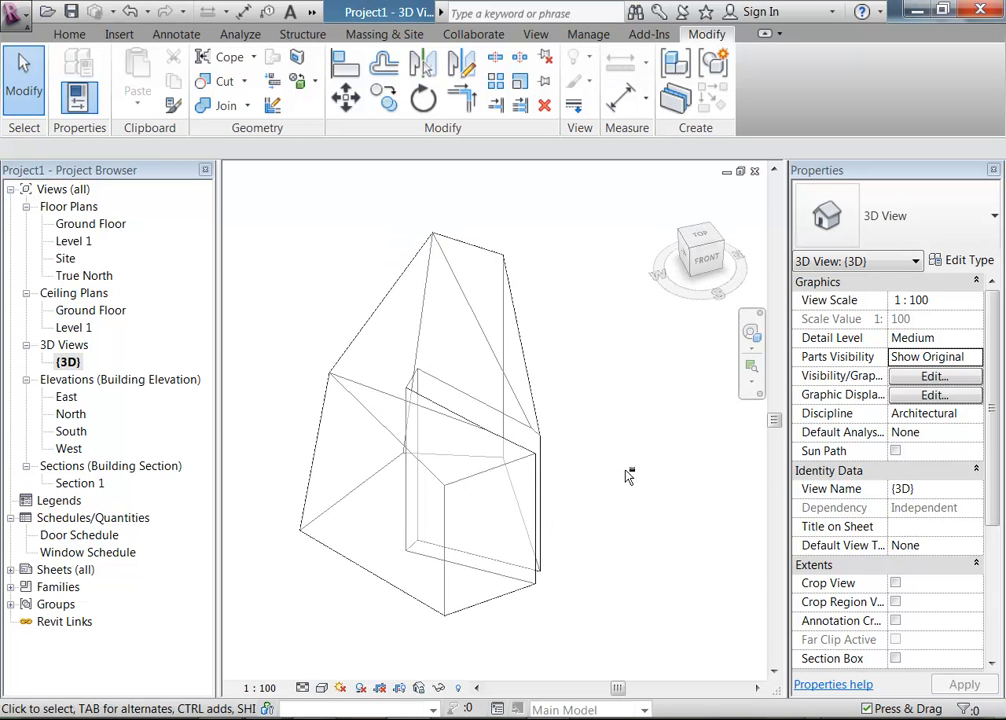
scroll(337, 370, up, 1)
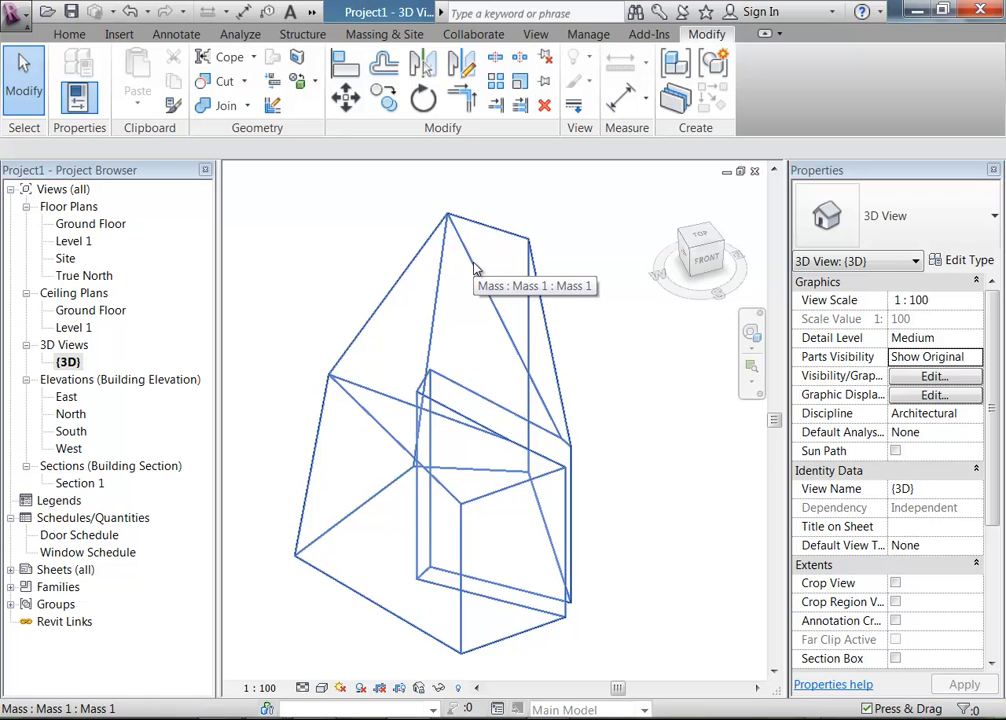
shift+middle_drag(475, 268, 296, 281)
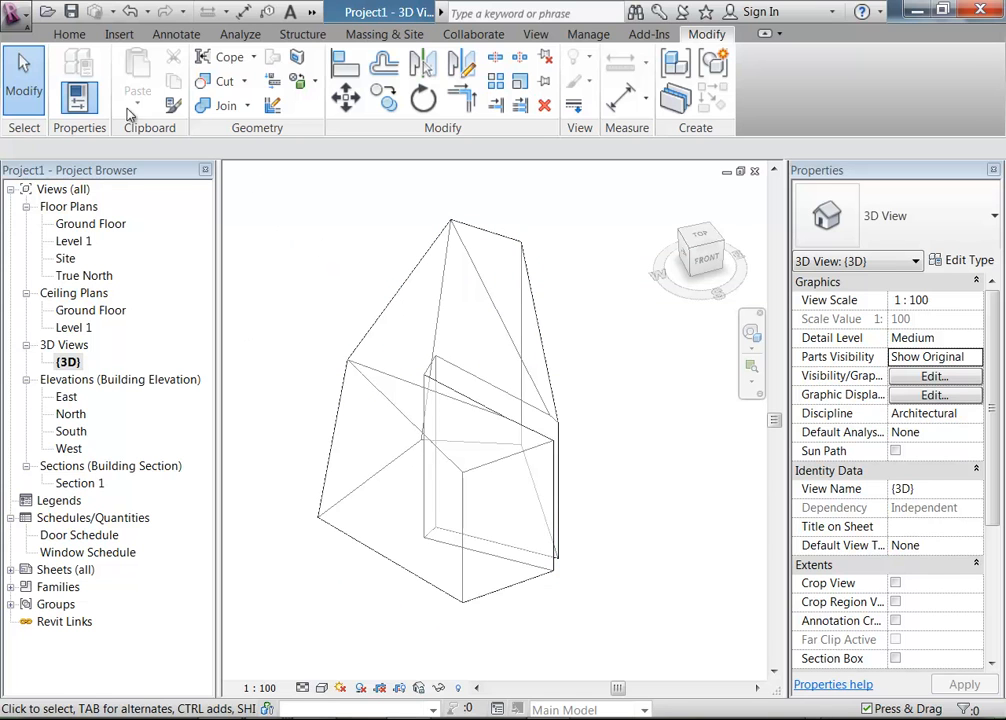
click(68, 34)
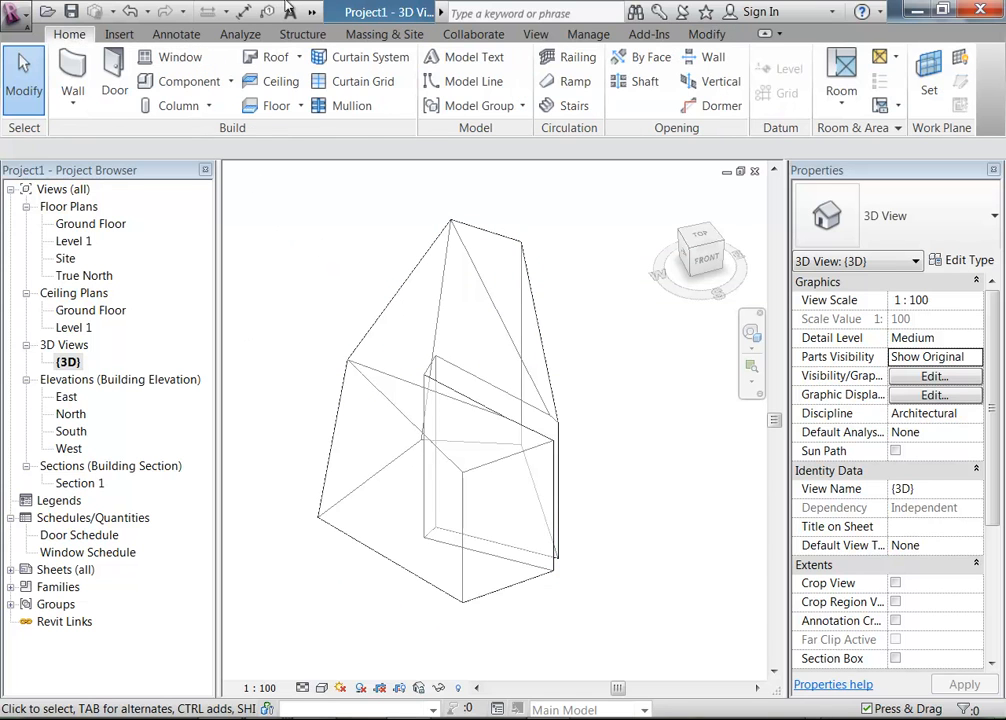
click(364, 35)
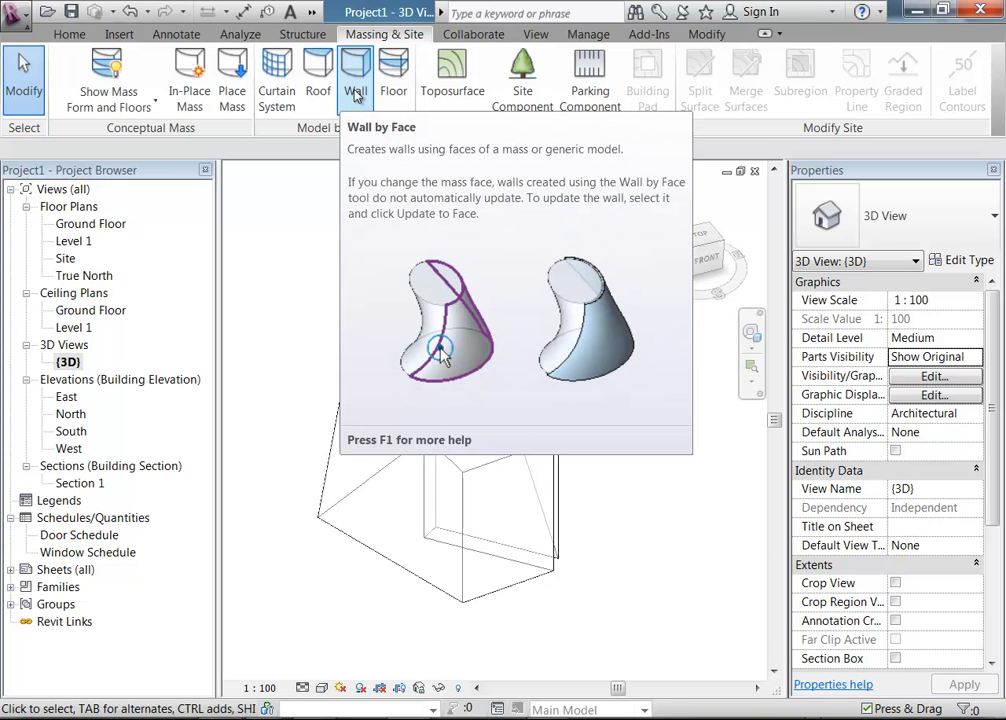
click(355, 90)
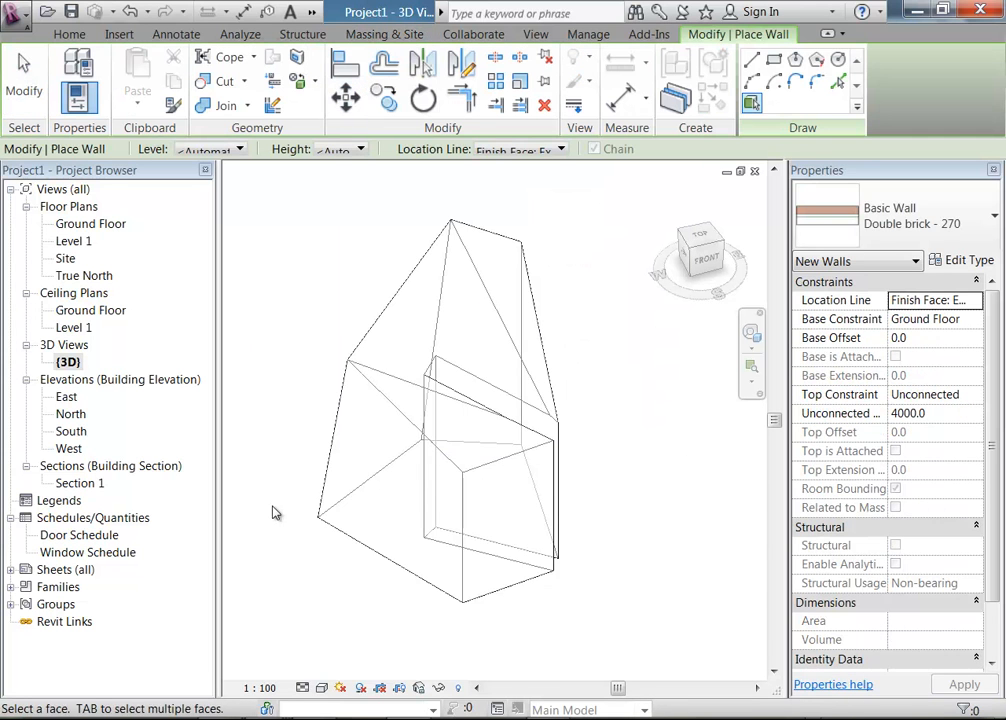
click(916, 219)
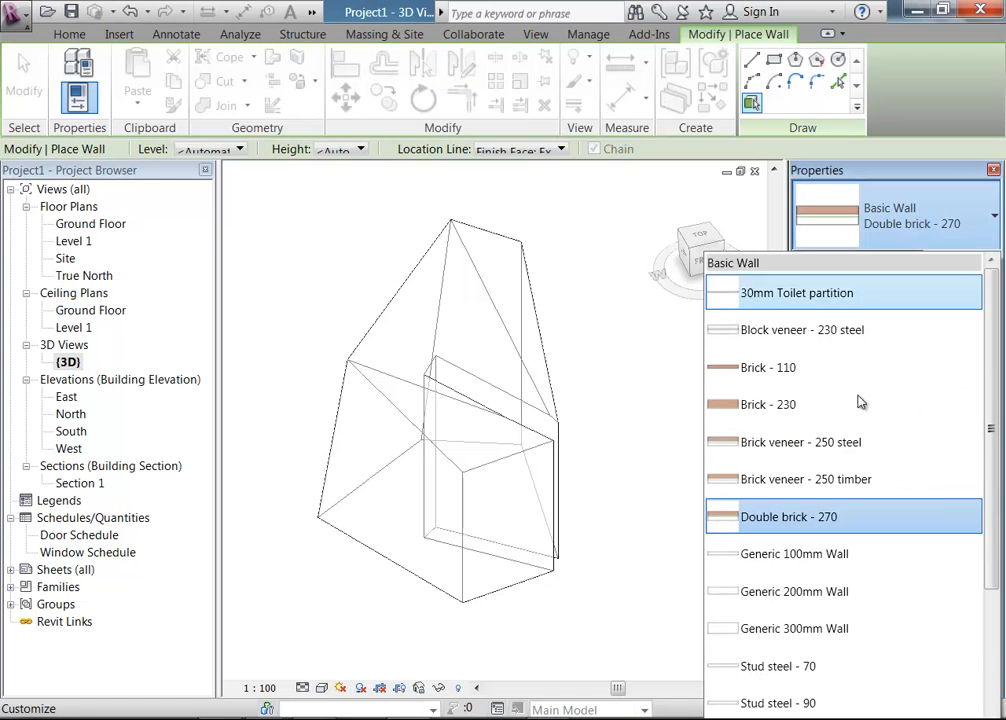
click(793, 593)
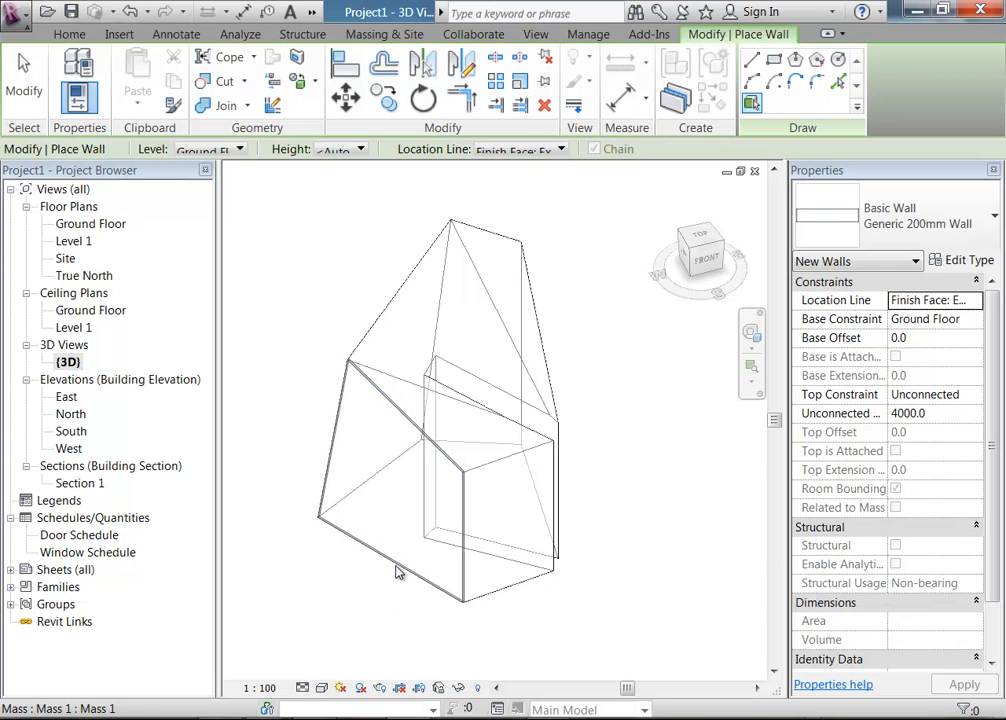
Step: Place Generic 200mm walls on the side faces around the mass
shift+middle_drag(689, 582, 466, 583)
click(512, 556)
shift+middle_drag(611, 498, 478, 490)
shift+middle_drag(591, 534, 504, 577)
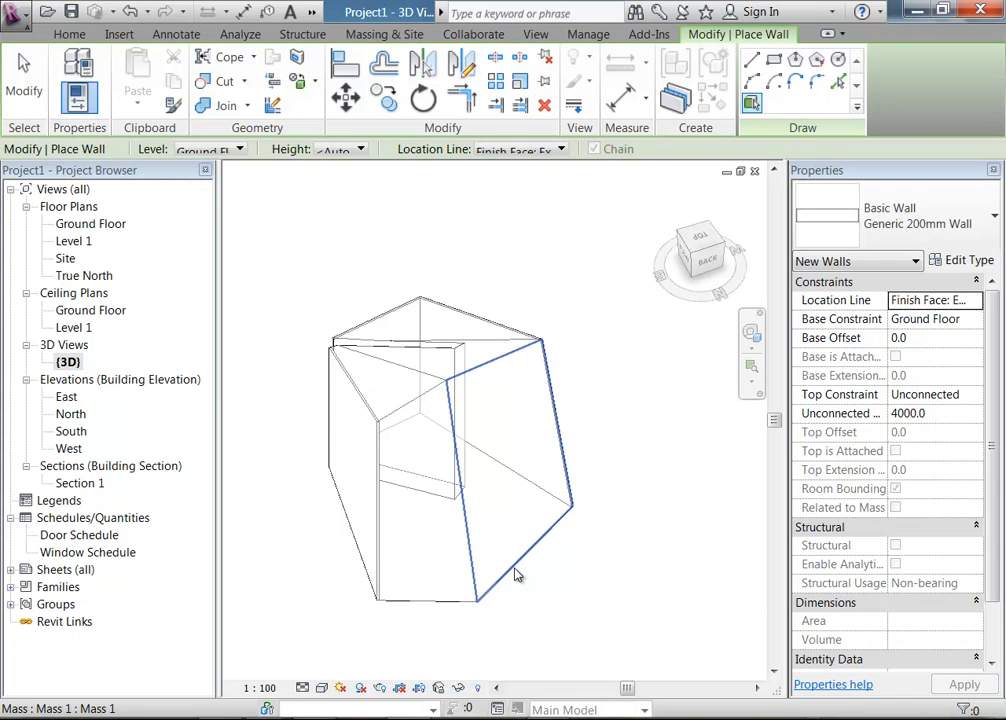
shift+middle_drag(431, 594, 460, 314)
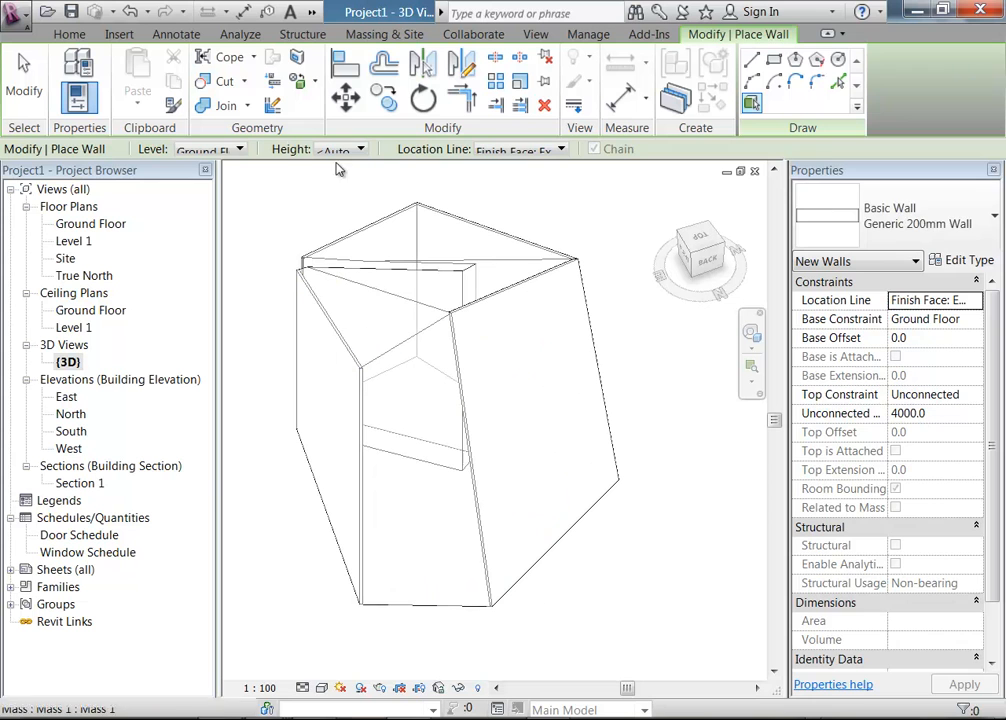
click(980, 214)
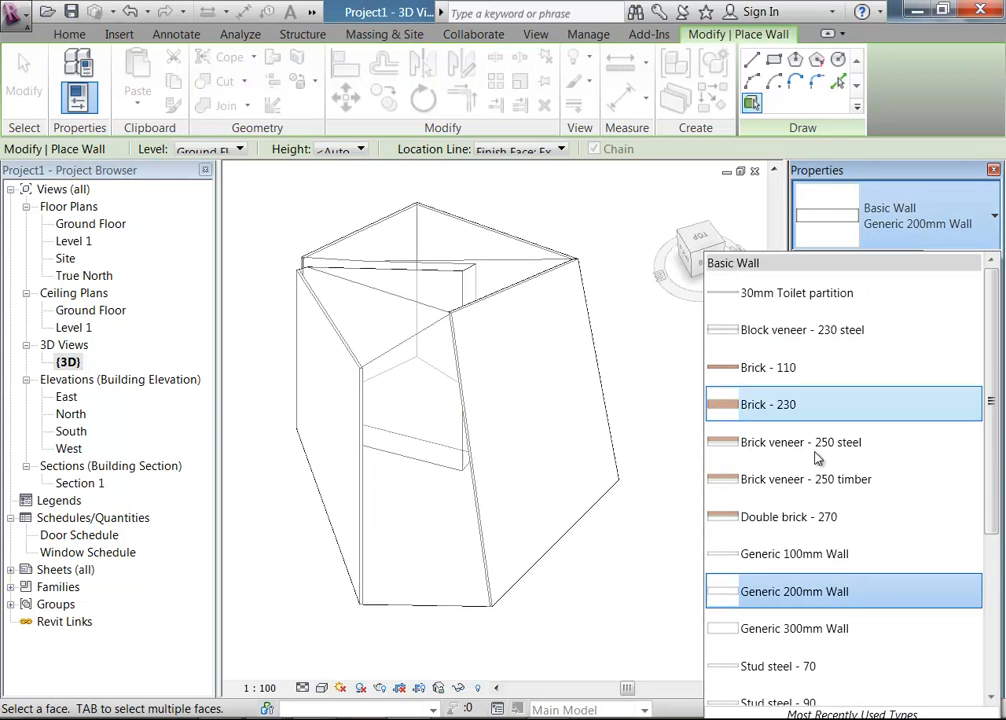
scroll(761, 585, down, 3)
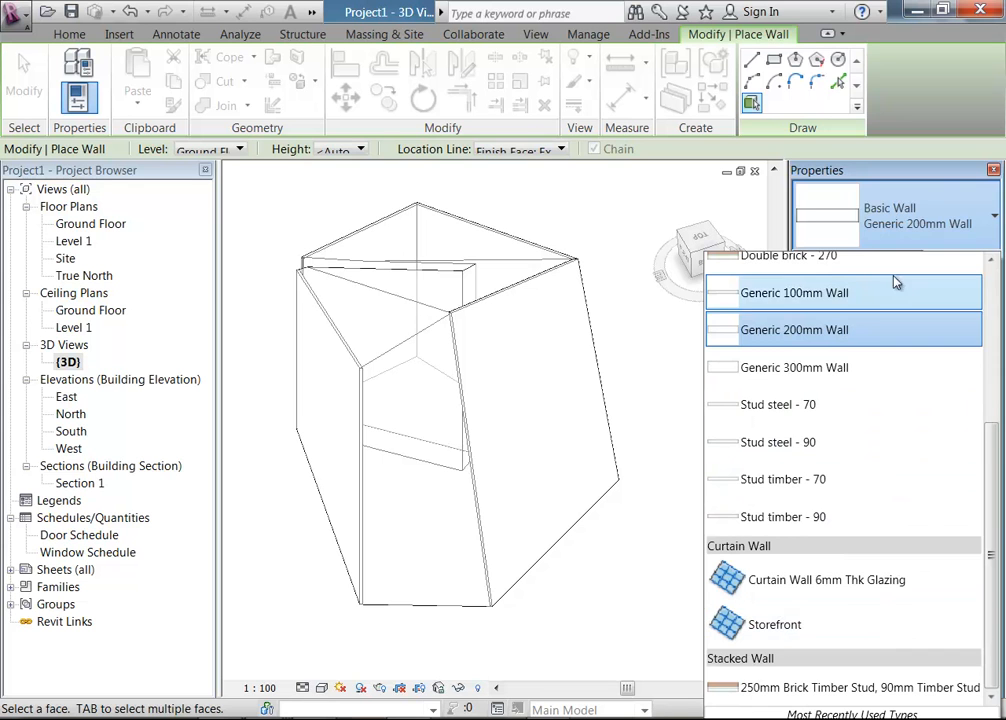
click(932, 220)
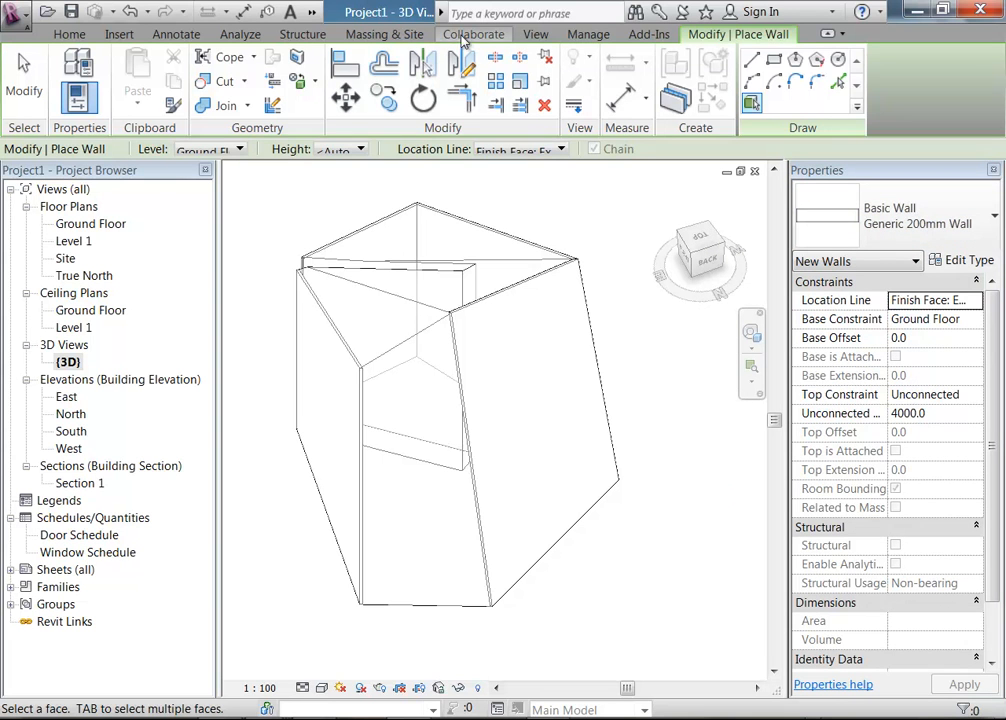
Step: Create a 1500 x 3000mm curtain system on the mass's open back face between the two side walls, and end the command
click(384, 34)
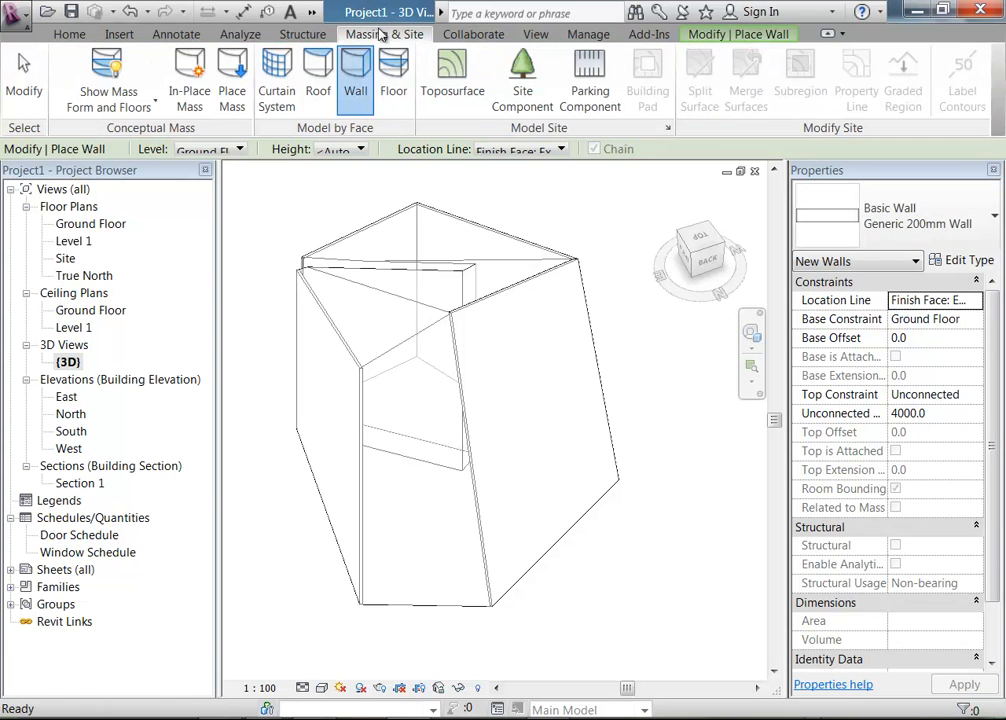
click(279, 82)
click(427, 600)
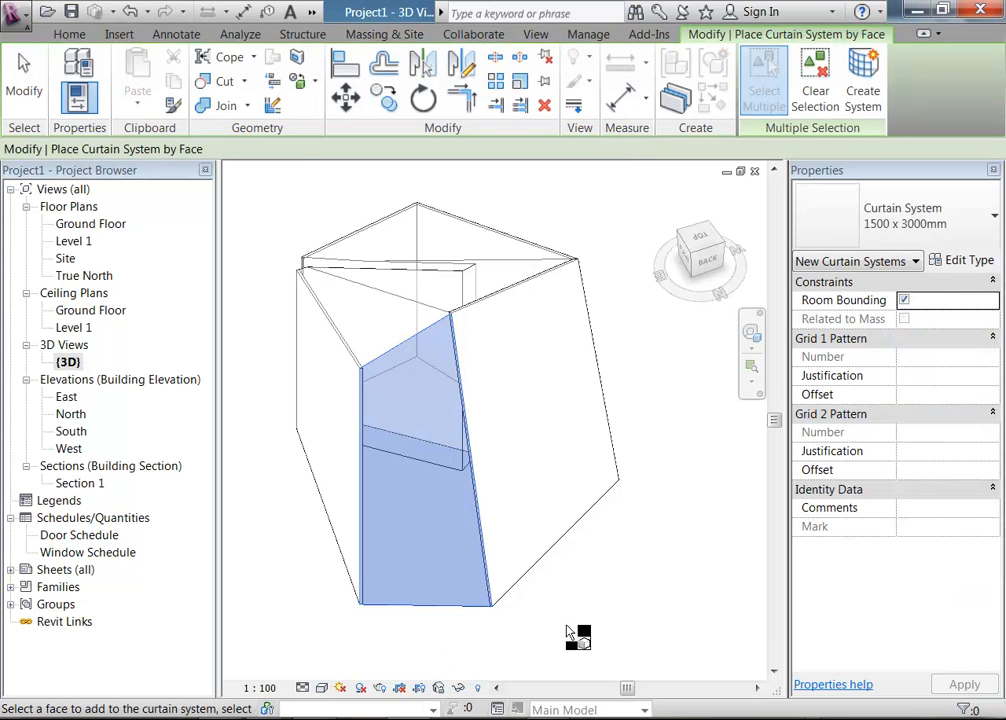
click(863, 90)
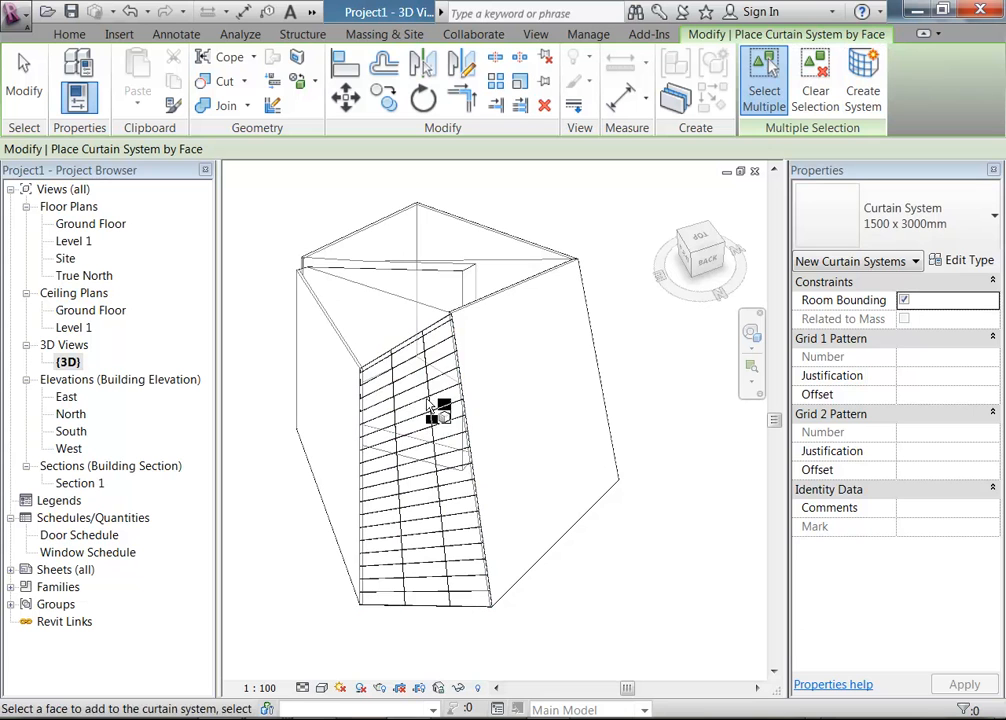
shift+middle_drag(269, 568, 359, 368)
right_click(337, 219)
click(386, 231)
right_click(409, 233)
click(437, 243)
Step: Create a Generic - 400mm roof by face on the three sloping top faces of the mass, and end the command
shift+middle_drag(437, 243, 370, 323)
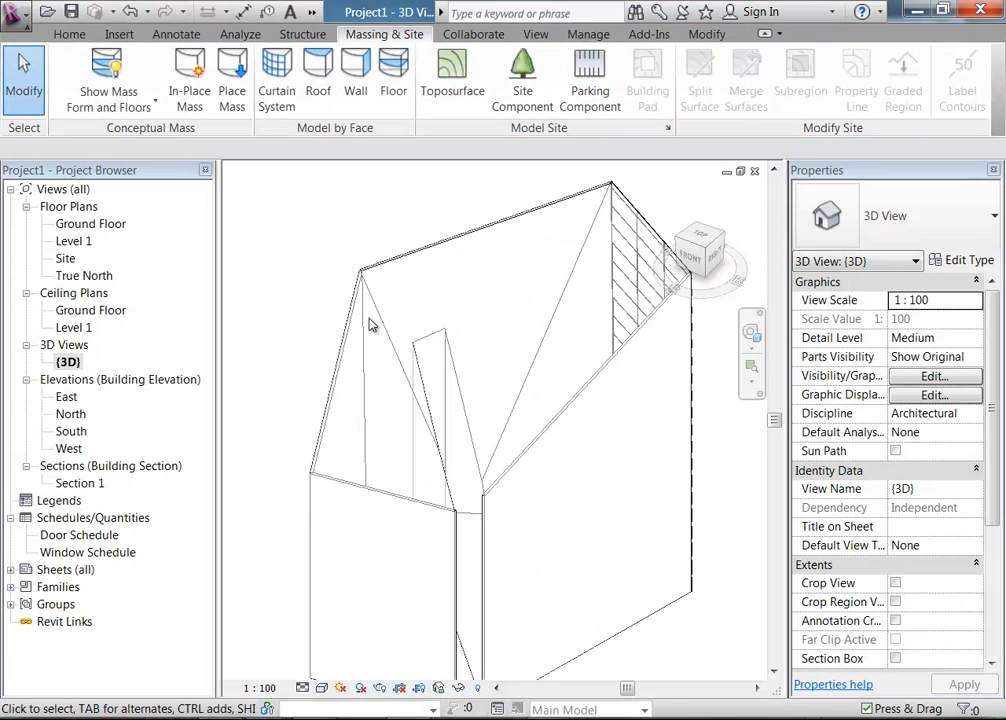
click(318, 78)
click(399, 360)
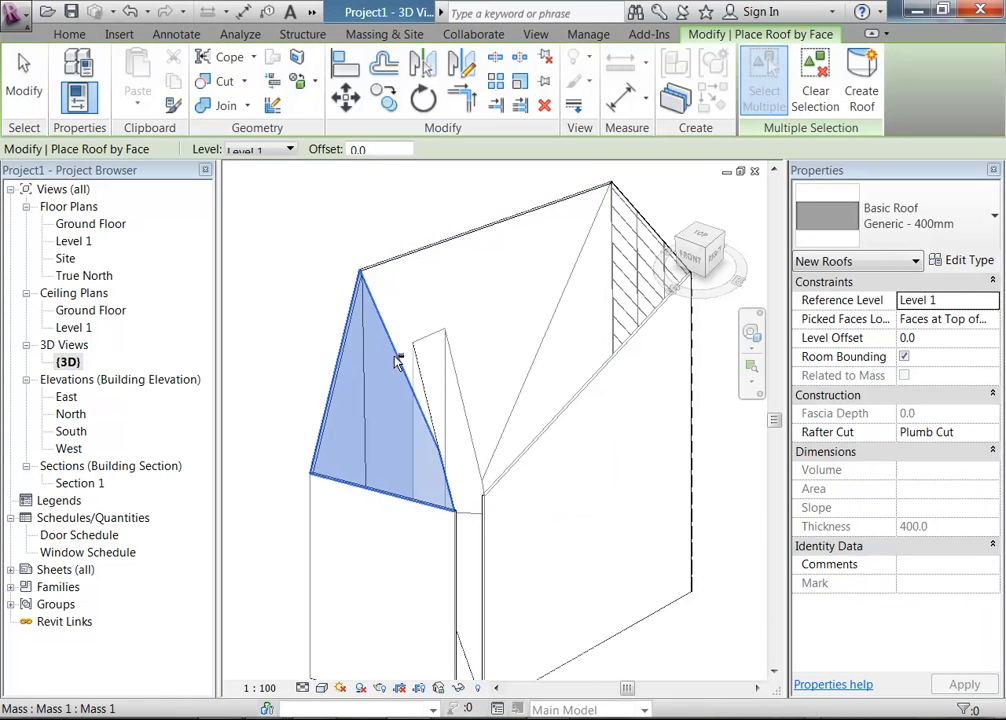
click(520, 368)
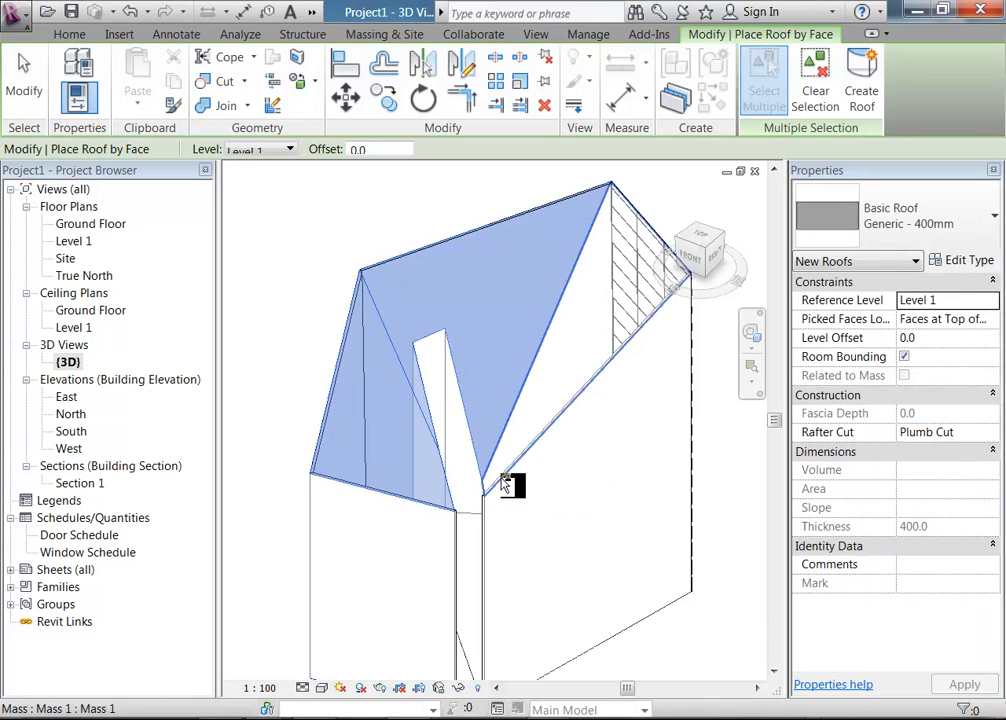
click(590, 388)
click(860, 92)
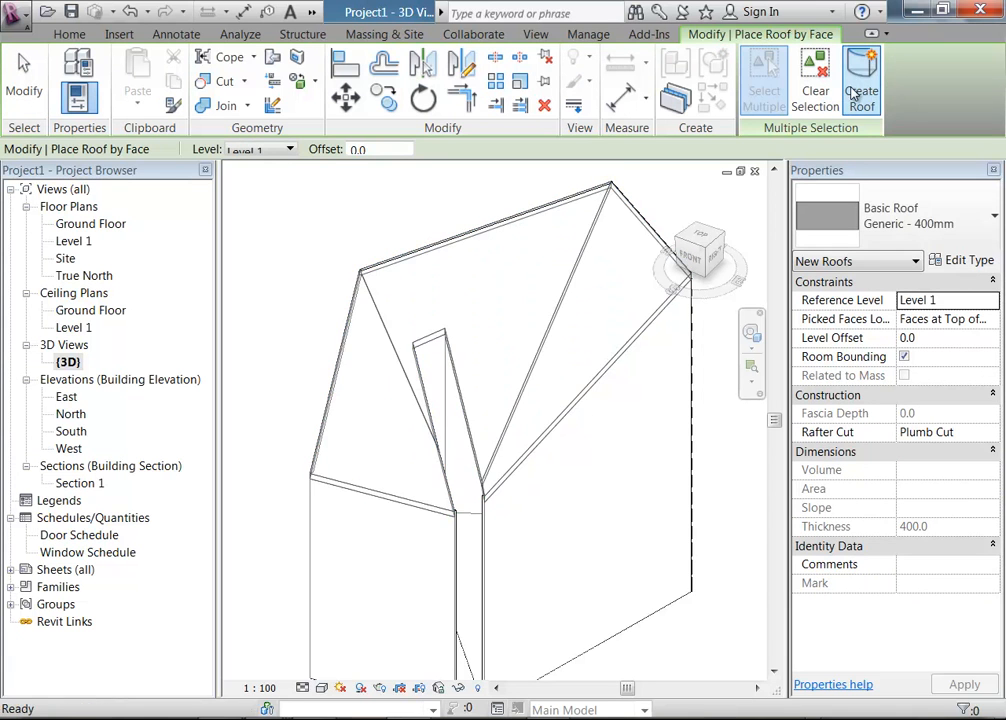
right_click(284, 209)
click(321, 221)
right_click(320, 217)
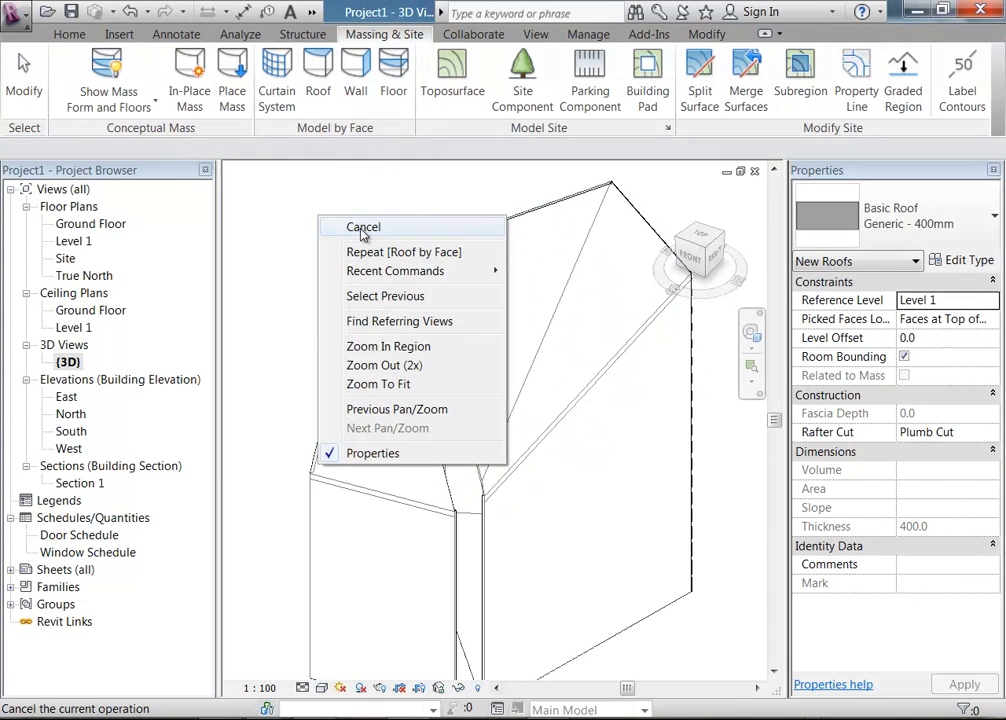
click(362, 230)
scroll(308, 242, down, 1)
shift+middle_drag(410, 540, 293, 368)
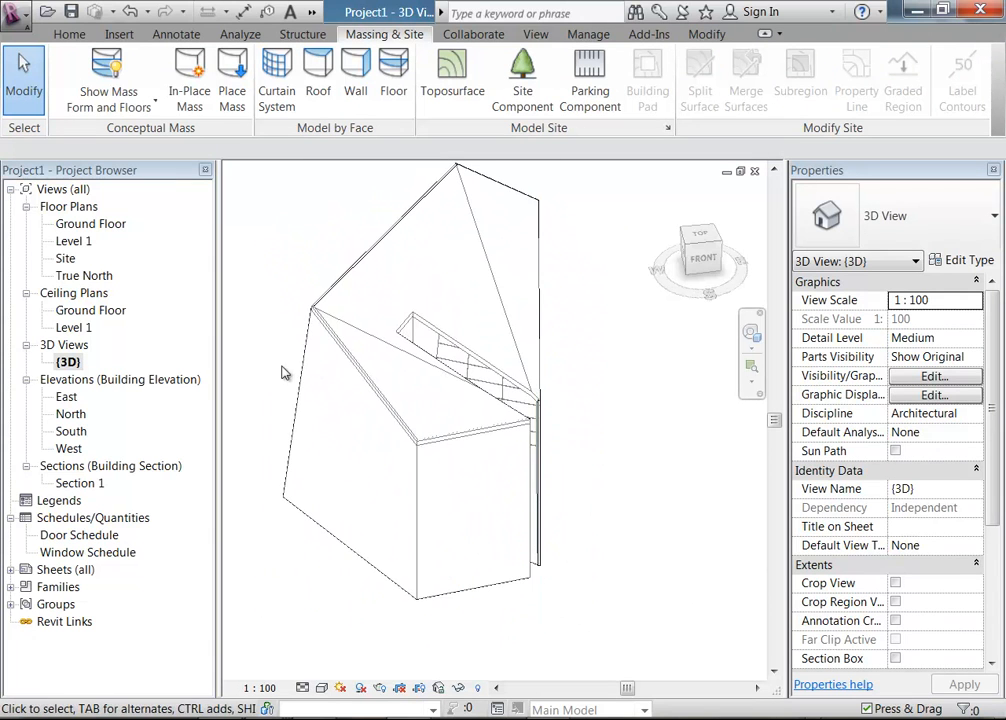
Step: In the North elevation, array Level 1 upward as 5 ungrouped levels, spaced by the distance from Ground Floor to Level 1
double_click(70, 416)
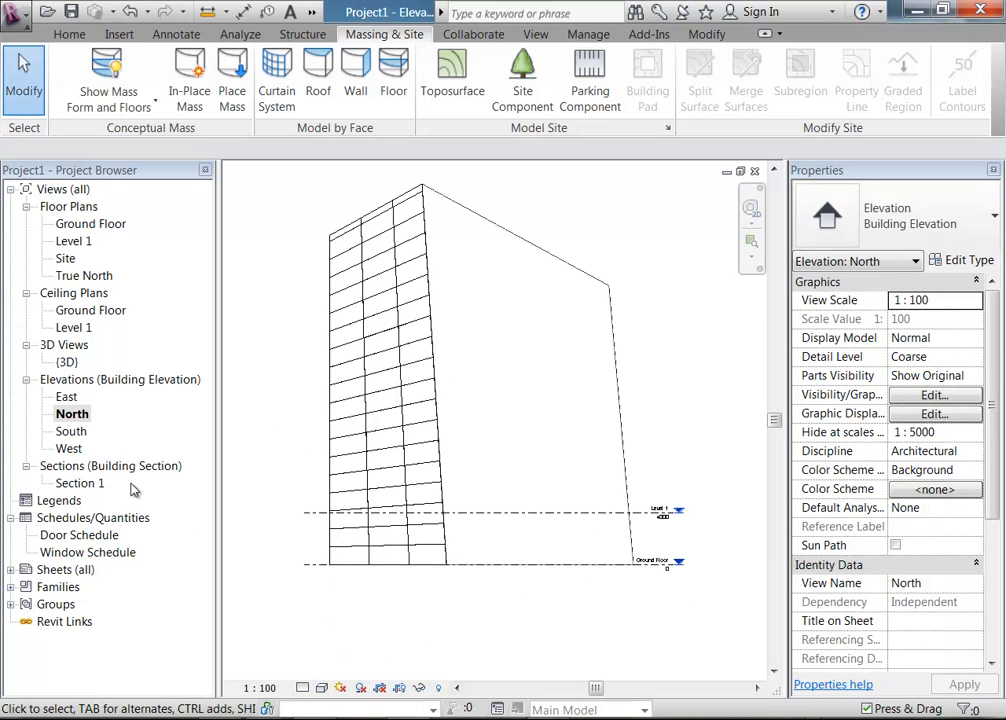
click(660, 518)
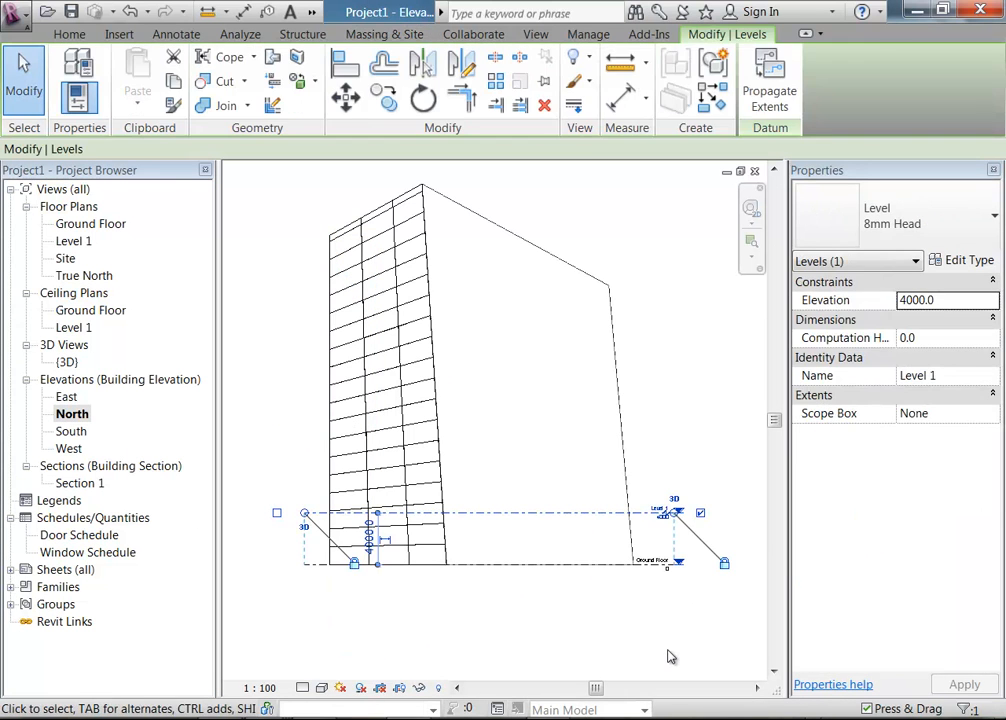
click(496, 82)
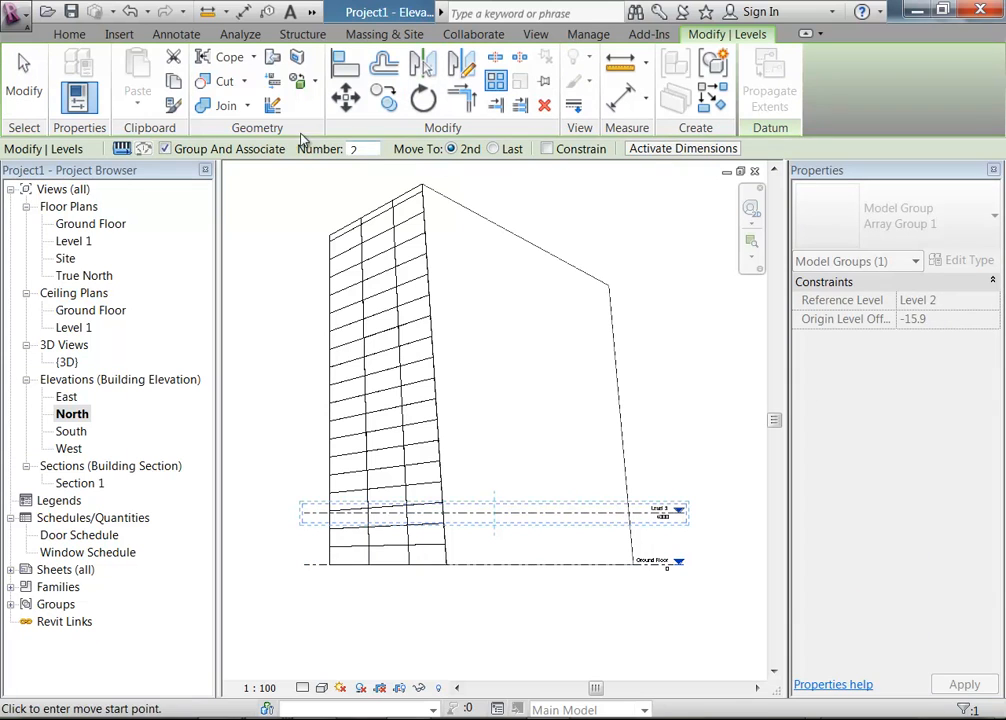
click(172, 149)
click(564, 563)
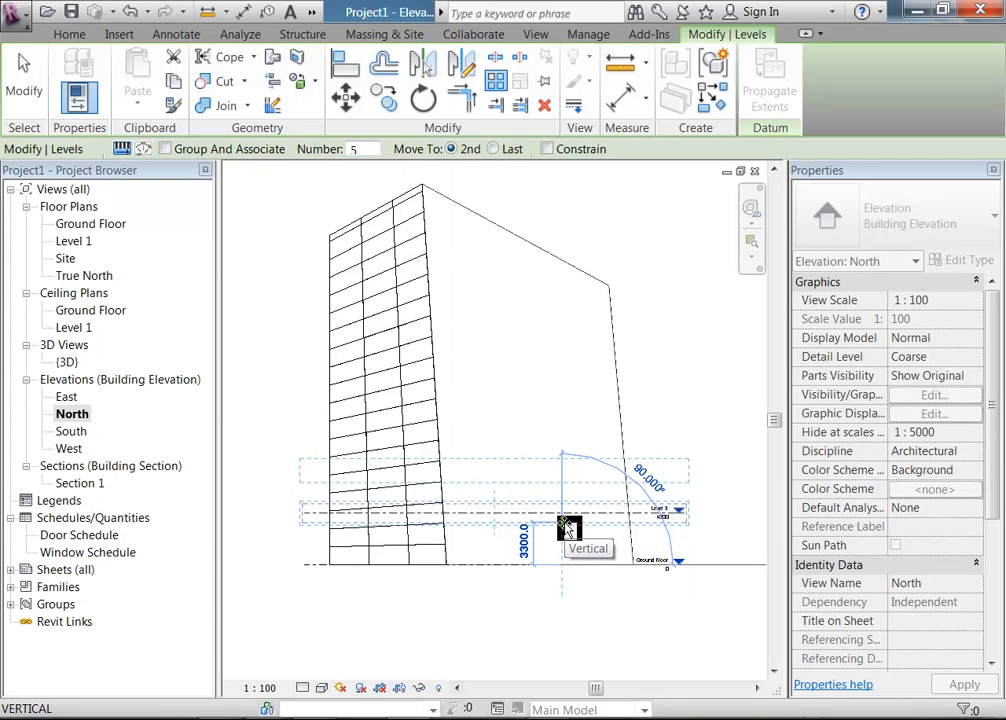
click(567, 512)
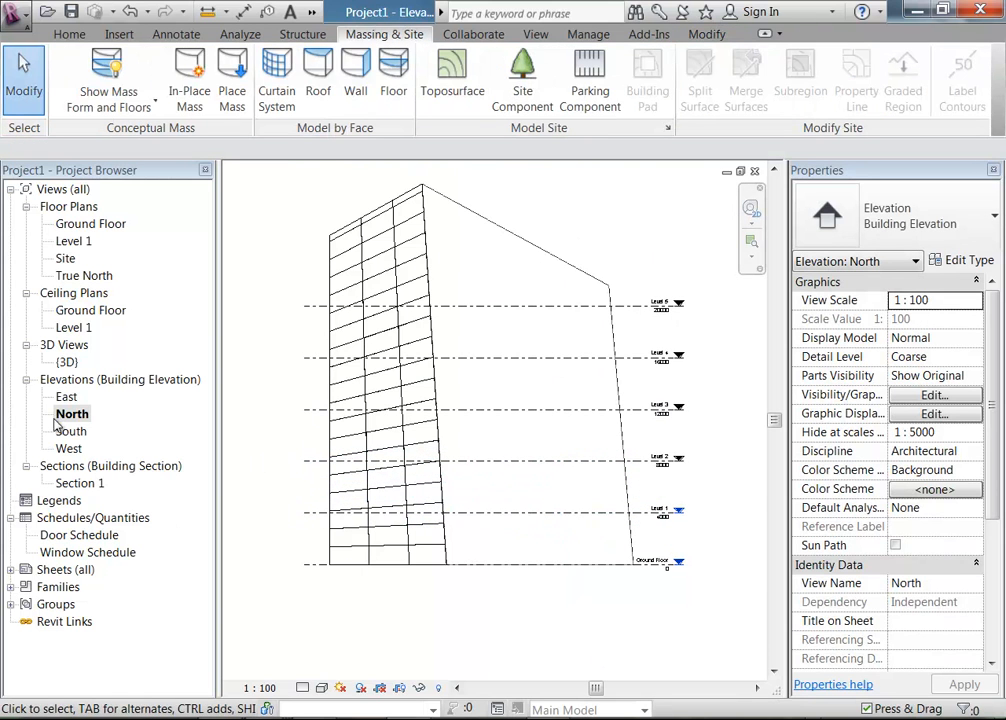
Step: In the {3D} view, add mass floors to the mass at Ground Floor and Levels 1 to 5
double_click(66, 362)
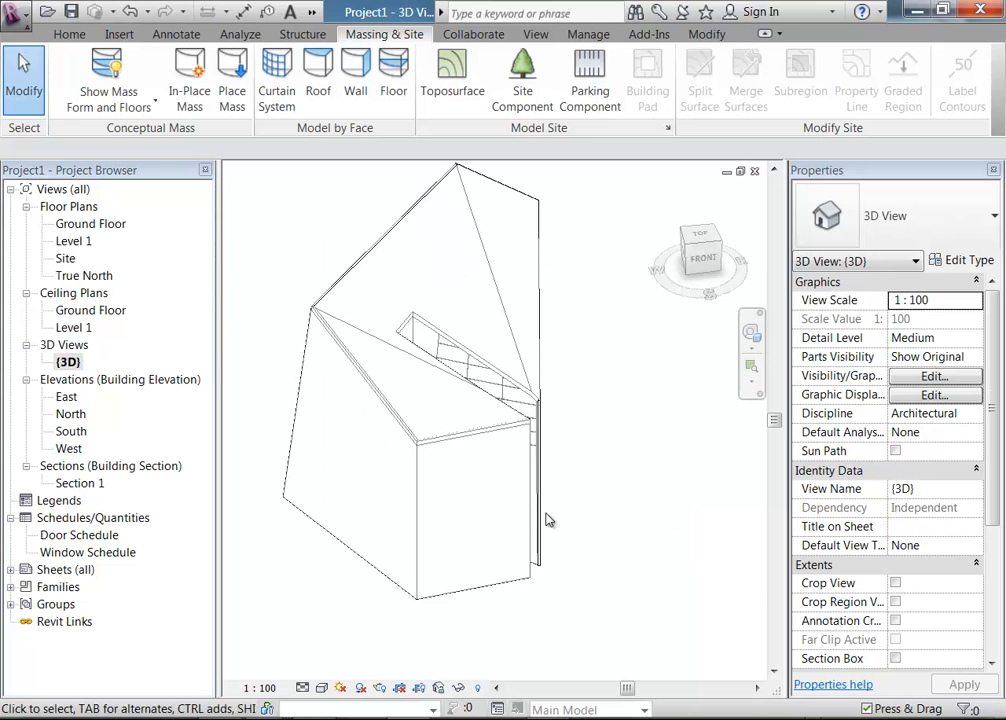
shift+middle_drag(652, 527, 582, 525)
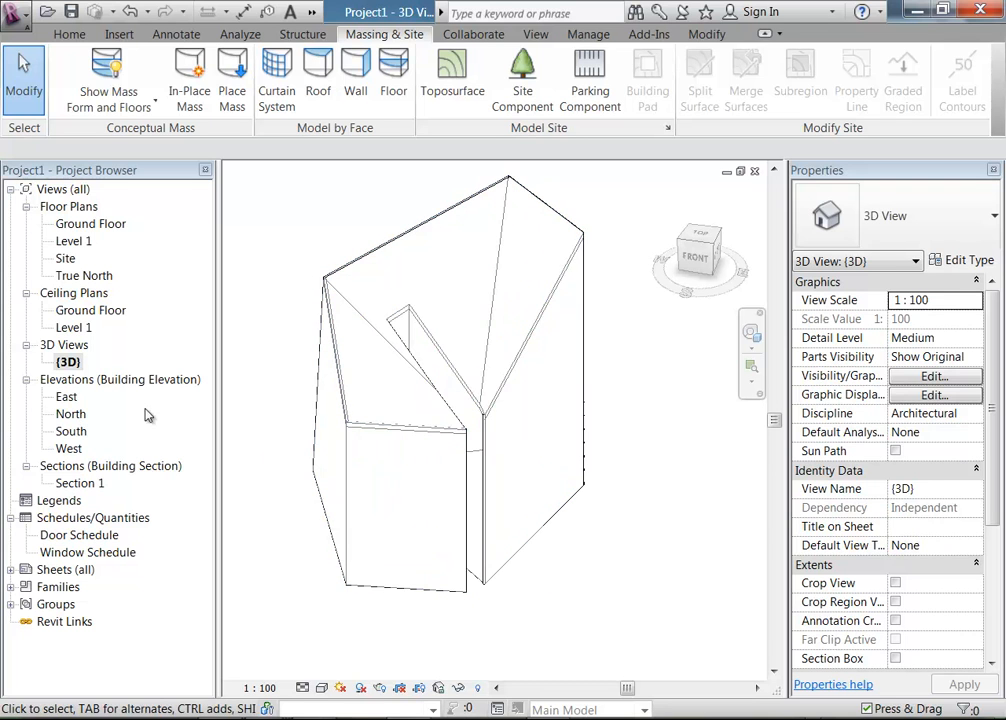
click(704, 36)
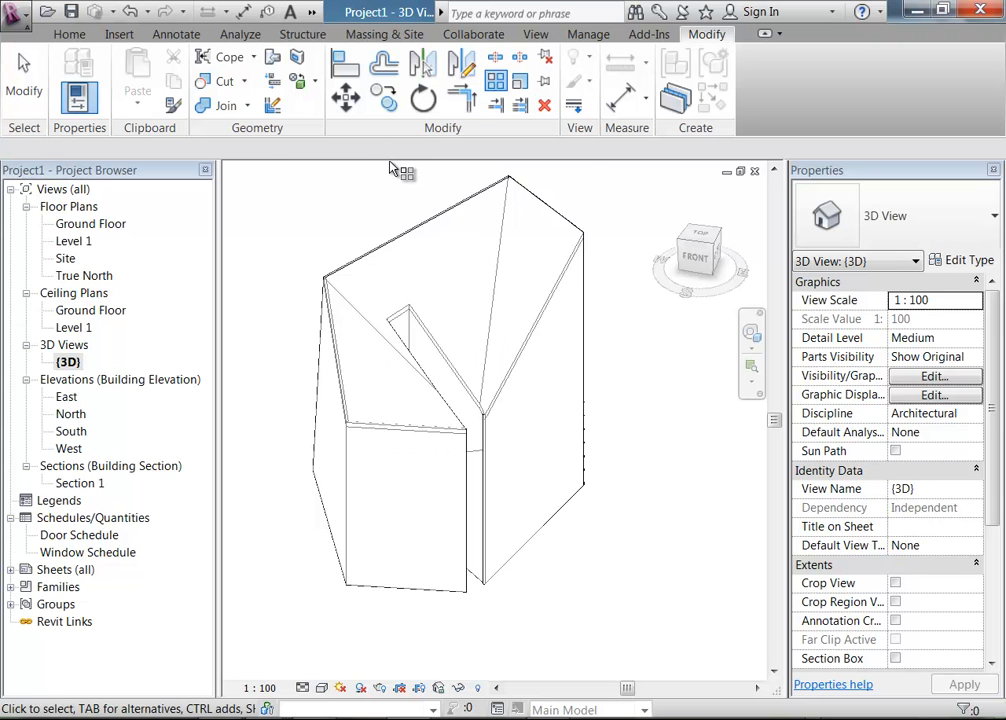
key(Escape)
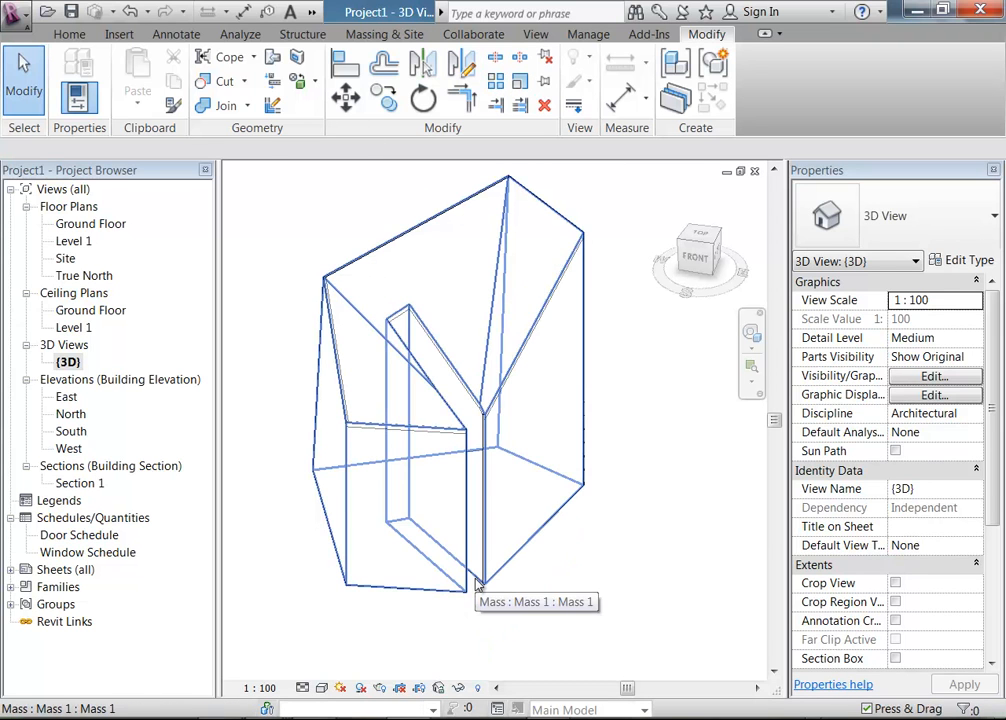
click(477, 586)
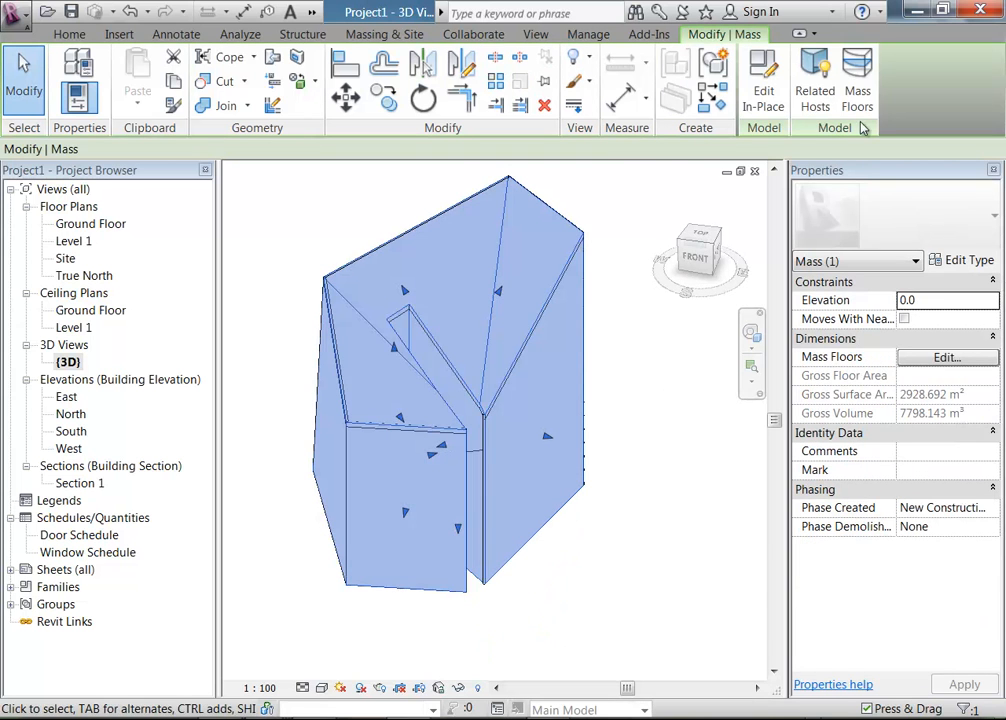
click(856, 92)
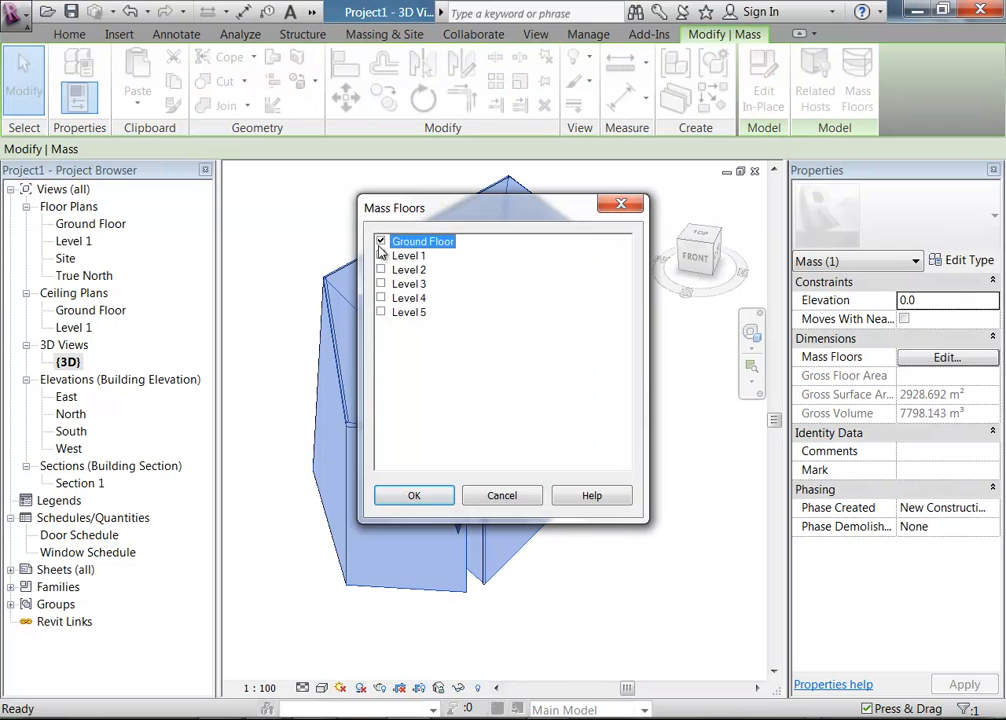
click(381, 256)
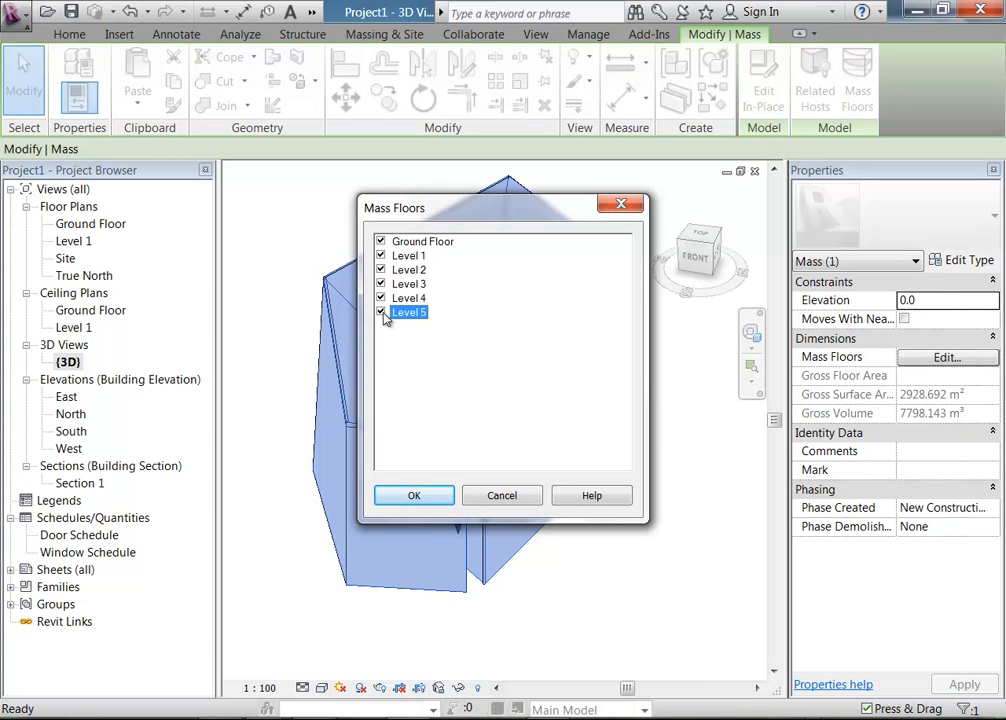
click(412, 495)
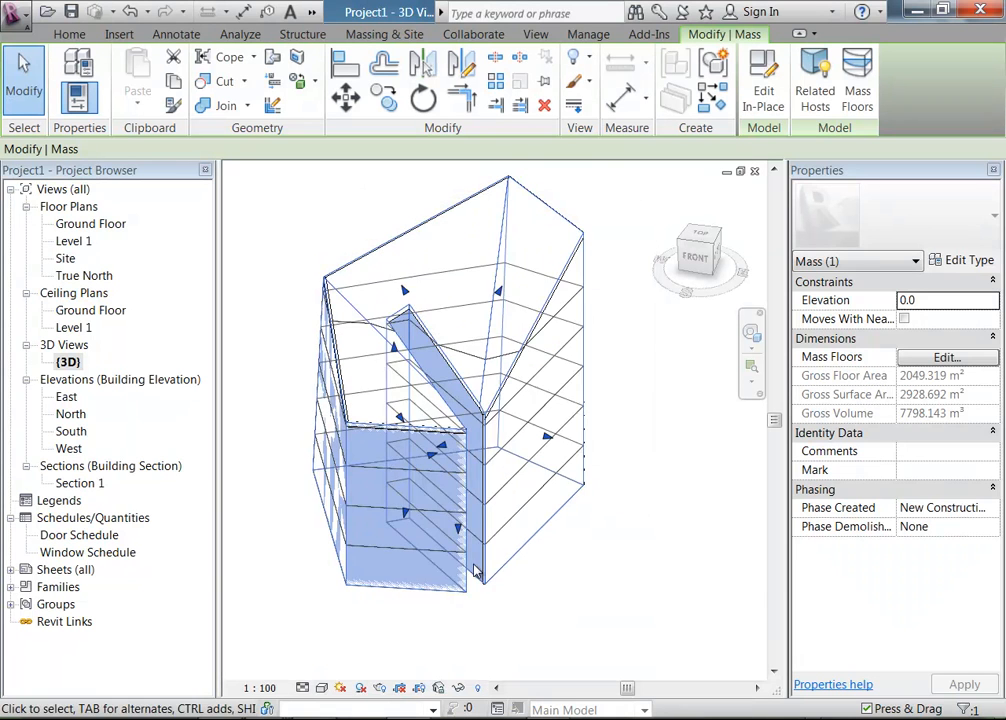
click(507, 604)
Step: Create a Generic 150mm floor by face on the Ground Floor mass floor
scroll(507, 604, up, 2)
middle_drag(507, 604, 388, 561)
scroll(511, 573, up, 3)
scroll(511, 573, up, 1)
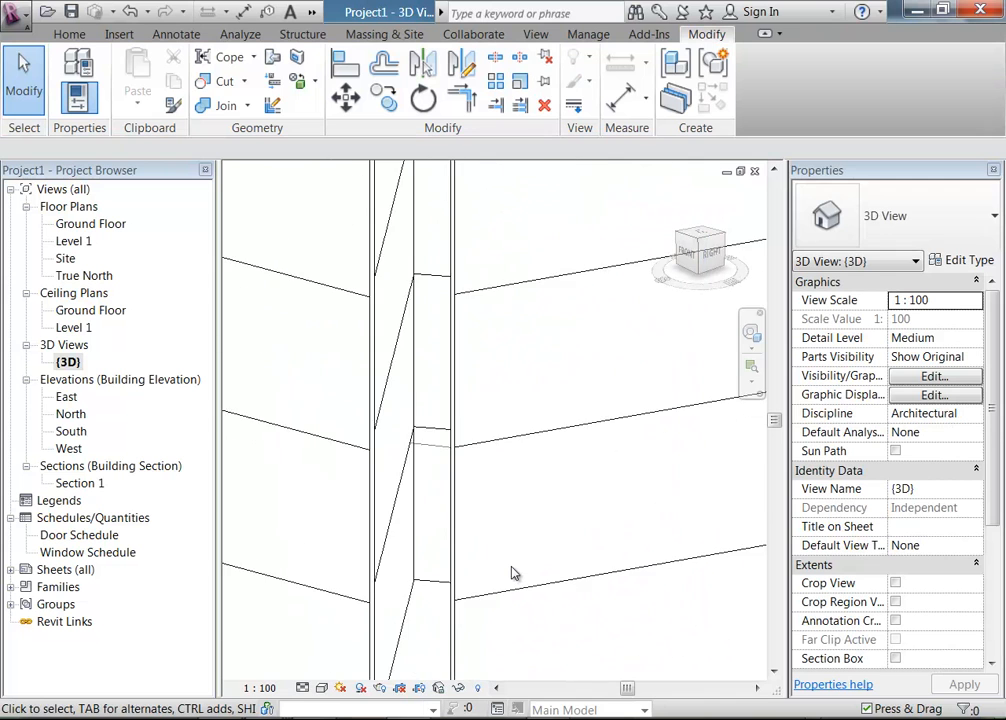
scroll(511, 573, down, 2)
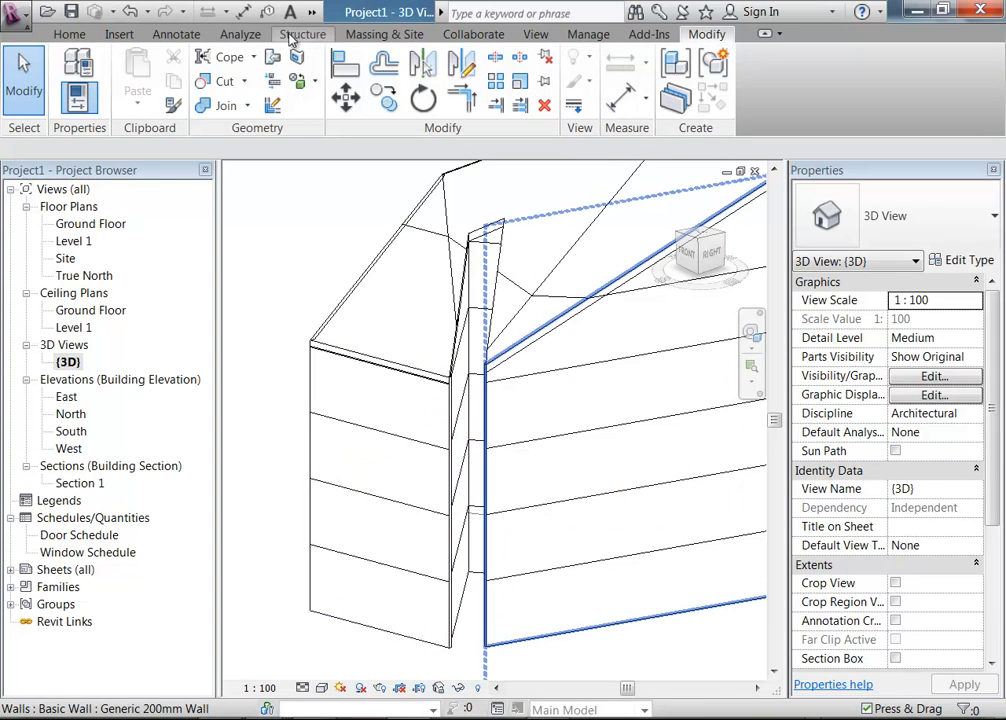
click(385, 34)
click(393, 75)
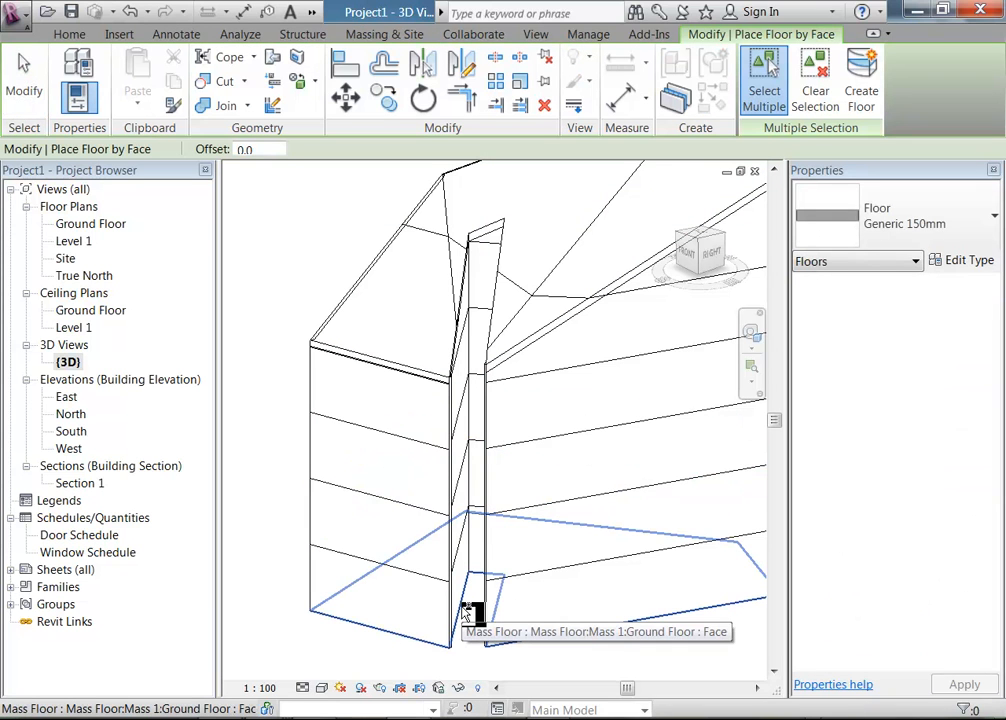
click(462, 607)
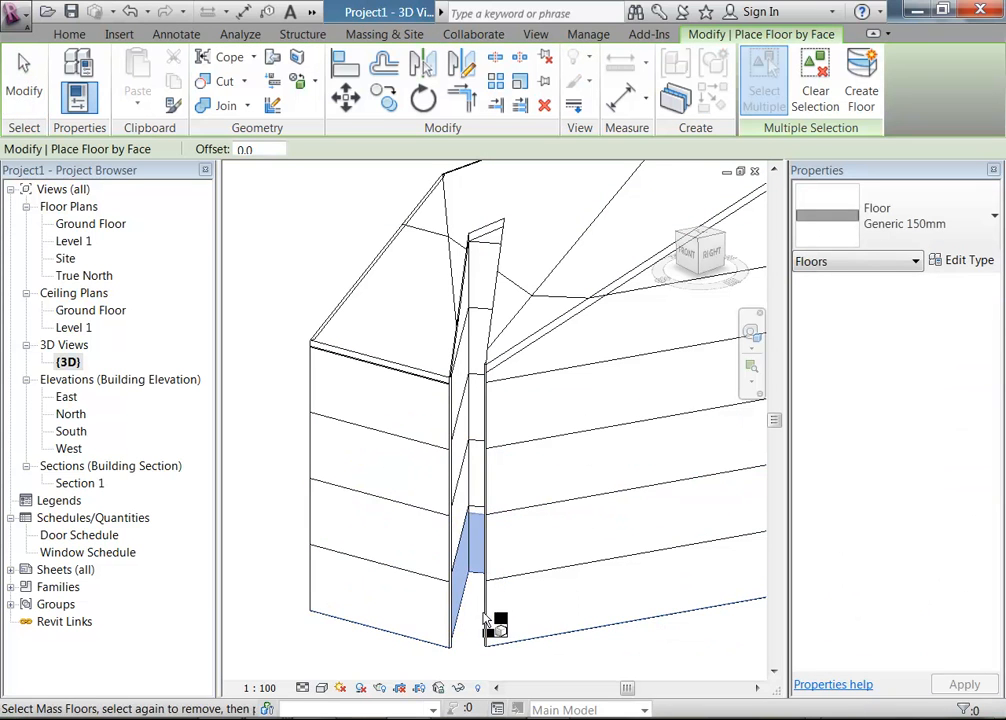
click(861, 88)
Step: Create floors by face on the Level 1 and Level 3 mass floors, and end the command
scroll(460, 556, up, 4)
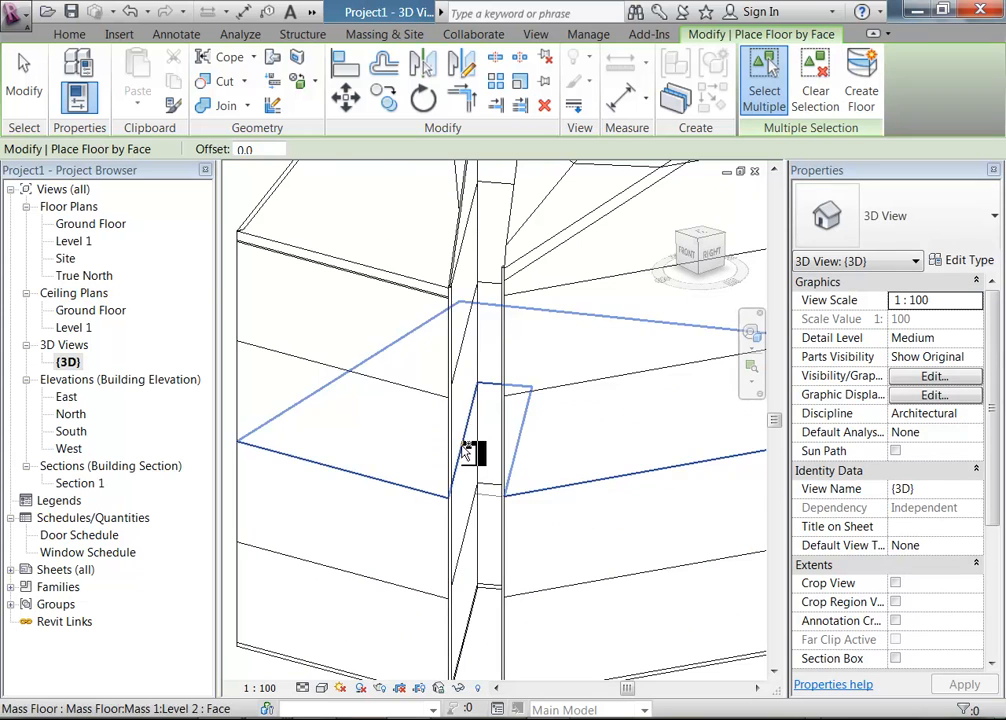
click(472, 530)
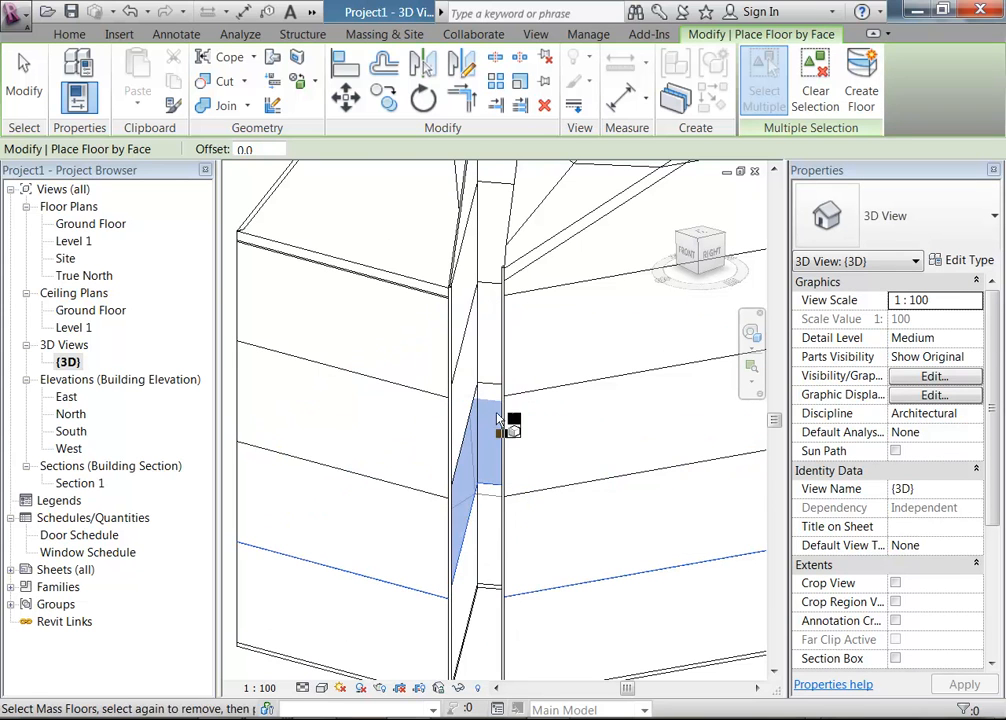
click(464, 357)
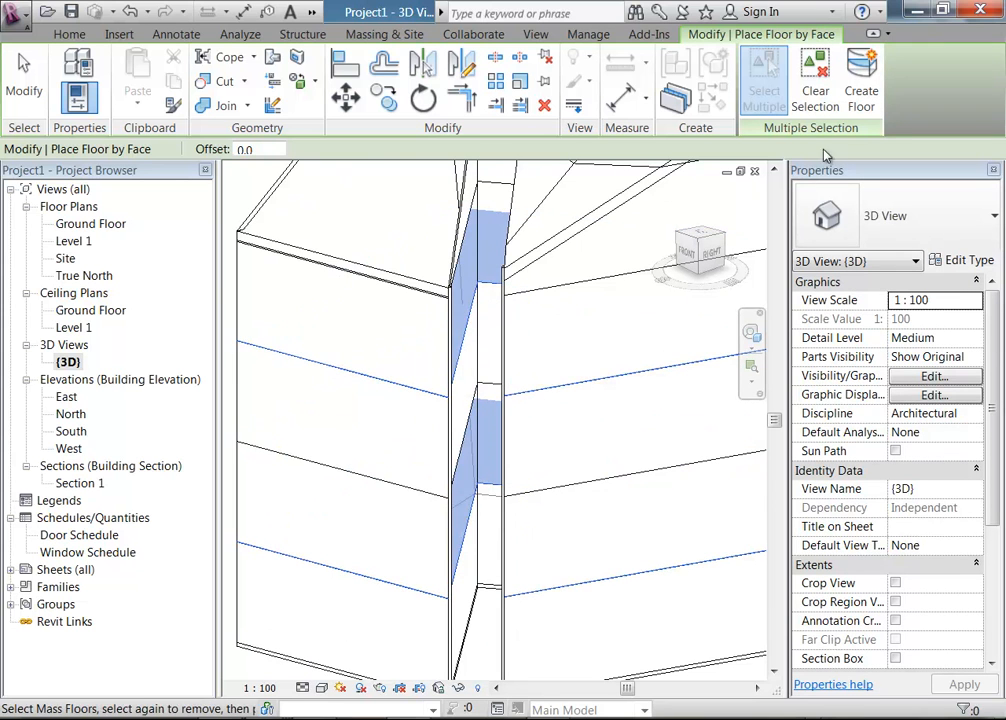
click(861, 95)
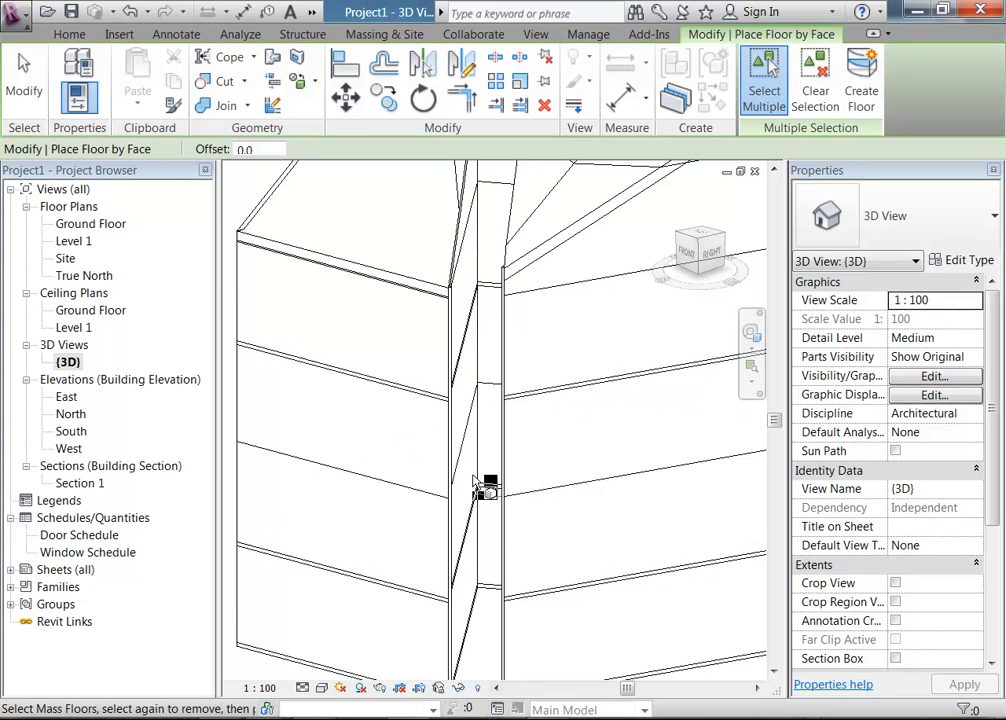
right_click(347, 446)
click(382, 459)
right_click(384, 456)
click(418, 467)
Step: Set the mass display to Show Mass by View Settings and give the 3D view a shaded visual style
middle_drag(404, 469, 452, 380)
scroll(450, 382, down, 2)
middle_drag(485, 513, 421, 579)
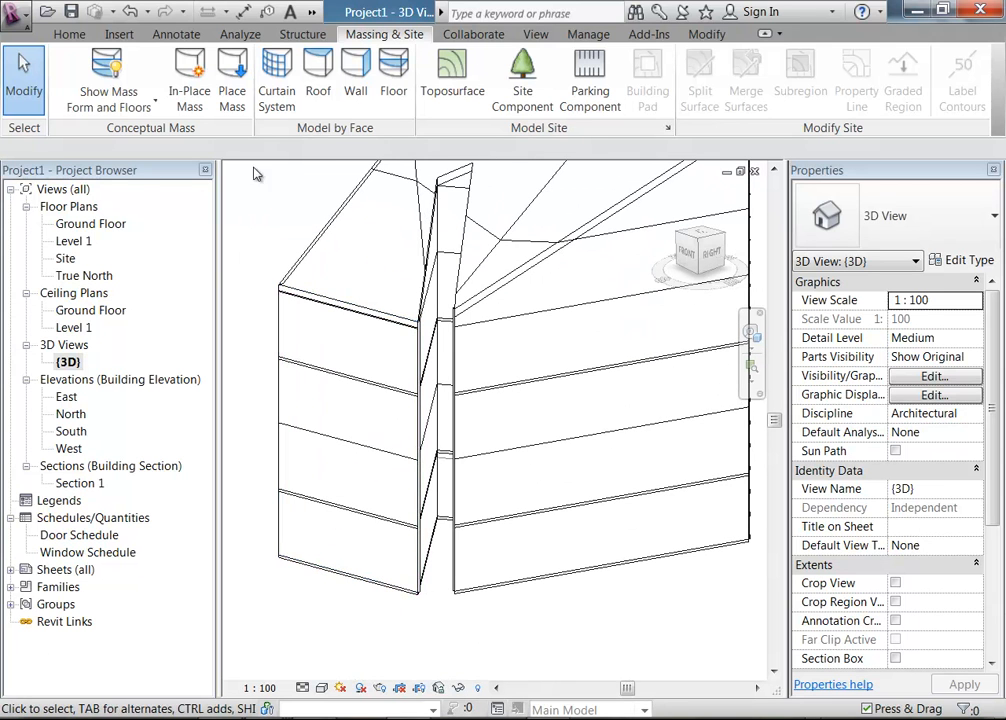
click(107, 103)
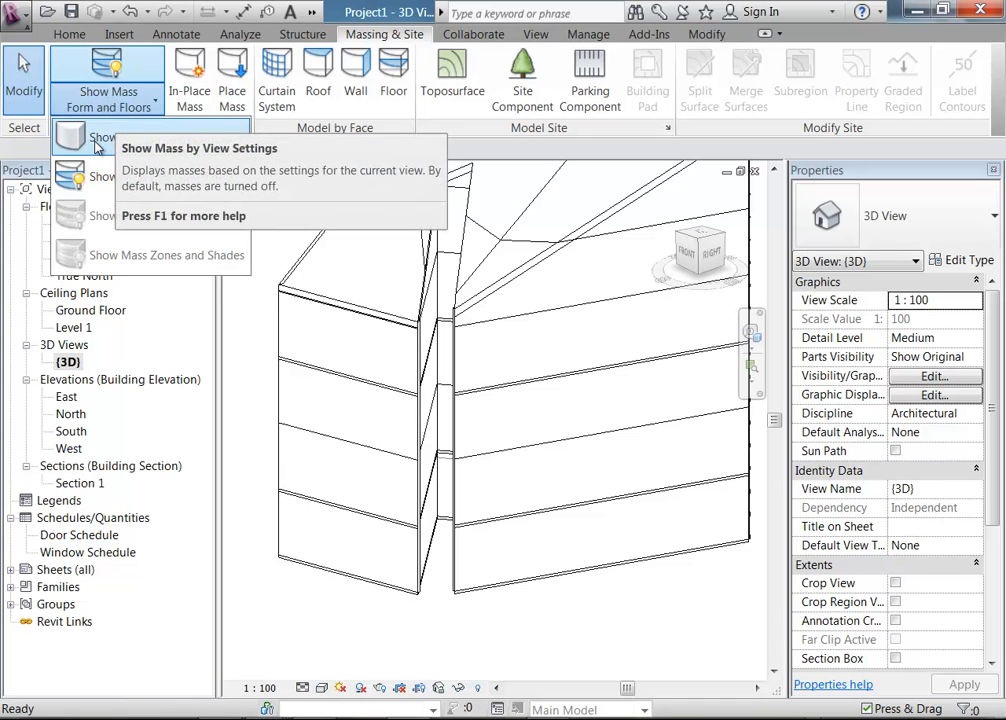
click(97, 147)
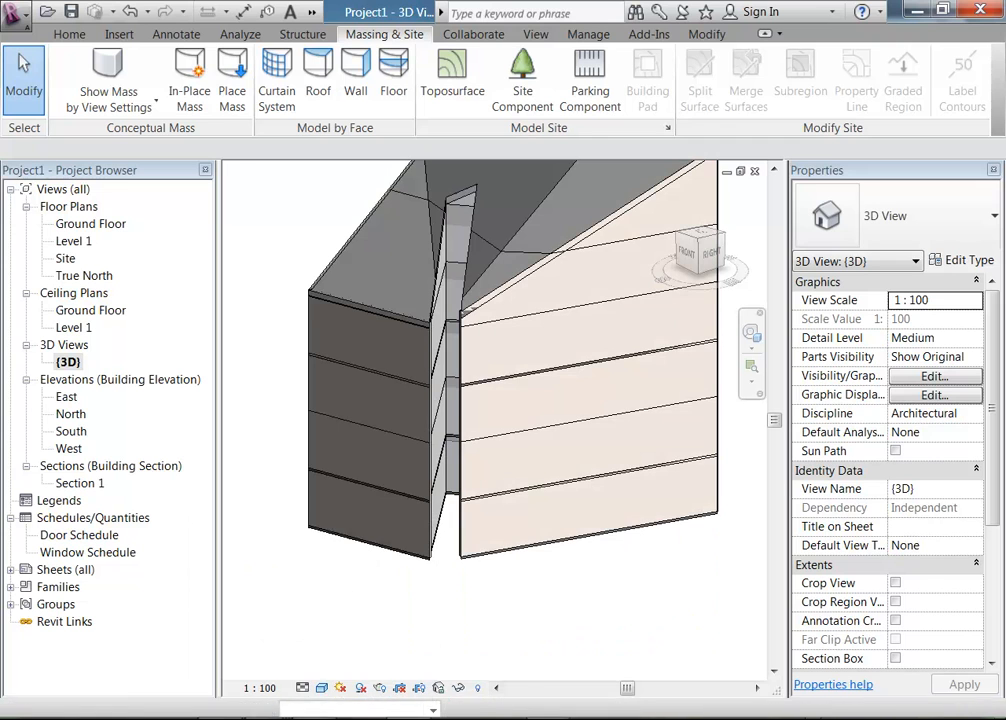
shift+middle_drag(564, 535, 503, 532)
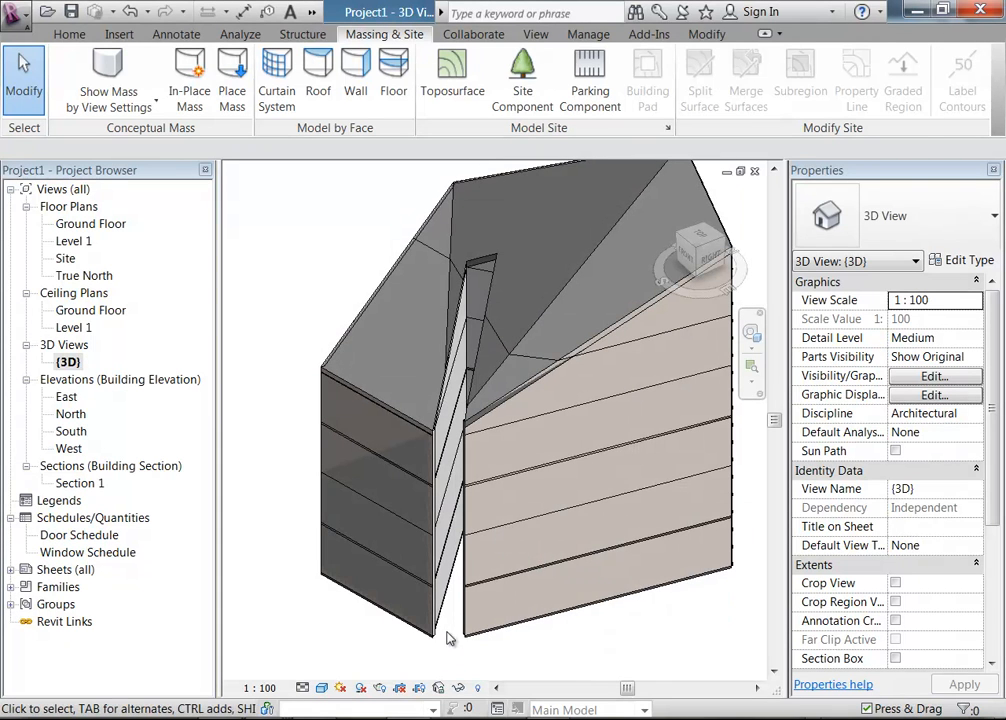
drag(561, 644, 522, 620)
click(758, 75)
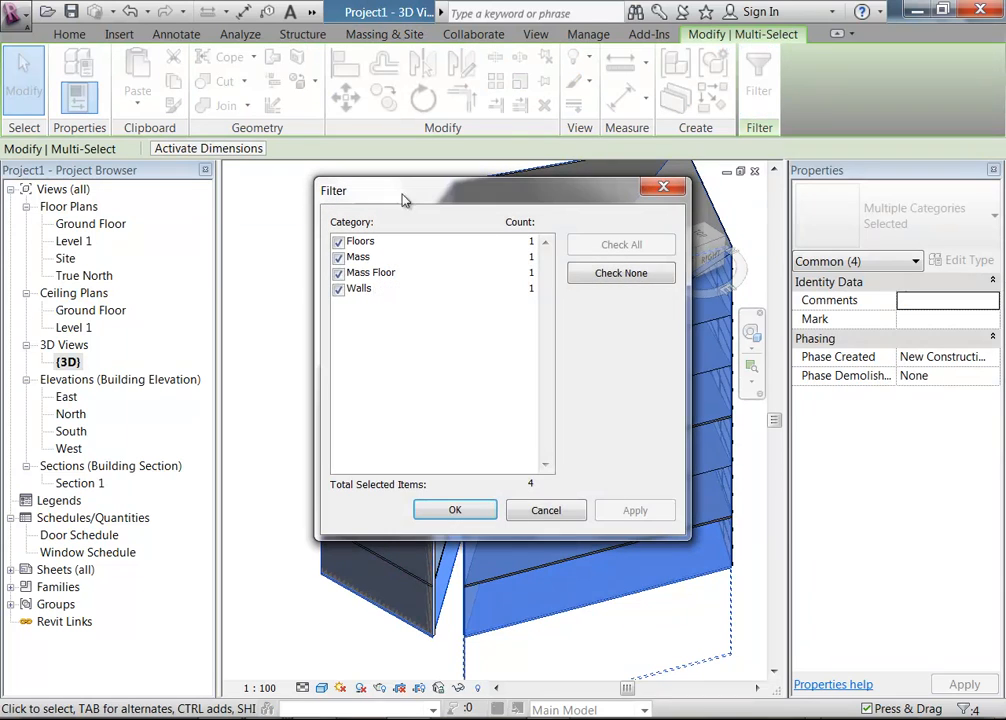
click(583, 267)
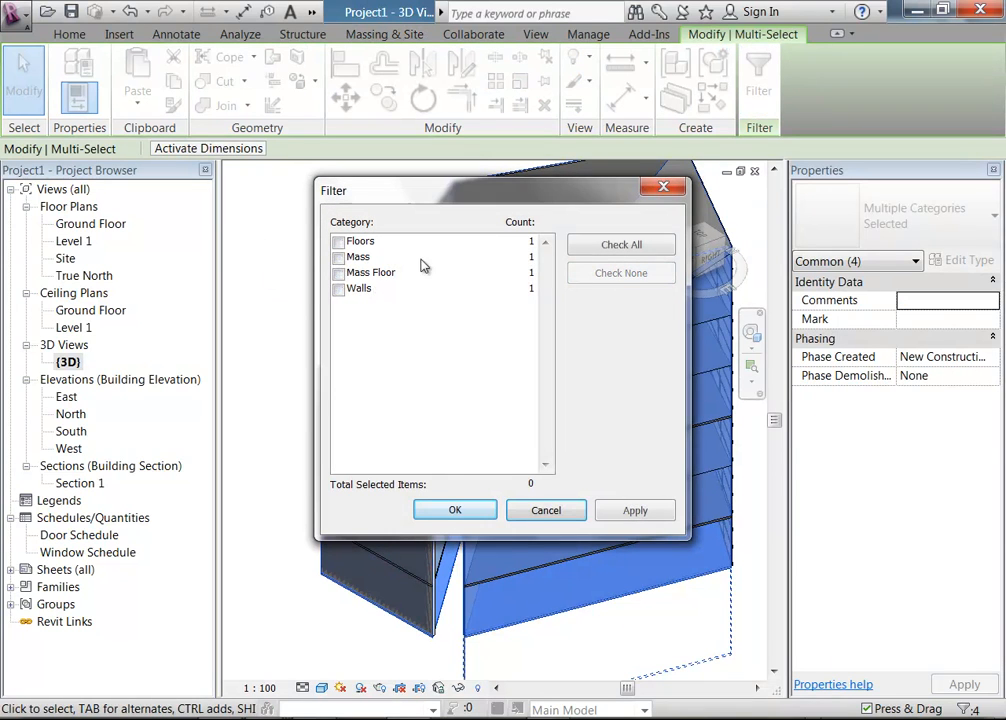
click(346, 260)
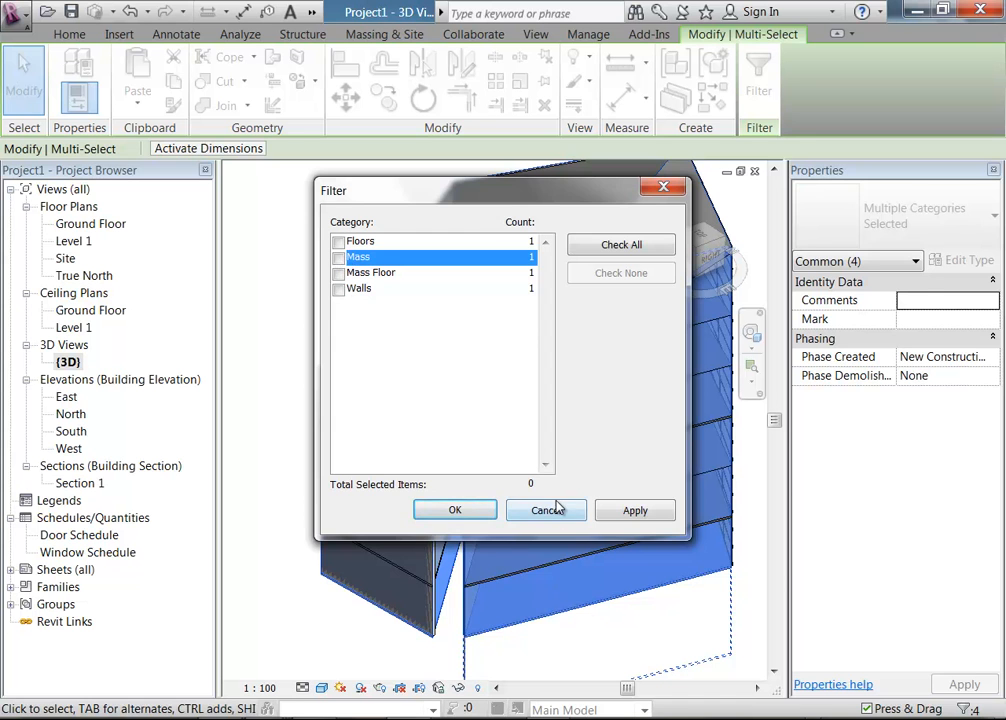
click(553, 508)
click(332, 247)
click(105, 72)
click(104, 80)
click(97, 107)
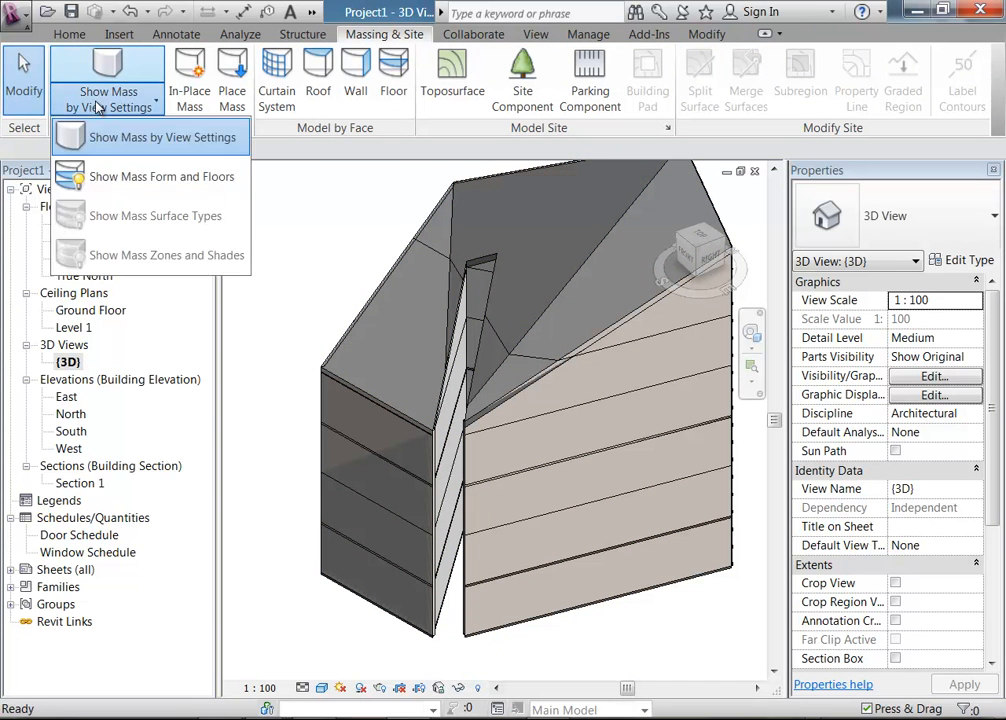
click(100, 148)
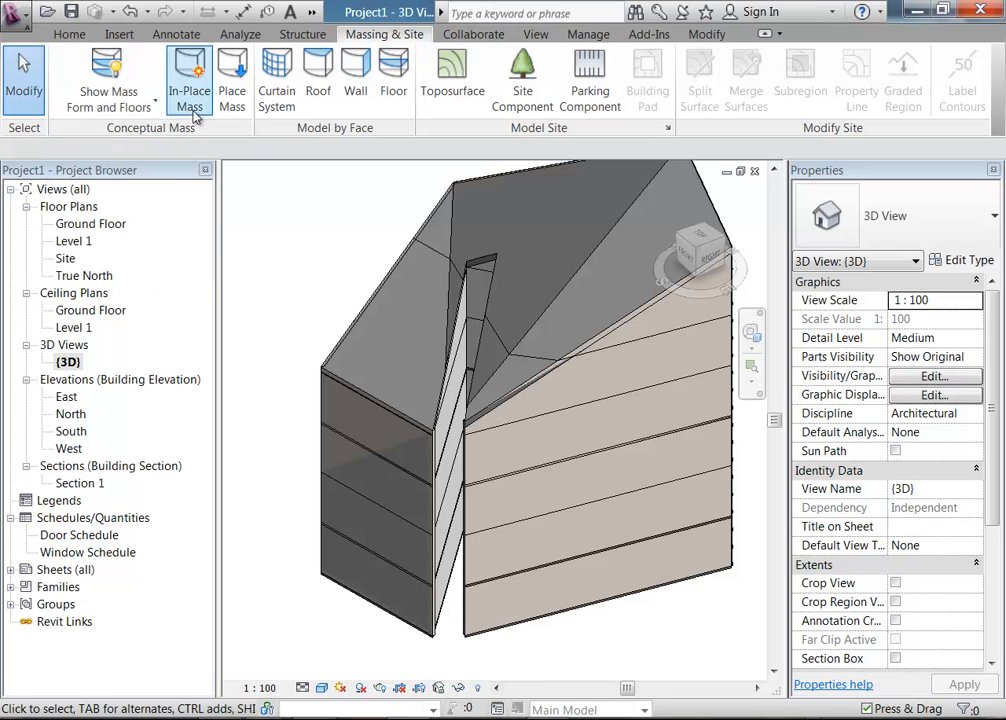
click(90, 104)
click(88, 135)
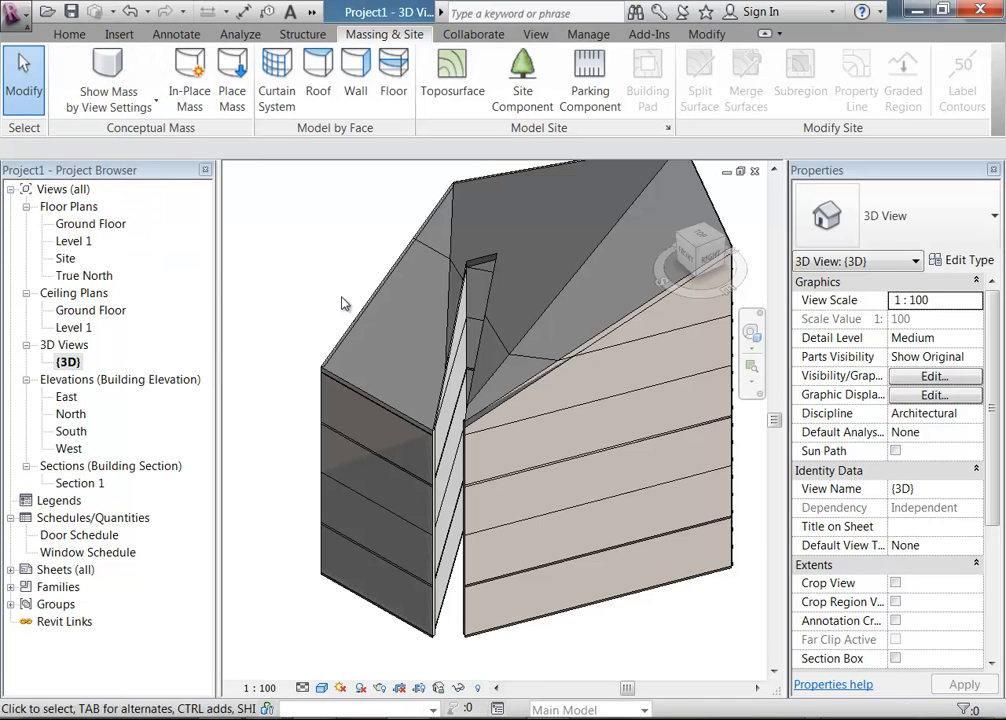
right_click(310, 227)
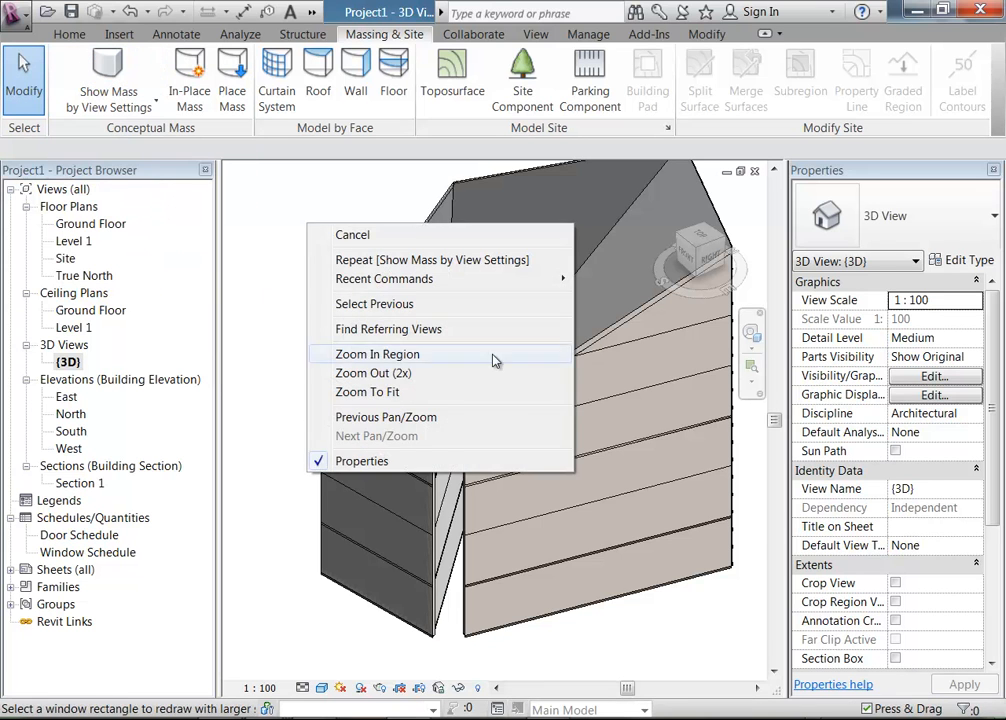
Step: Turn off the Mass category in the {3D} view's Visibility/Graphic Overrides and apply the change
click(937, 379)
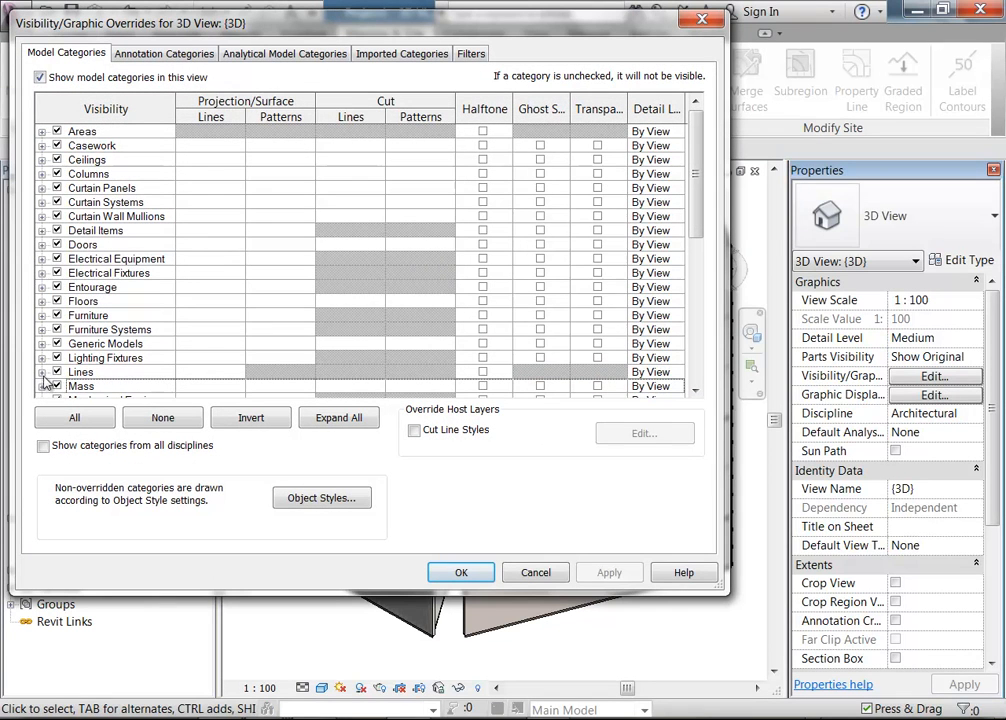
click(58, 387)
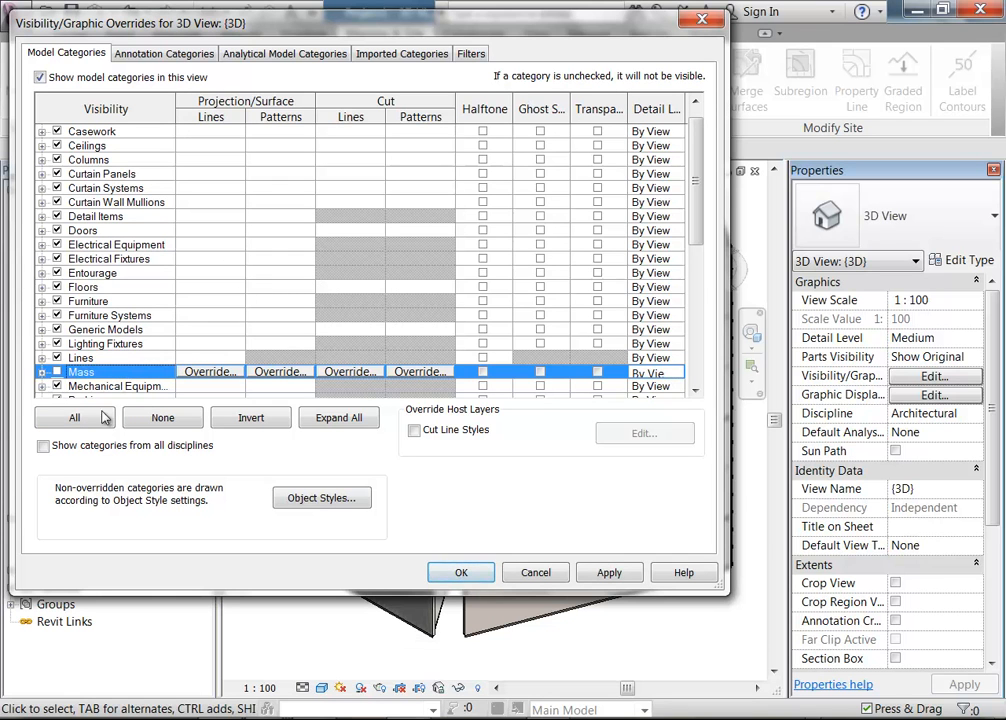
click(458, 572)
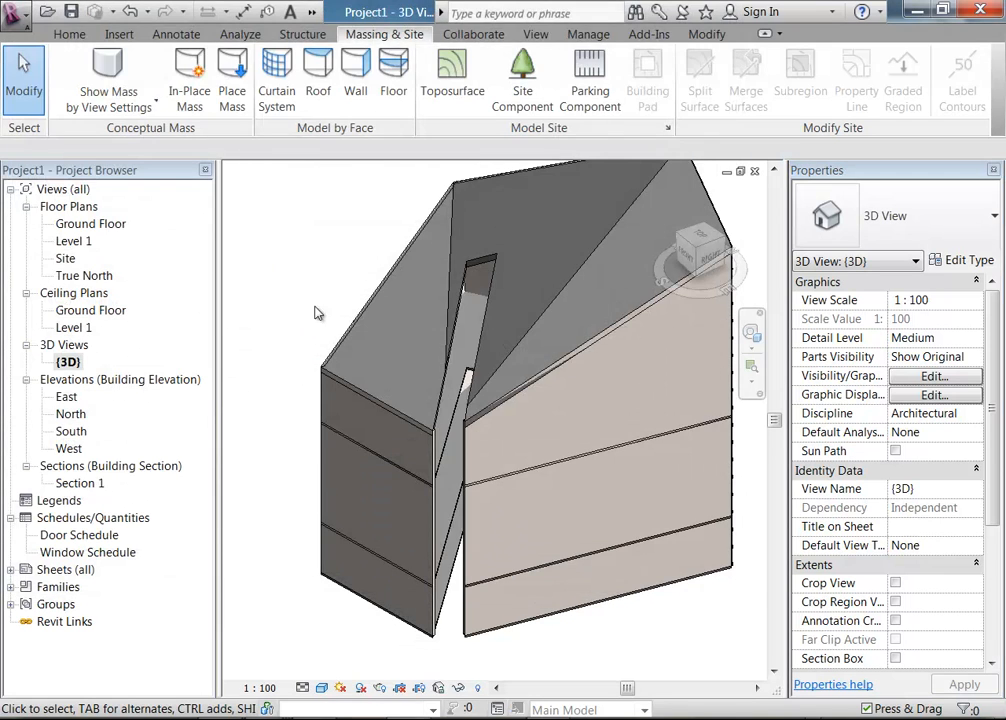
Step: Select the four Generic 200mm walls around the building and delete them
shift+middle_drag(481, 531, 636, 510)
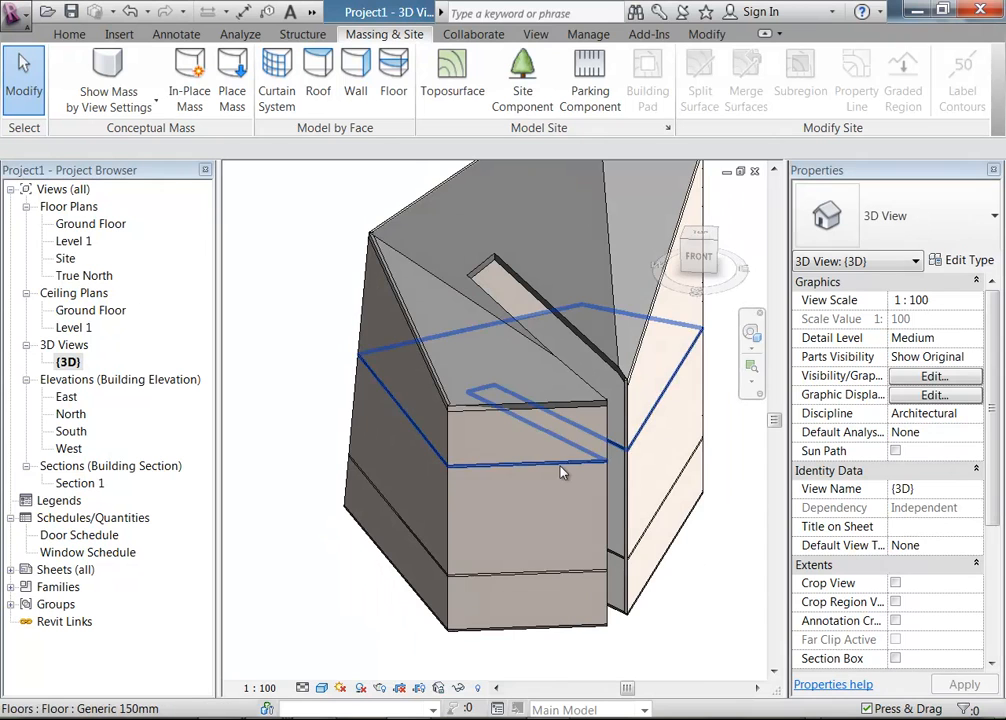
scroll(561, 472, up, 4)
scroll(561, 472, down, 4)
scroll(449, 407, up, 4)
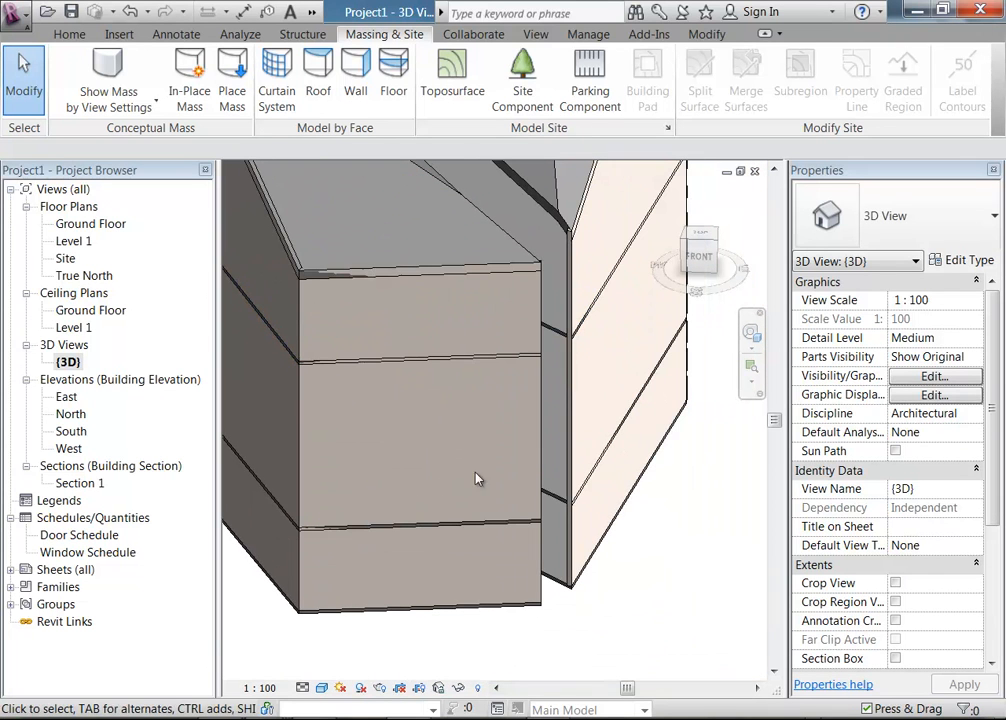
click(540, 477)
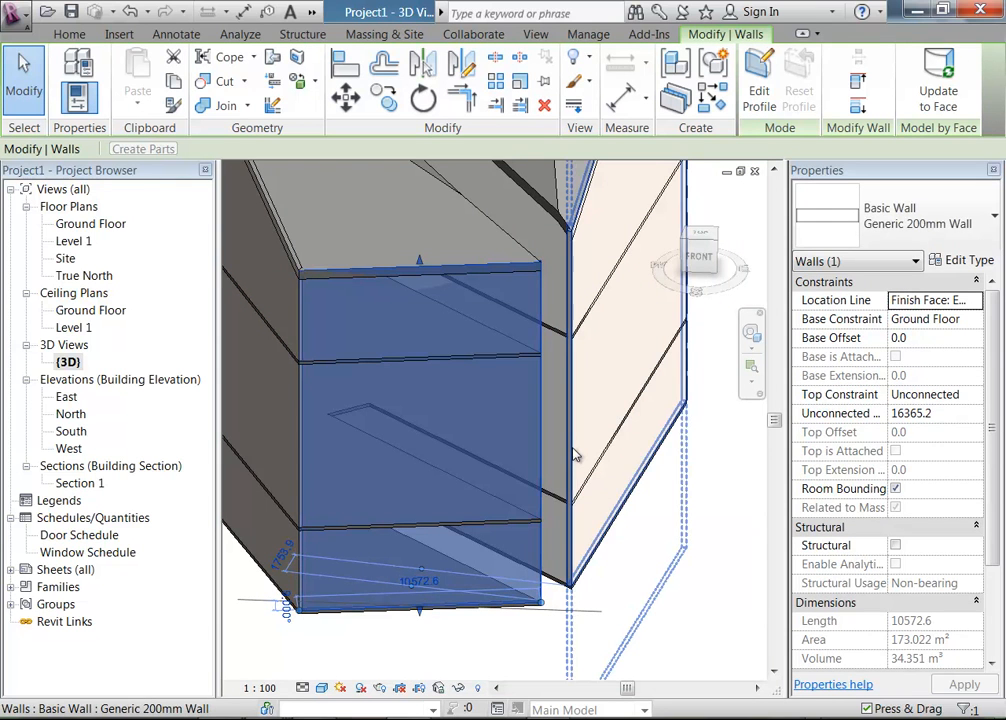
shift+middle_drag(575, 455, 403, 501)
scroll(402, 501, down, 2)
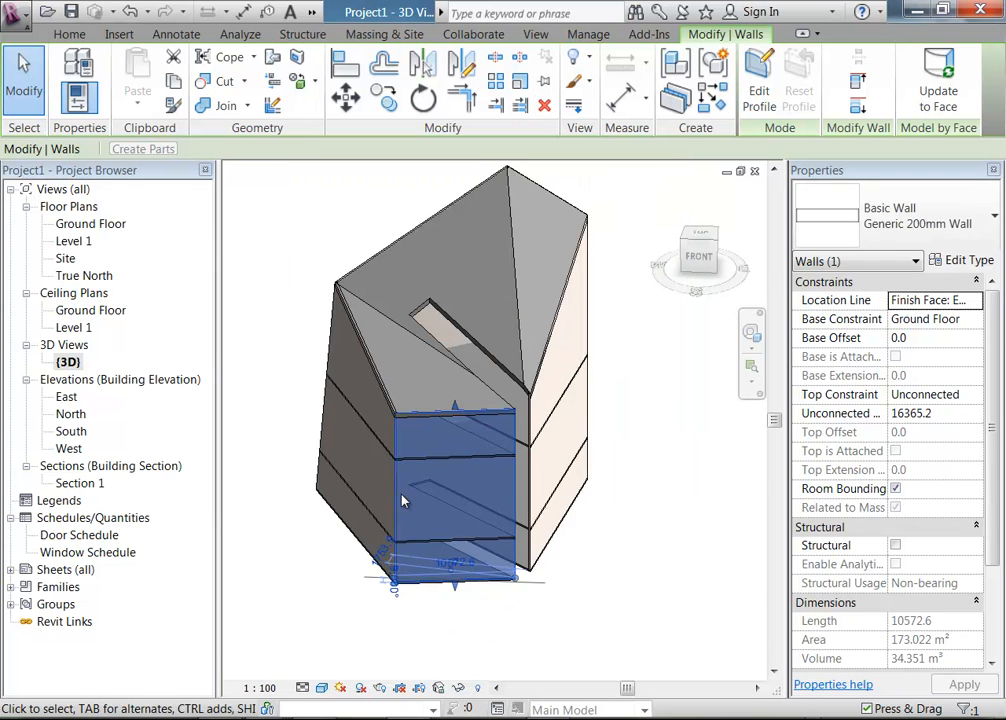
ctrl+click(362, 465)
ctrl+click(617, 352)
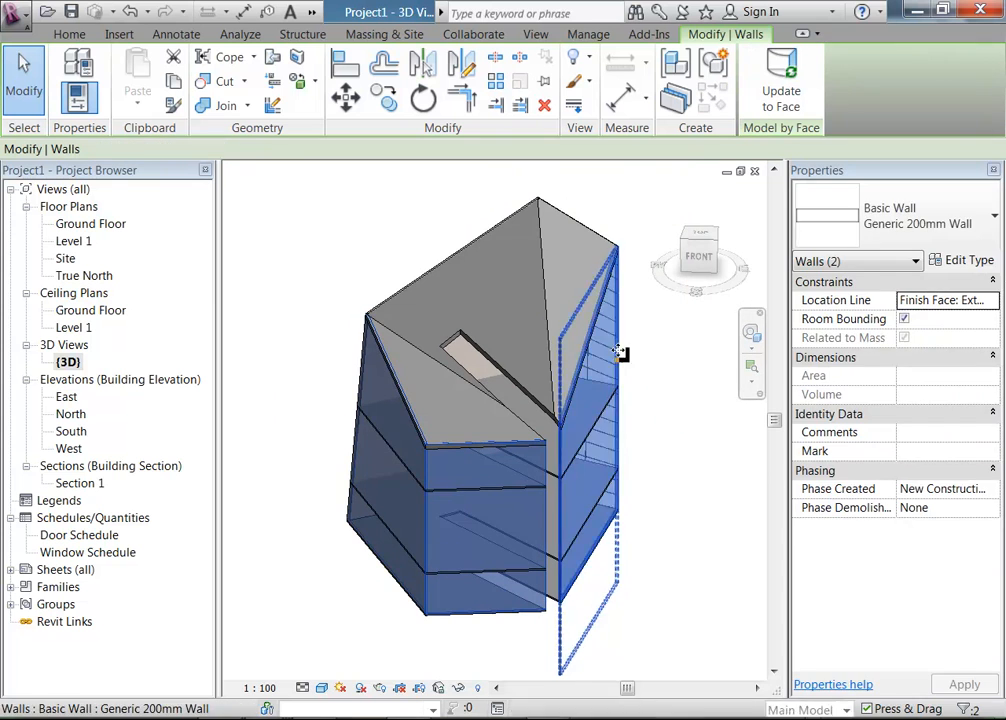
shift+middle_drag(621, 437, 573, 458)
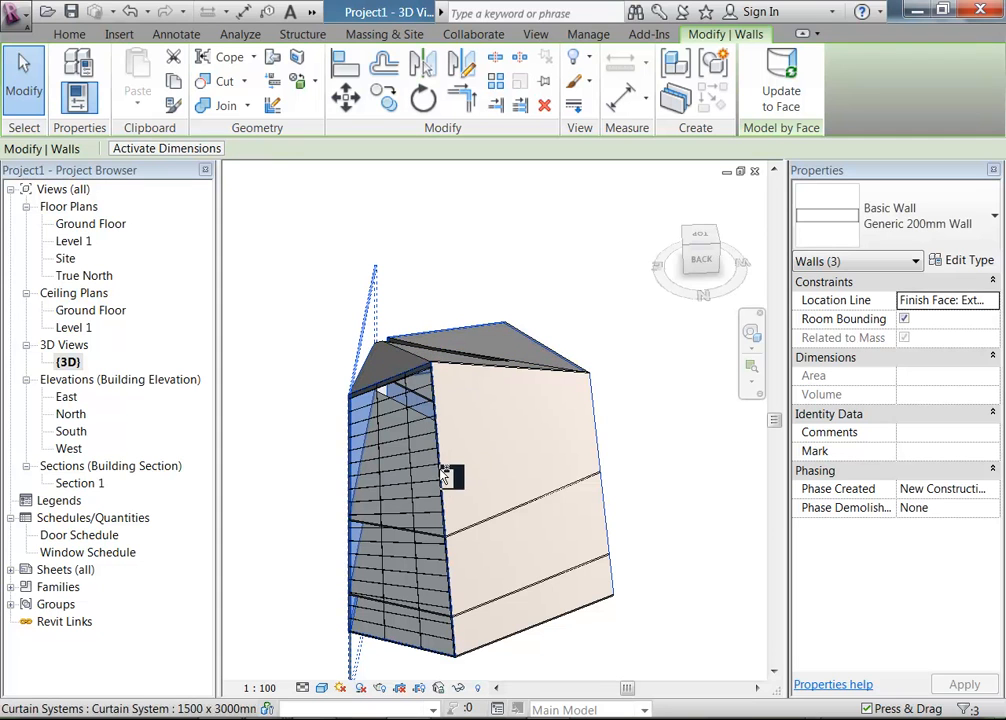
ctrl+click(508, 640)
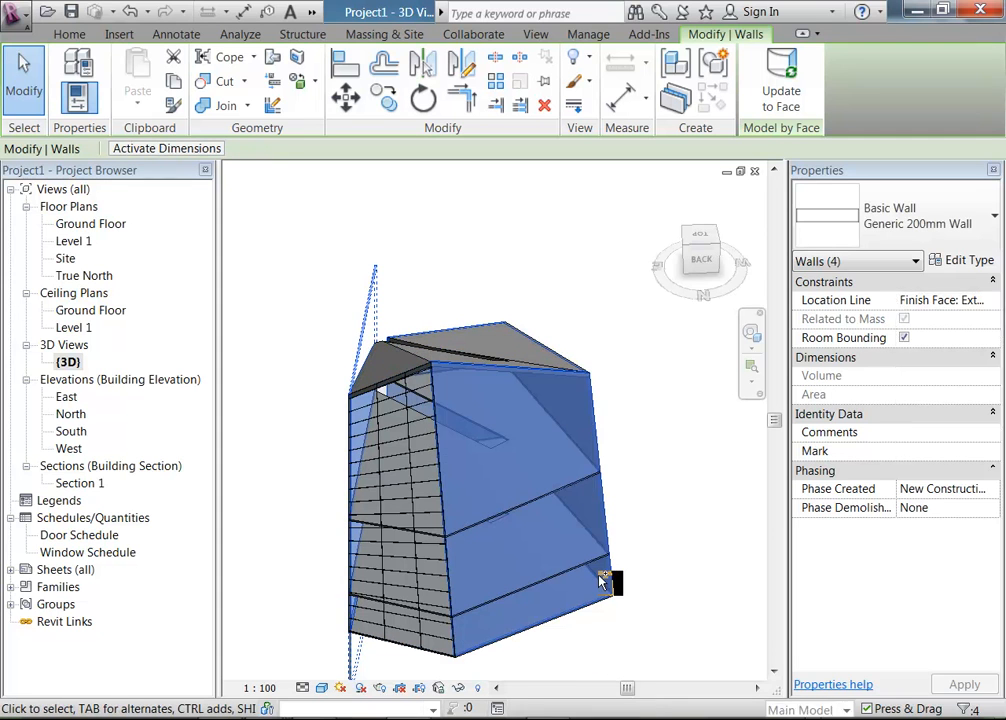
shift+middle_drag(333, 447, 668, 436)
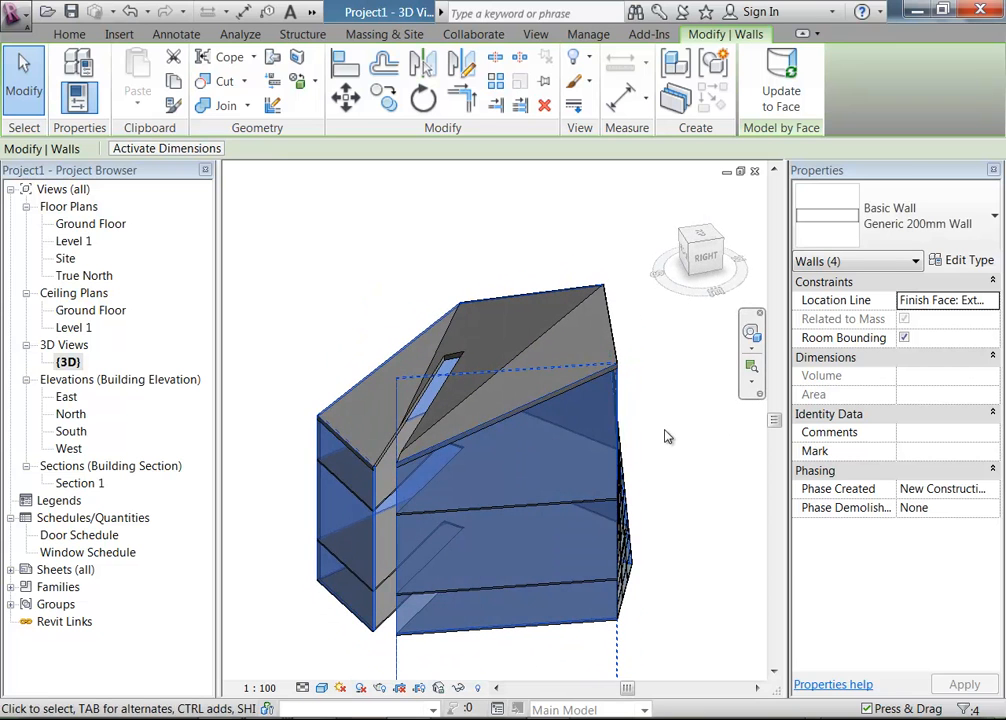
key(Delete)
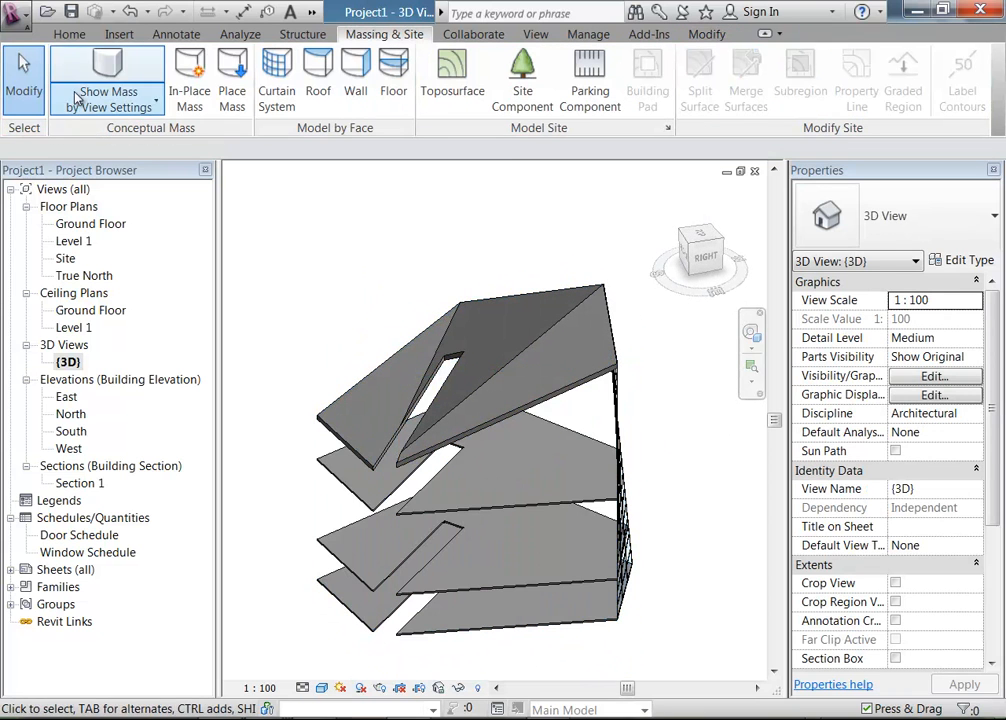
Step: Show mass form and floors, and create a wall by face on the narrow front face with location line Finish Face: Interior
click(100, 72)
scroll(320, 410, up, 6)
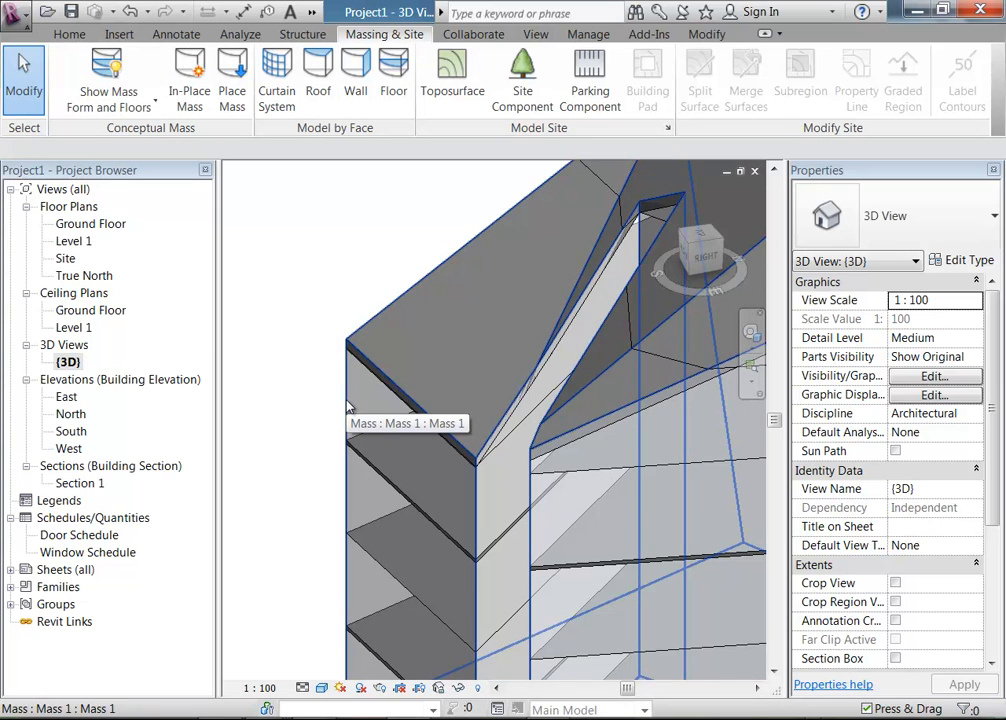
click(363, 95)
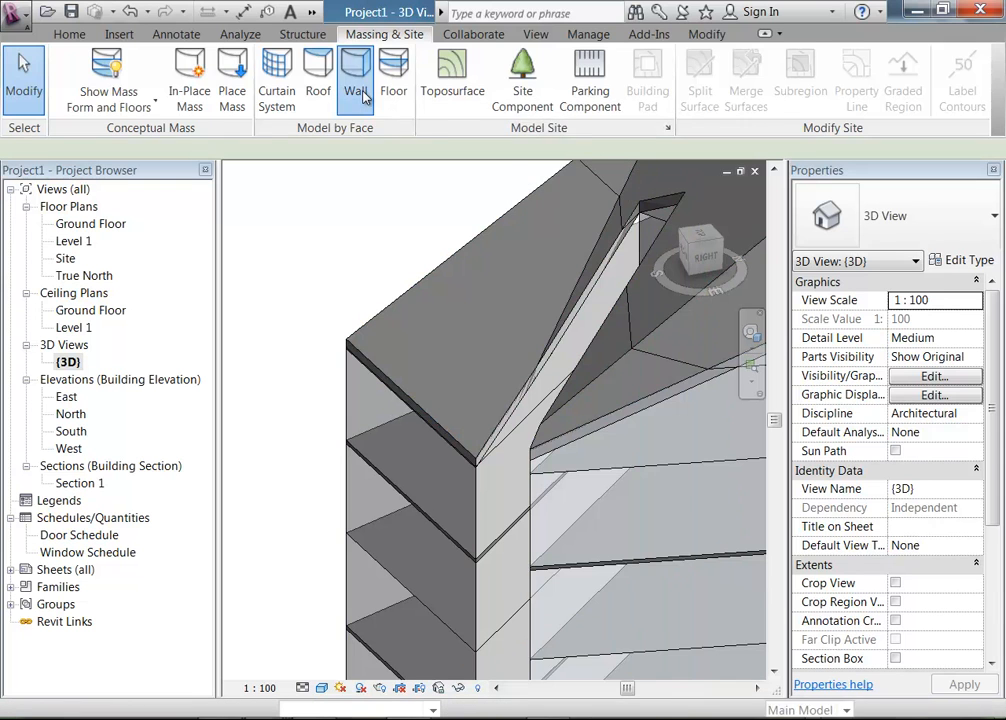
click(540, 151)
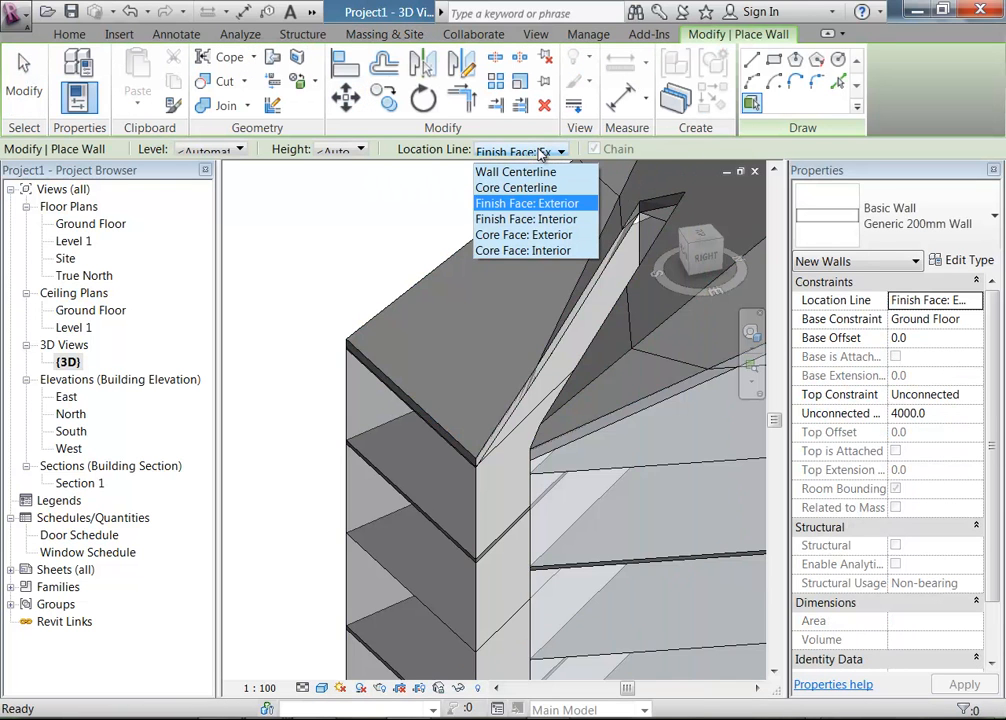
click(518, 219)
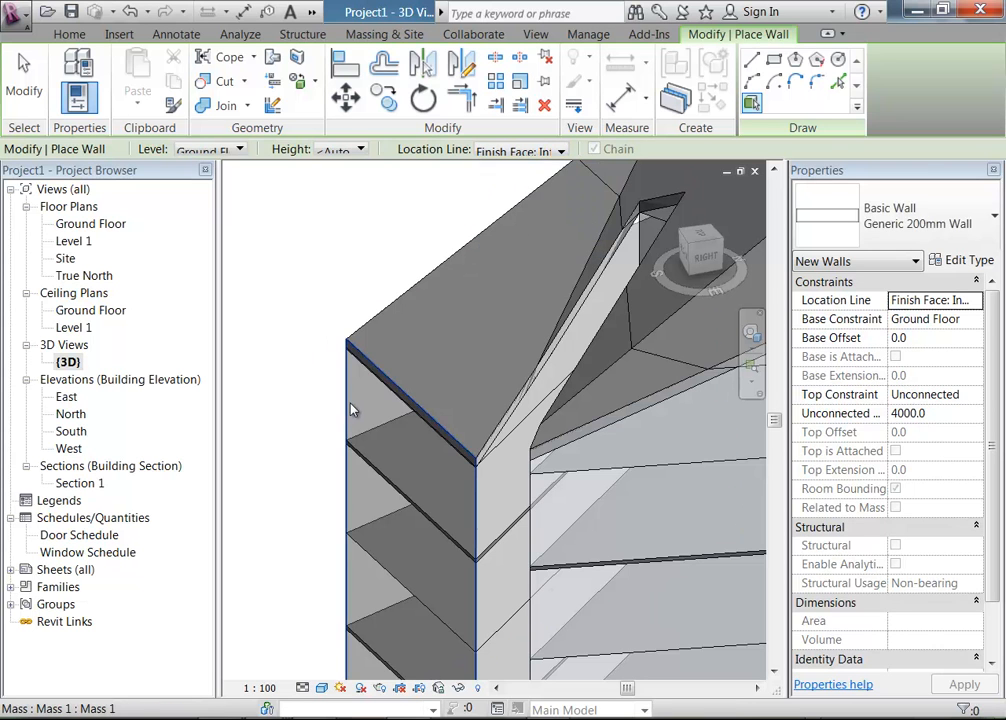
middle_drag(476, 447, 353, 343)
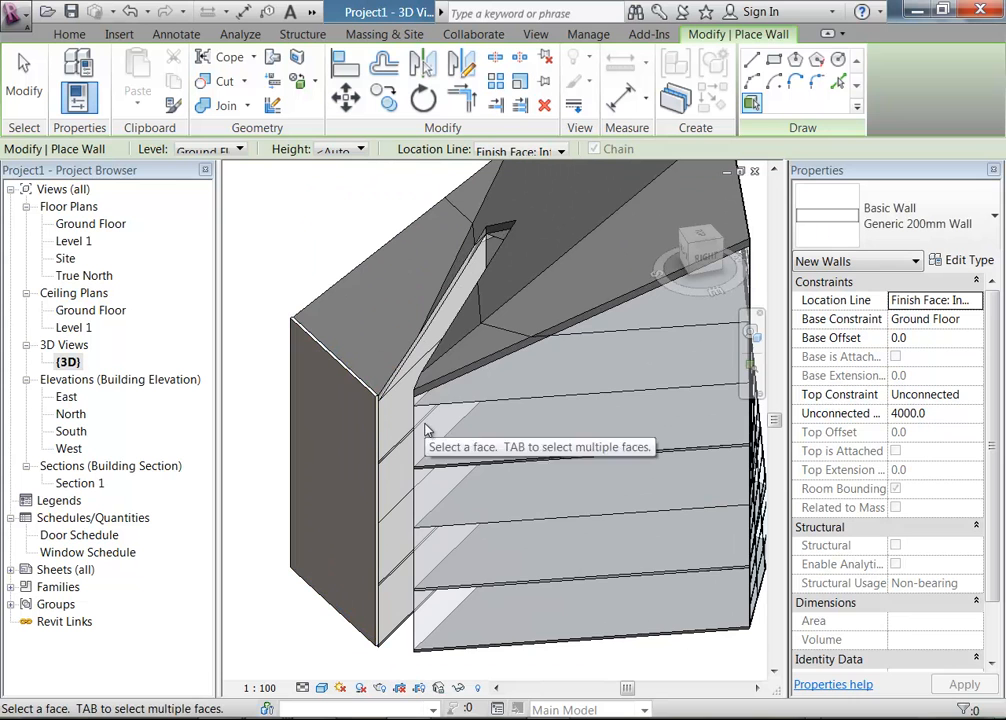
Step: Create Generic 200mm walls by face on the remaining outer side faces without a curtain system, and end the command
click(528, 460)
shift+middle_drag(528, 460, 430, 360)
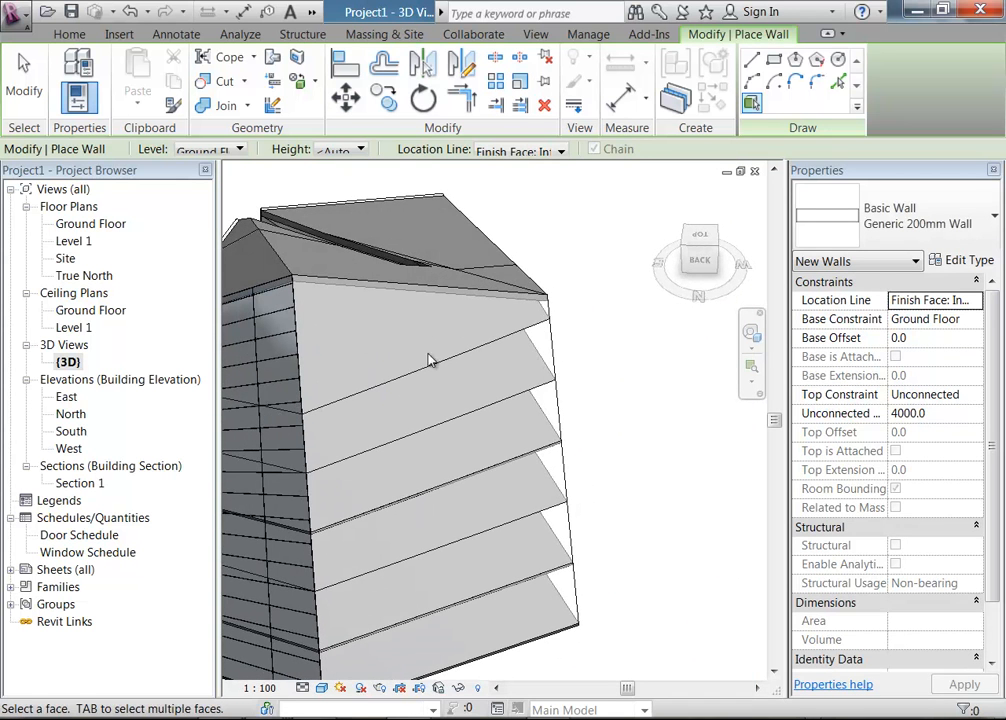
click(557, 348)
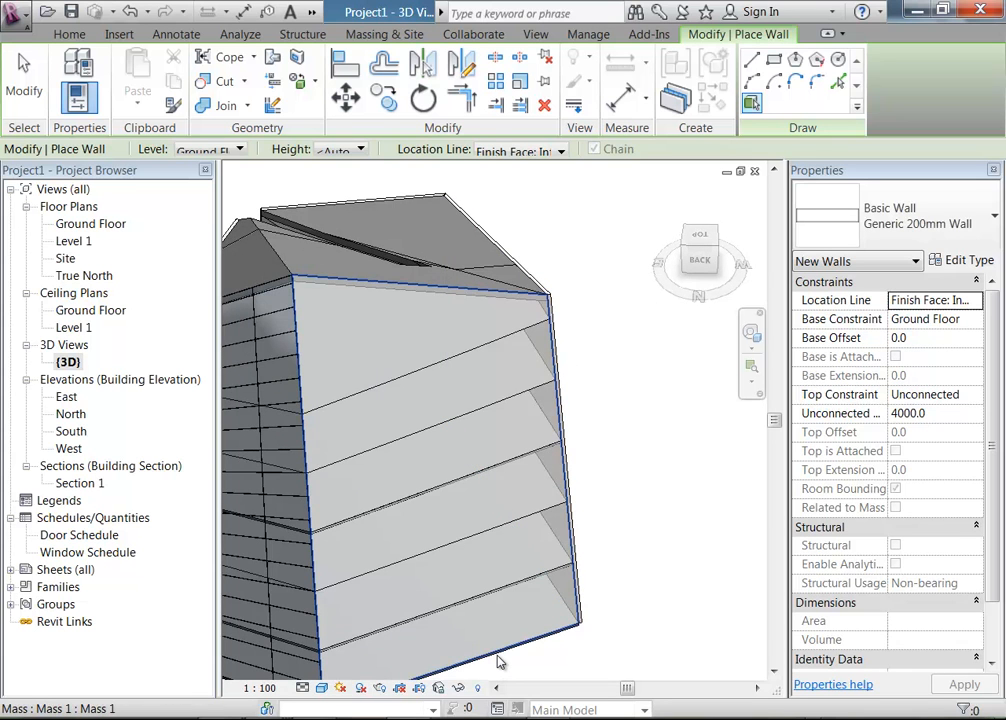
shift+middle_drag(561, 438, 103, 424)
shift+middle_drag(619, 567, 362, 471)
right_click(392, 288)
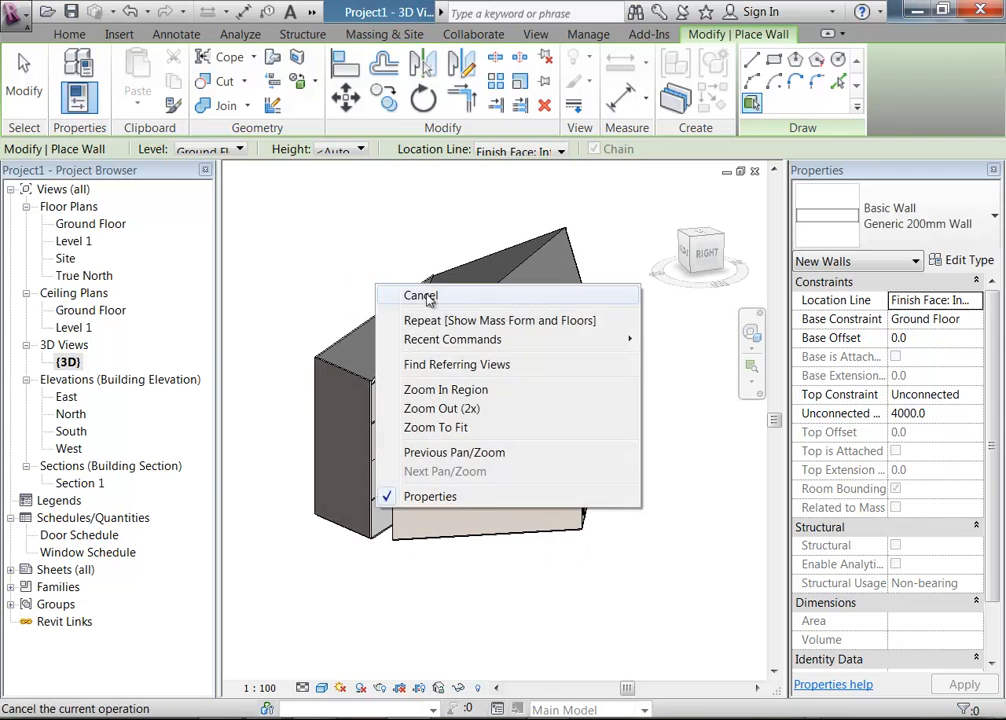
click(400, 291)
right_click(388, 287)
click(398, 291)
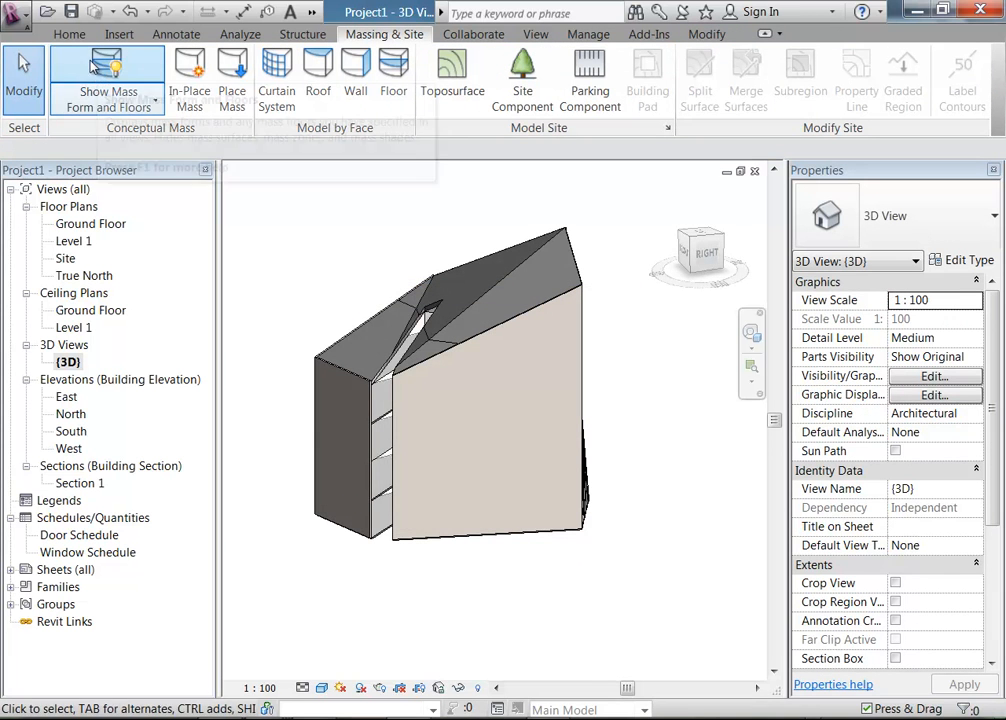
Step: Return the mass display to Show Mass by View Settings and bring the floor edges at the slot into view
click(110, 87)
shift+middle_drag(370, 588, 350, 458)
scroll(350, 458, up, 4)
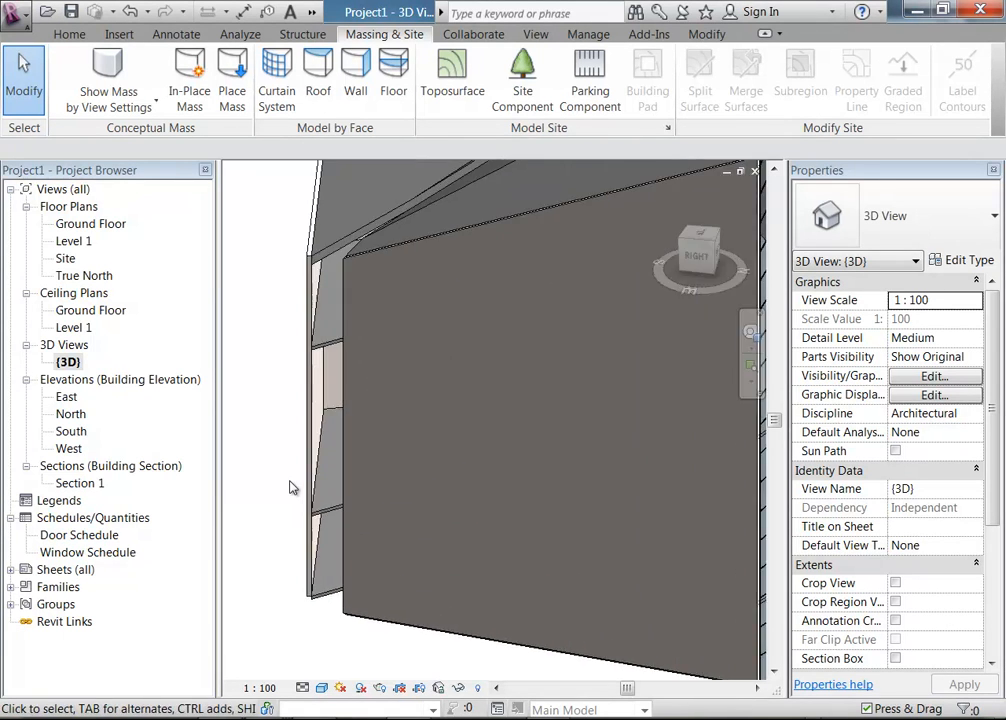
Step: Select the Level 1 floor and open the Level 1 floor plan with the floor kept selected
click(330, 523)
scroll(340, 490, down, 3)
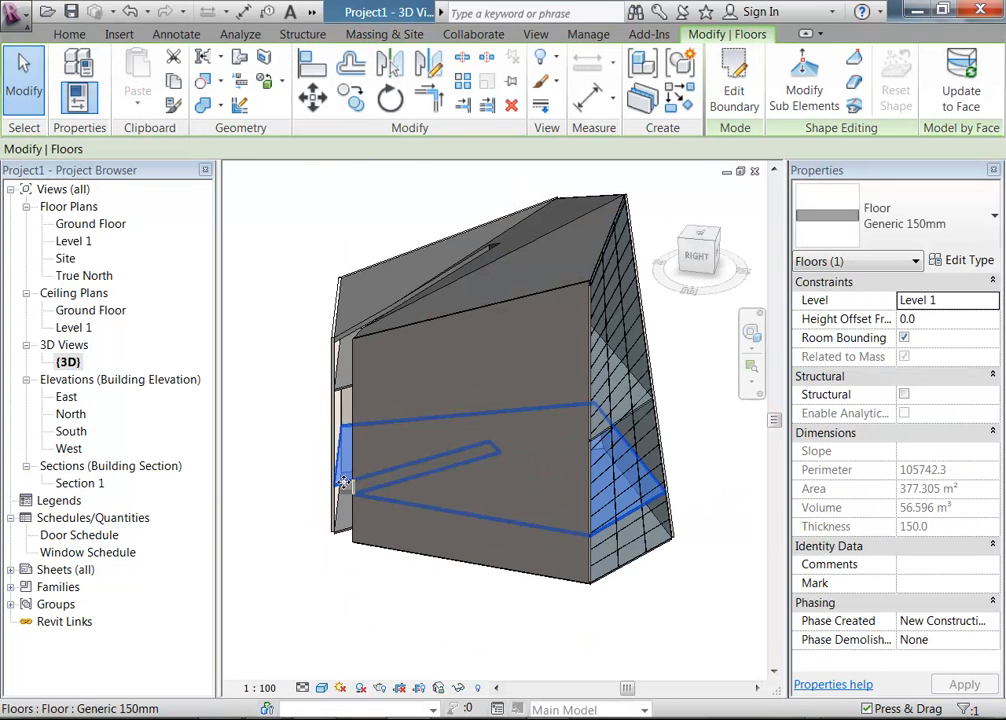
double_click(74, 242)
middle_drag(517, 382, 399, 395)
scroll(399, 395, up, 2)
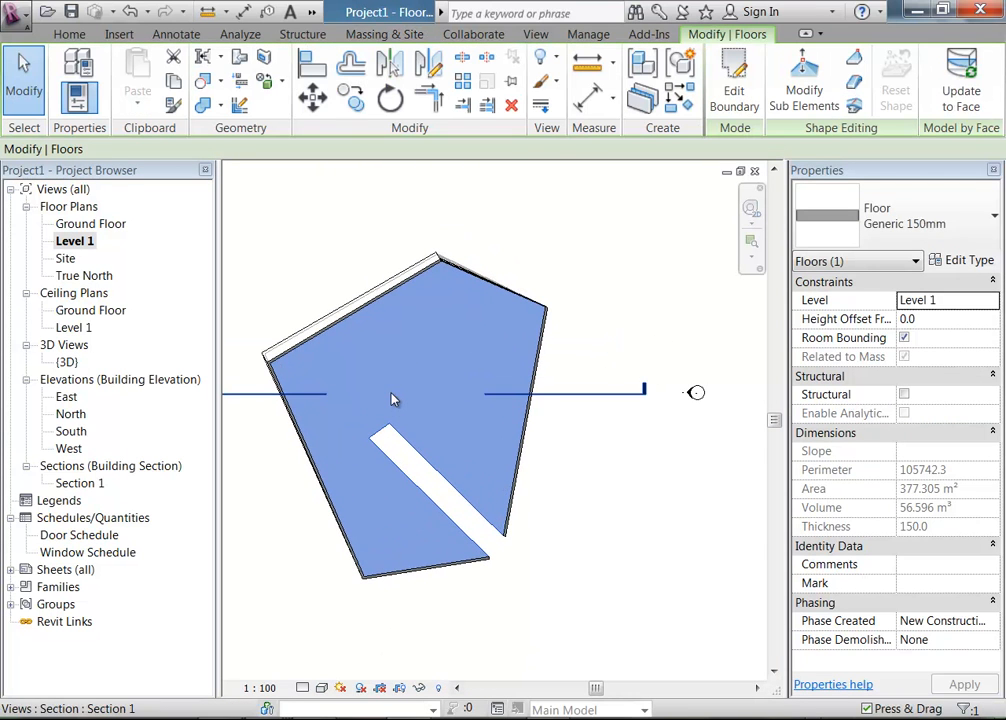
Step: Open the boundary sketch of the selected Level 1 floor for editing
click(733, 88)
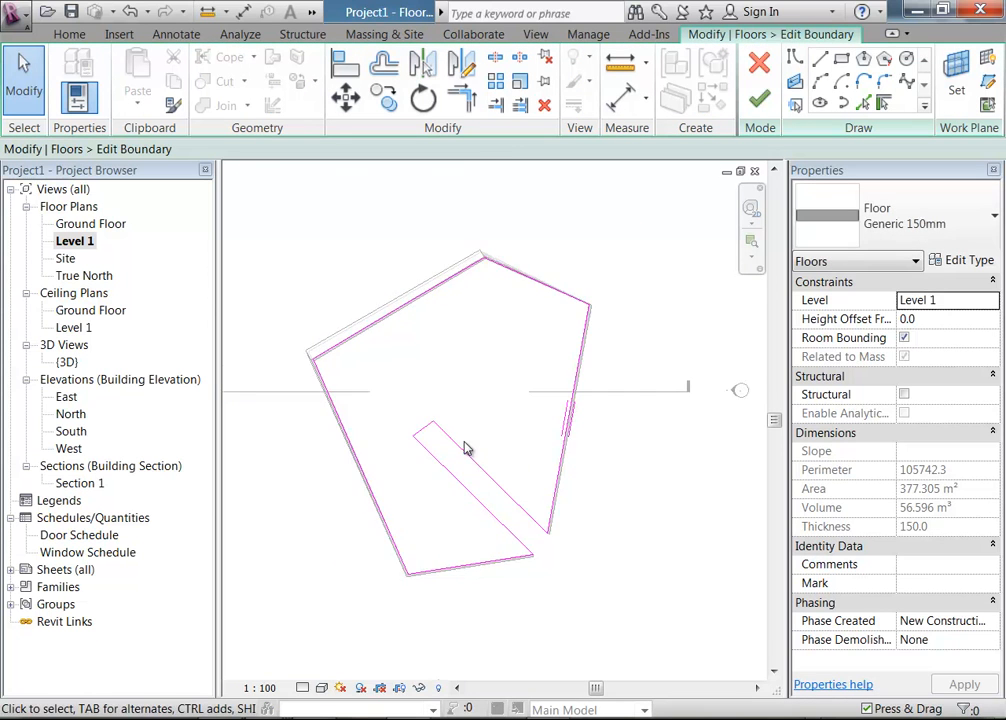
scroll(455, 458, up, 2)
middle_drag(438, 472, 478, 494)
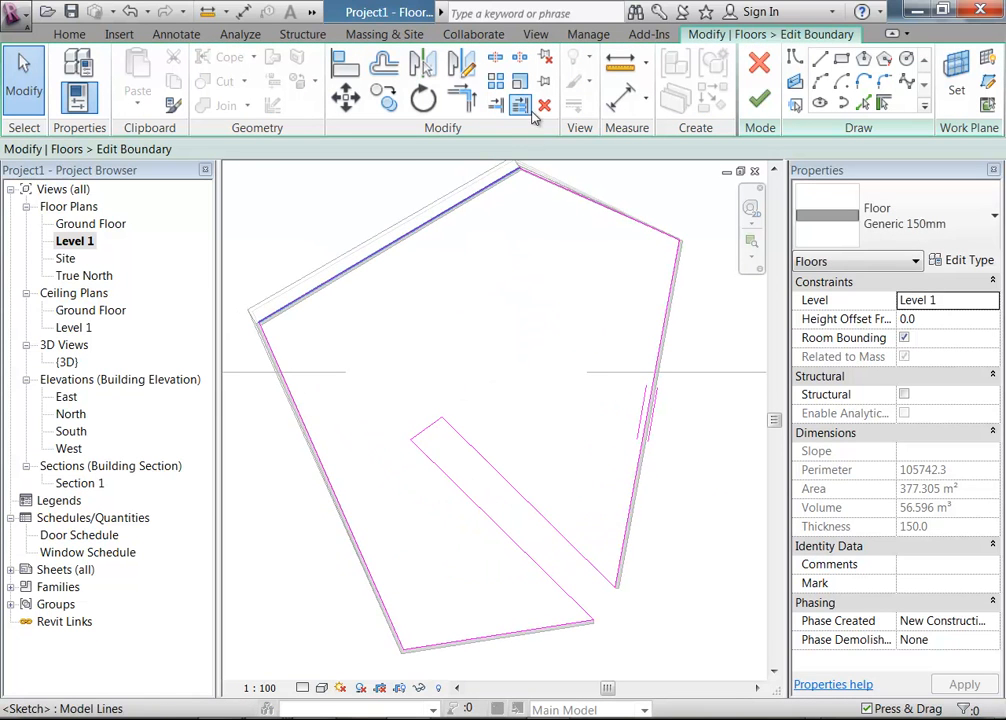
Step: Try to trim and stretch the slot's lower long edge up to the upper-left boundary edge
click(455, 104)
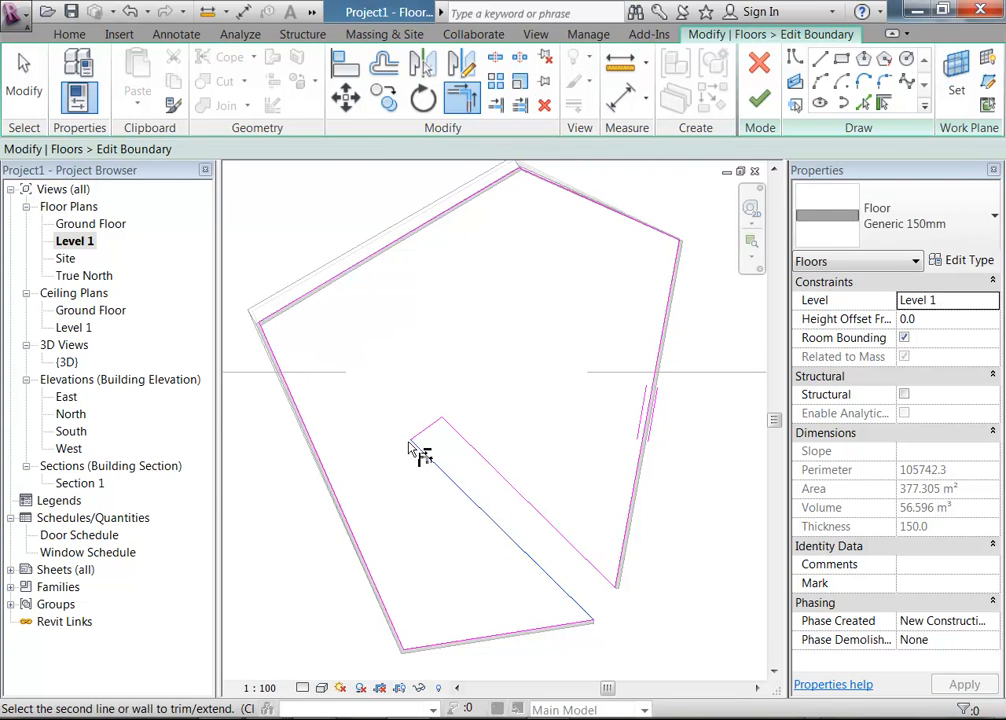
click(476, 510)
key(Escape)
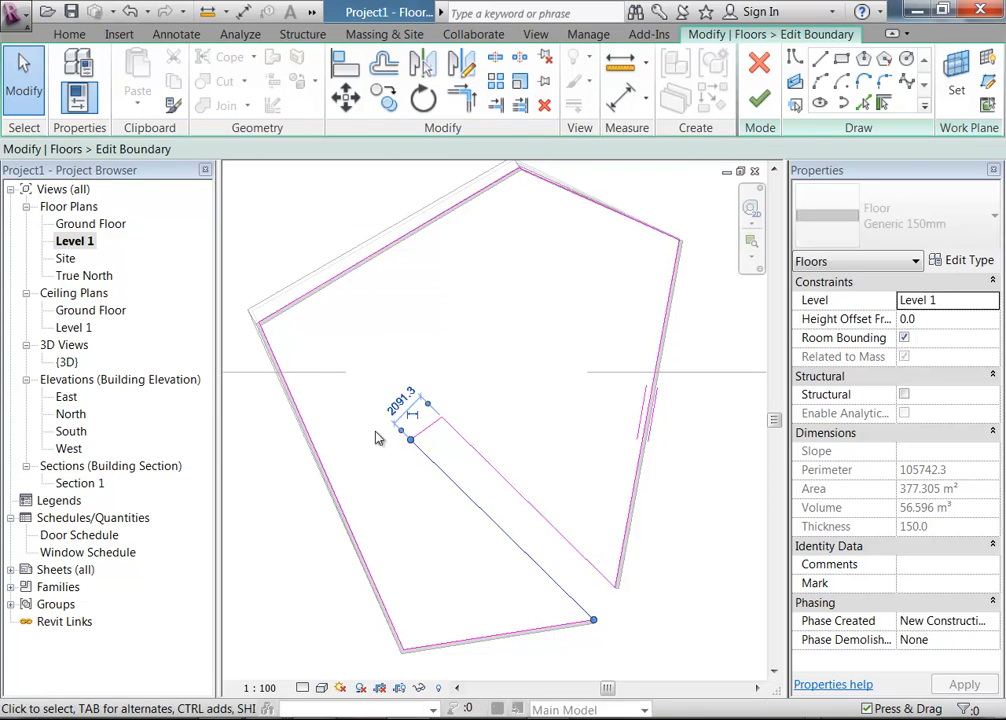
mouse_move(412, 446)
mouse_down()
mouse_move(366, 413)
mouse_move(281, 315)
mouse_up()
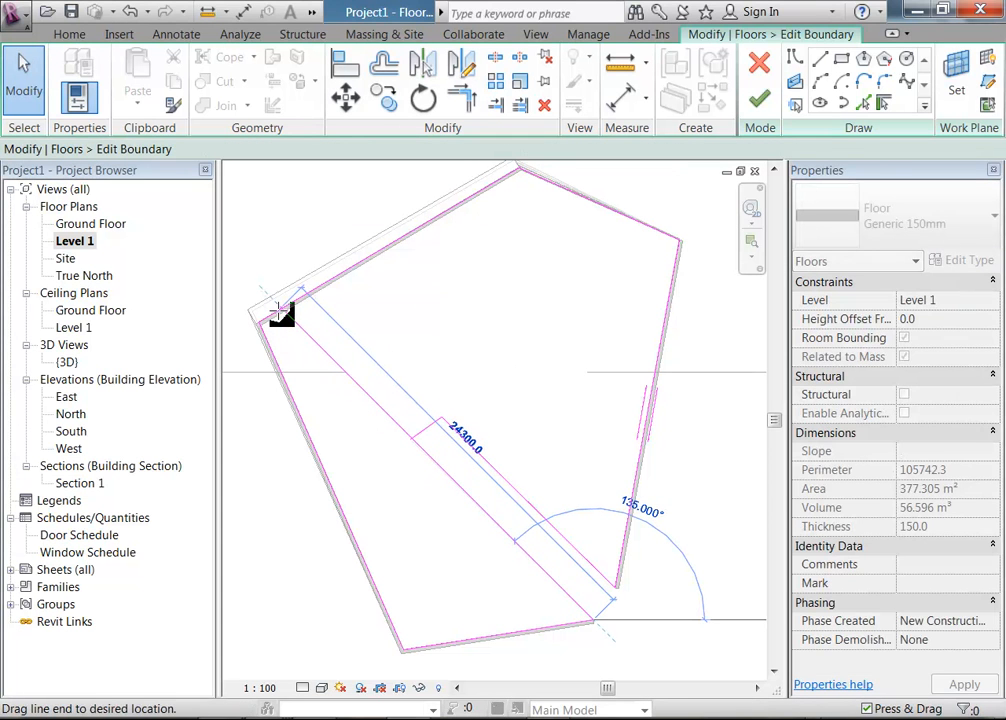
key(ctrl+z)
click(497, 106)
click(461, 97)
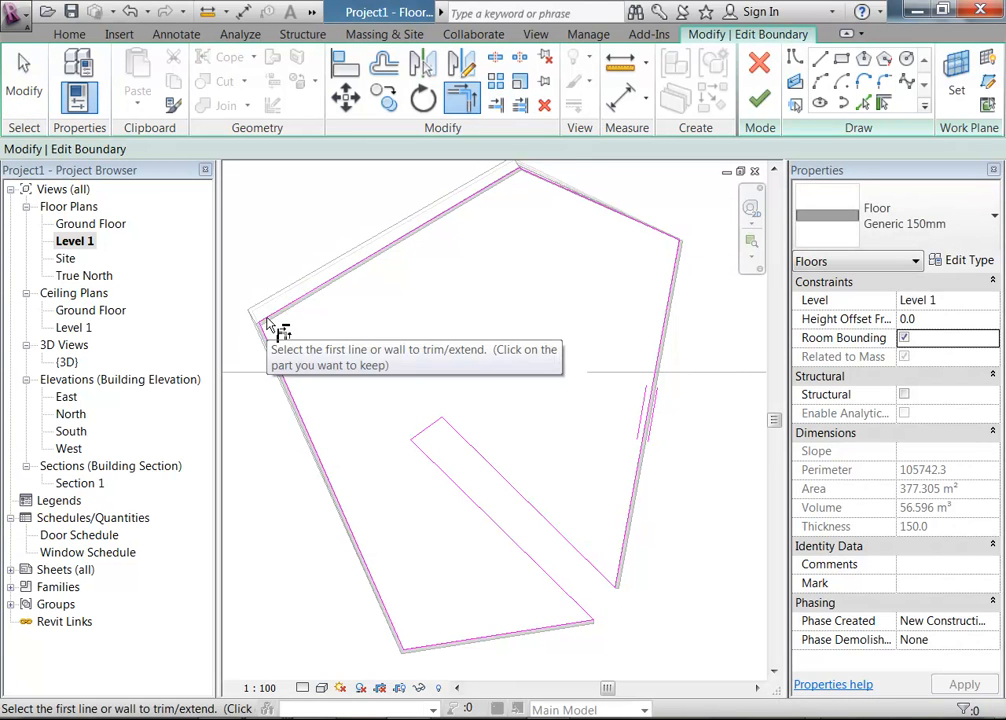
key(Escape)
Step: Extend the slot's lower long edge to the upper-left edge of the floor boundary
middle_drag(266, 320, 341, 382)
scroll(341, 382, up, 3)
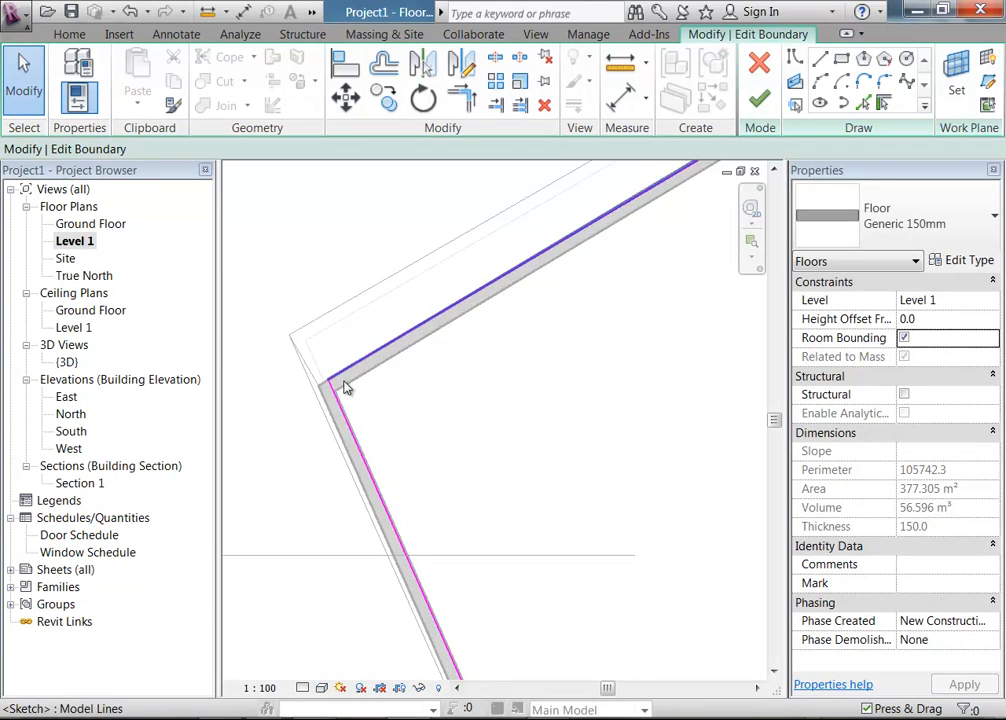
scroll(448, 418, down, 1)
middle_drag(460, 429, 391, 375)
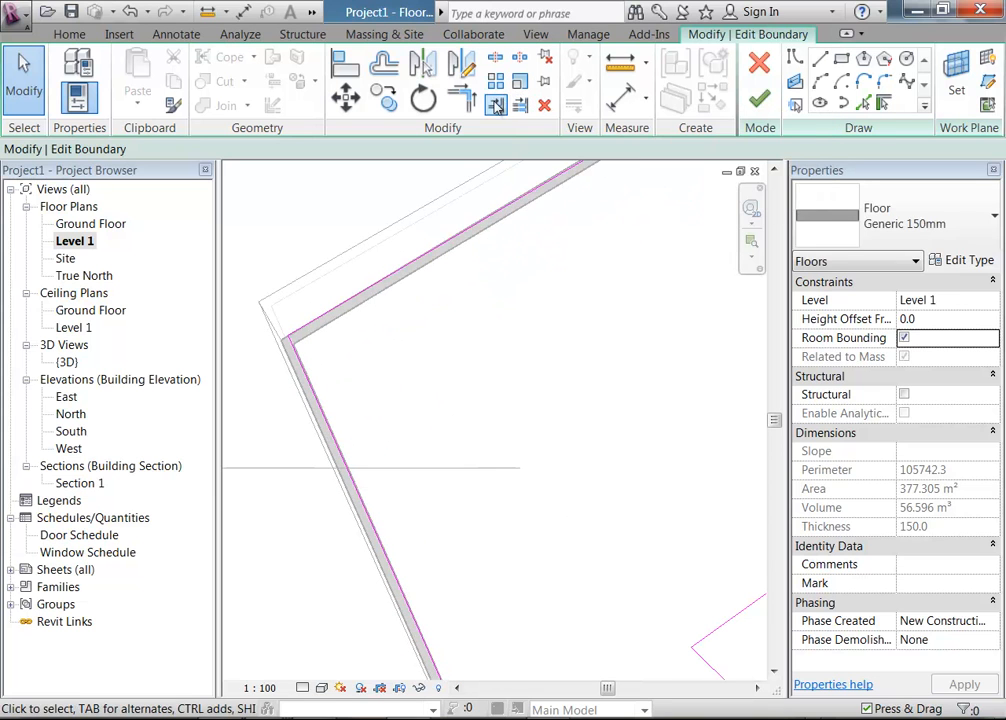
mouse_move(437, 440)
middle_down()
mouse_move(486, 470)
mouse_move(409, 375)
middle_up()
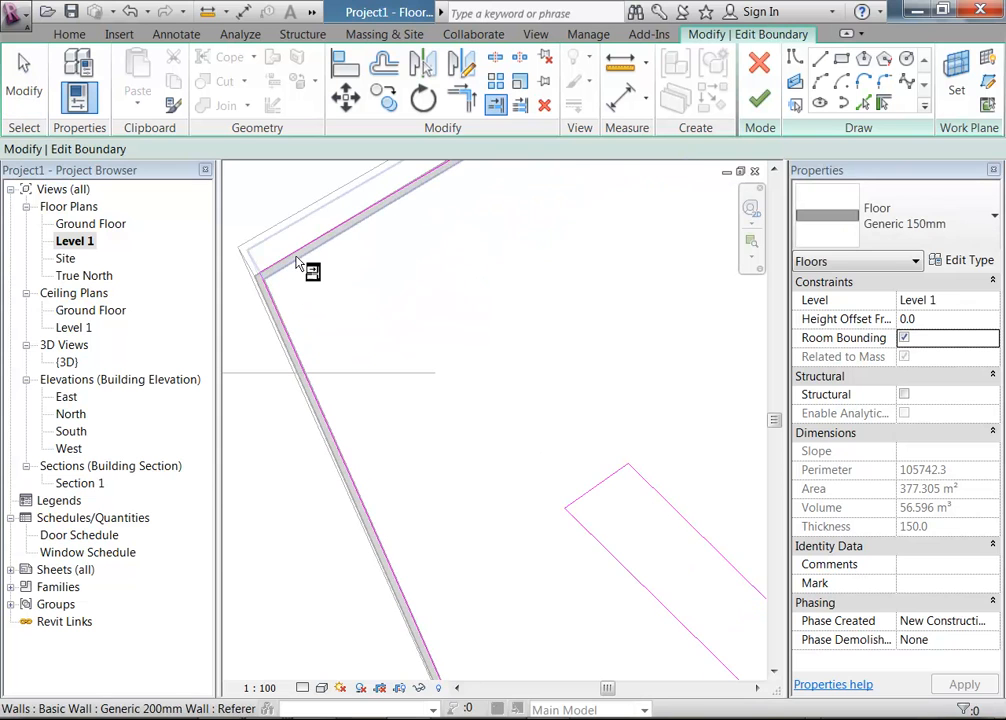
click(306, 256)
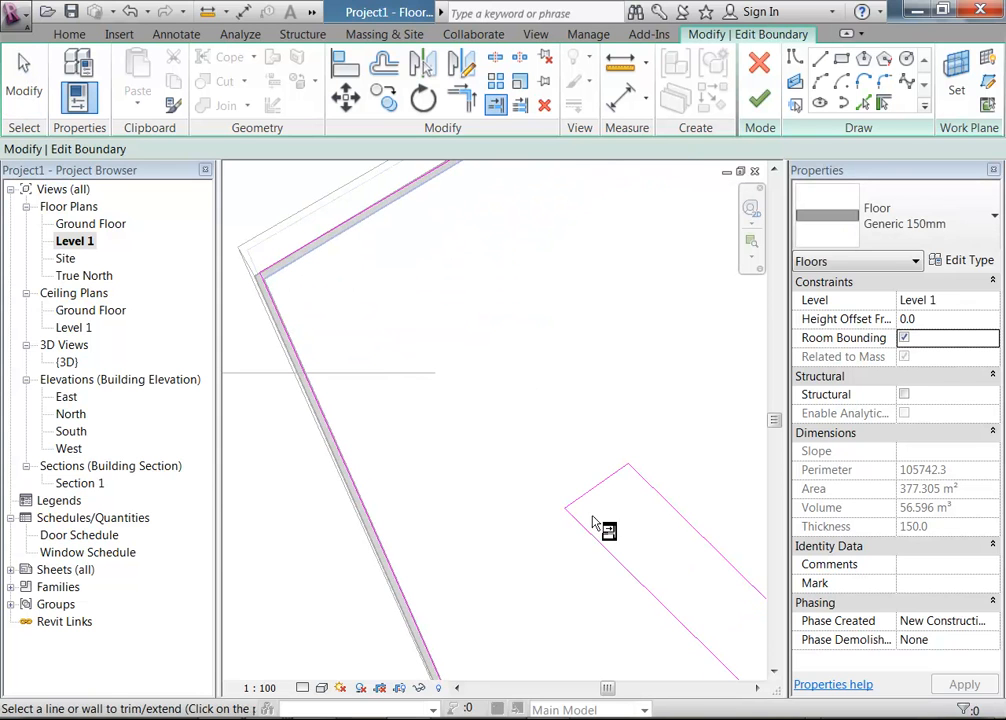
key(Escape)
key(Escape)
Step: Replace the upper-left boundary edge with a line about 1415 mm long from the left corner to the extended slot edge
middle_drag(303, 270, 401, 381)
scroll(391, 357, up, 2)
scroll(399, 376, up, 2)
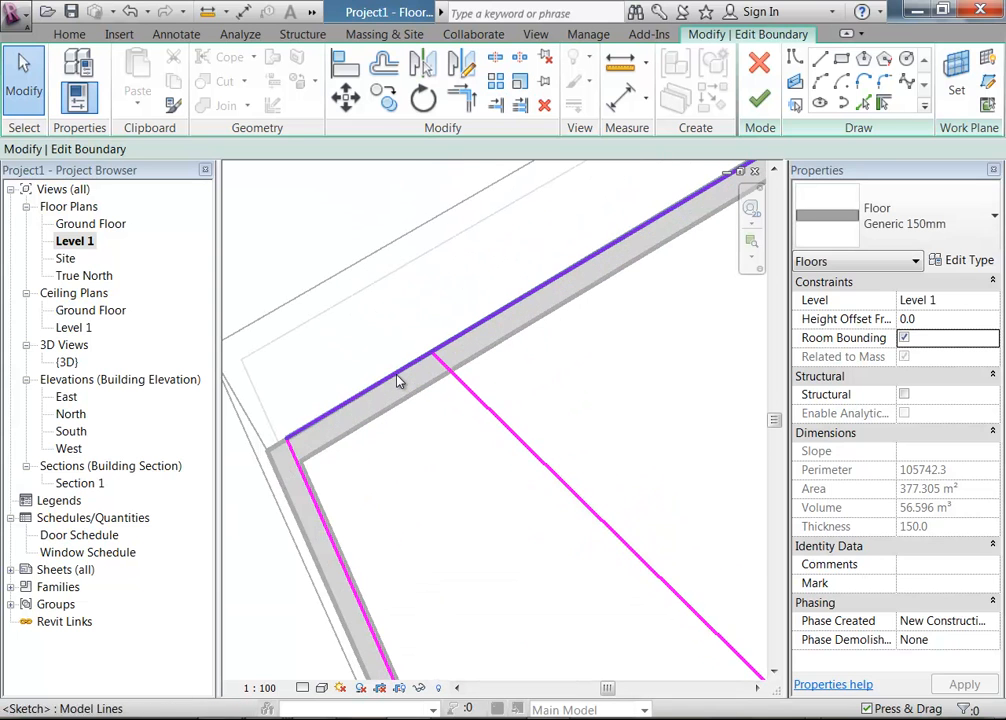
click(490, 330)
key(Delete)
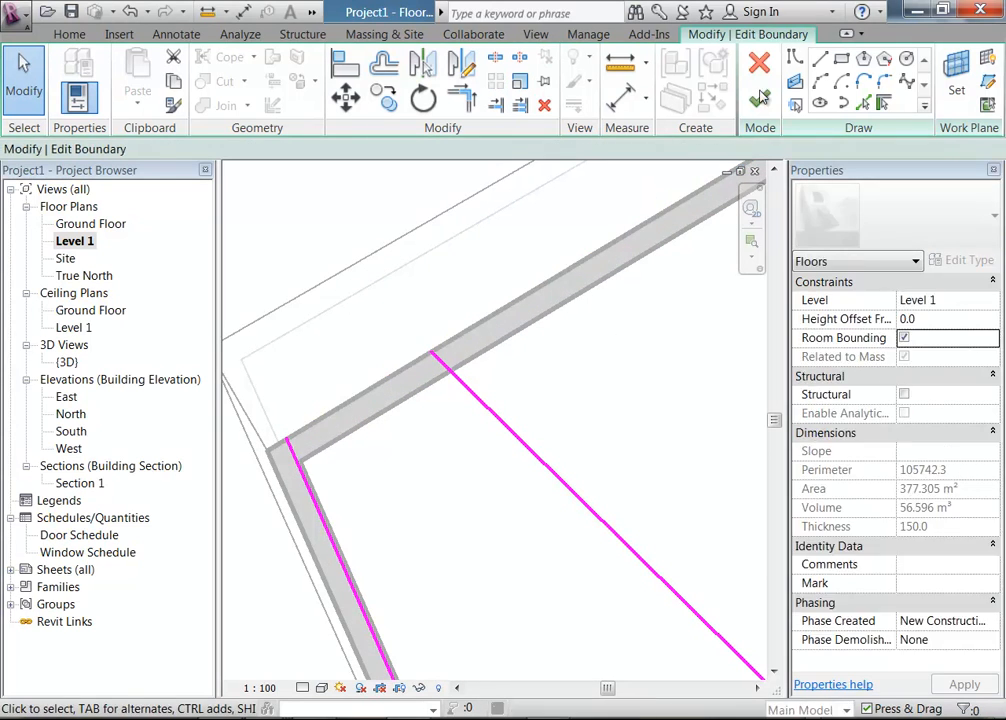
key(l)
key(i)
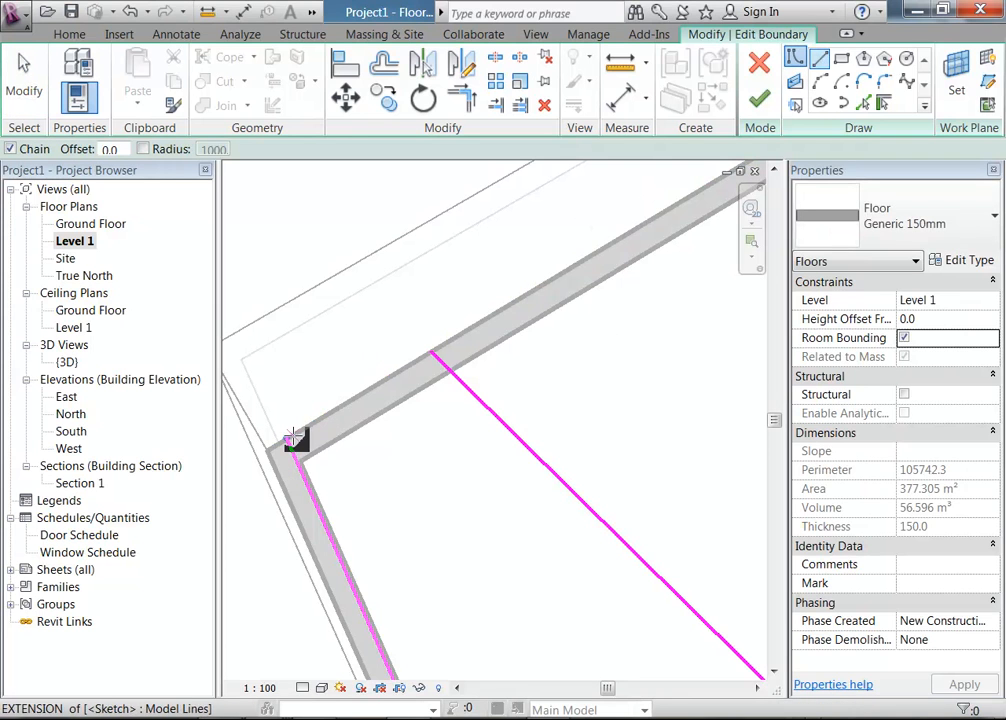
click(287, 440)
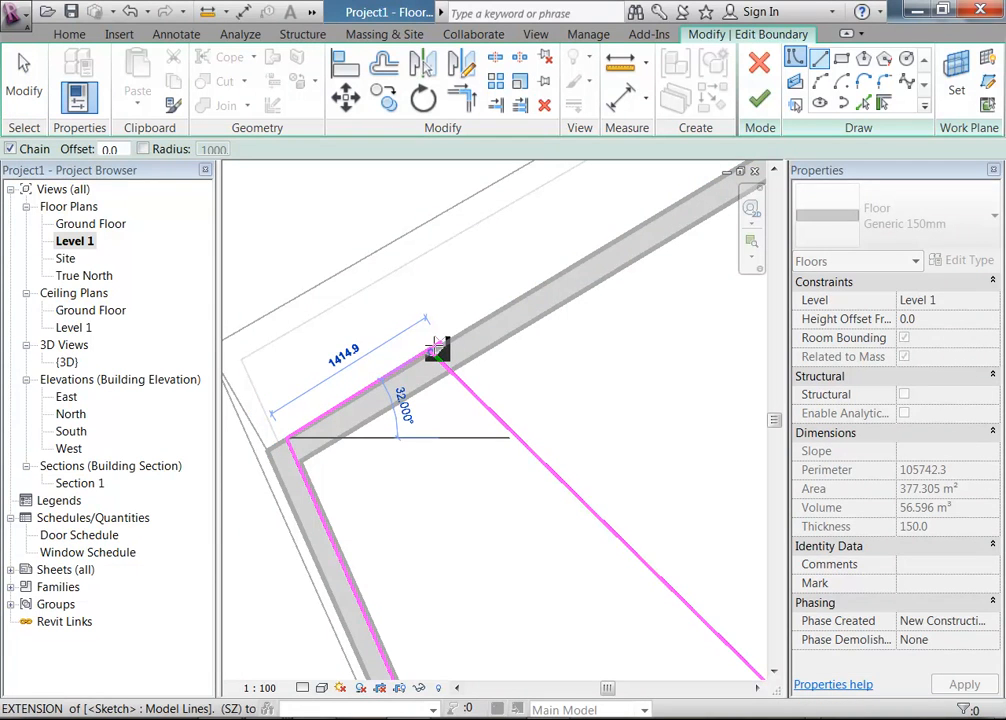
click(434, 354)
scroll(550, 366, down, 2)
key(Escape)
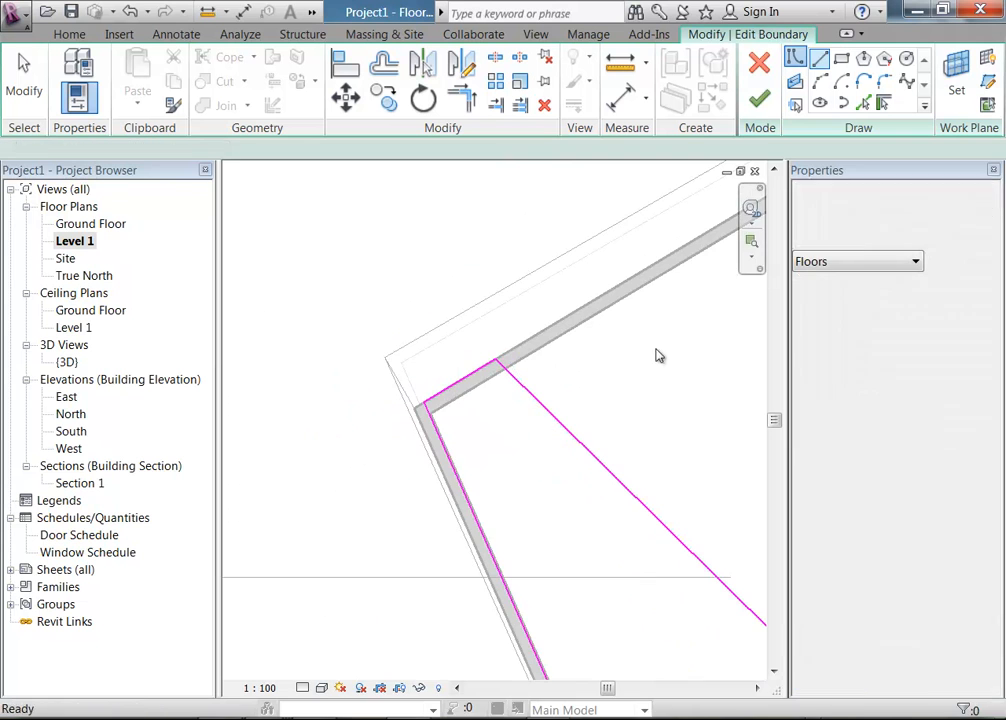
Step: Delete the boundary lines on the upper-right side of the extended slot edge and finish the Level 1 floor boundary
scroll(586, 362, down, 1)
middle_drag(586, 362, 328, 211)
scroll(336, 210, down, 5)
scroll(590, 368, down, 1)
middle_drag(596, 373, 602, 408)
scroll(588, 352, down, 1)
mouse_move(693, 205)
mouse_down()
mouse_move(470, 440)
mouse_move(460, 422)
mouse_up()
key(Delete)
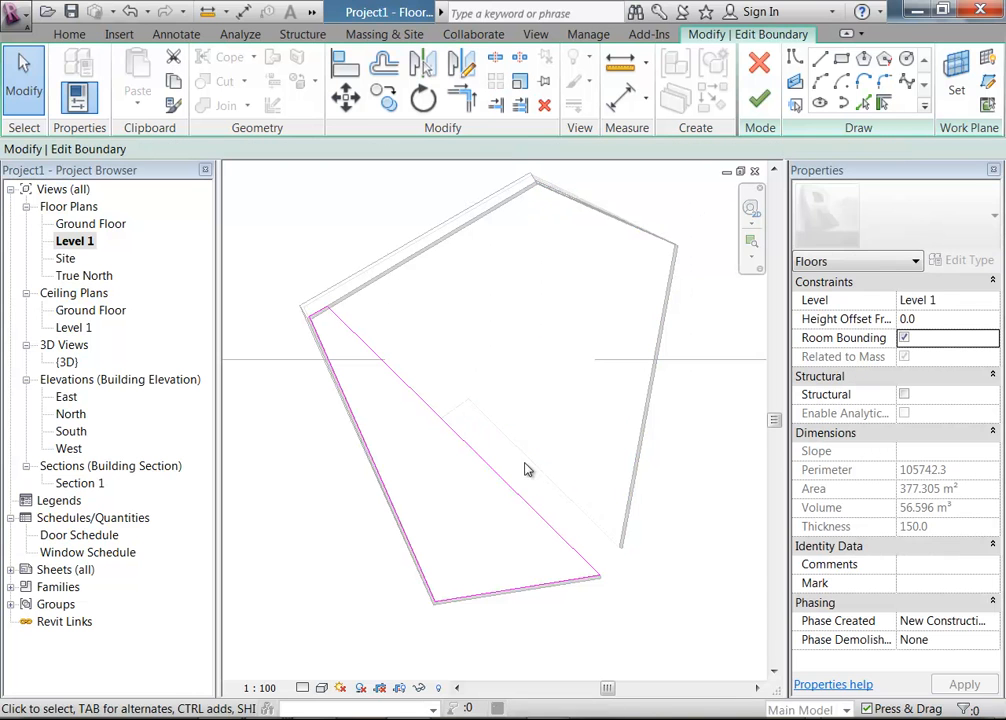
click(760, 99)
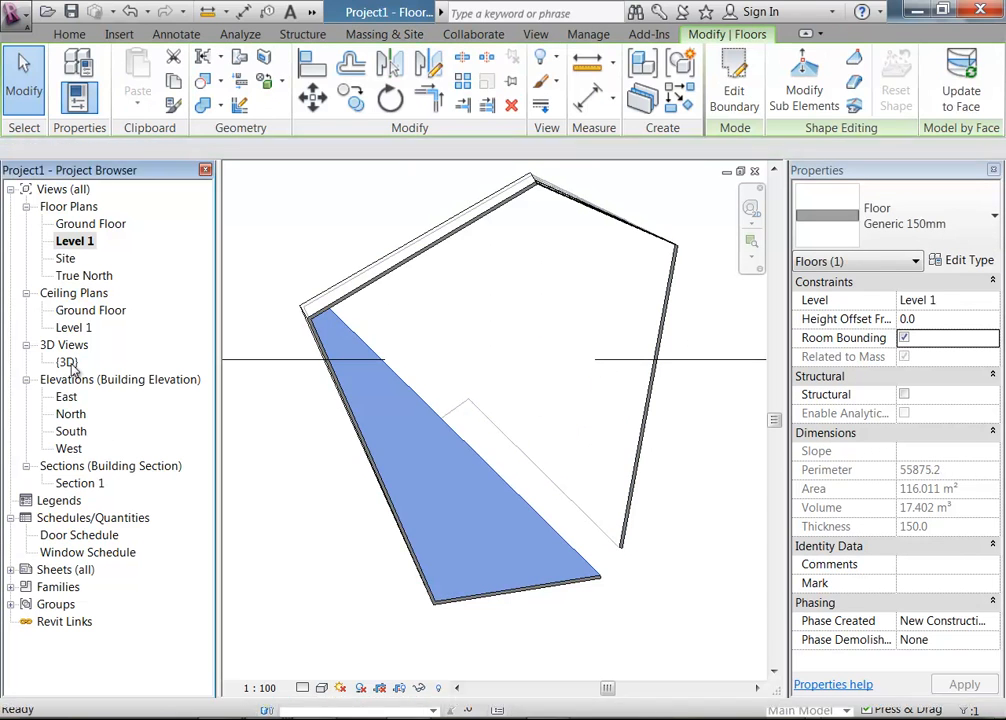
Step: Select the Level 3 floor in the 3D view and open its boundary for editing in the Level 1 floor plan
double_click(67, 363)
shift+middle_drag(384, 503, 440, 465)
click(566, 369)
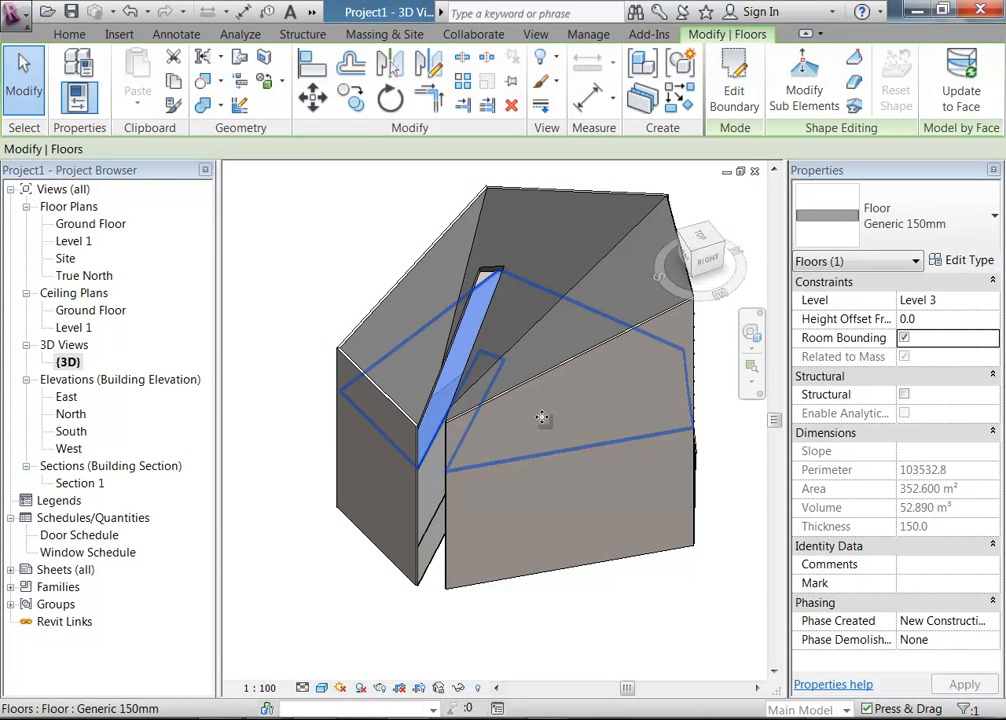
double_click(70, 242)
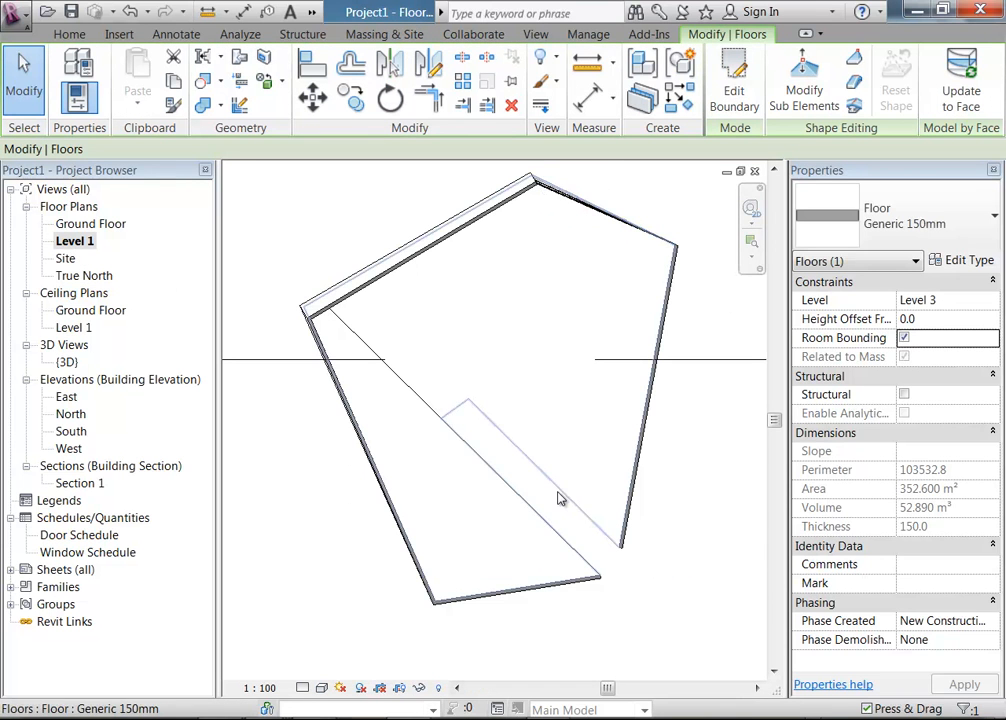
click(733, 100)
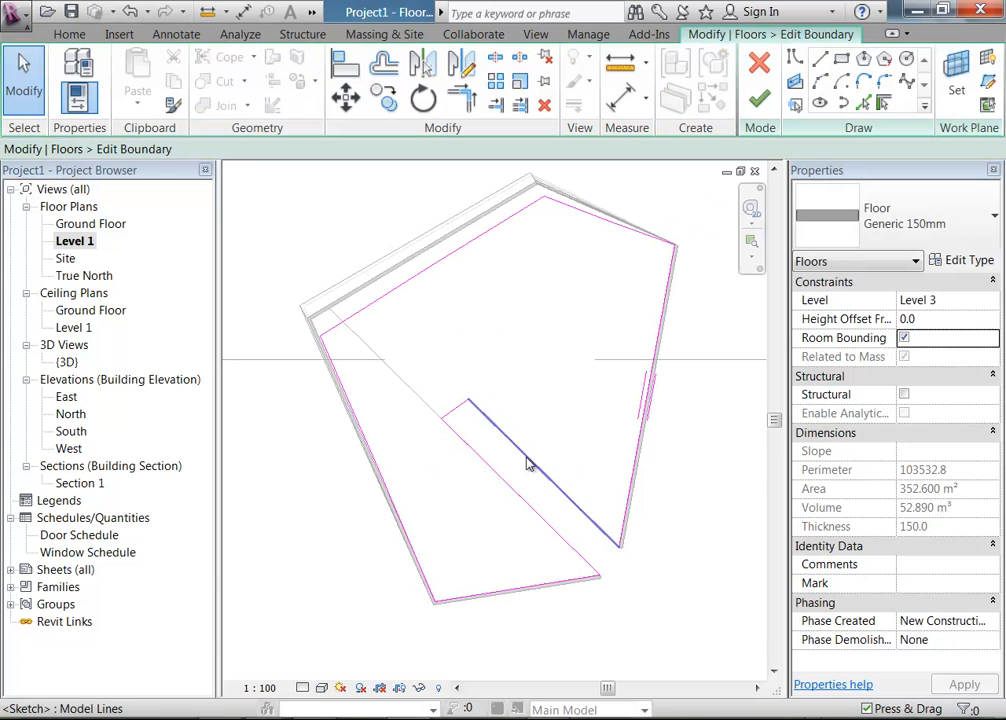
Step: Delete the left and bottom boundary lines together with the slot's end and lower long edge
click(458, 95)
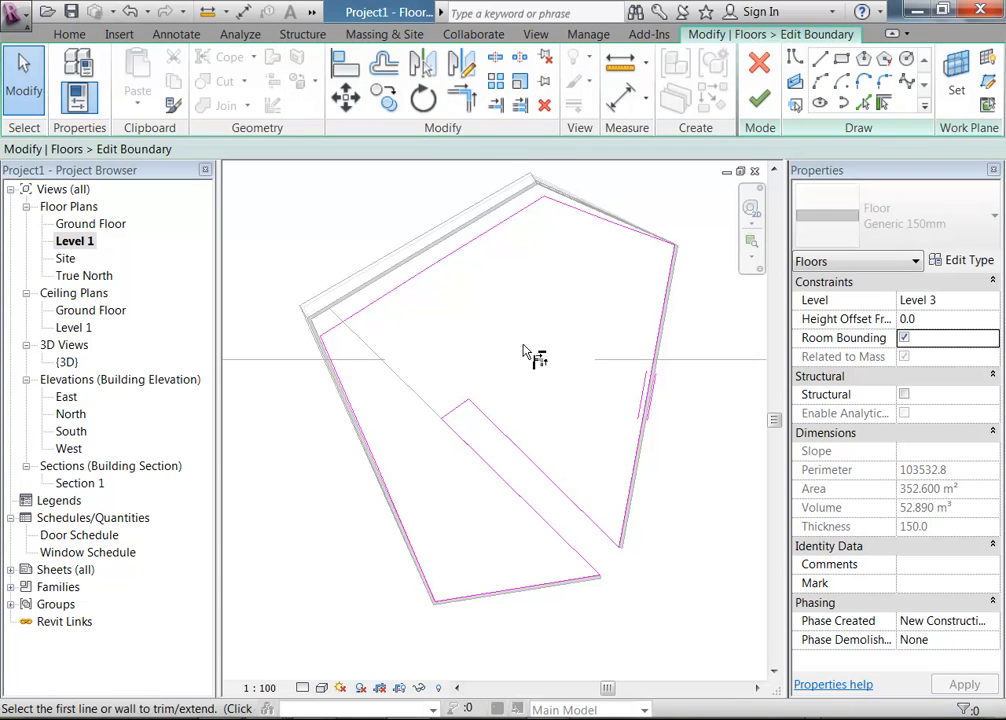
key(Escape)
key(Escape)
mouse_move(236, 267)
mouse_down()
mouse_move(591, 591)
mouse_move(612, 638)
mouse_up()
key(Delete)
Step: Inspect the remaining slot edge, check the floor sketch in the North elevation, and return to the Level 1 plan
click(528, 463)
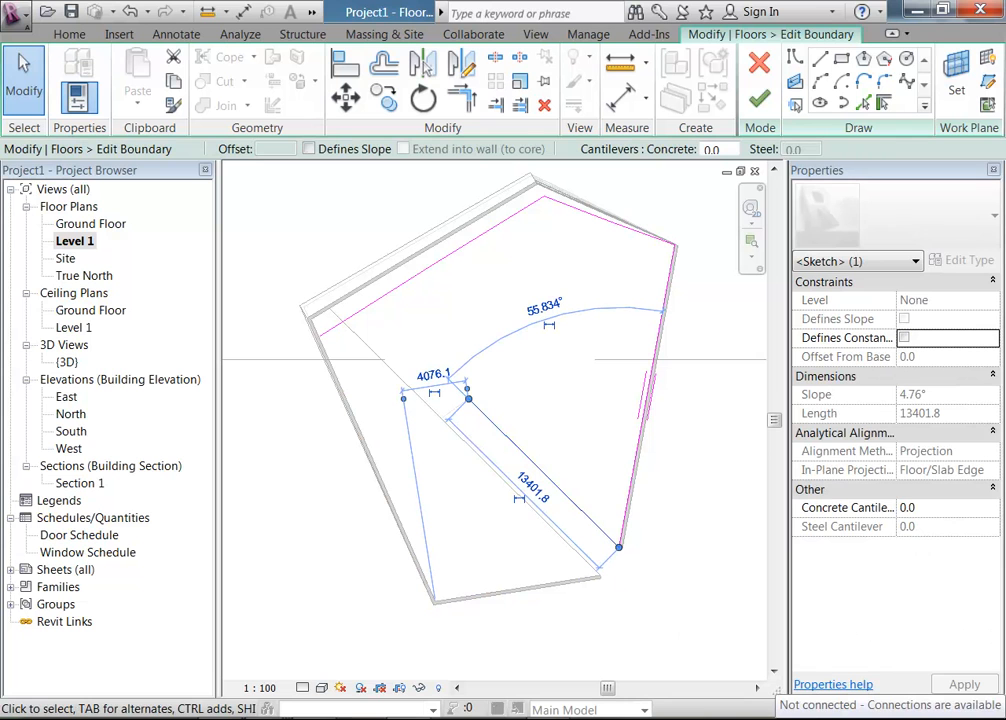
click(699, 572)
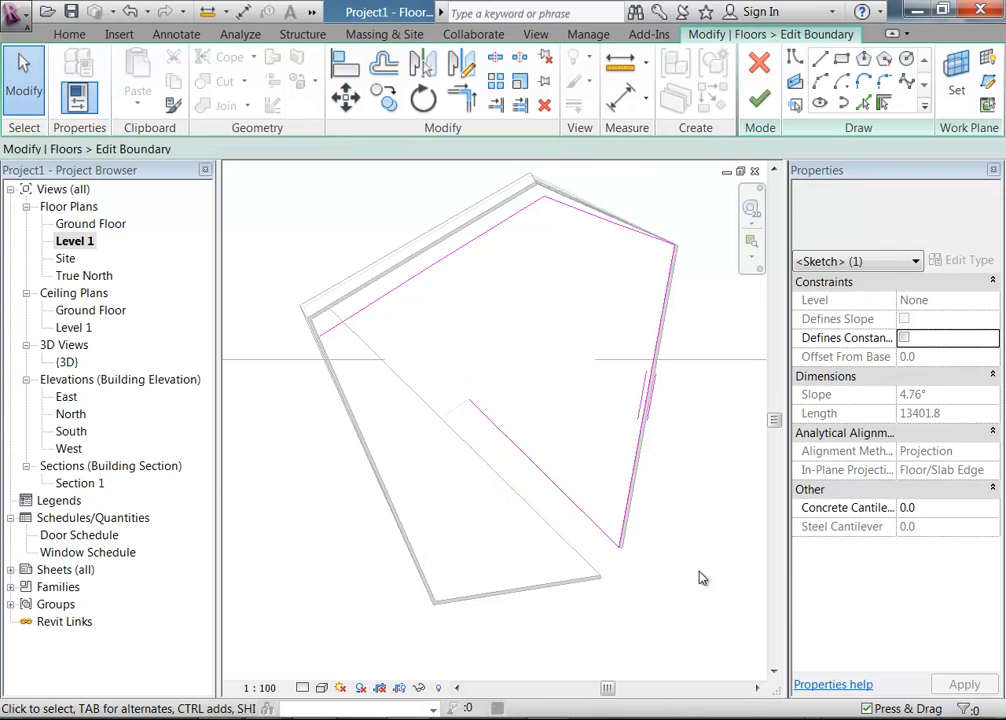
double_click(68, 415)
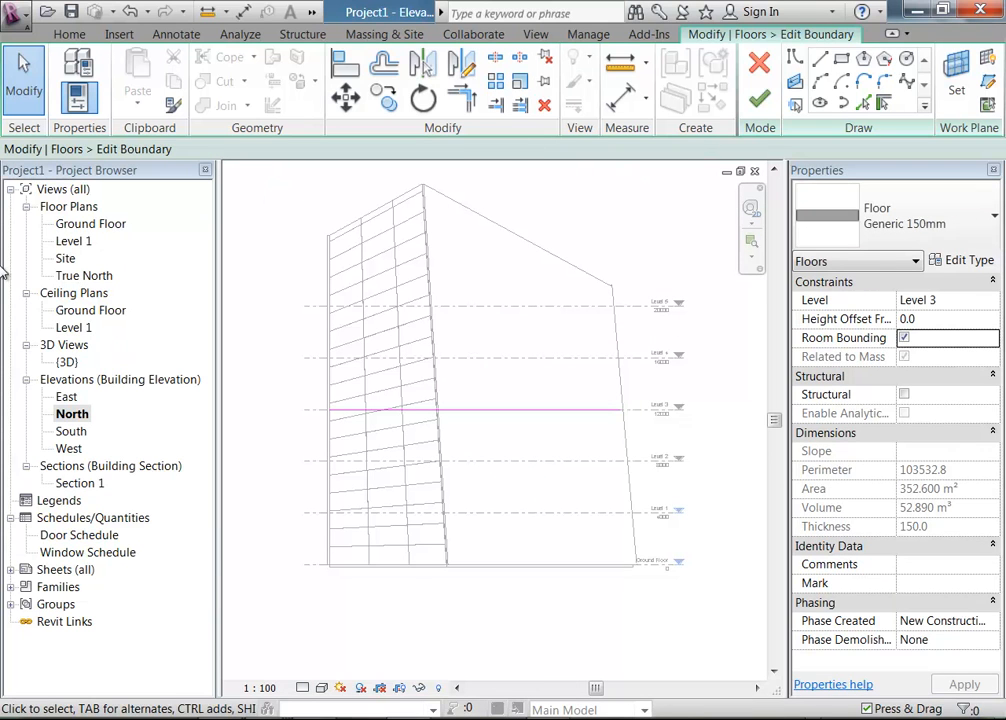
double_click(85, 245)
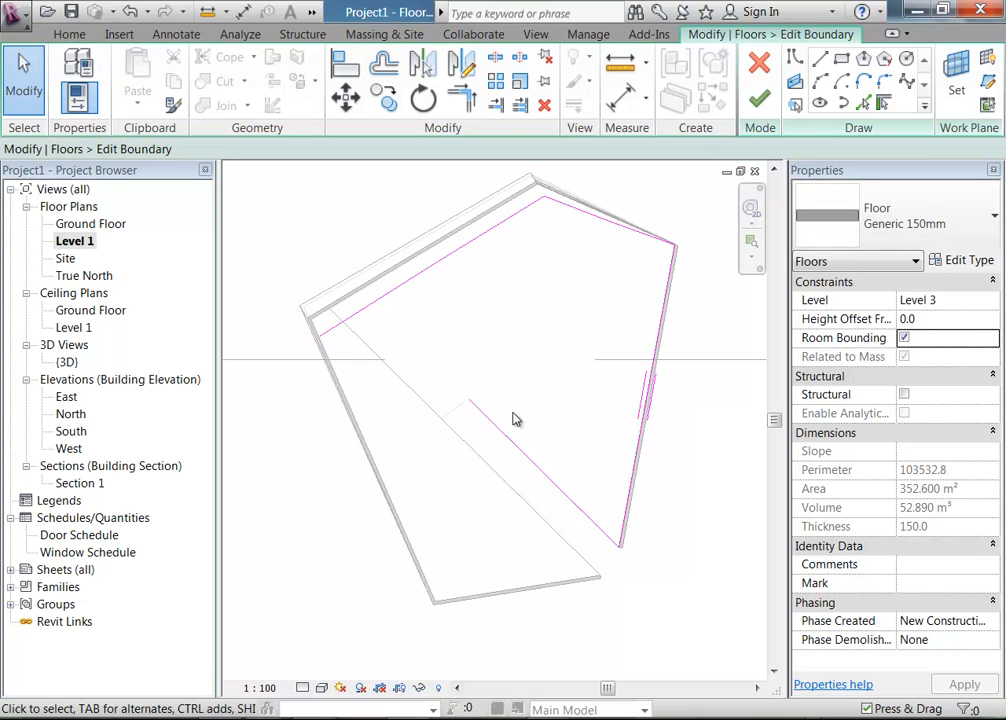
Step: Extend the remaining long slot edge to the upper-left edge of the Level 3 floor boundary
click(458, 104)
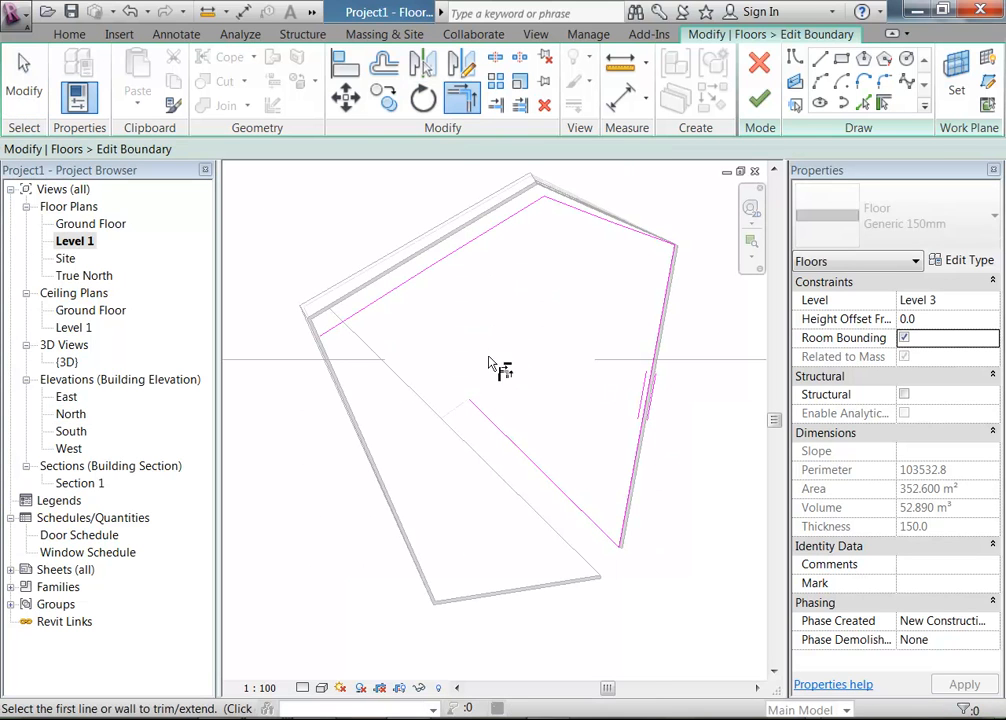
click(465, 314)
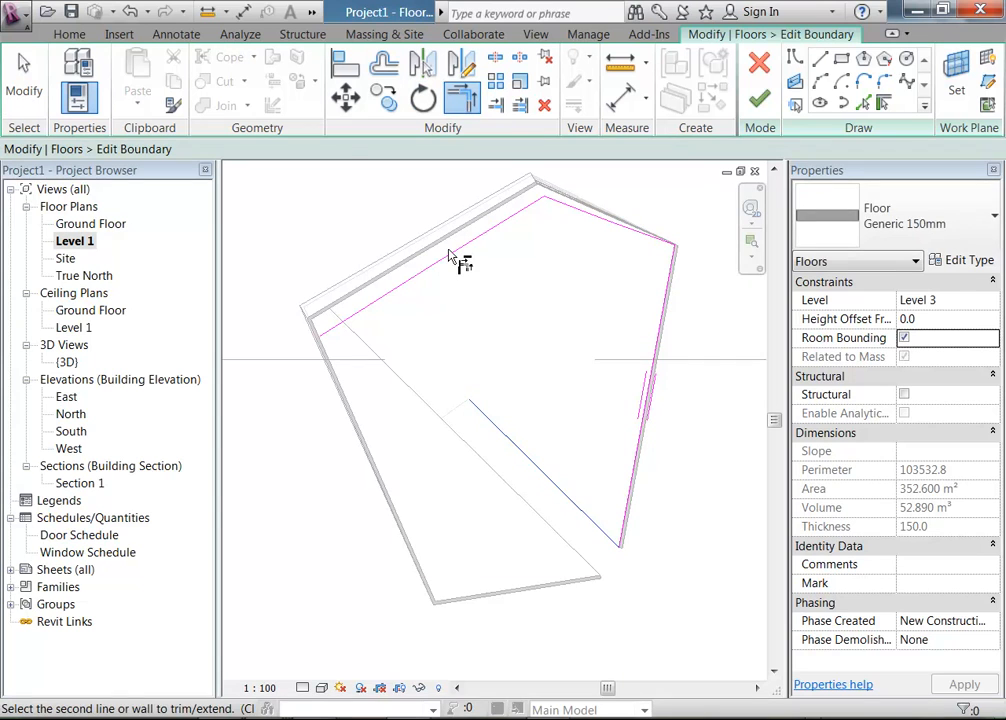
click(496, 104)
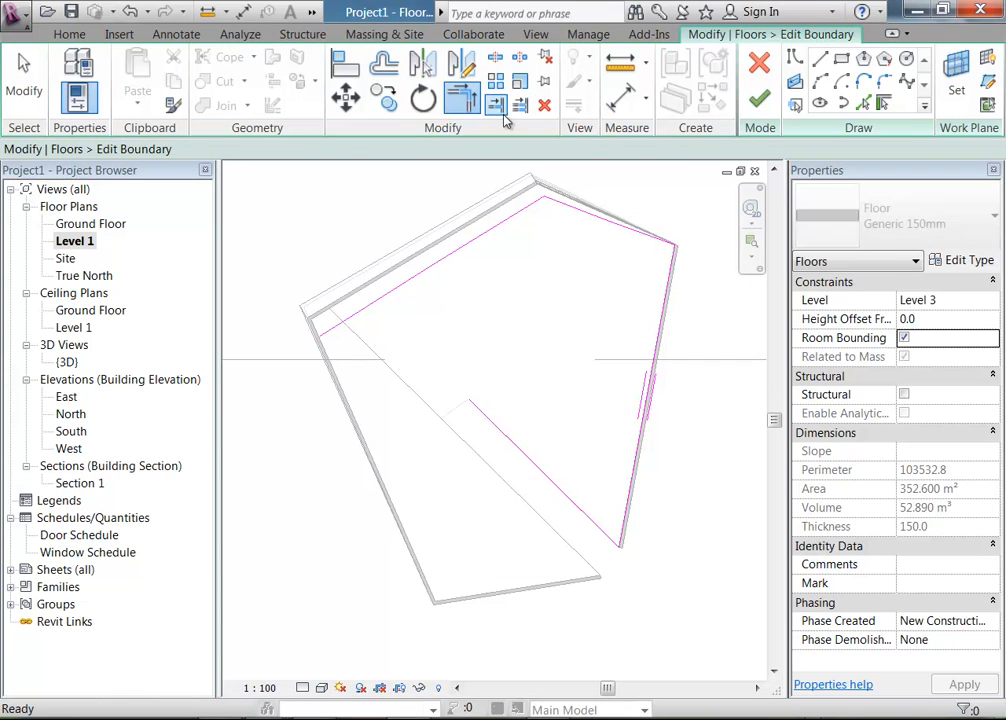
click(436, 267)
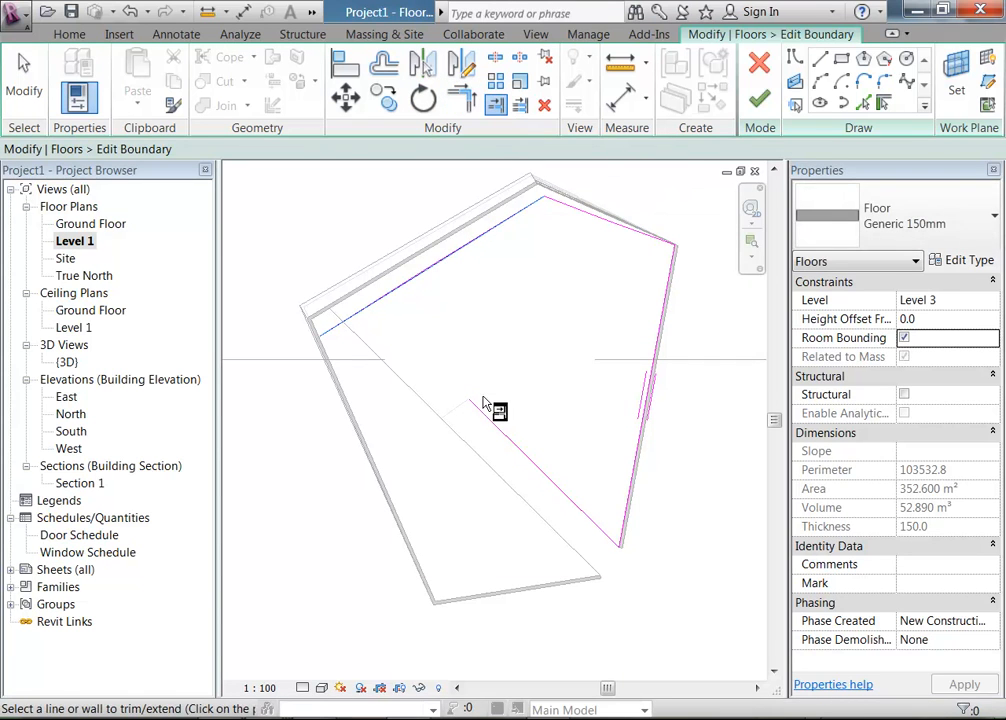
key(Escape)
key(Escape)
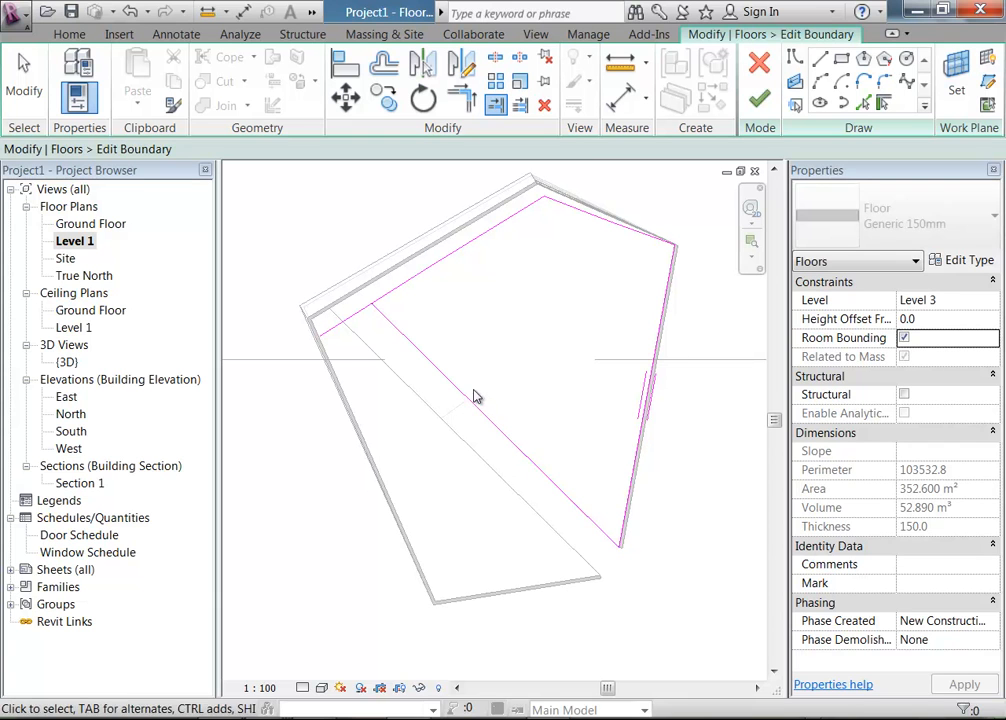
Step: Move the extended slot edge up and right to about 8501 mm from the slot's opposite edge
click(510, 447)
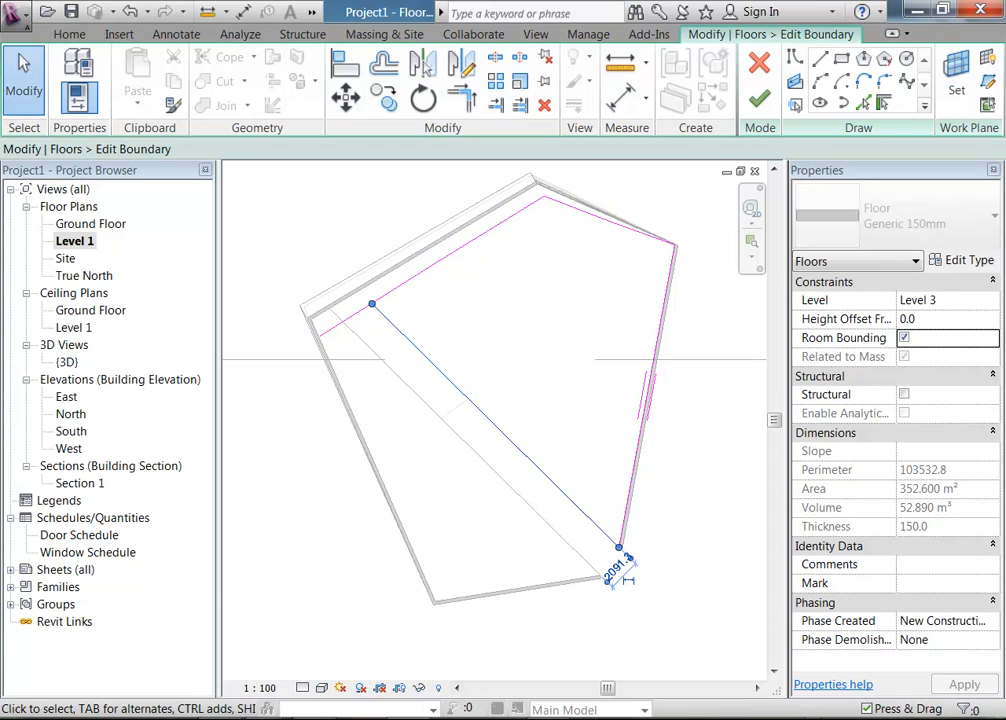
drag(510, 447, 581, 375)
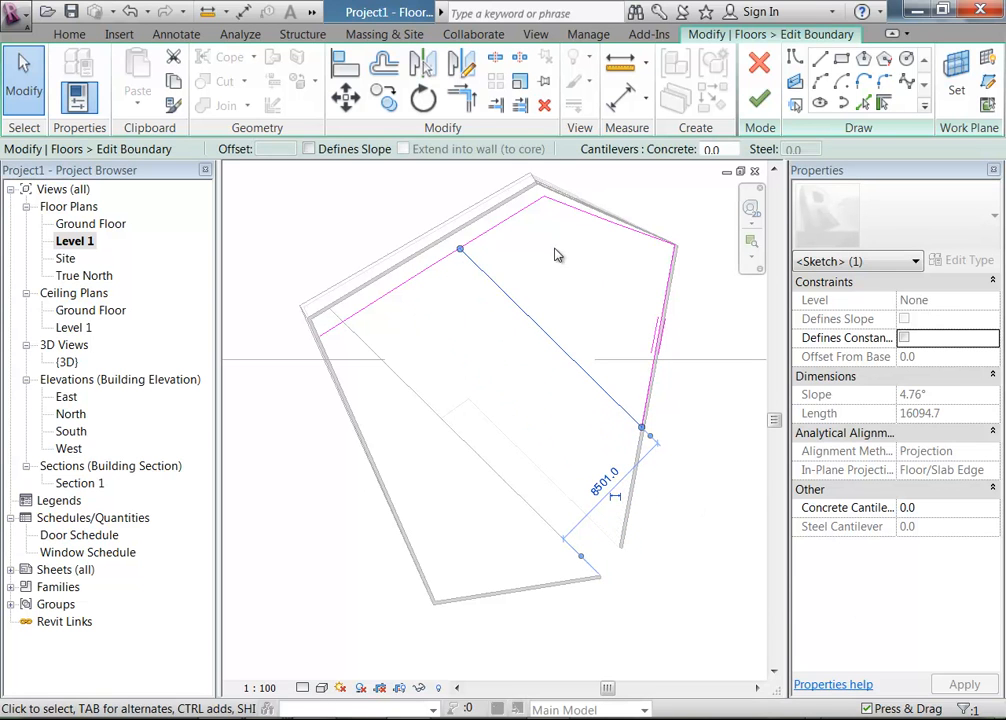
click(572, 348)
Step: Replace the upper-left boundary edge with a line about 6251 mm long from the top corner to the moved edge's end
scroll(572, 350, up, 3)
click(531, 361)
key(Delete)
click(821, 61)
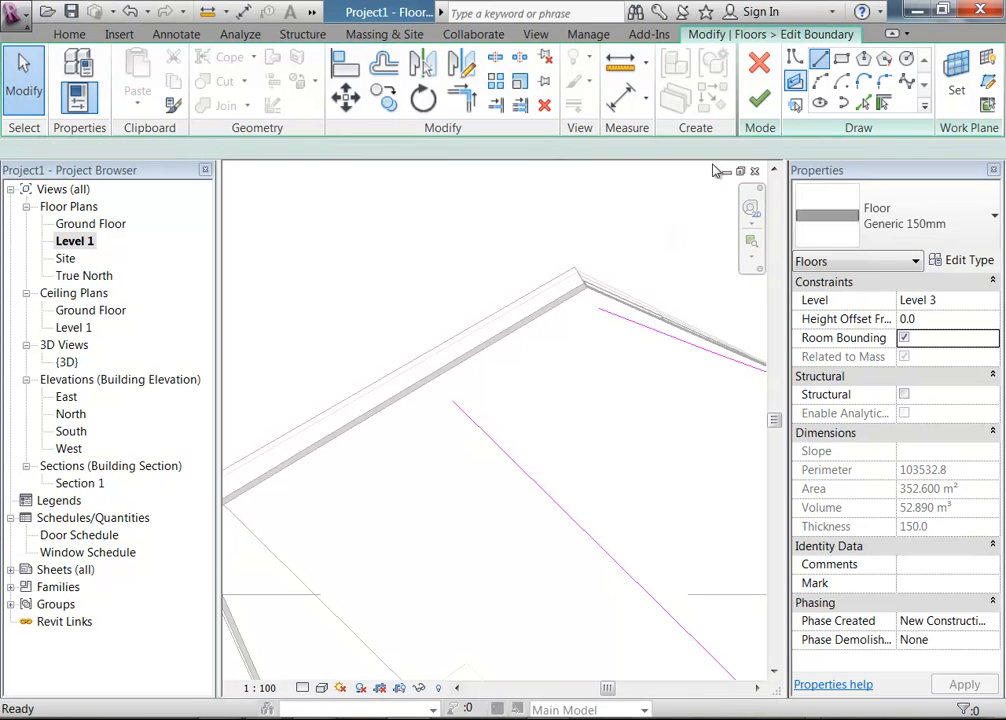
click(598, 309)
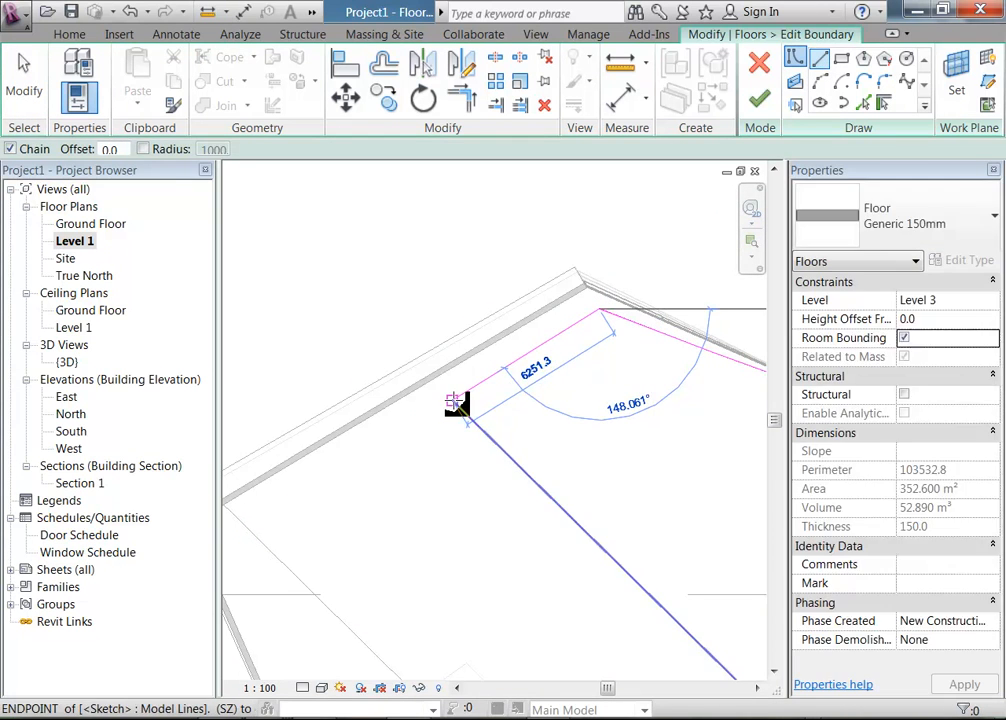
right_click(416, 310)
click(448, 318)
right_click(421, 287)
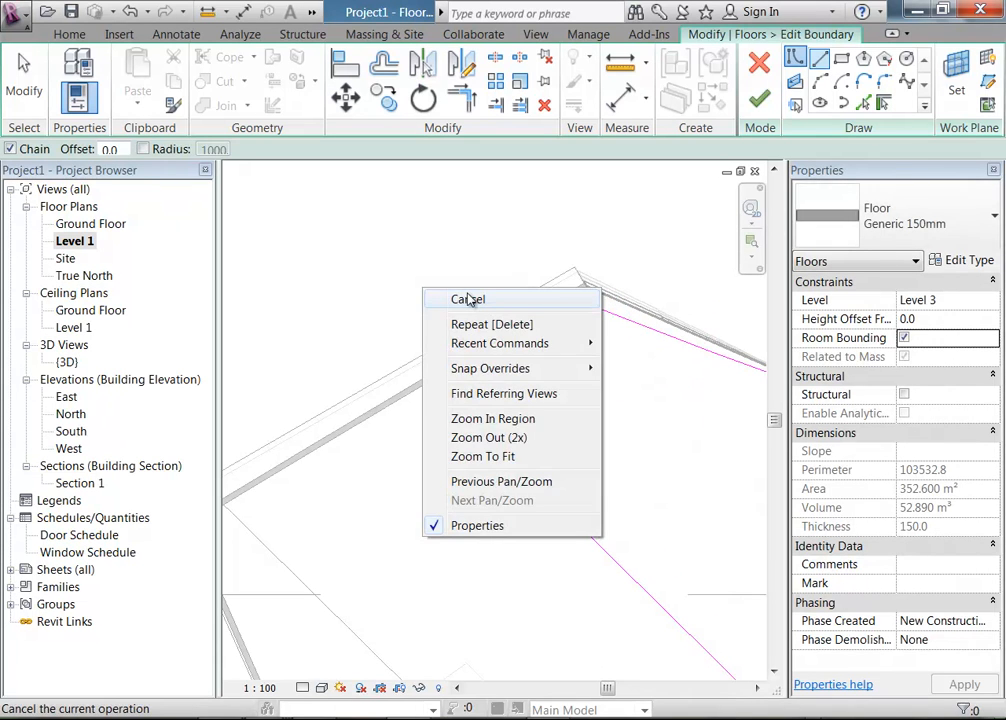
Step: End line drawing and finish the Level 3 floor's boundary sketch
click(465, 299)
click(759, 100)
scroll(512, 300, down, 3)
middle_drag(512, 404, 499, 345)
scroll(499, 345, down, 1)
click(359, 260)
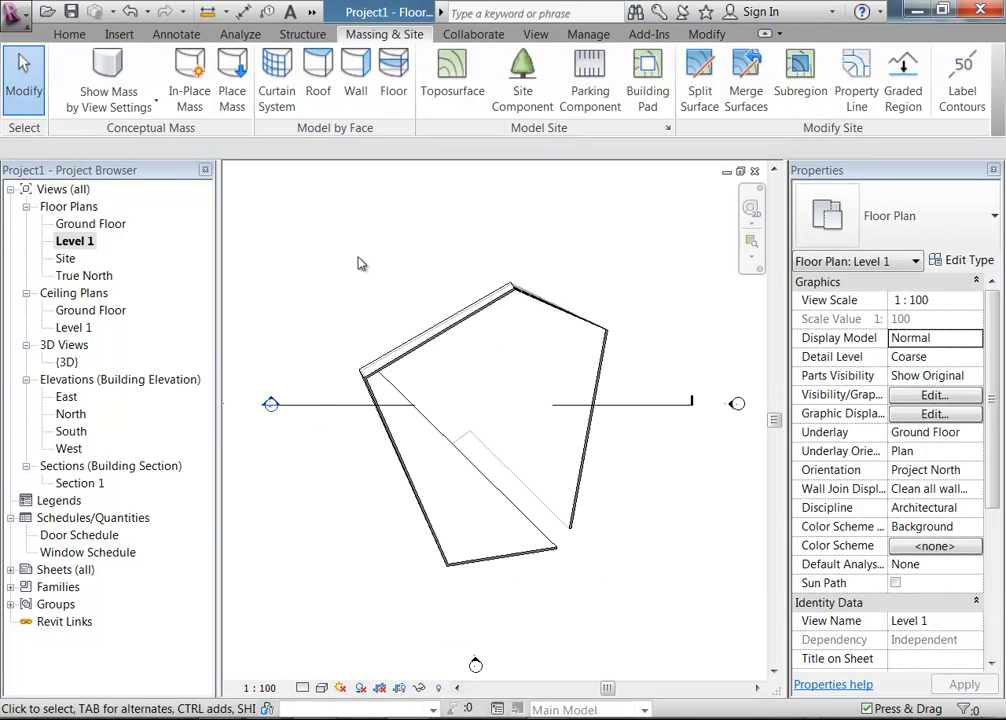
Step: Create new floor plan views for Level 4 and Level 5
click(535, 36)
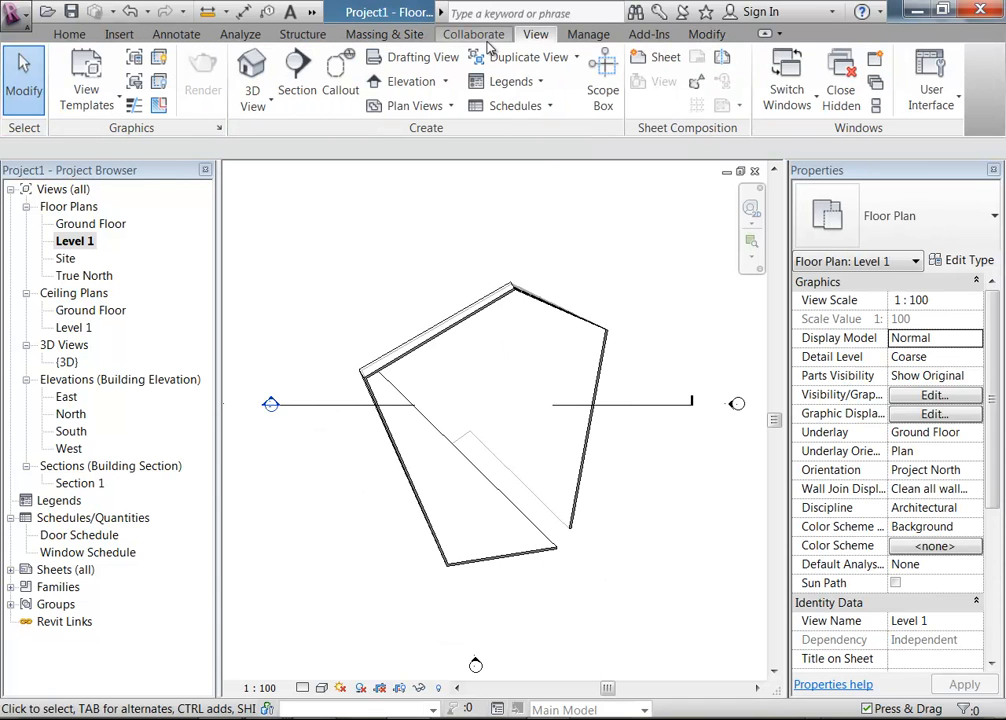
click(405, 106)
click(388, 142)
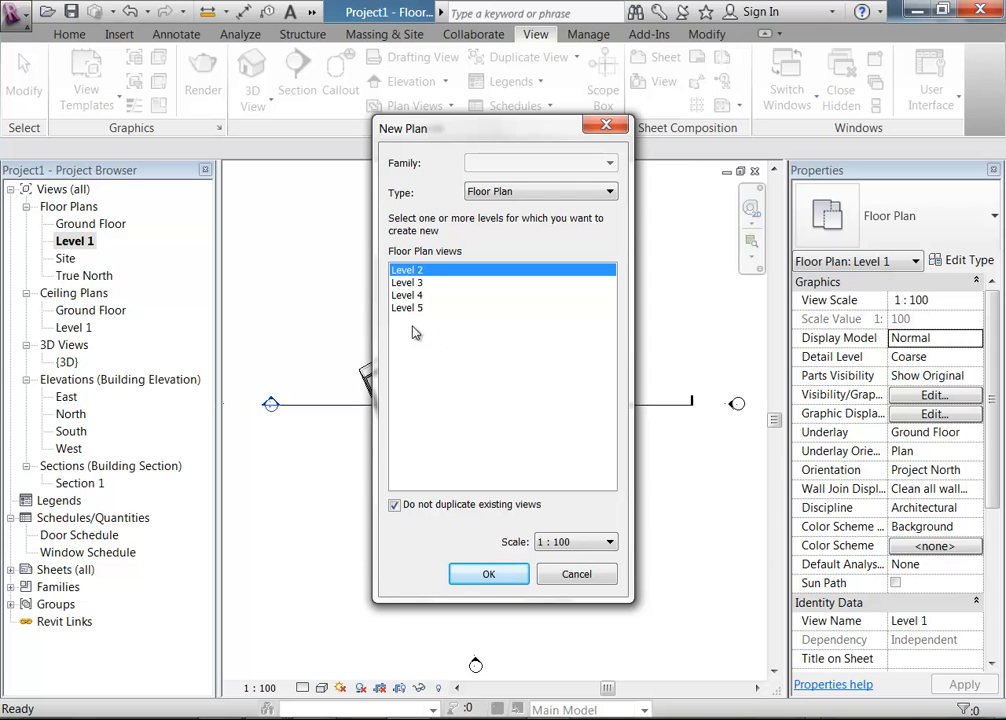
drag(413, 297, 420, 351)
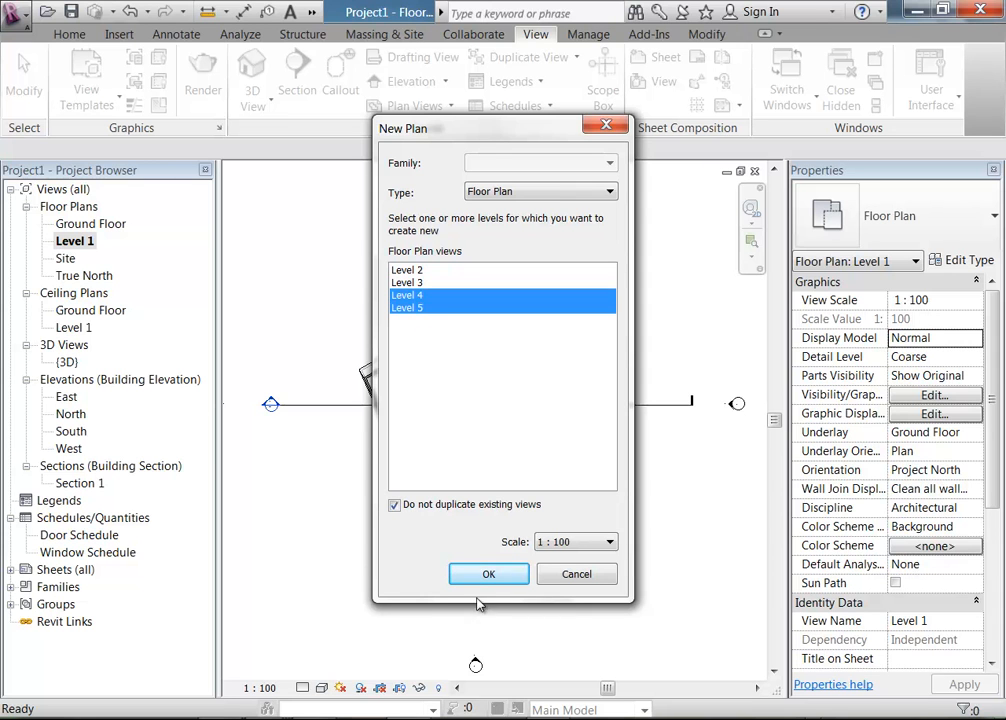
click(500, 573)
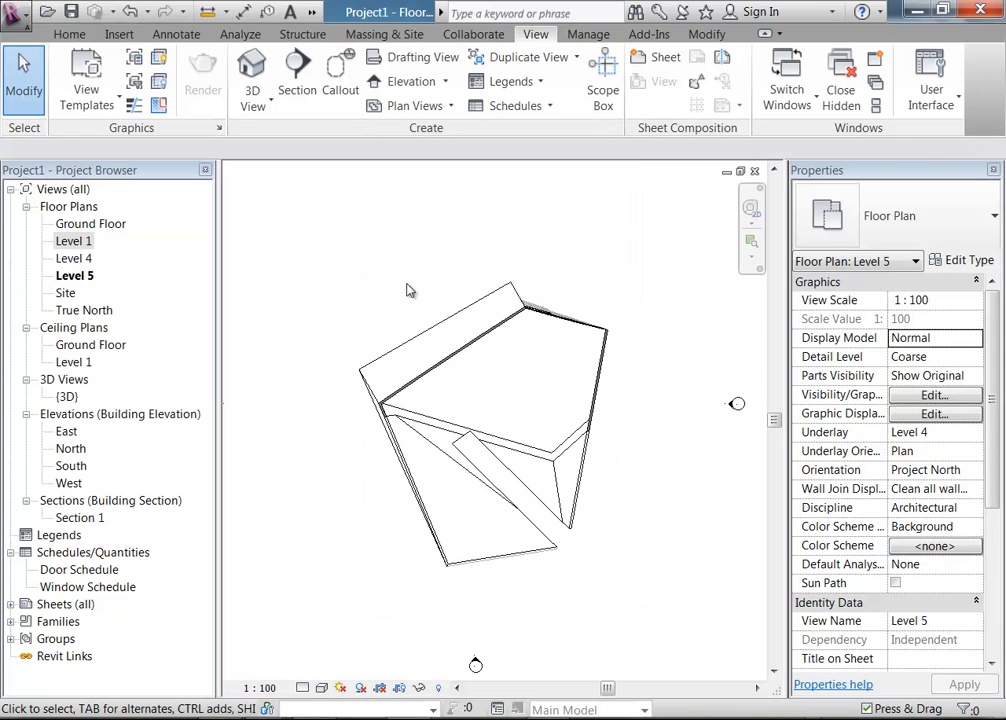
Step: In the {3D} view, edit the ground floor slab's boundary and delete the three slot edges at the open wall corner
click(68, 397)
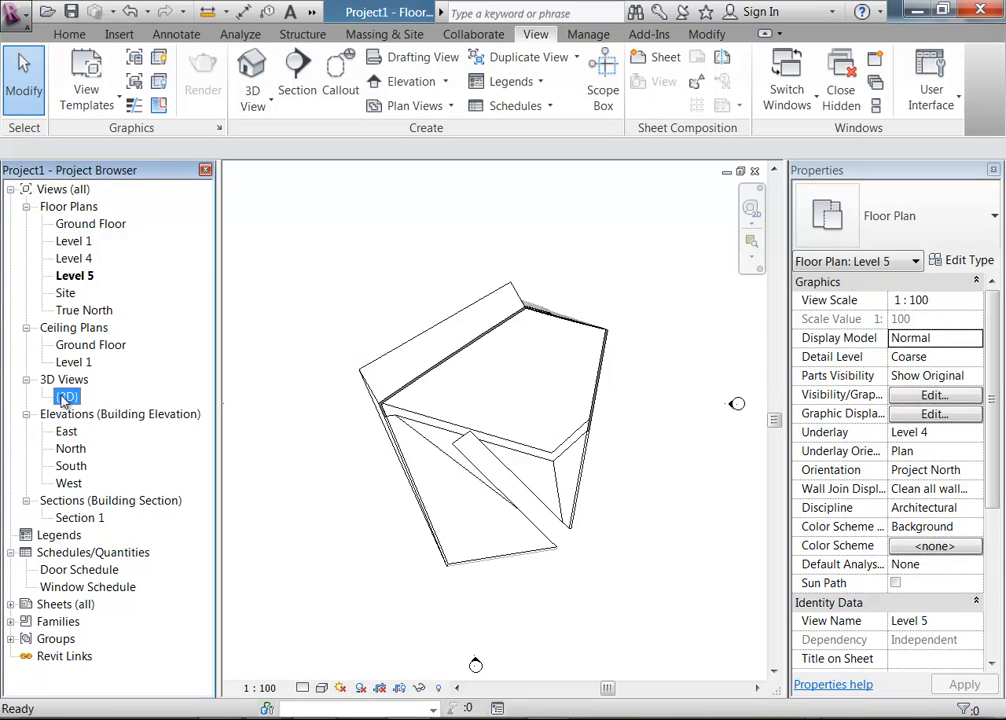
double_click(68, 398)
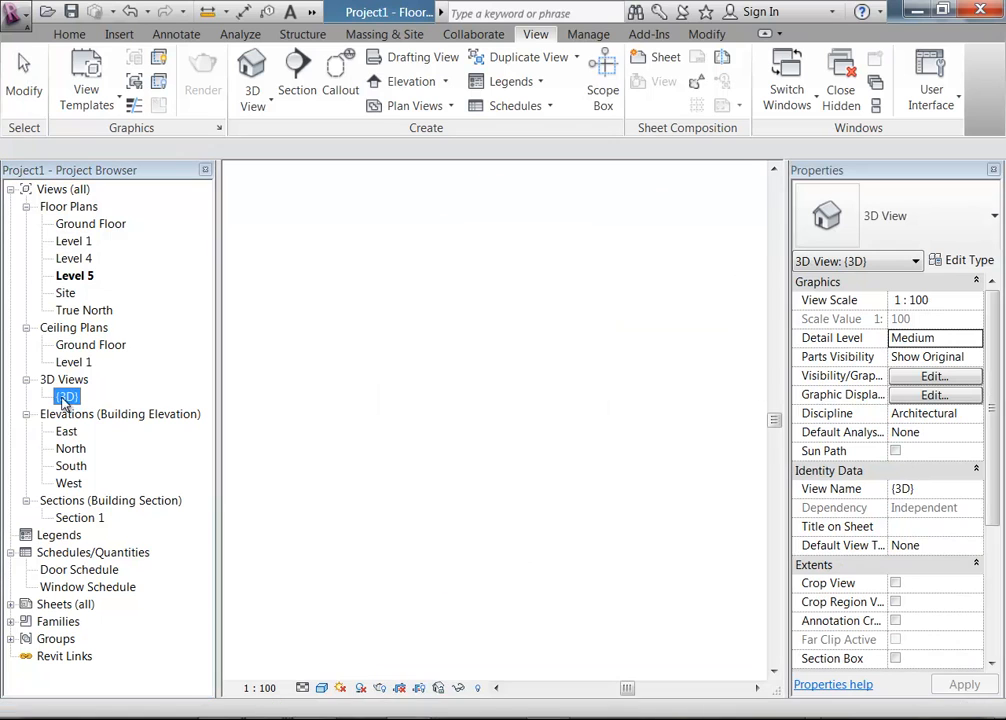
shift+middle_drag(746, 576, 503, 645)
scroll(503, 645, up, 3)
scroll(395, 552, up, 2)
scroll(395, 552, up, 1)
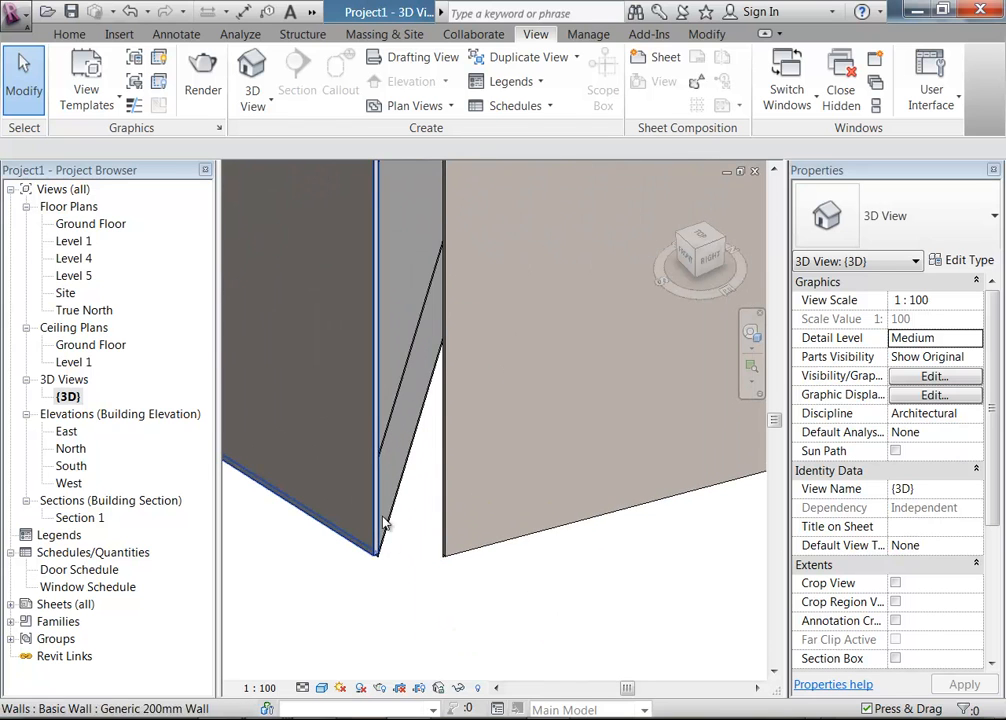
click(734, 92)
drag(516, 411, 418, 463)
shift+middle_drag(418, 463, 492, 501)
scroll(546, 497, down, 3)
scroll(483, 527, up, 6)
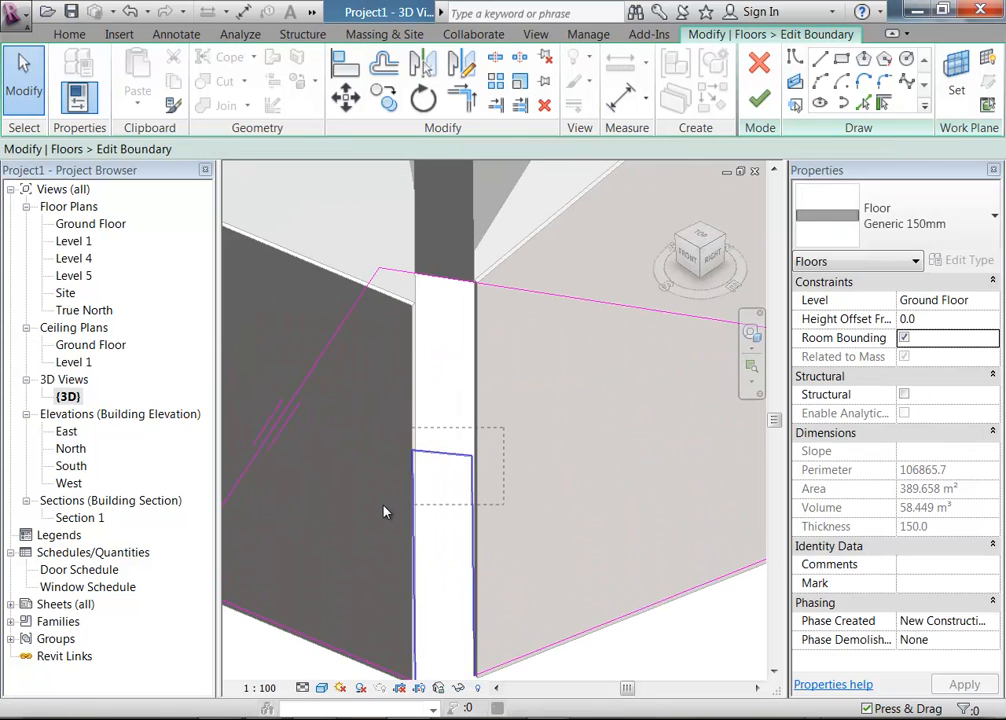
key(Delete)
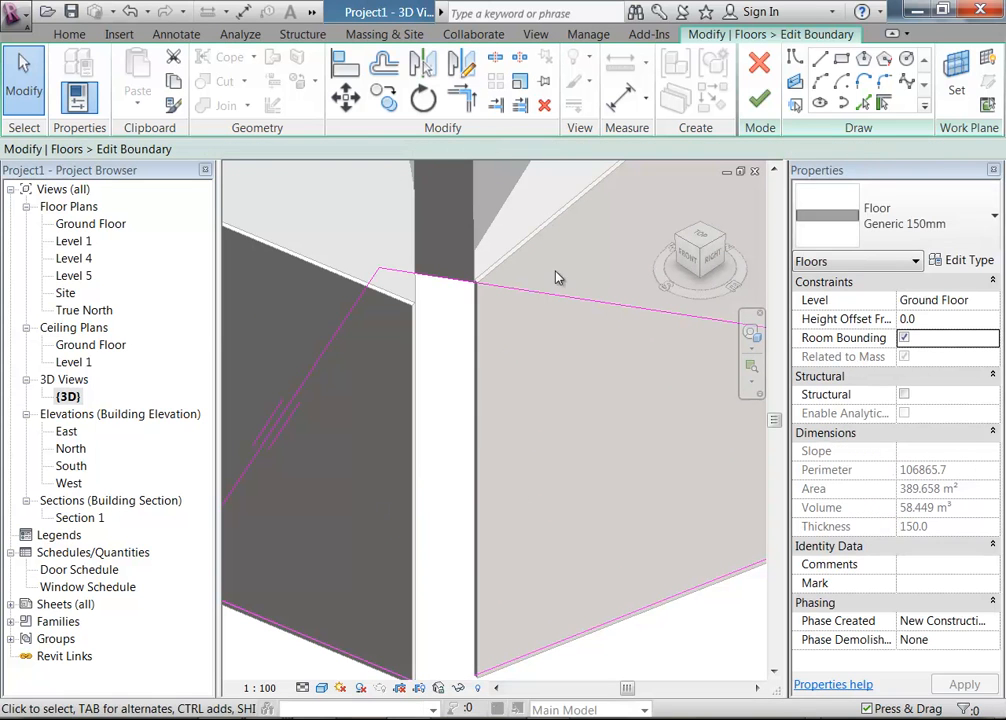
Step: Extend the two outer boundary edges at the gap to meet in a corner and finish the ground floor sketch
click(461, 98)
middle_drag(437, 272, 466, 137)
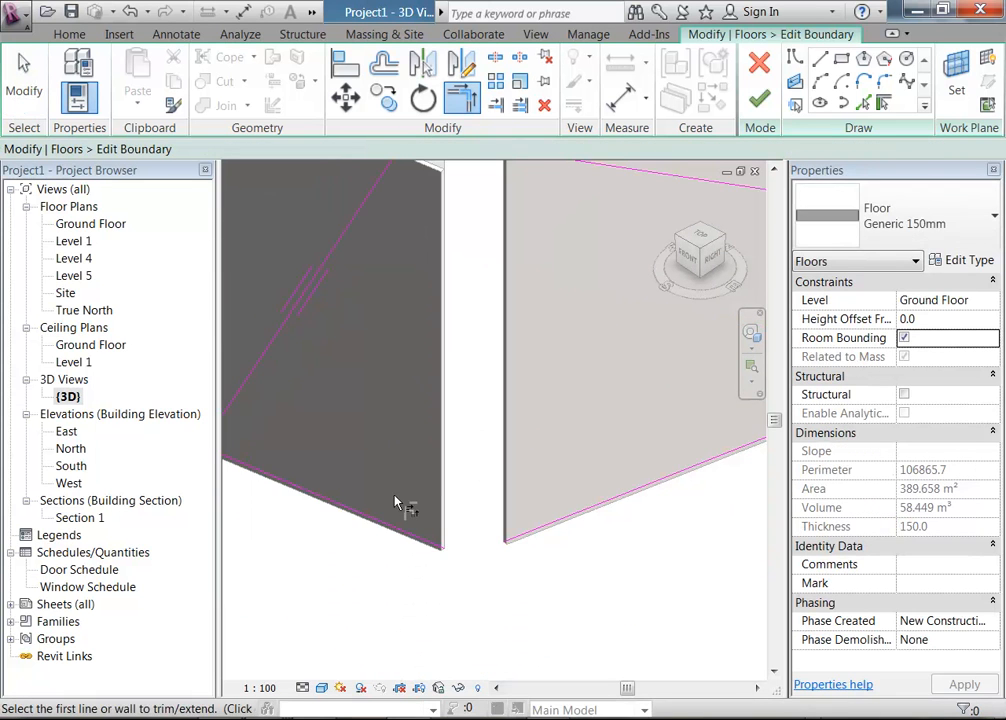
scroll(396, 495, down, 1)
click(419, 527)
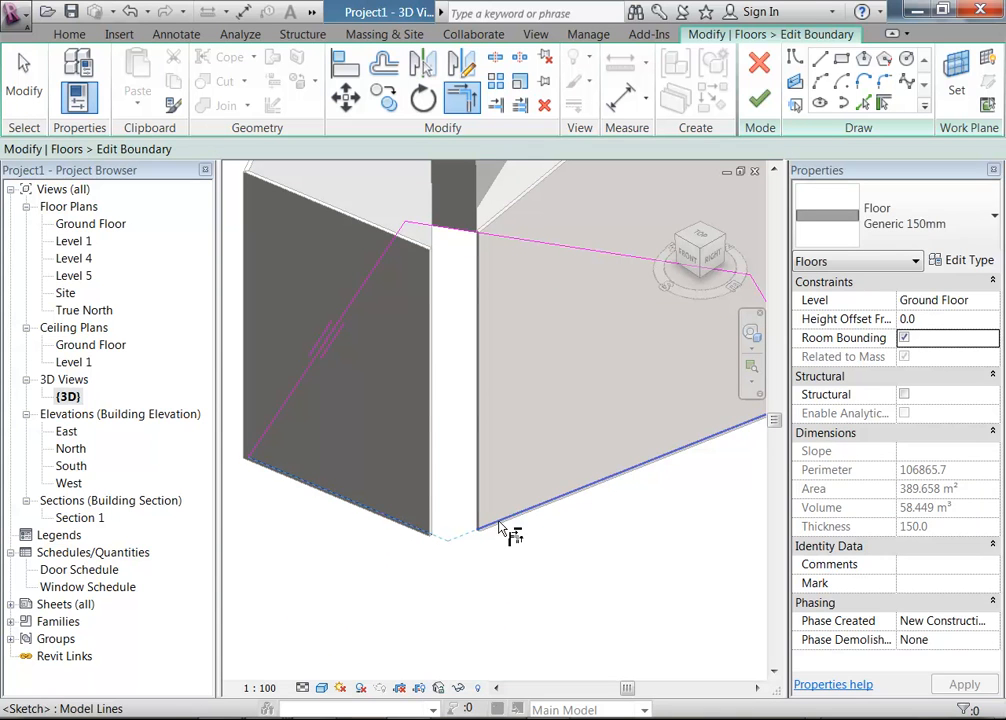
click(510, 516)
click(762, 68)
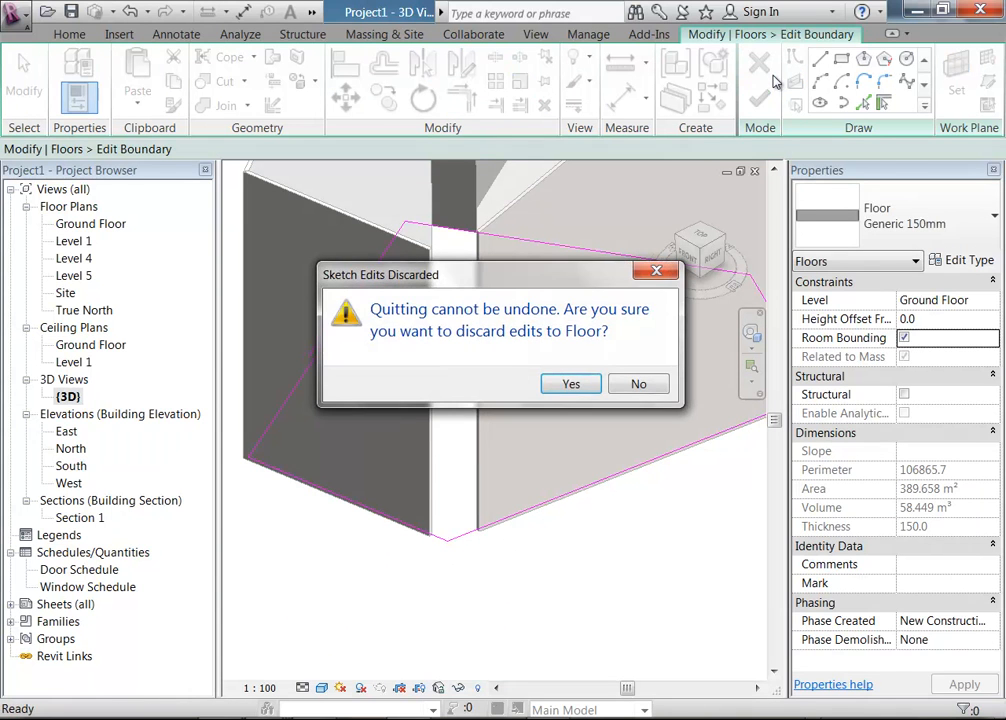
click(638, 384)
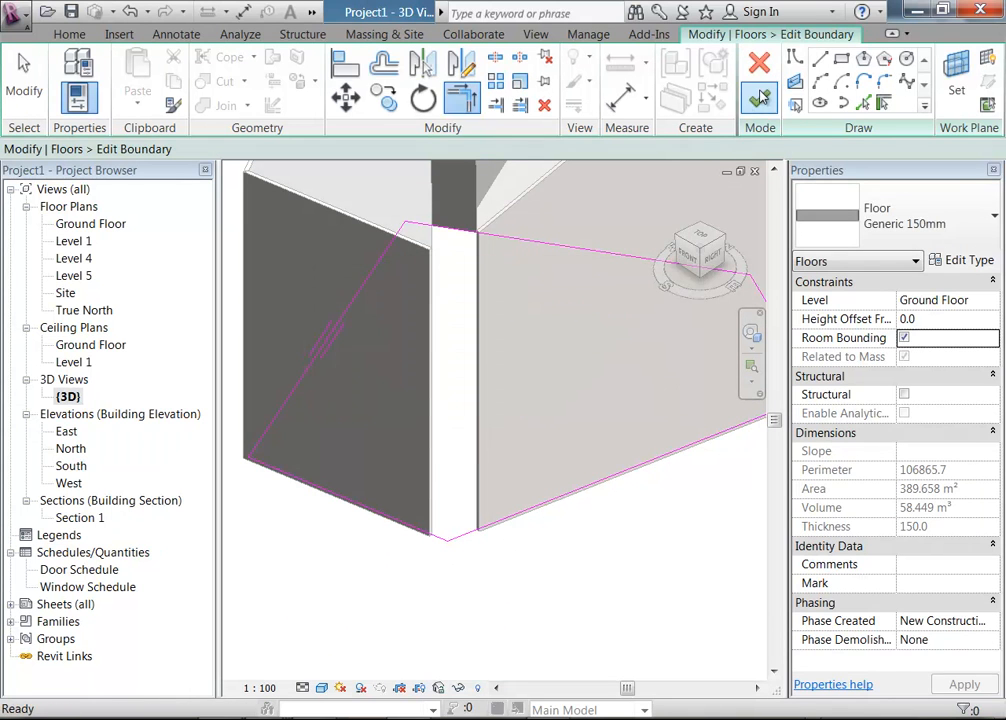
click(327, 566)
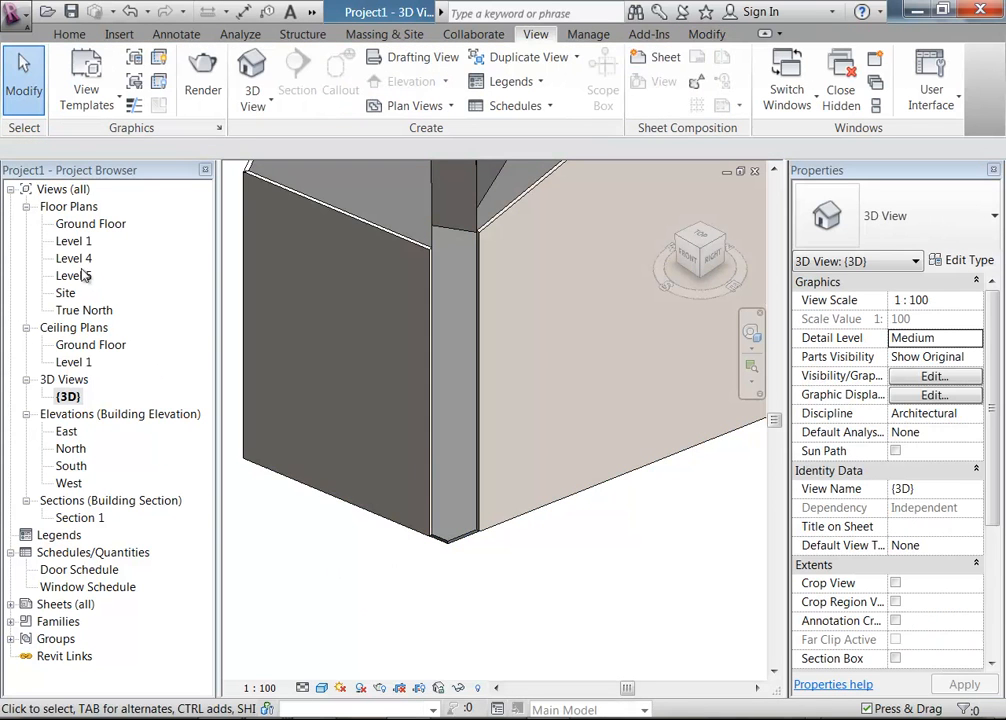
Step: Place a camera in the Ground Floor plan just inside the building's southernmost corner, aimed north-northeast beyond the opposite walls
double_click(80, 225)
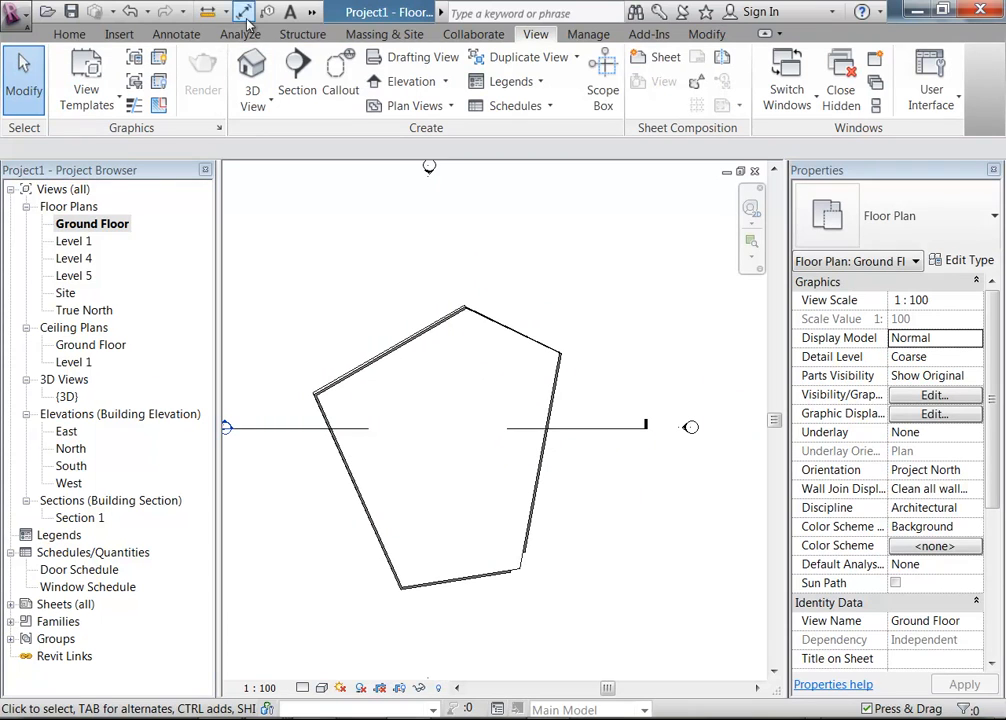
click(311, 13)
click(342, 37)
click(356, 84)
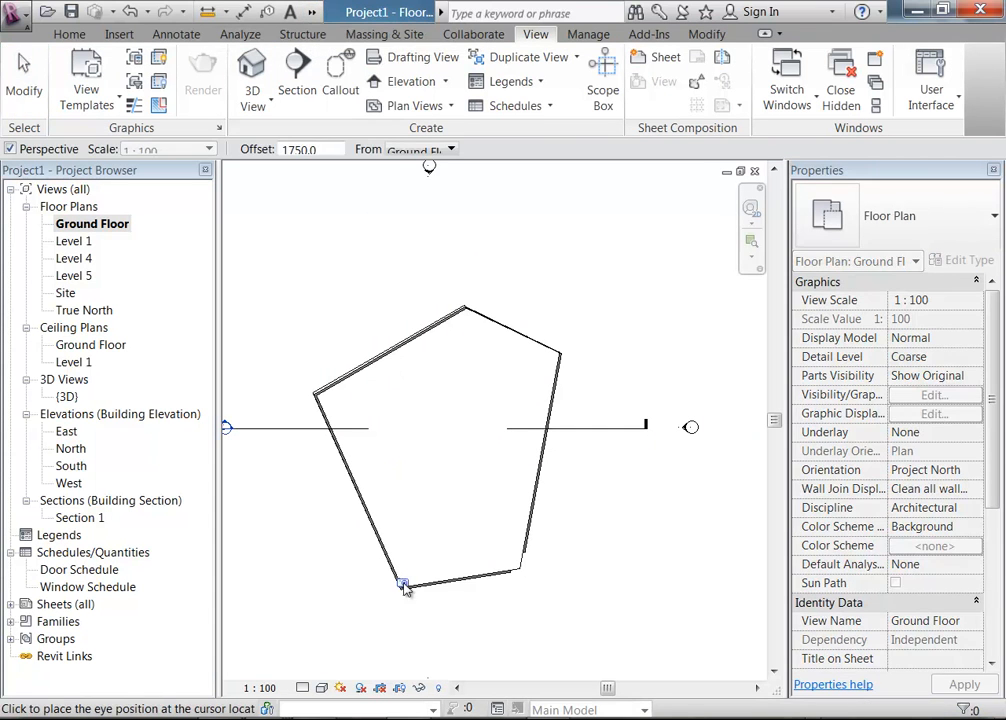
click(415, 577)
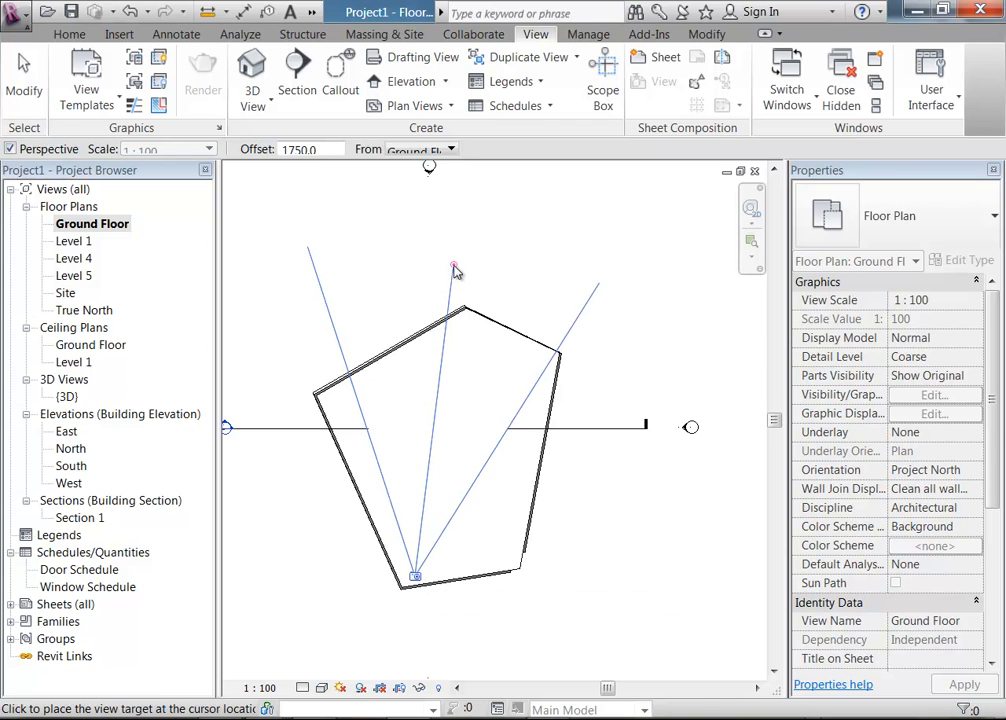
click(503, 218)
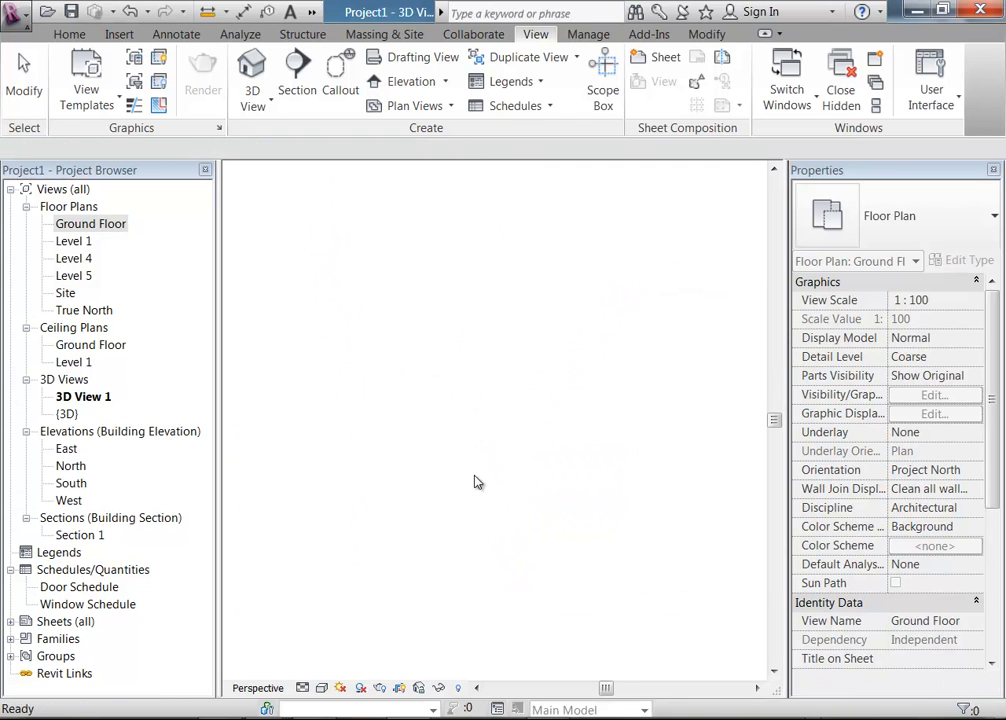
Step: Set the new camera view's visual style to Shaded and deselect its crop region
scroll(480, 440, down, 1)
middle_drag(480, 440, 455, 520)
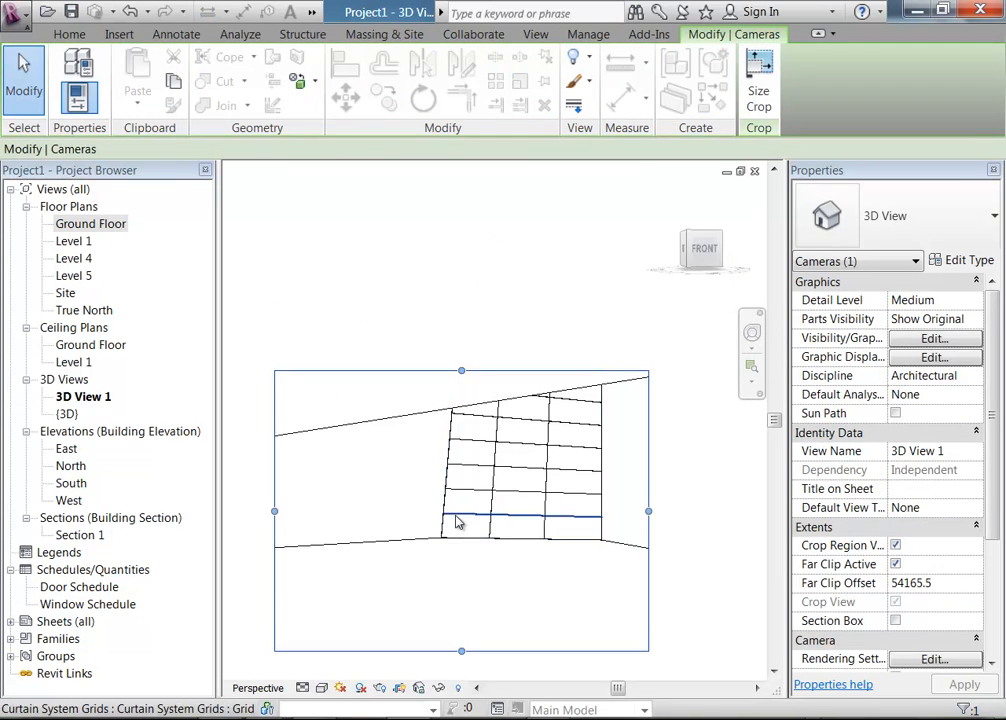
key(s)
key(d)
click(419, 422)
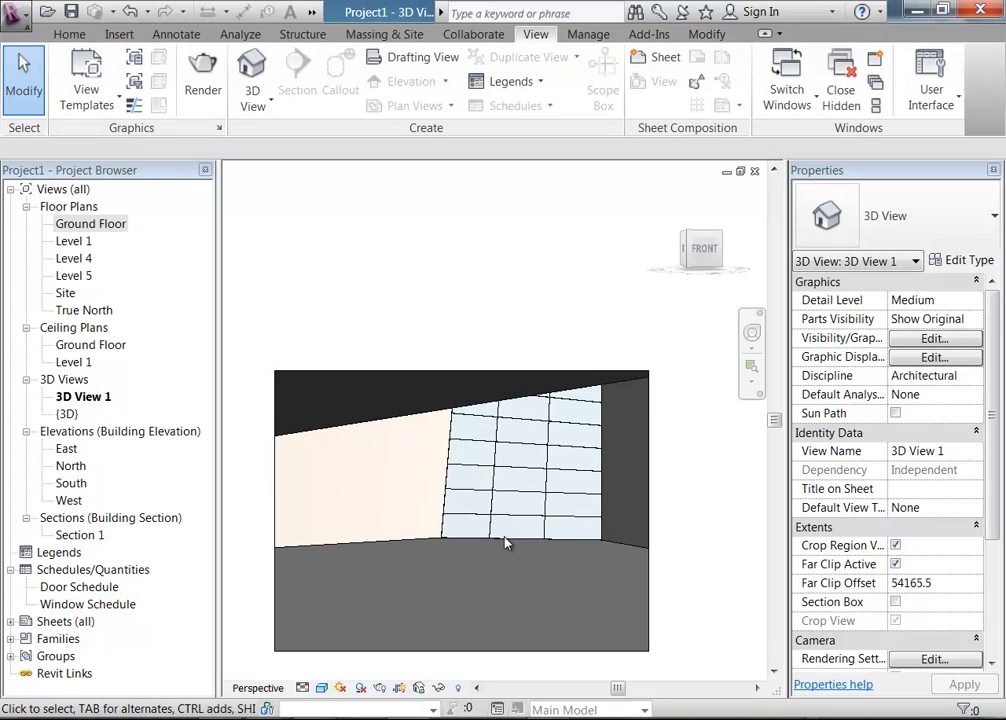
Step: Move the camera closer to the curtain system with the full navigation wheel
middle_drag(354, 291, 364, 274)
click(752, 332)
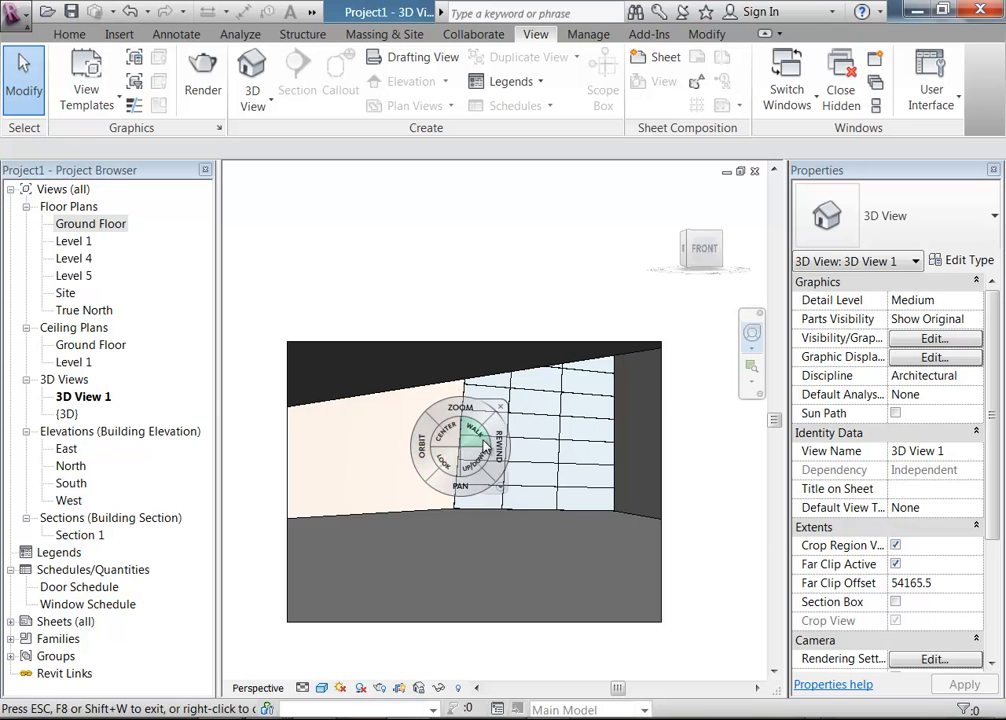
drag(484, 446, 494, 520)
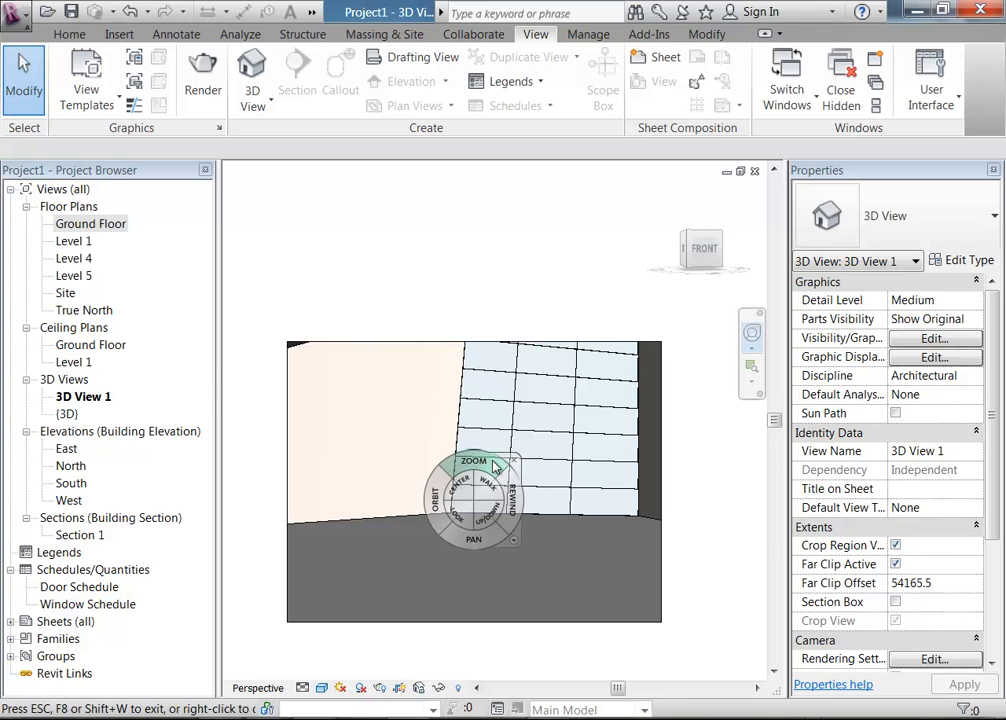
click(515, 458)
click(427, 345)
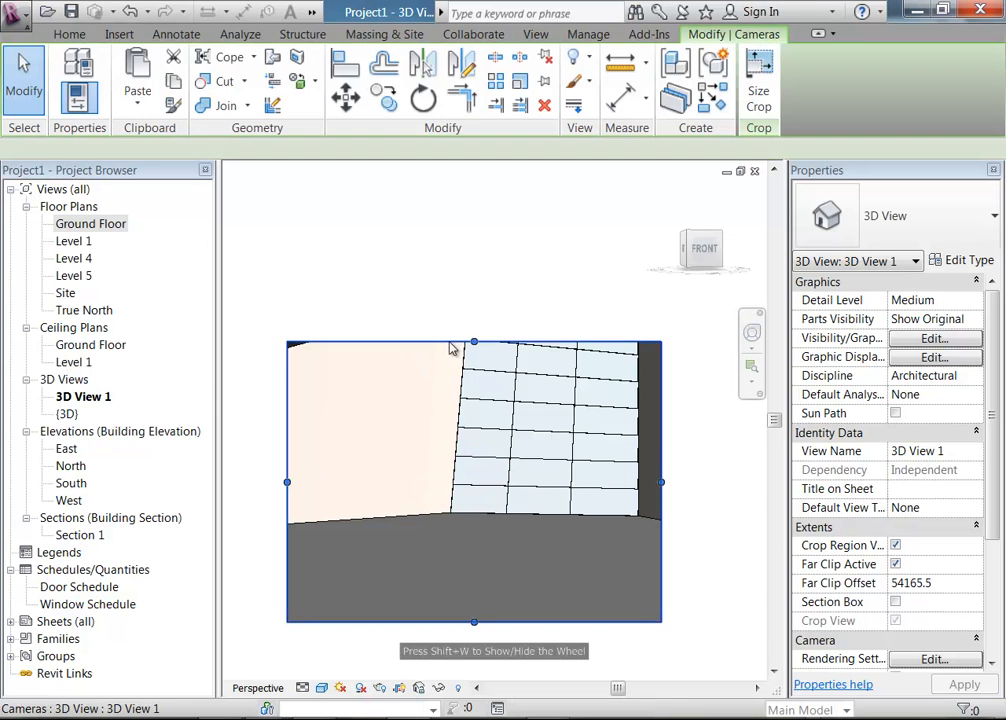
key(Escape)
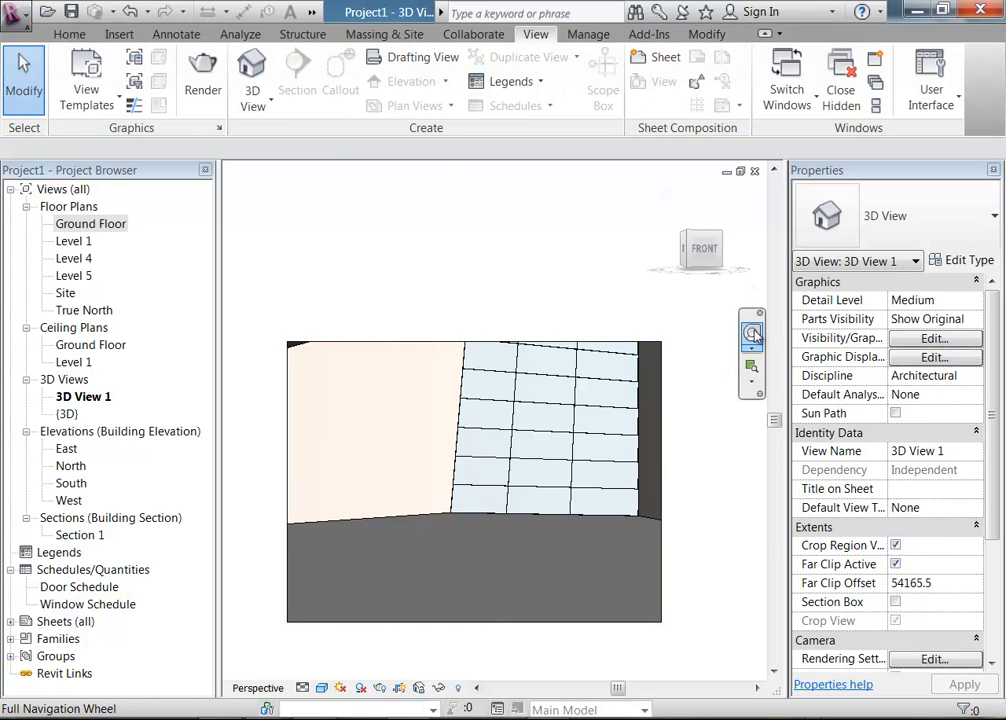
Step: Tilt the camera upward with the navigation wheel to frame the full height of the curtain system
click(752, 333)
drag(393, 425, 436, 428)
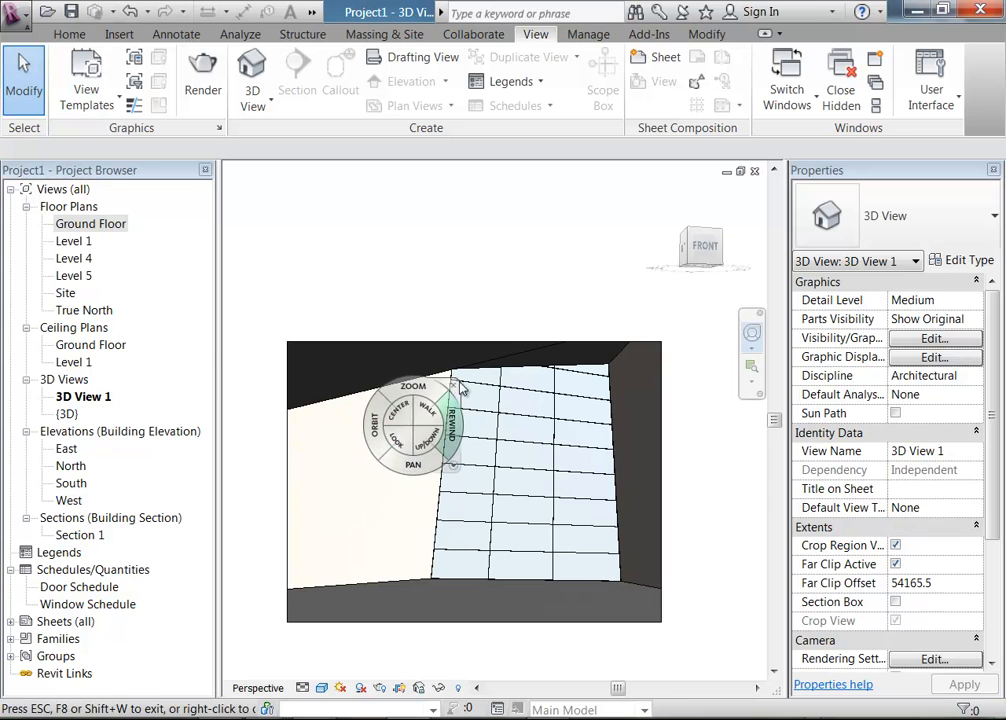
key(Escape)
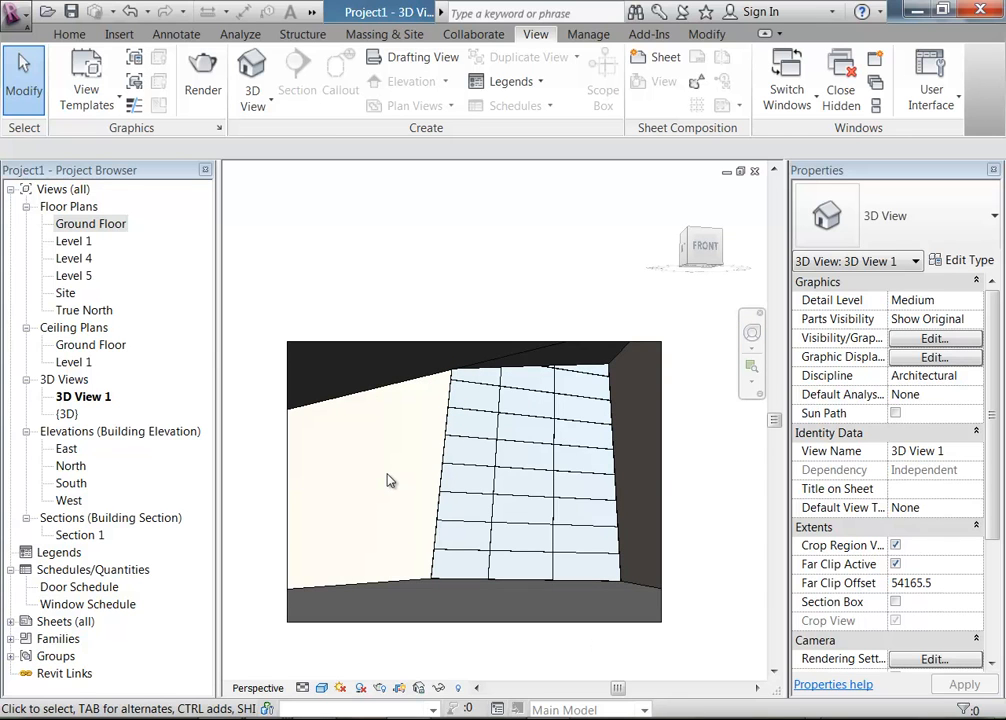
middle_drag(449, 458, 430, 417)
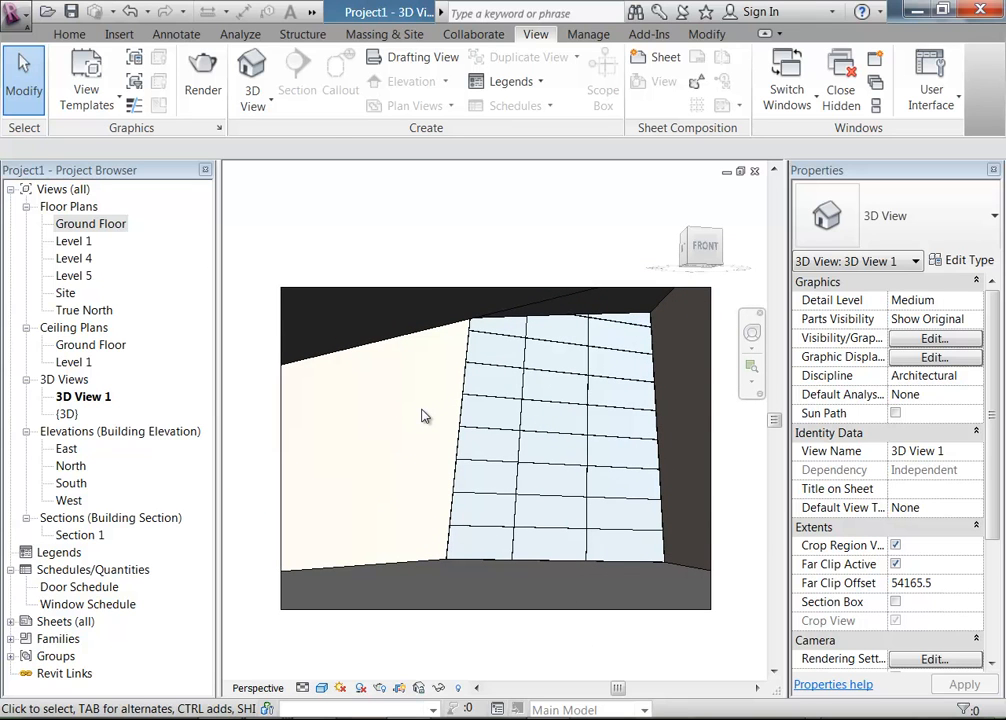
Step: Start saving the model as a project file and go up to the ID Projects folder
click(14, 12)
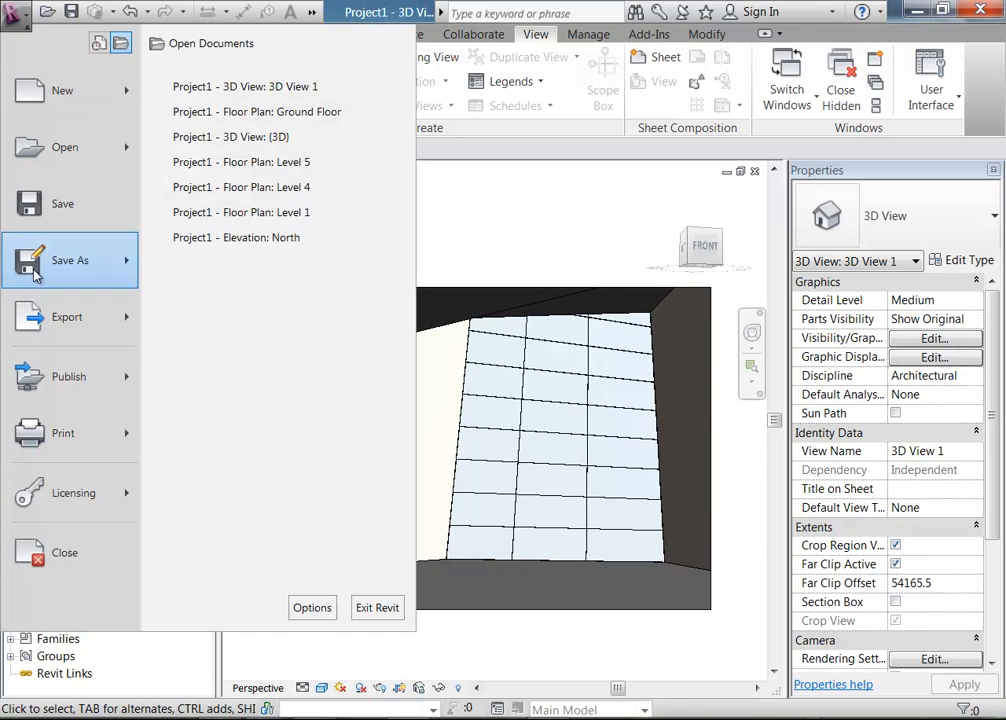
mouse_move(35, 275)
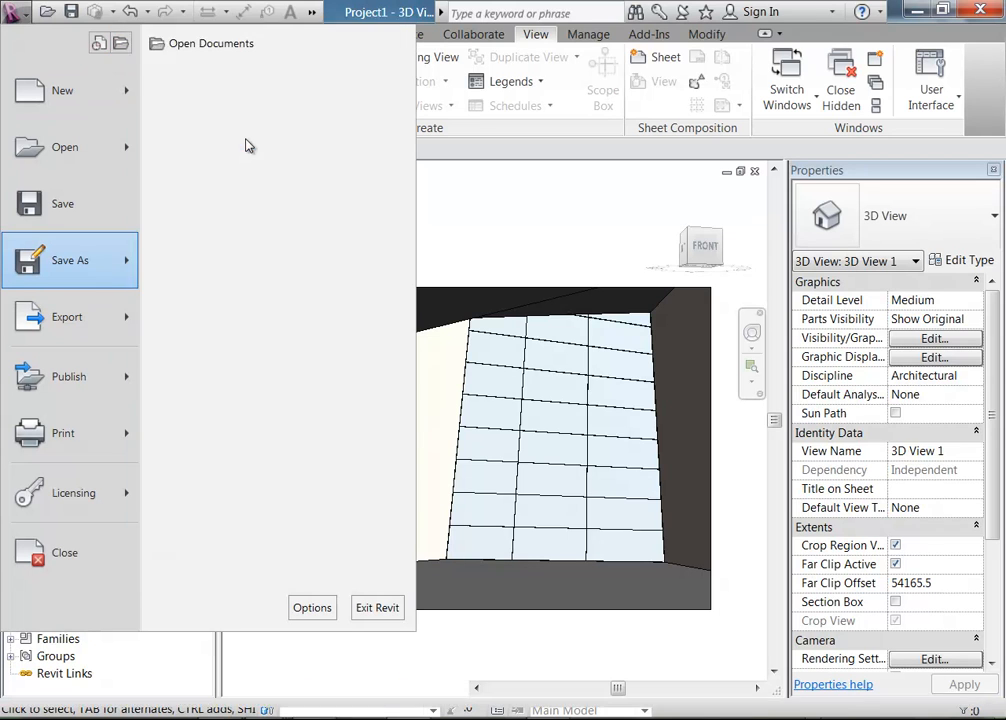
click(249, 145)
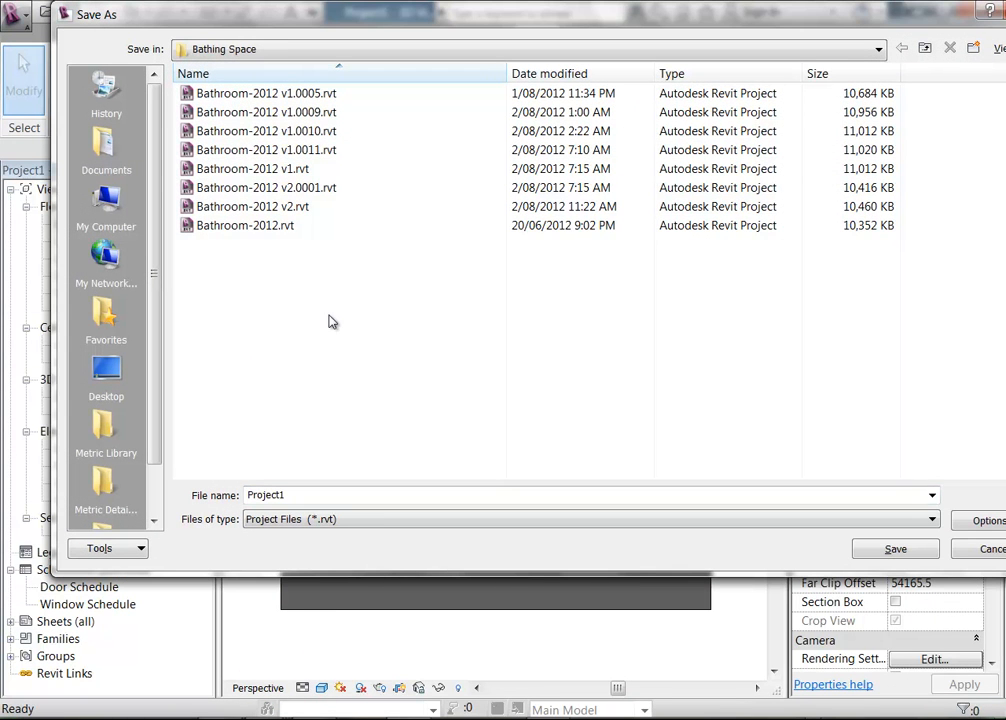
click(926, 49)
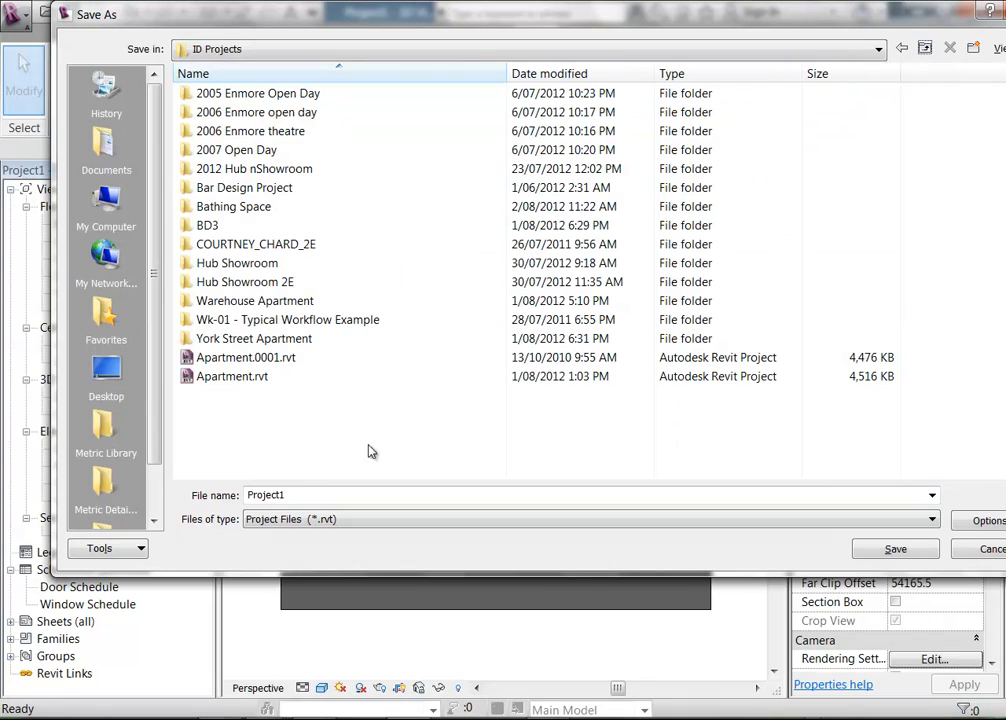
Step: Create a folder named Loftus Steet inside ID Projects and go into it
click(977, 54)
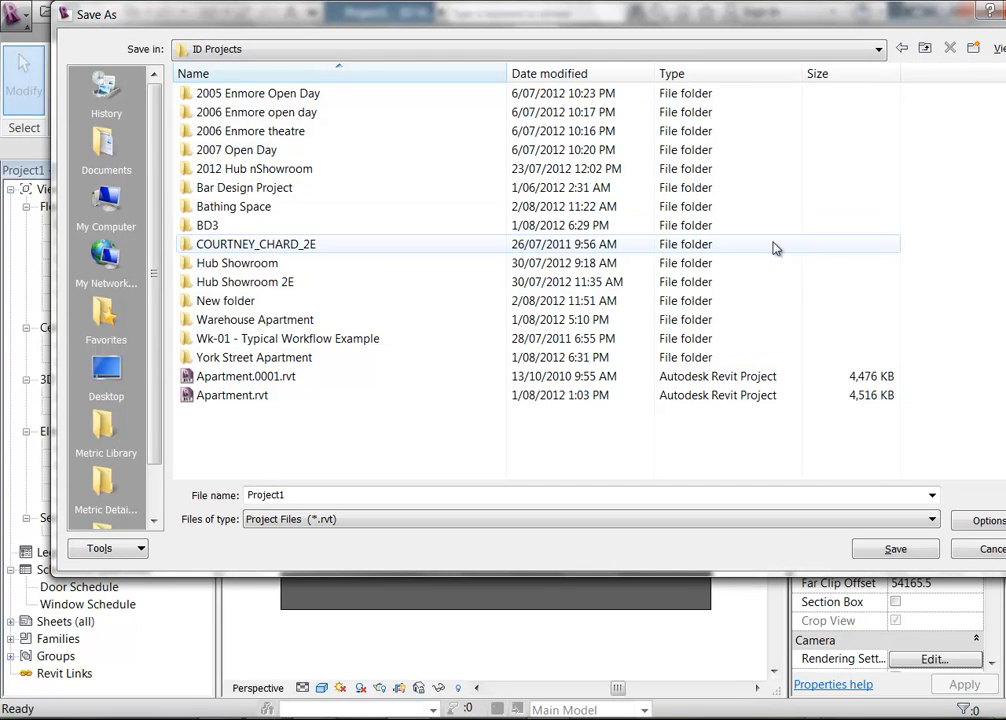
click(214, 305)
click(253, 307)
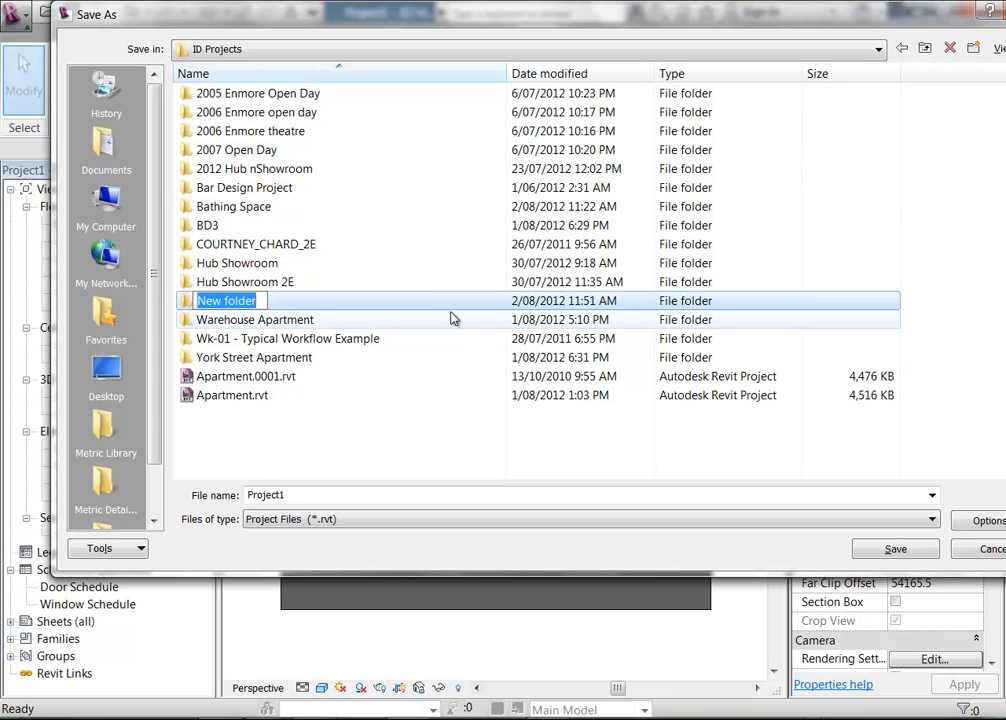
text(Loftus)
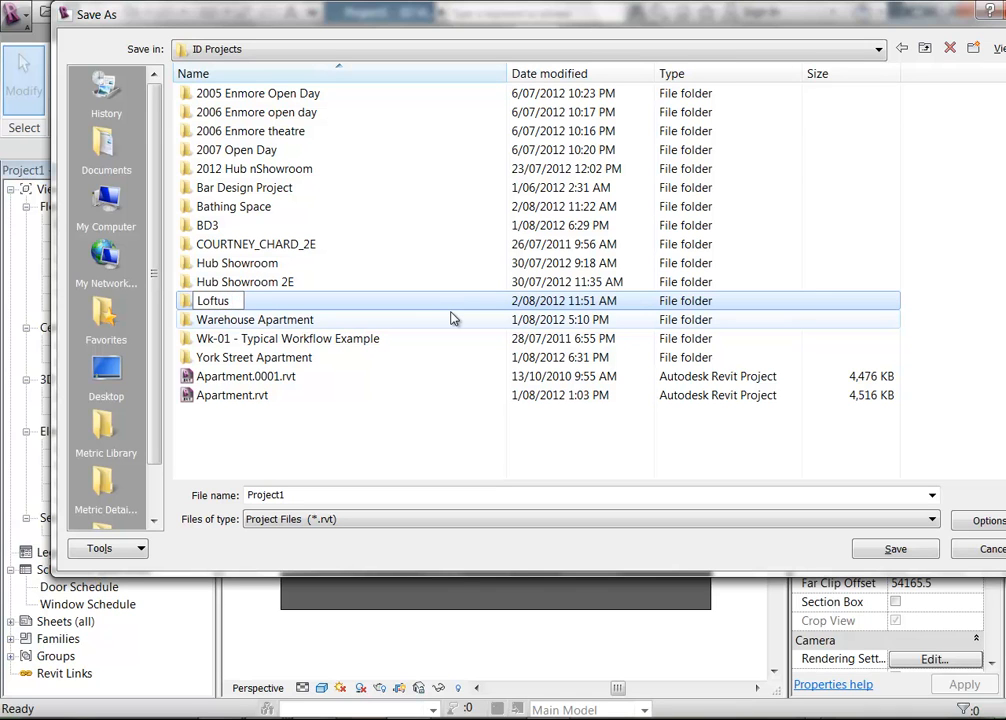
text( Ster)
key(Return)
key(Return)
Step: Name the project file Abstract Example and save it in the Loftus Steet folder
double_click(287, 495)
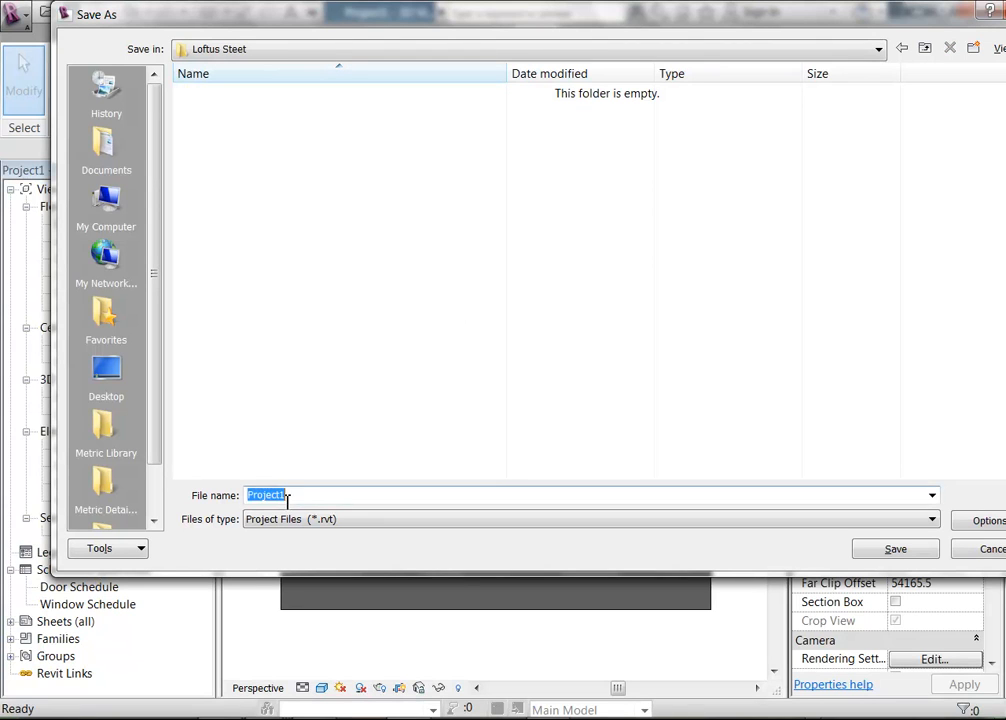
text(Abstract Example)
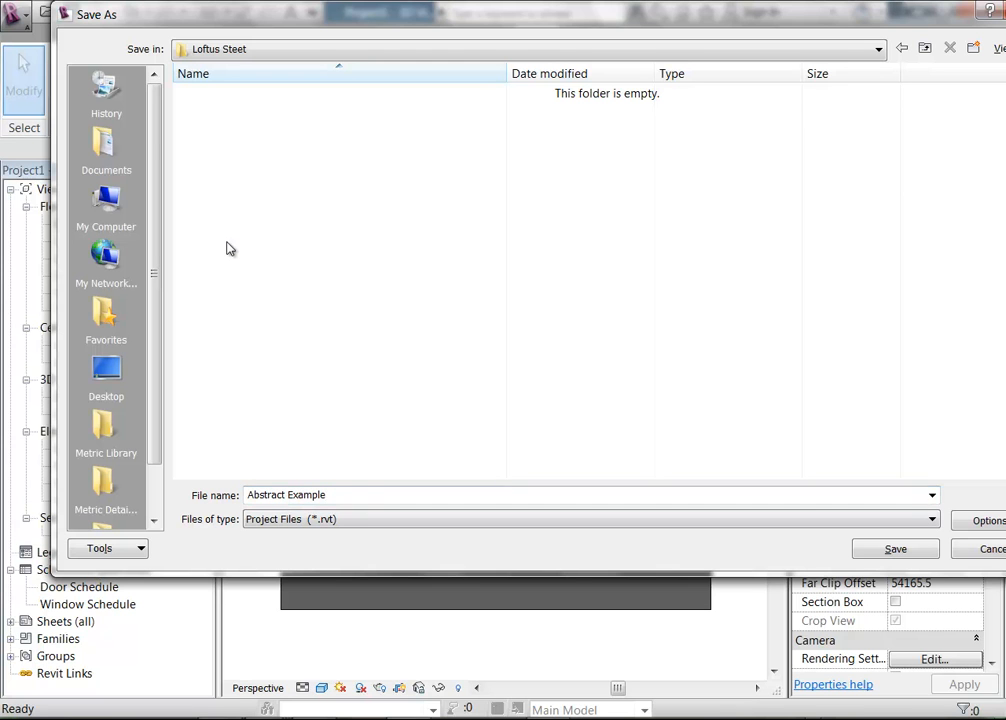
click(896, 550)
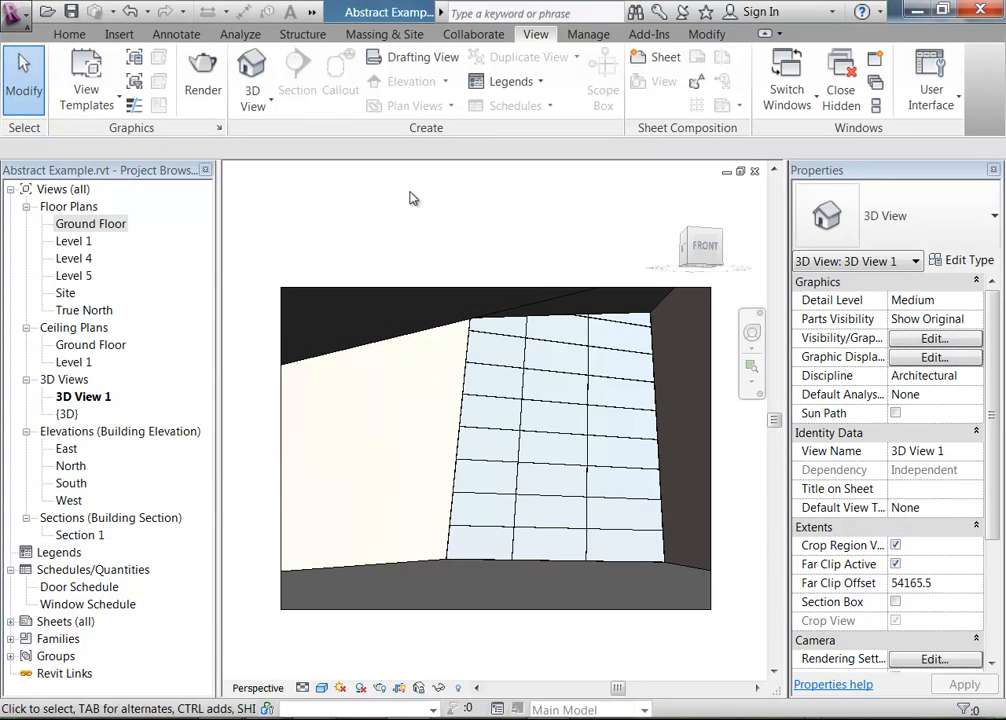
Step: Export the camera view as the FBX file AbstractExample-3DView-3DView1 into the Loftus Steet folder
click(12, 18)
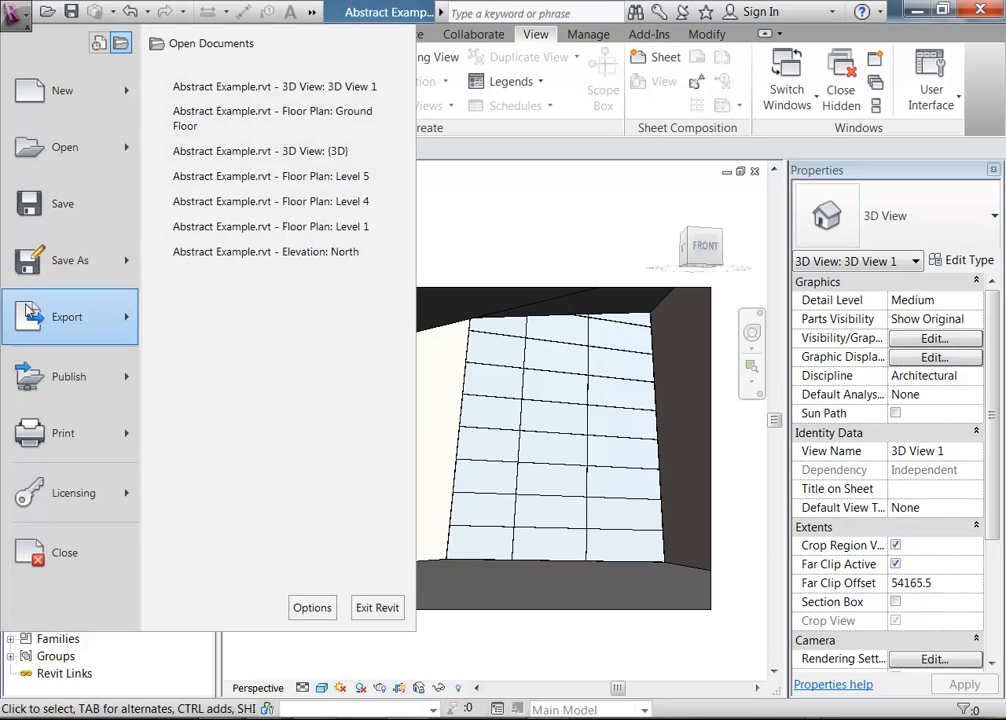
mouse_move(30, 315)
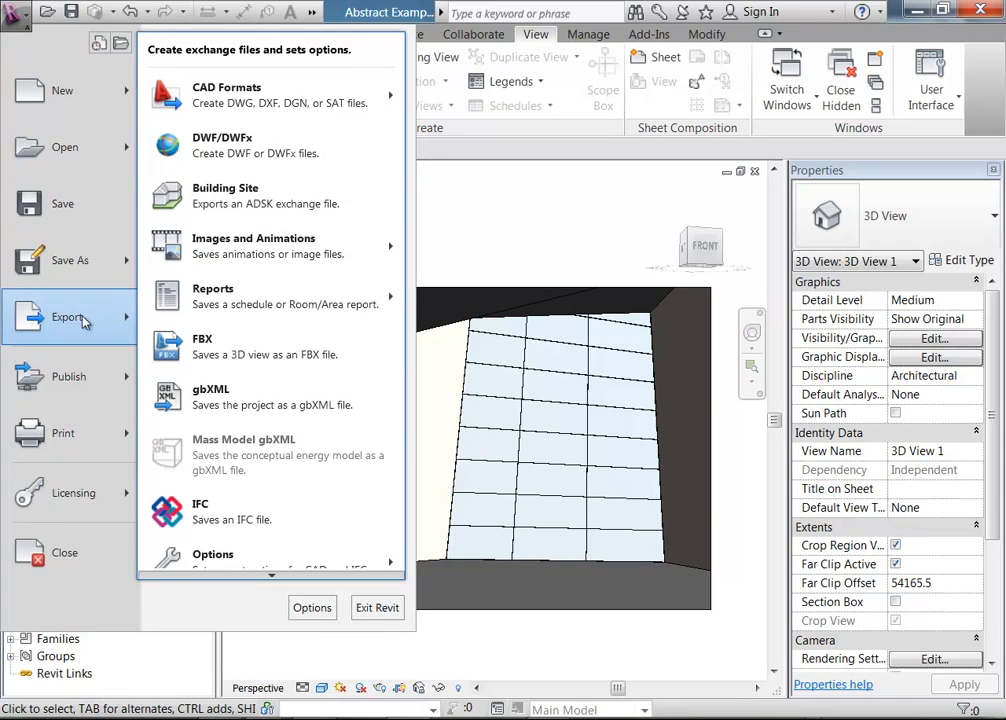
click(195, 352)
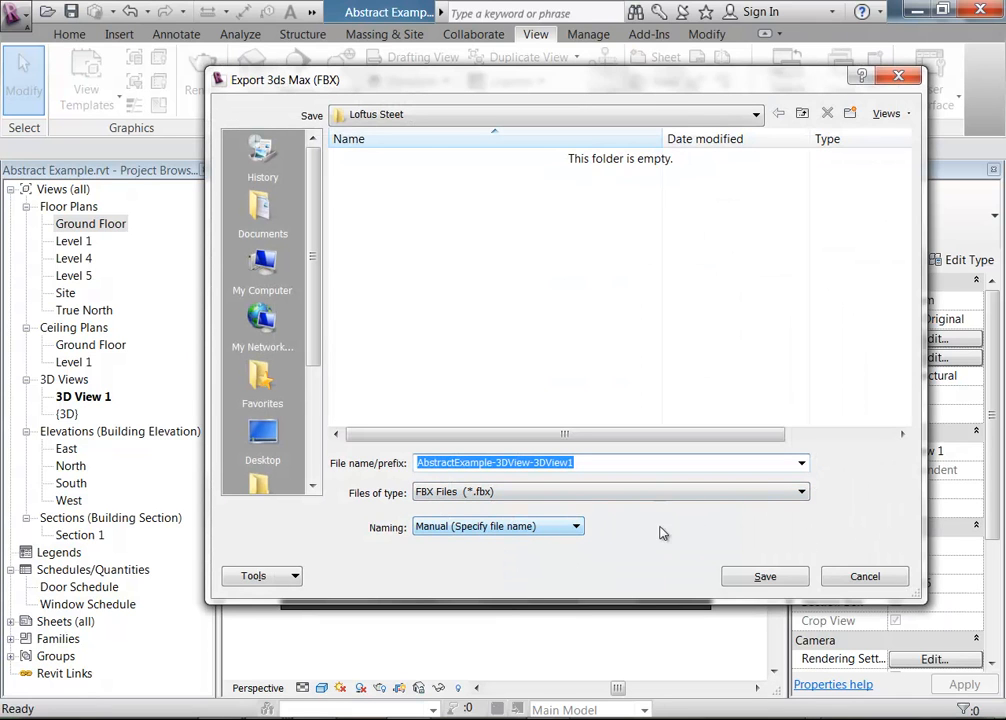
click(789, 583)
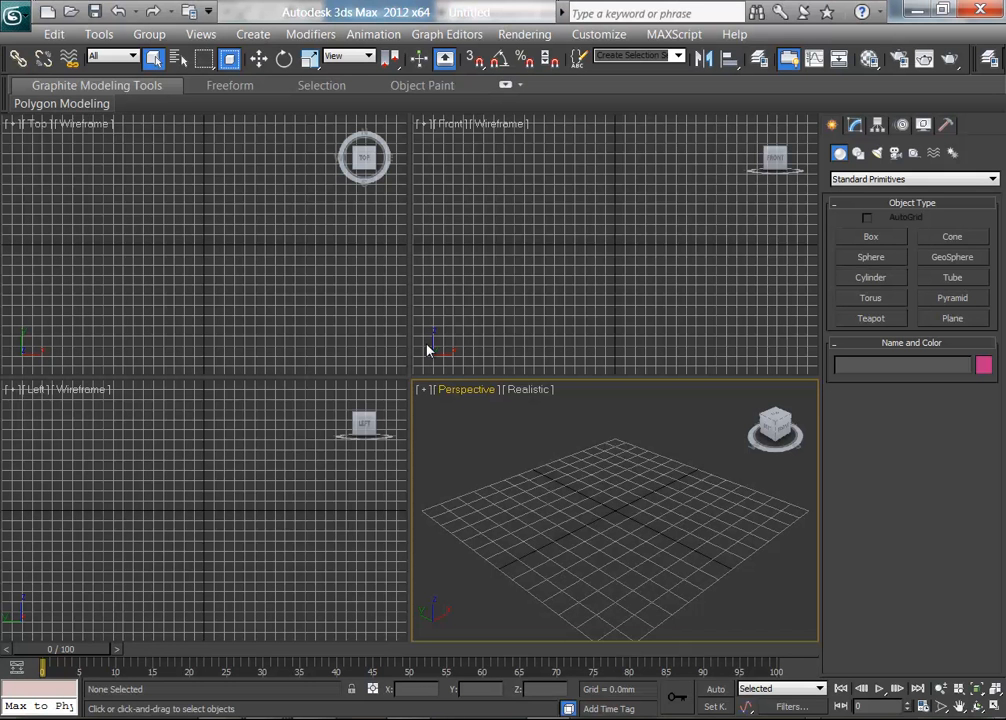
click(15, 15)
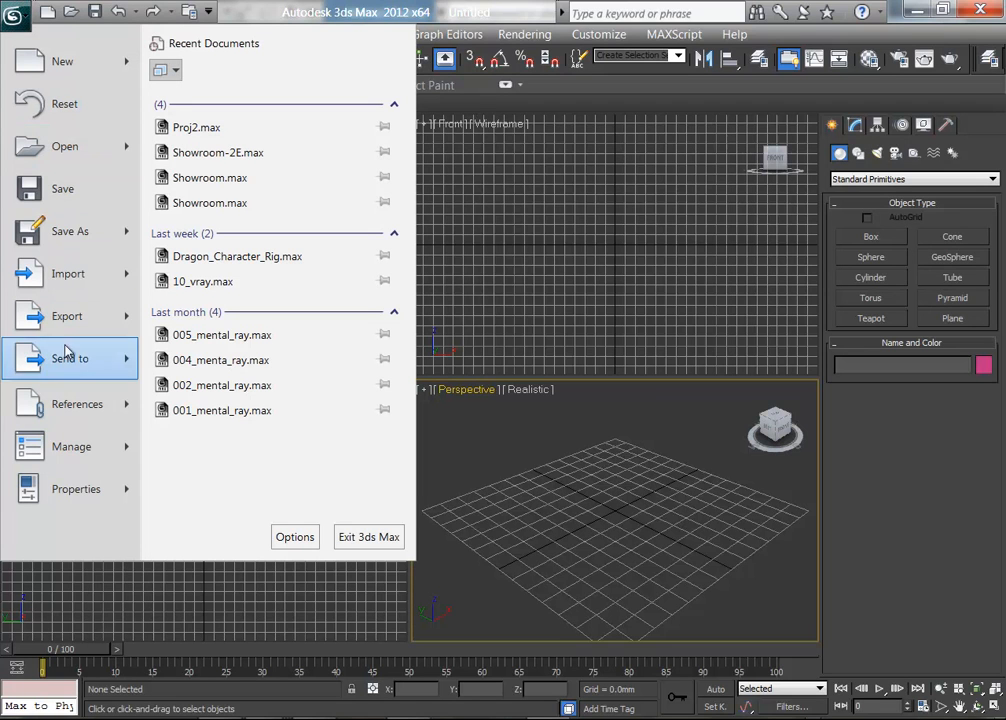
mouse_move(66, 424)
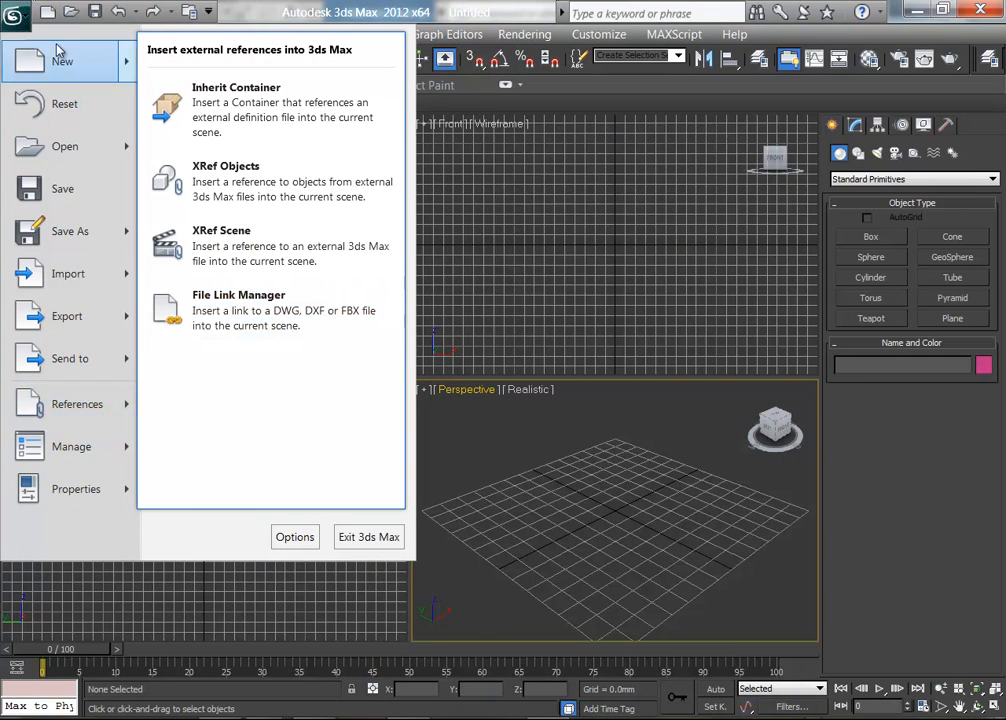
click(9, 6)
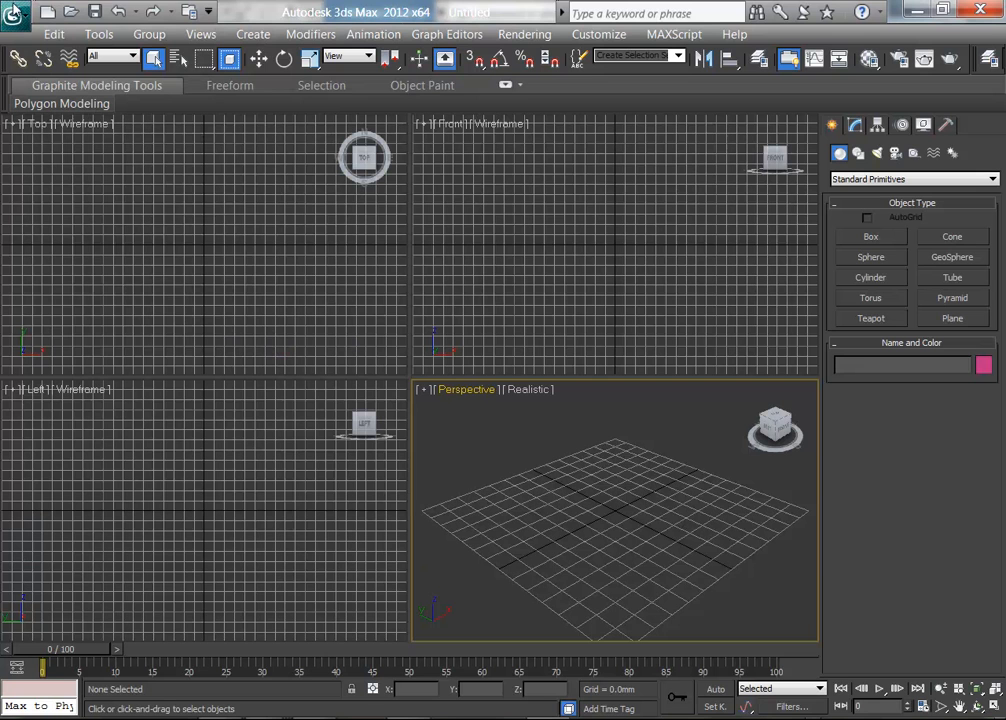
click(188, 11)
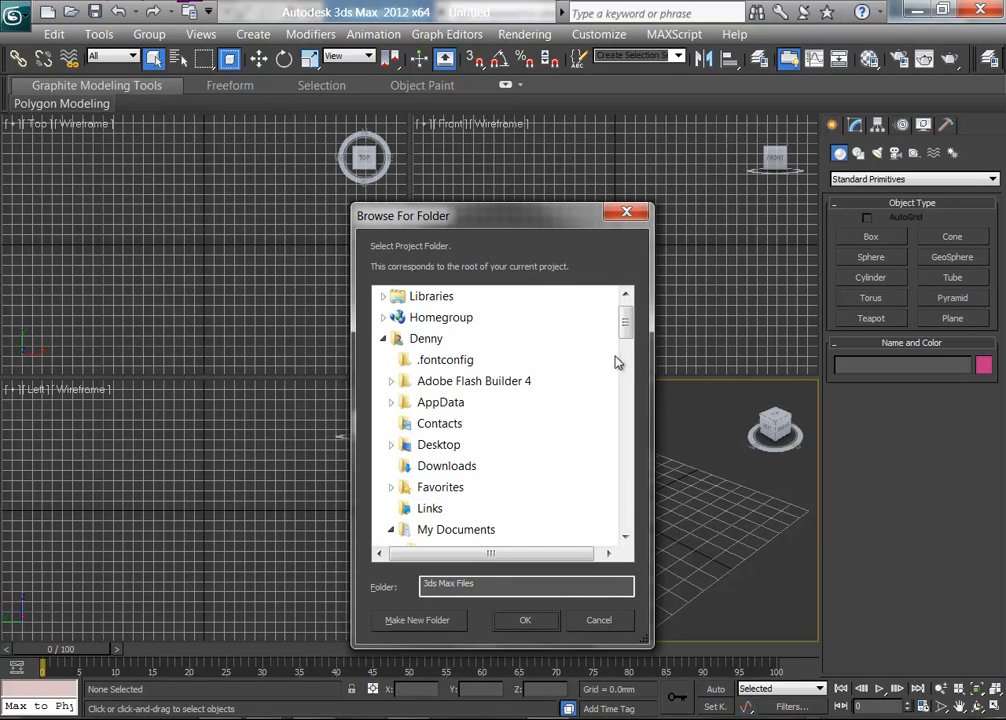
click(588, 626)
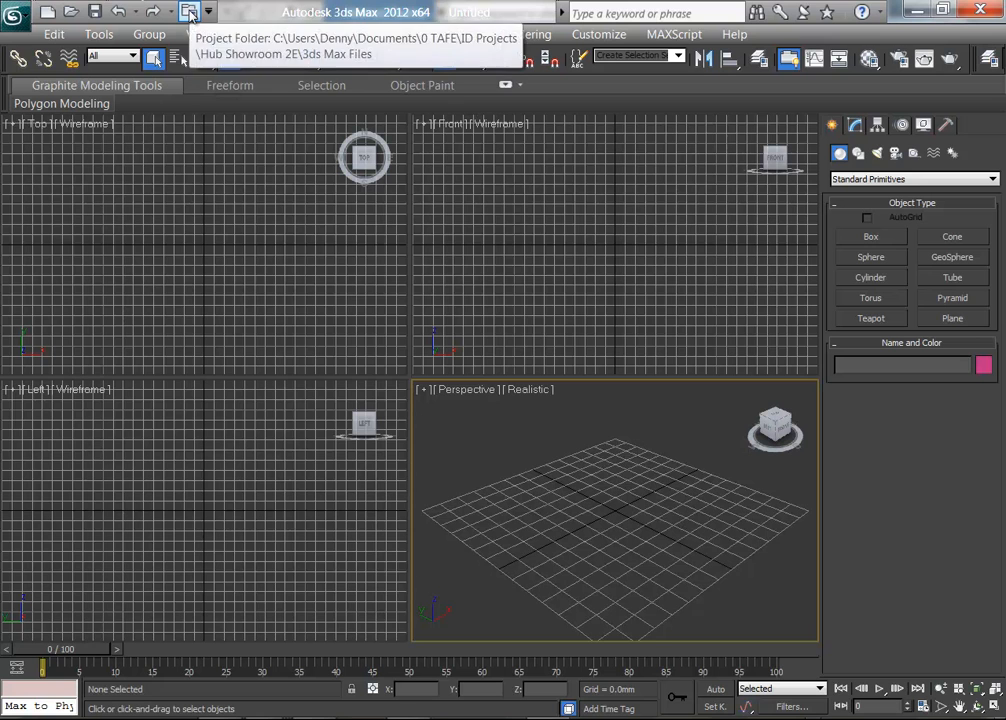
Step: Create a 3ds Max Files folder inside Loftus Steet and set it as the 3ds Max project folder
click(190, 14)
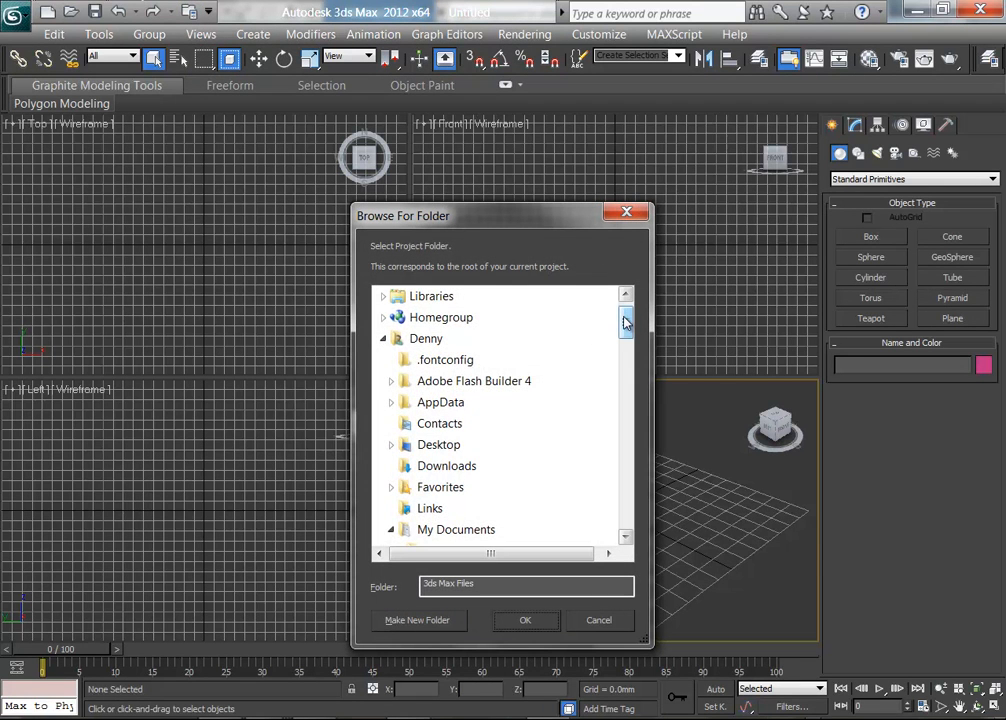
drag(625, 320, 629, 396)
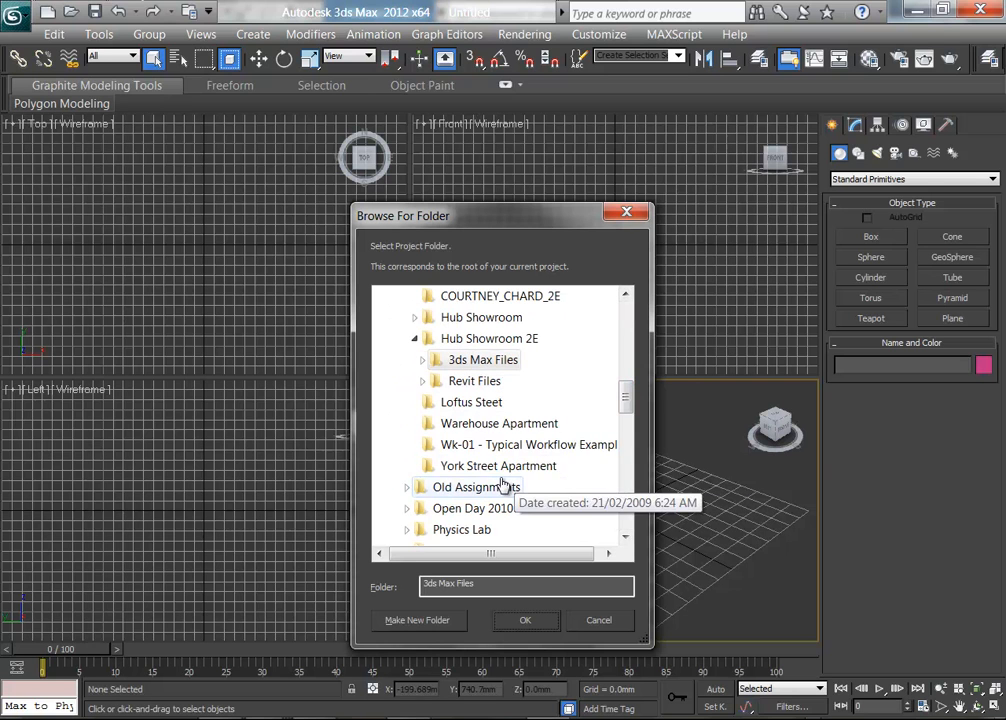
click(446, 412)
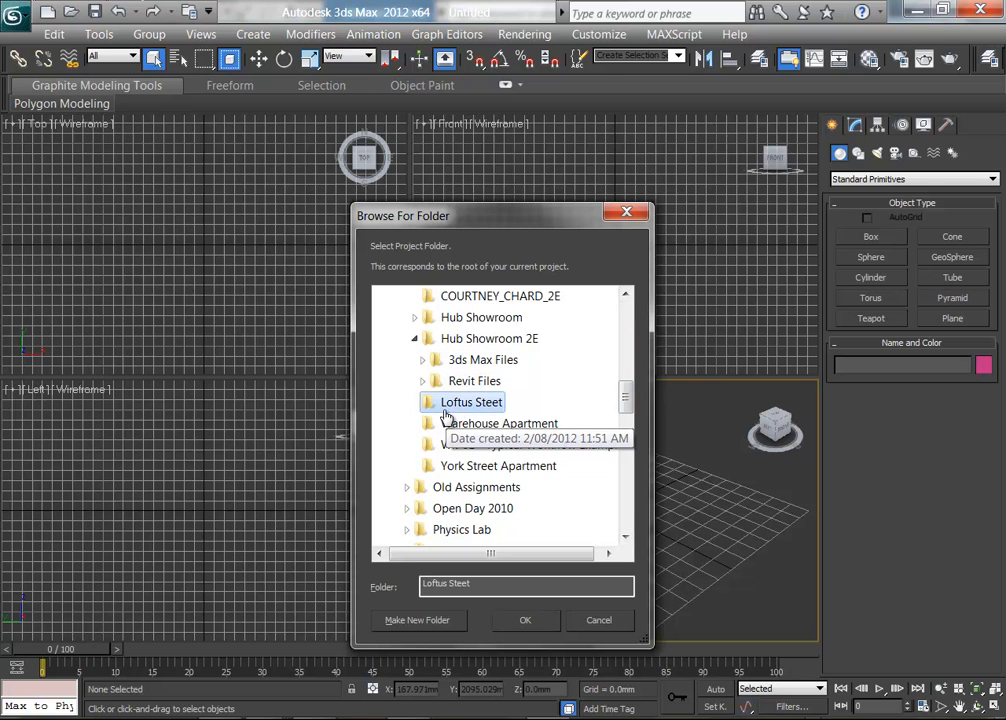
click(425, 627)
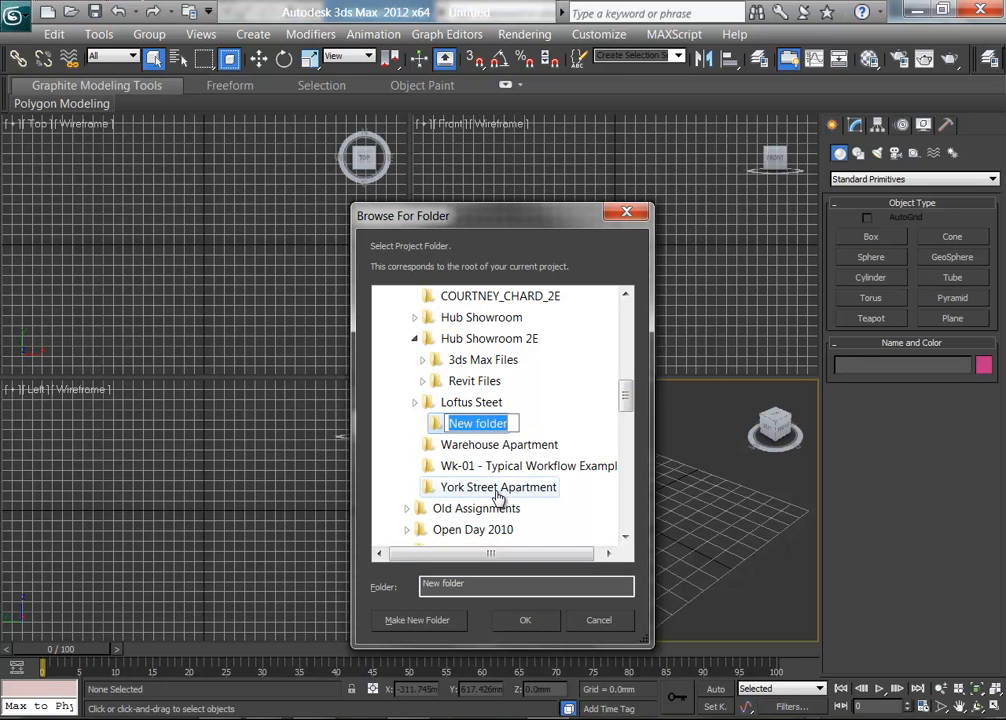
text(3ds Max Files)
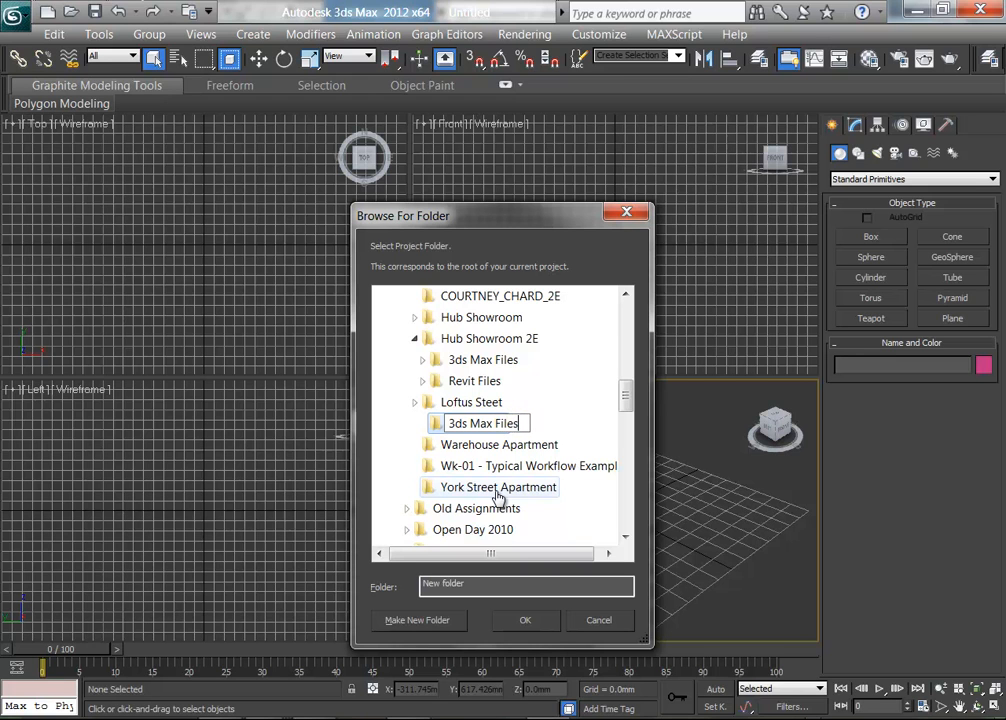
key(Return)
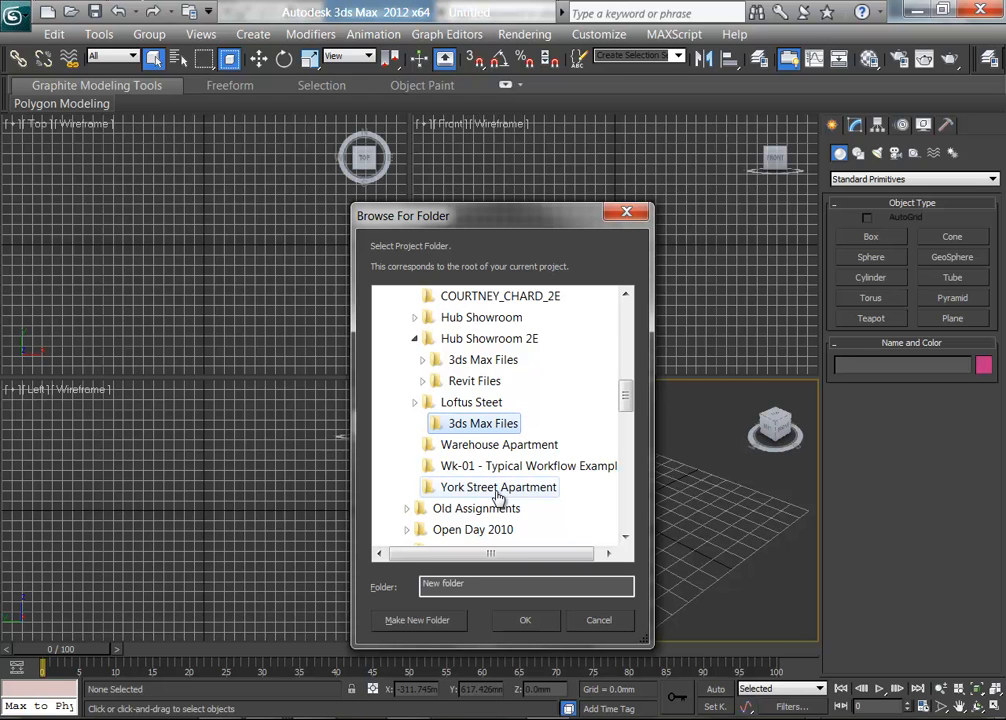
click(458, 404)
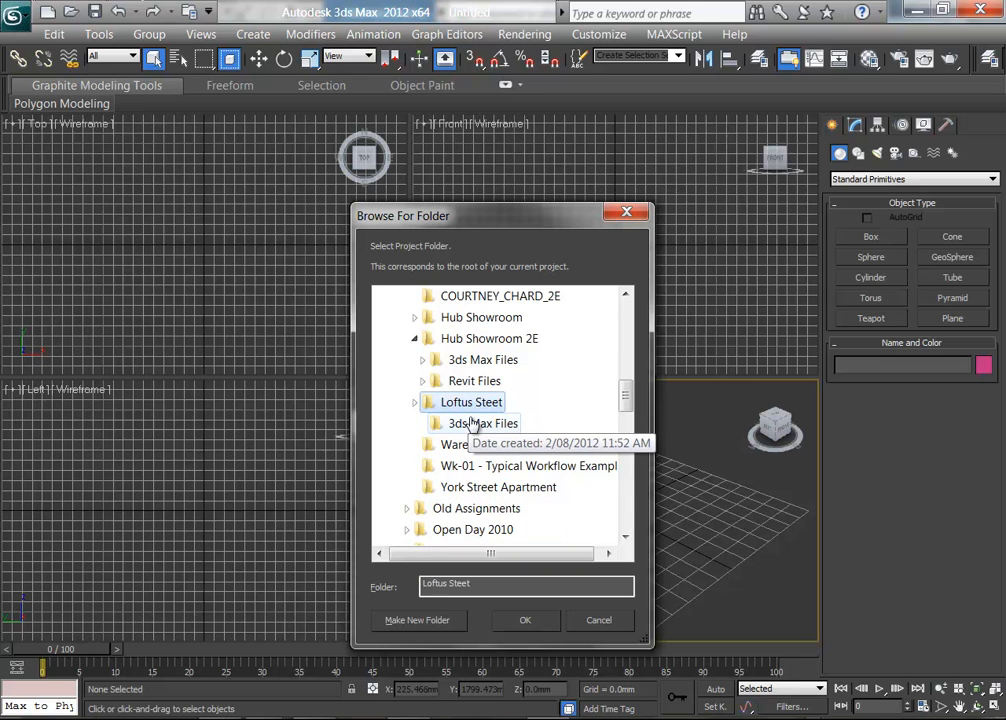
click(472, 424)
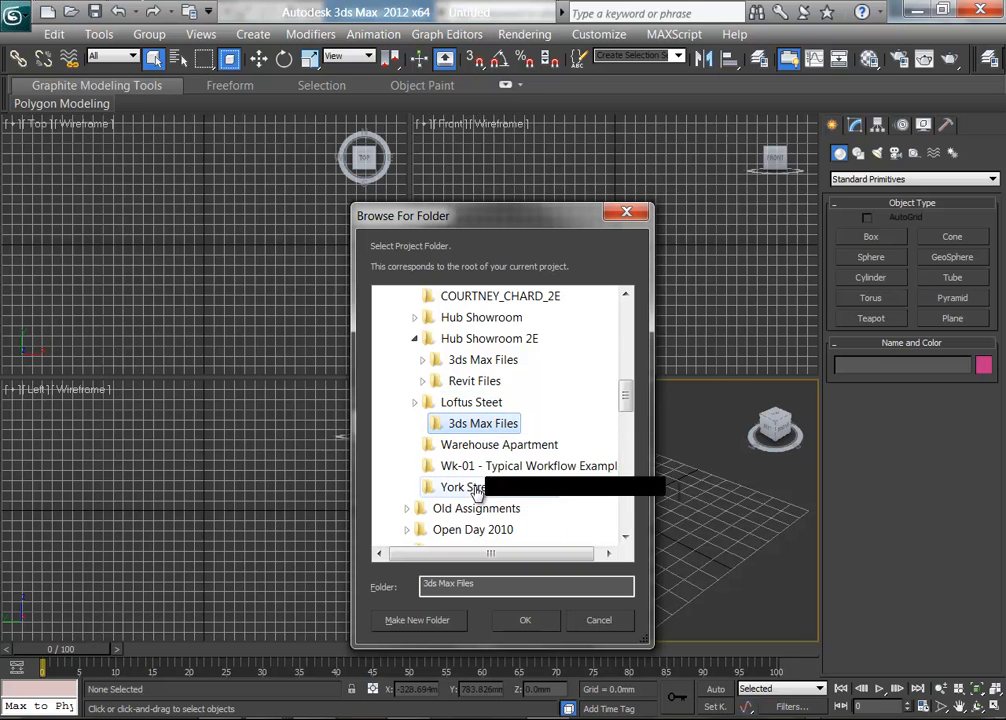
click(538, 625)
Step: Start a file link in the File Link Manager and choose AbstractExample-3DView-3DView1.fbx from the Loftus Steet folder
click(13, 11)
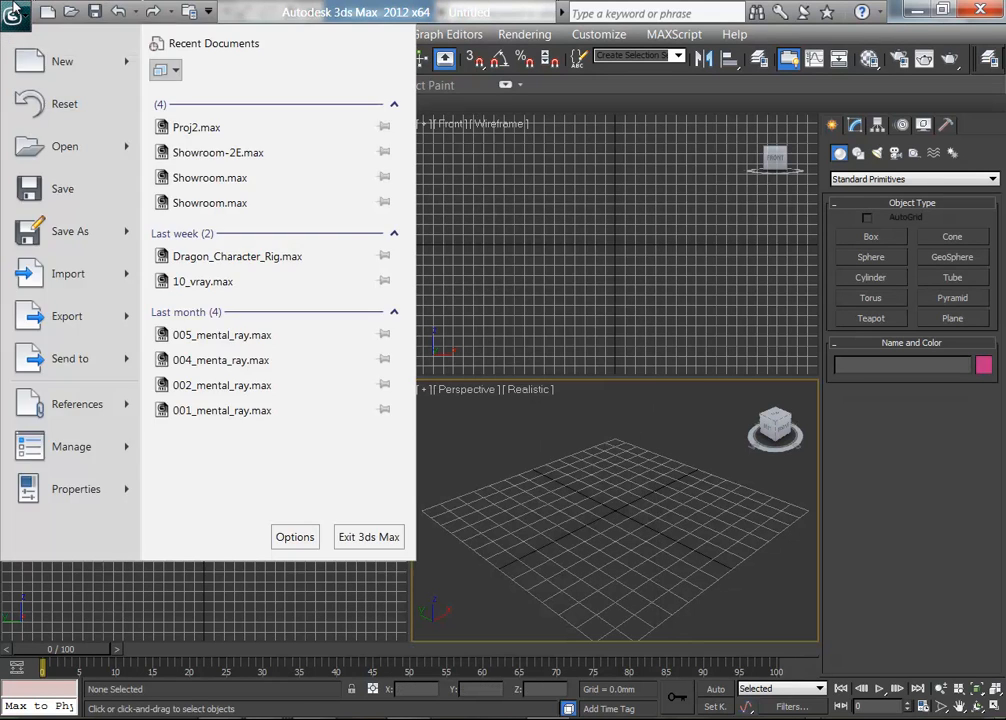
mouse_move(54, 406)
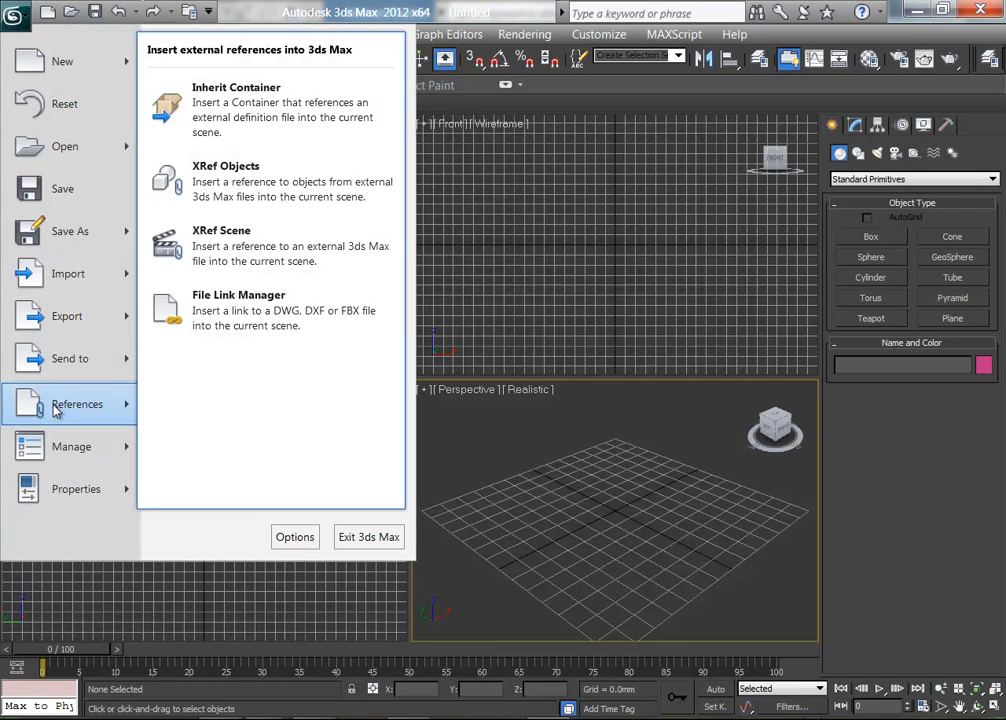
click(284, 308)
click(560, 293)
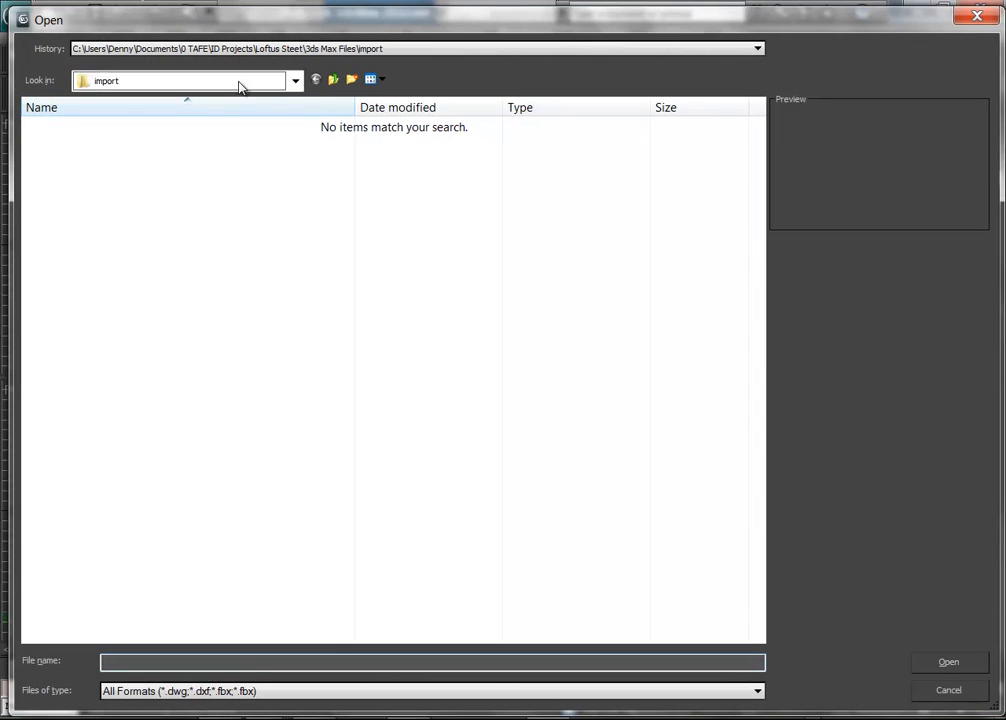
click(333, 80)
click(333, 80)
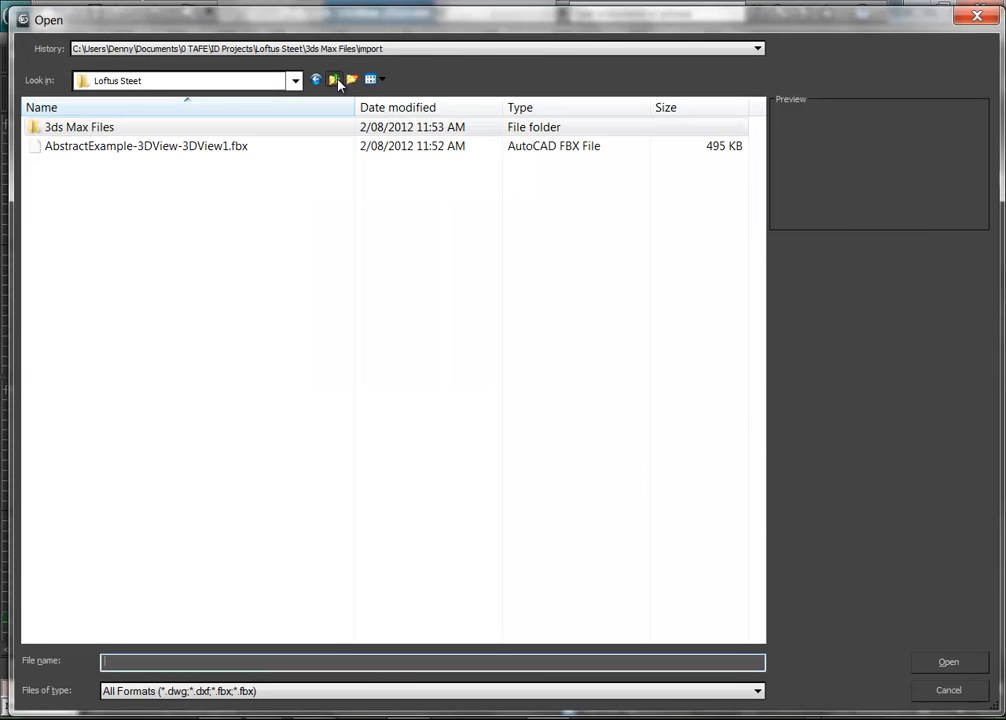
click(163, 145)
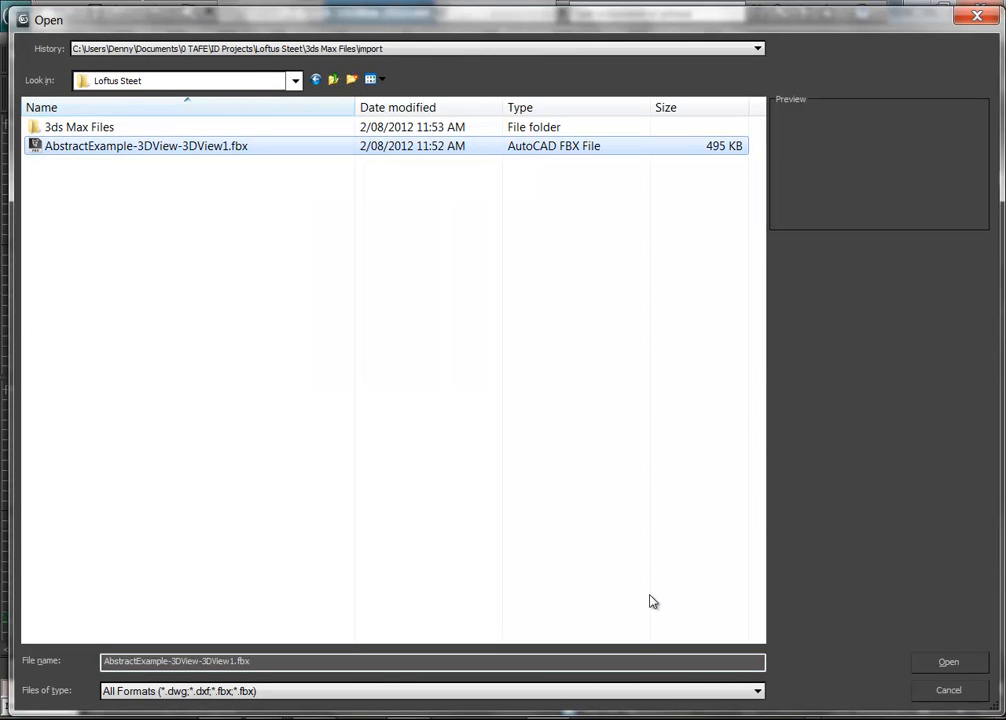
click(947, 663)
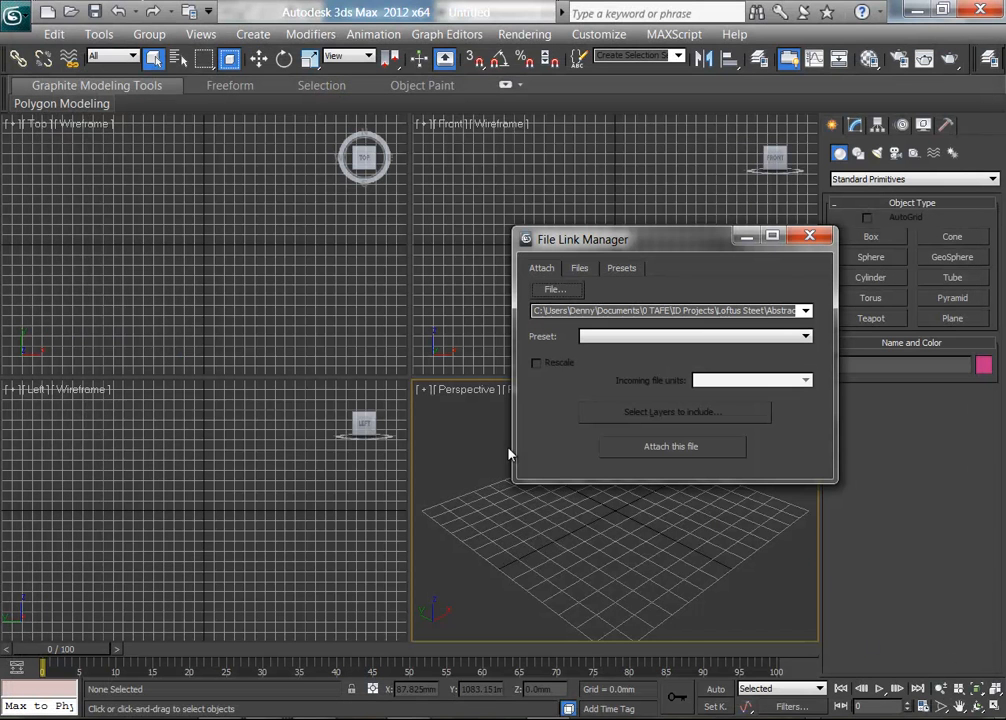
Step: Attach the FBX file with the preset Autodesk Revit FBX - Combine By Revit Family Type and close the File Link Manager
click(665, 338)
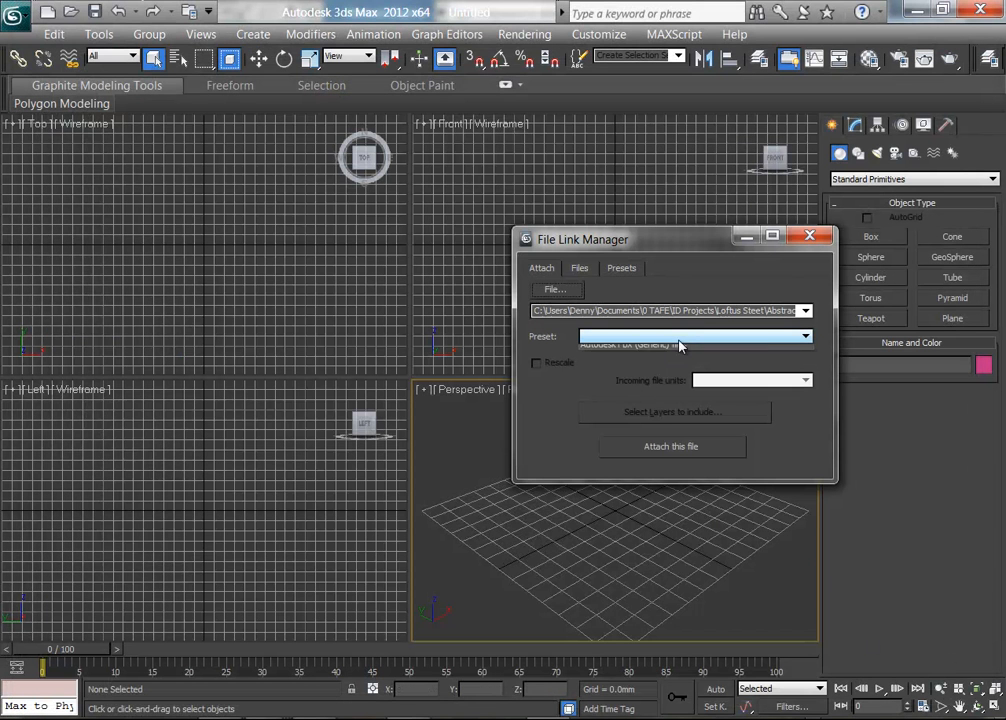
click(647, 372)
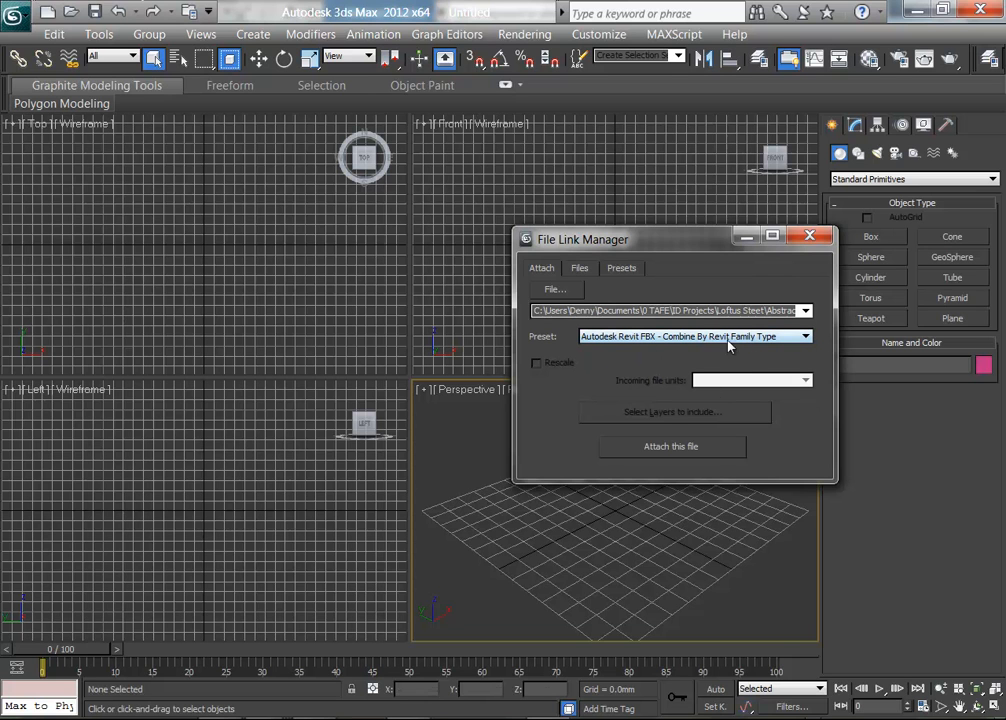
click(668, 450)
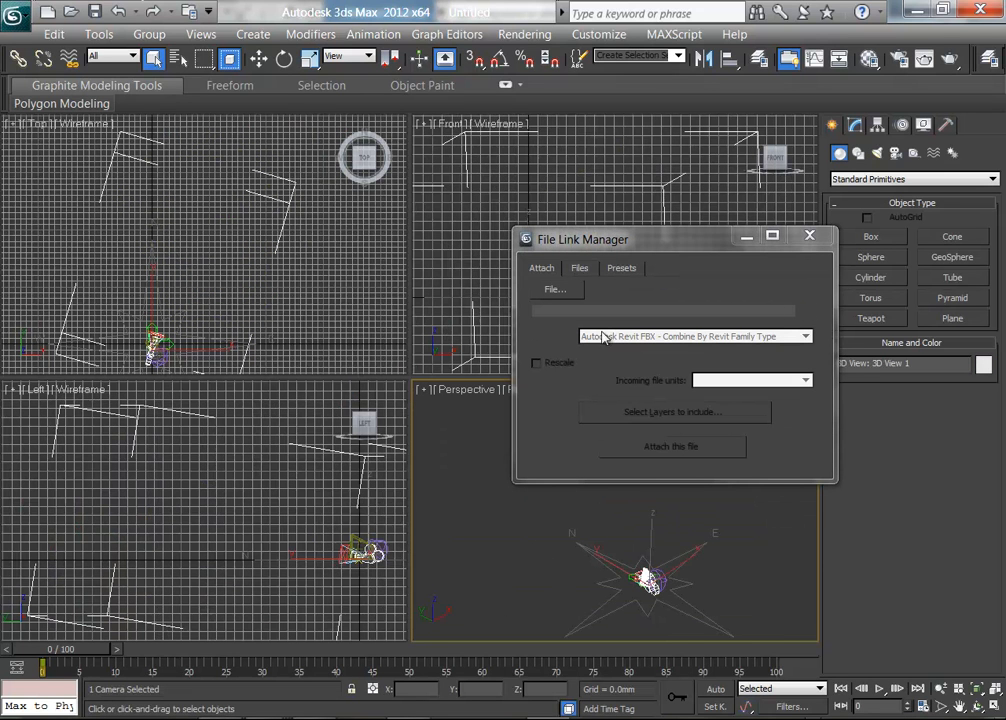
click(809, 235)
Step: Maximize the Perspective viewport with the linked building filling the view and no object selected
middle_drag(635, 596, 620, 508)
scroll(626, 579, up, 4)
scroll(653, 567, up, 4)
mouse_move(653, 567)
middle_down()
mouse_move(633, 539)
mouse_move(634, 564)
middle_up()
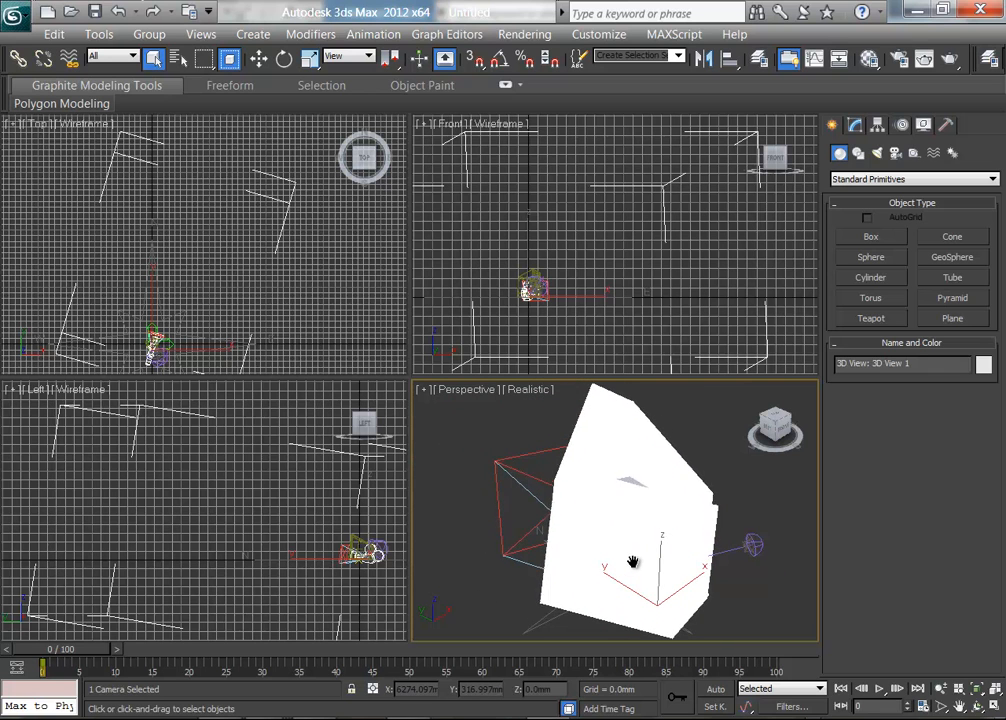
click(750, 592)
key(alt+w)
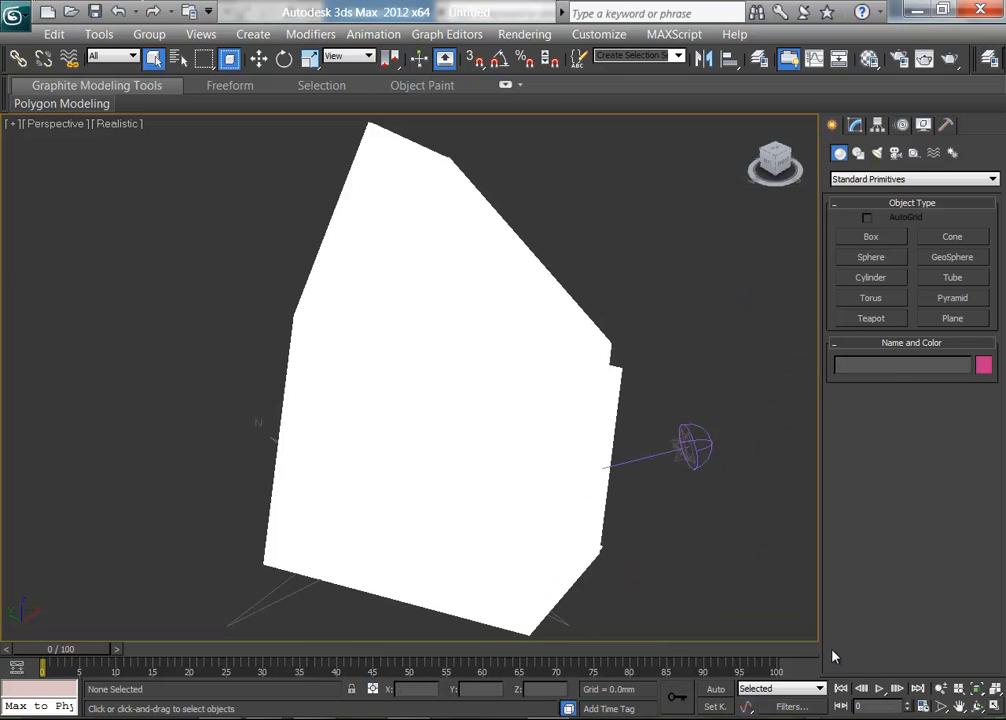
Step: Switch the Perspective viewport's display from Realistic to Shaded, view the building from its corner and clear the selection
click(693, 447)
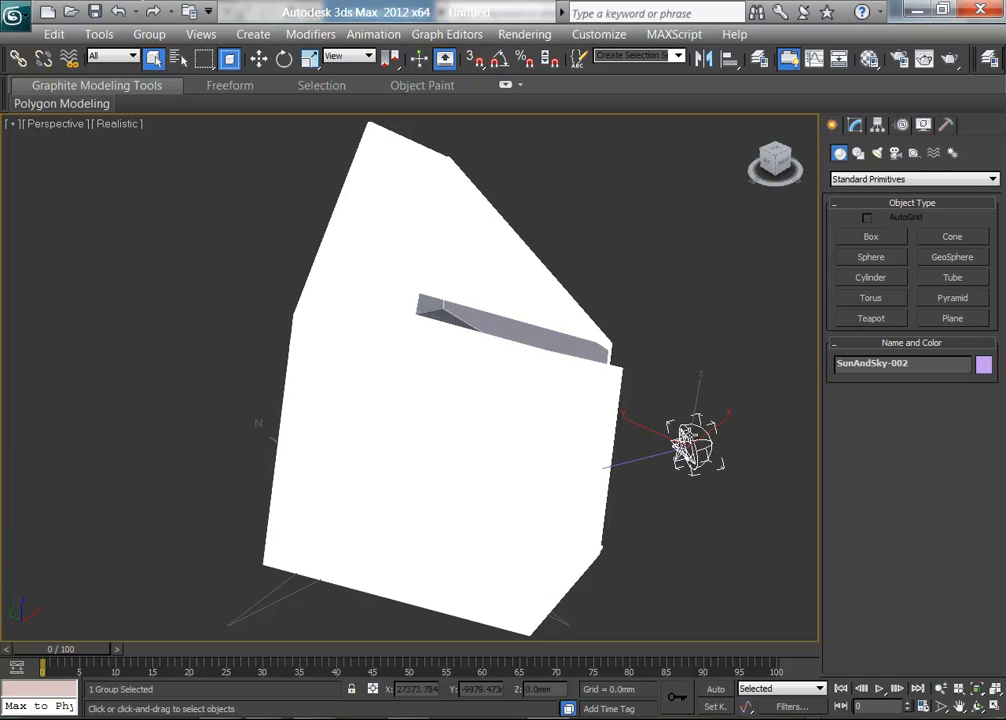
mouse_move(595, 462)
alt+middle_down()
mouse_move(442, 451)
mouse_move(474, 433)
mouse_move(503, 437)
alt+middle_up()
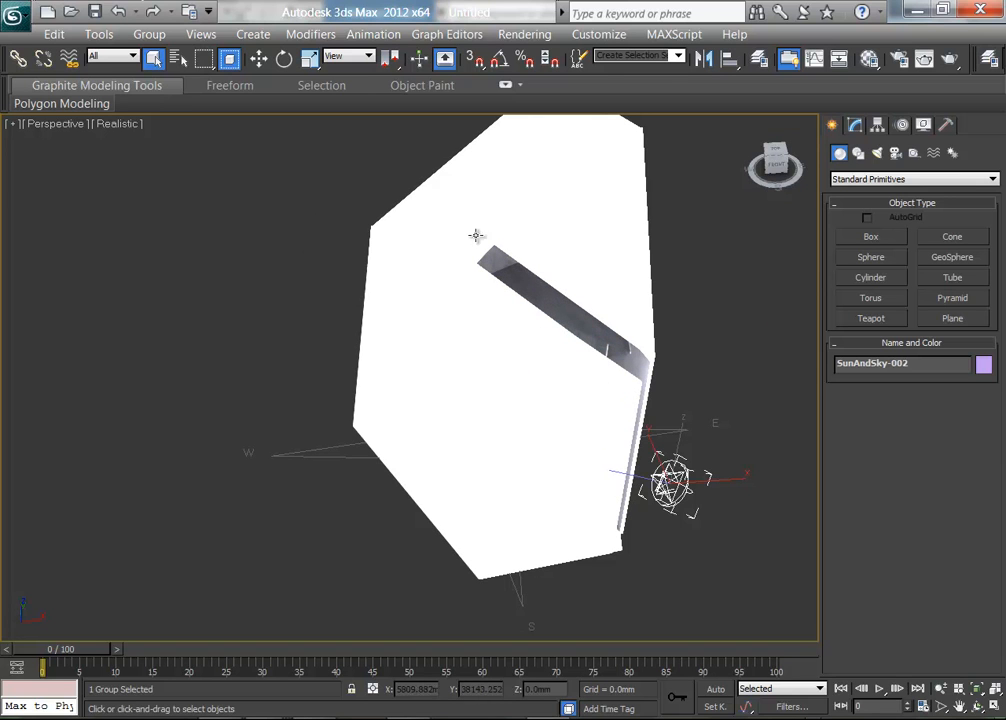
click(118, 125)
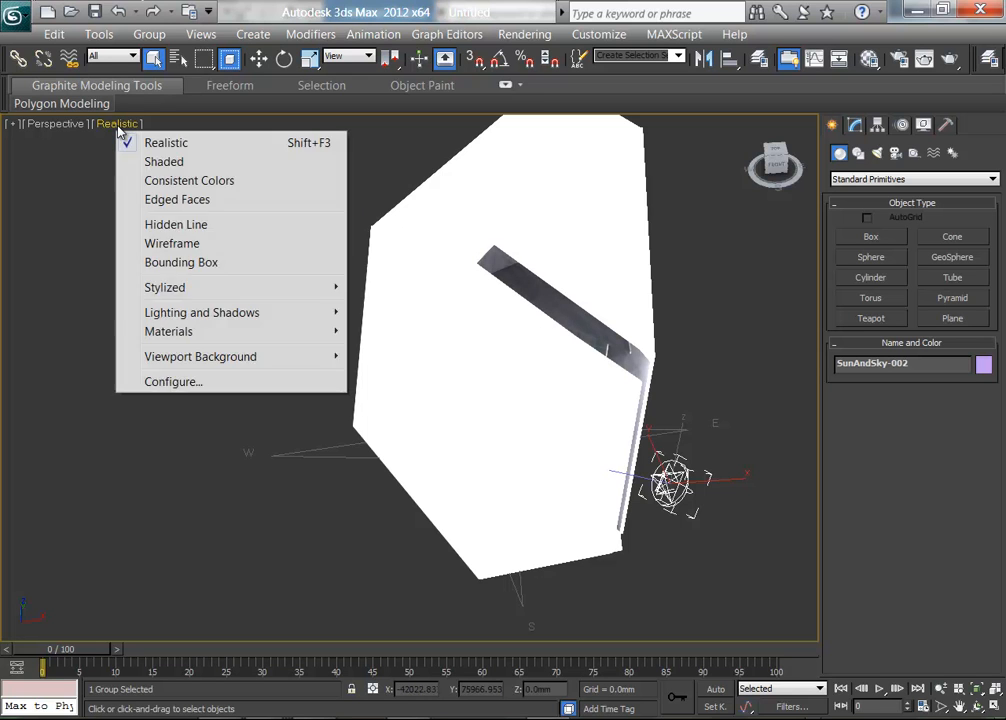
click(168, 162)
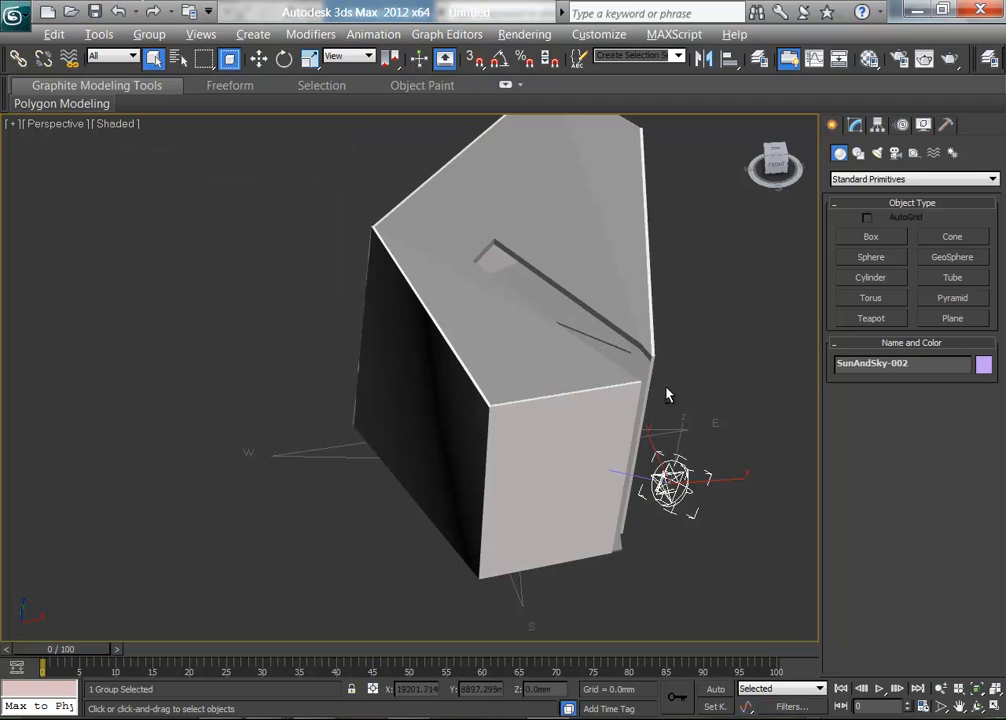
alt+middle_drag(628, 343, 393, 353)
click(180, 266)
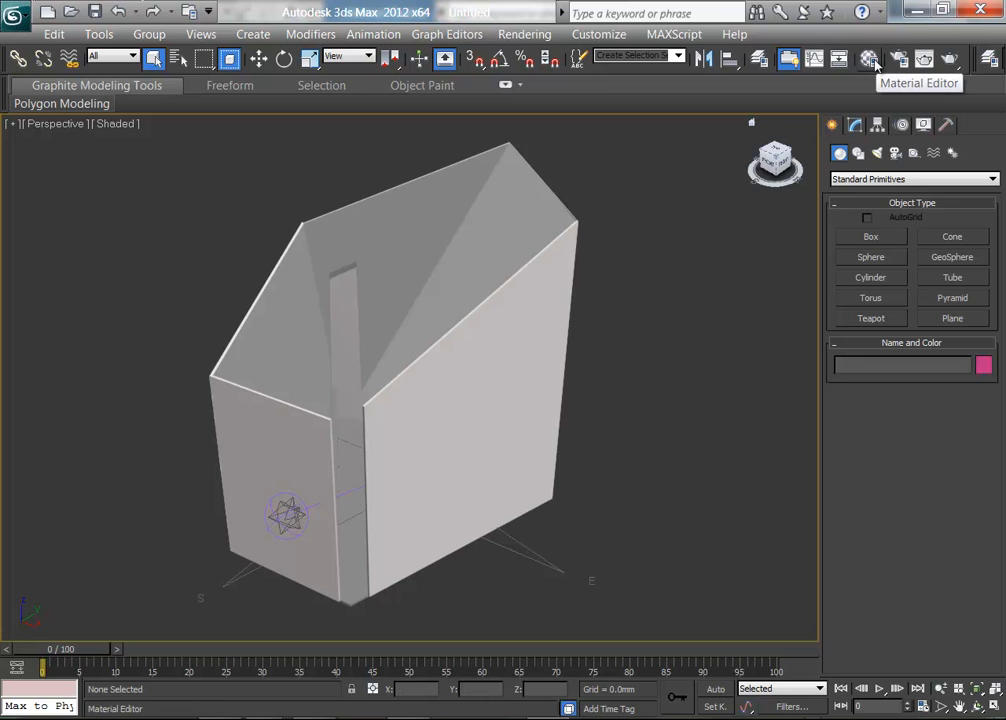
Step: Copy the mr Physical Sky environment map into the first Material Editor sample slot as an instance
click(524, 34)
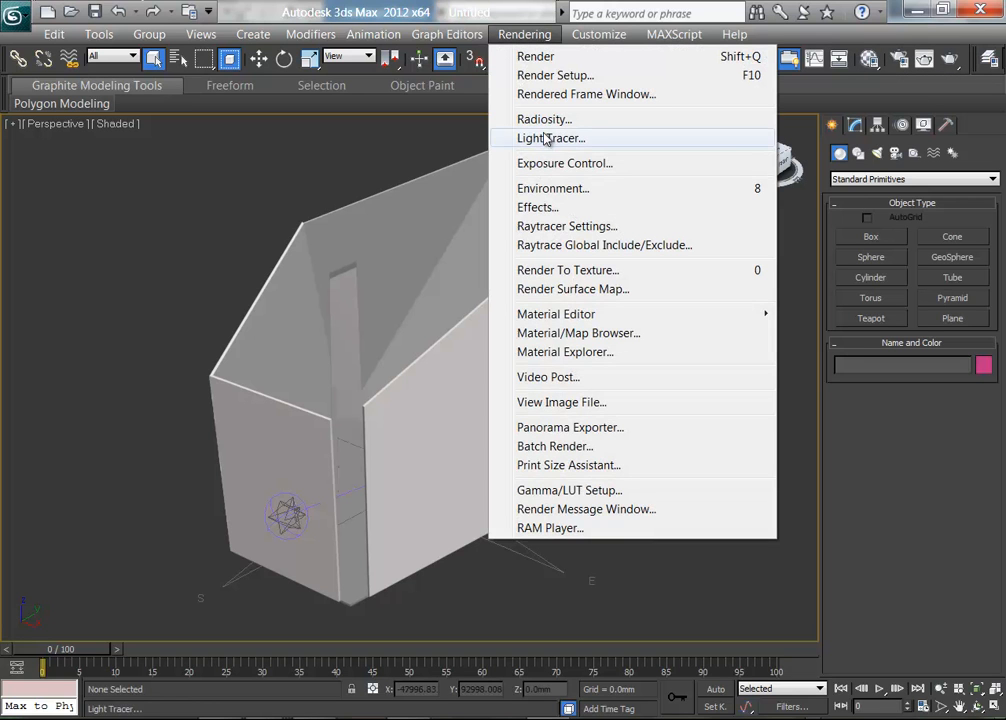
click(594, 190)
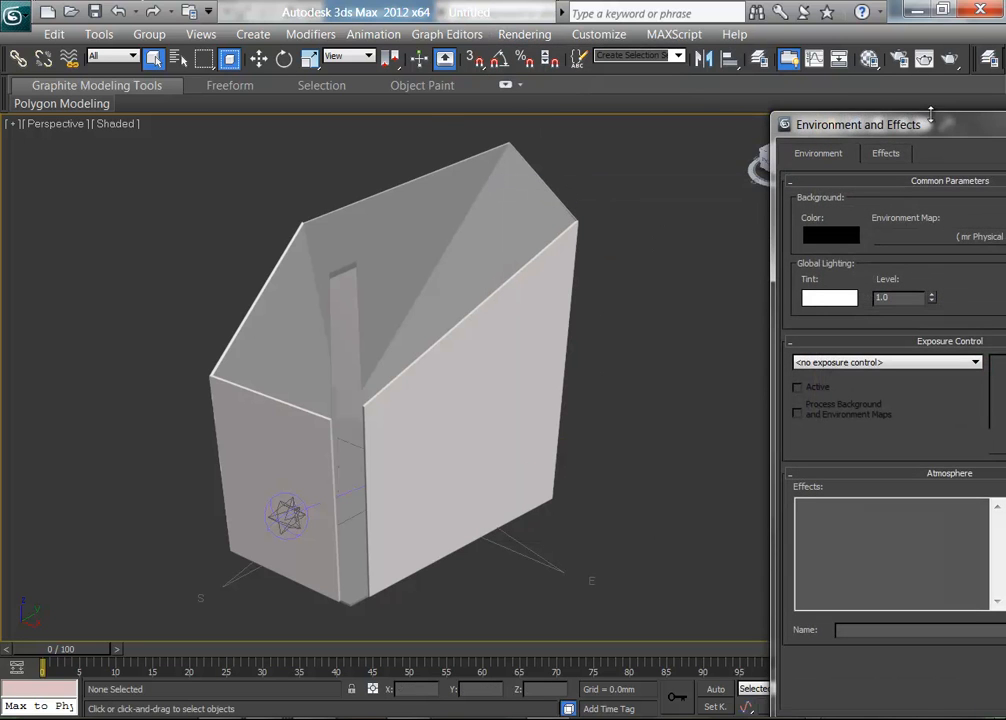
drag(961, 140, 671, 135)
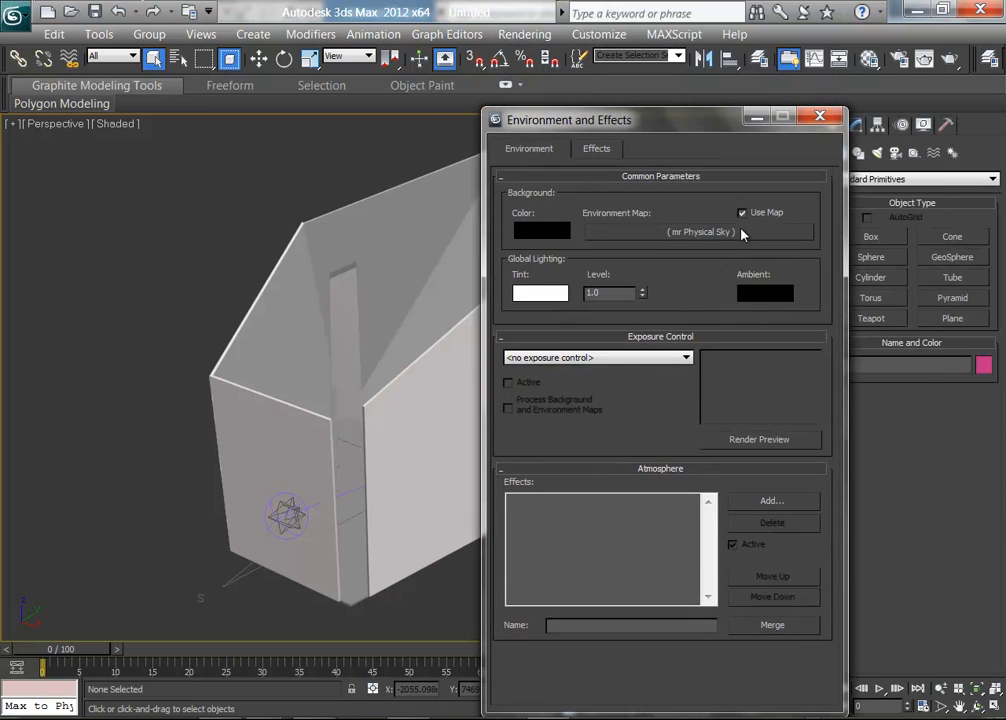
click(869, 60)
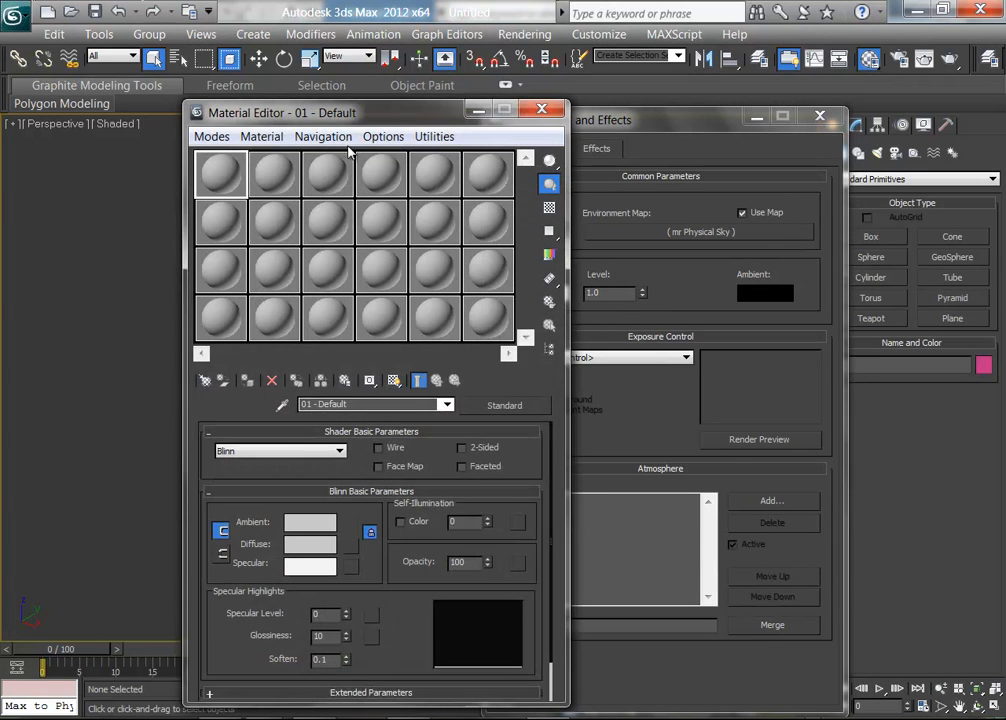
drag(410, 121, 282, 105)
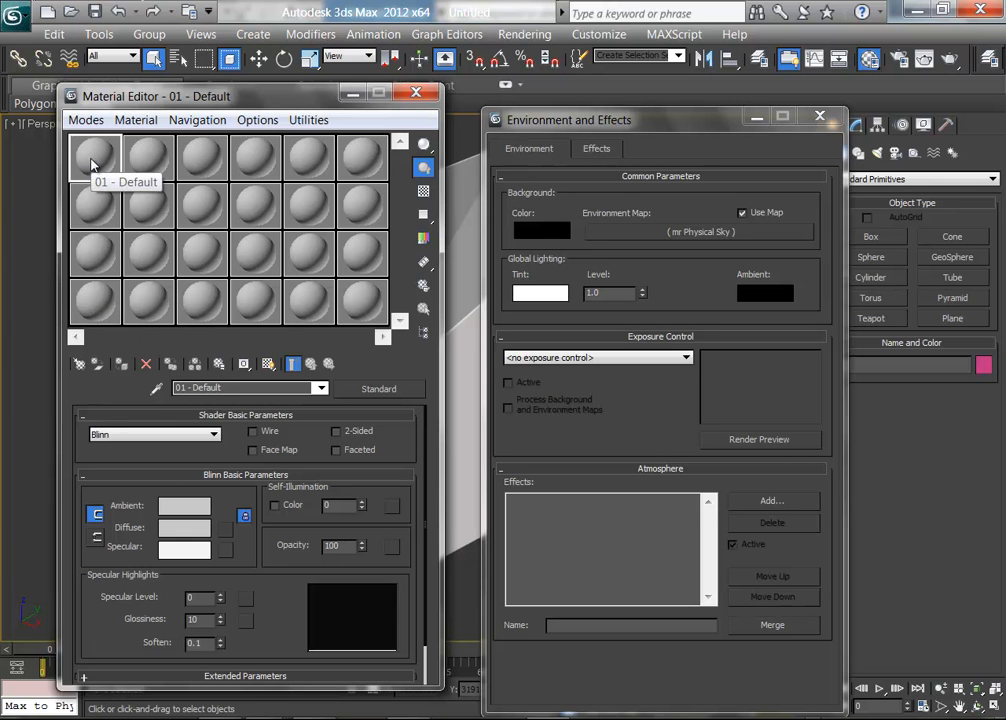
click(417, 95)
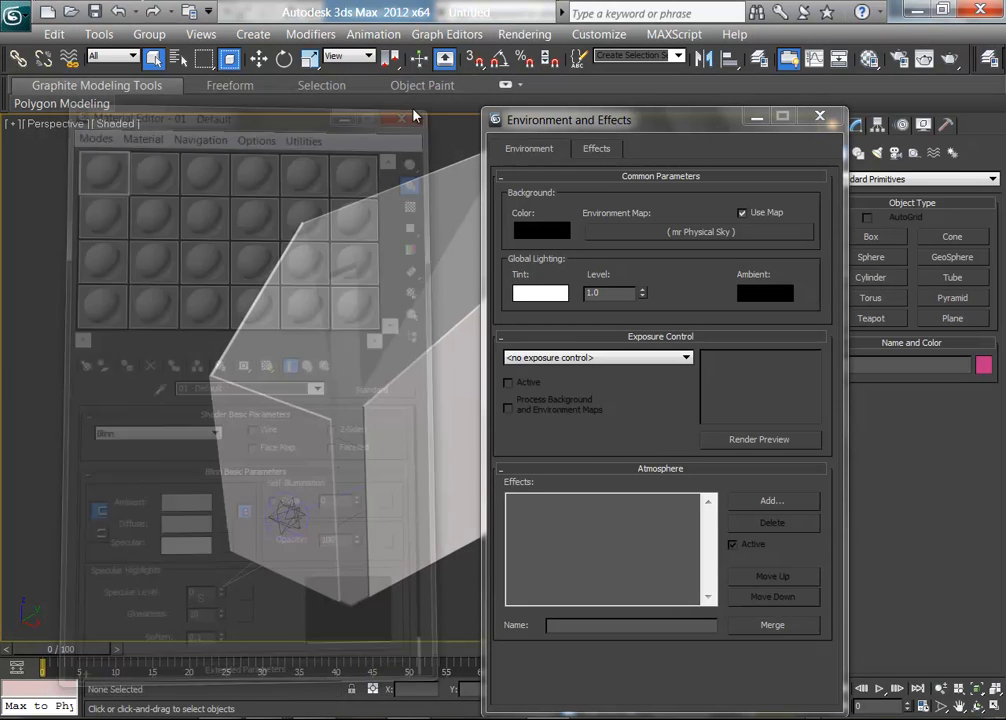
click(869, 60)
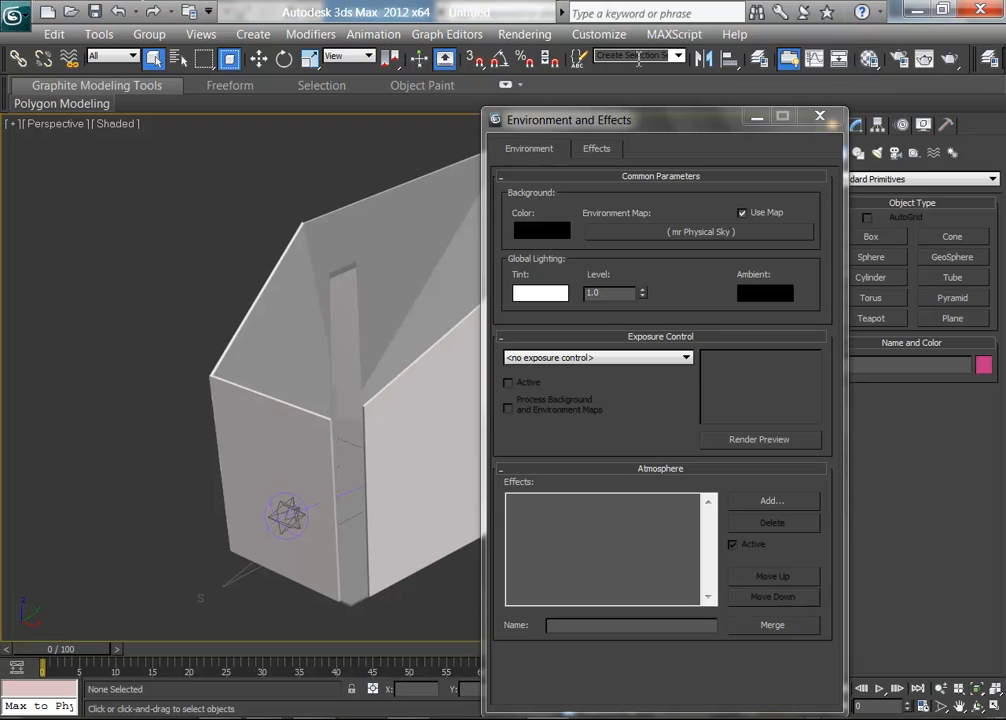
click(867, 62)
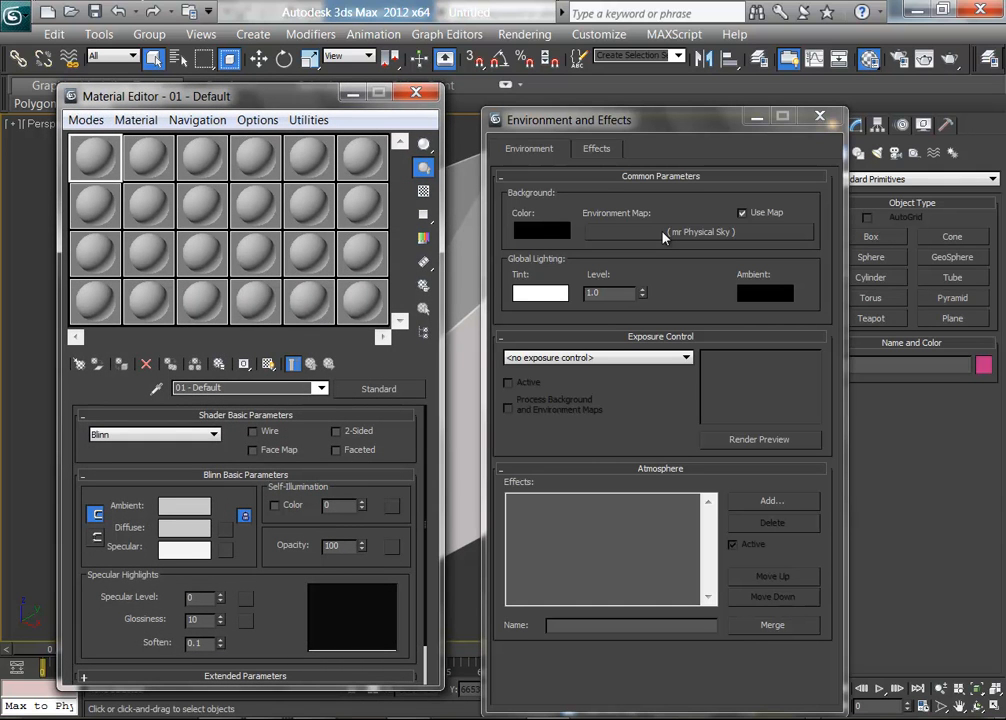
drag(662, 232, 90, 158)
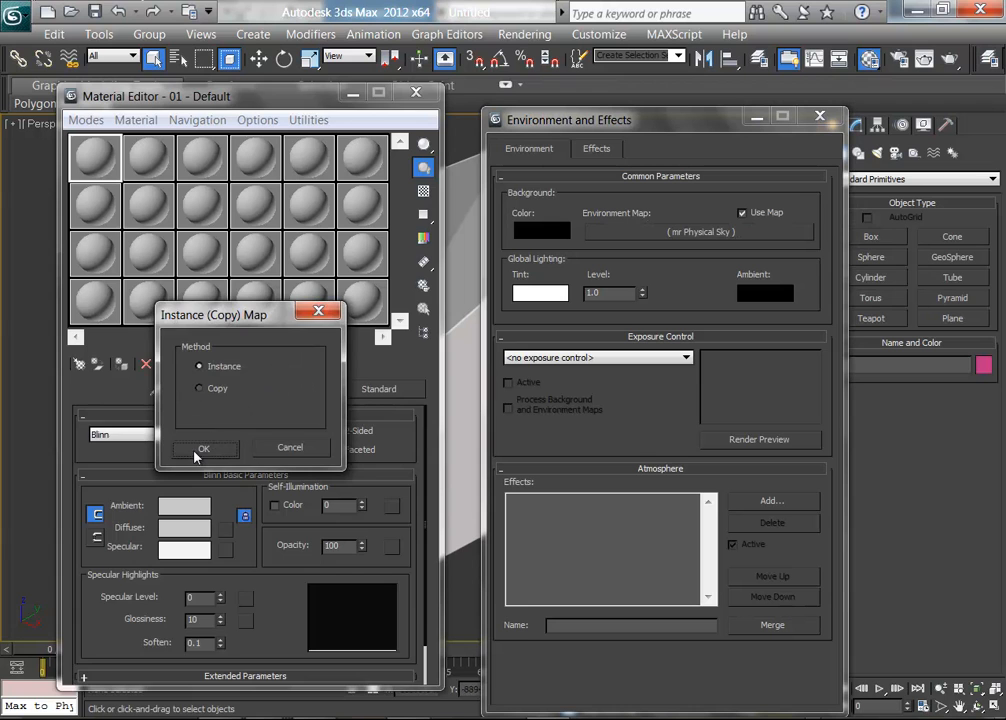
click(203, 447)
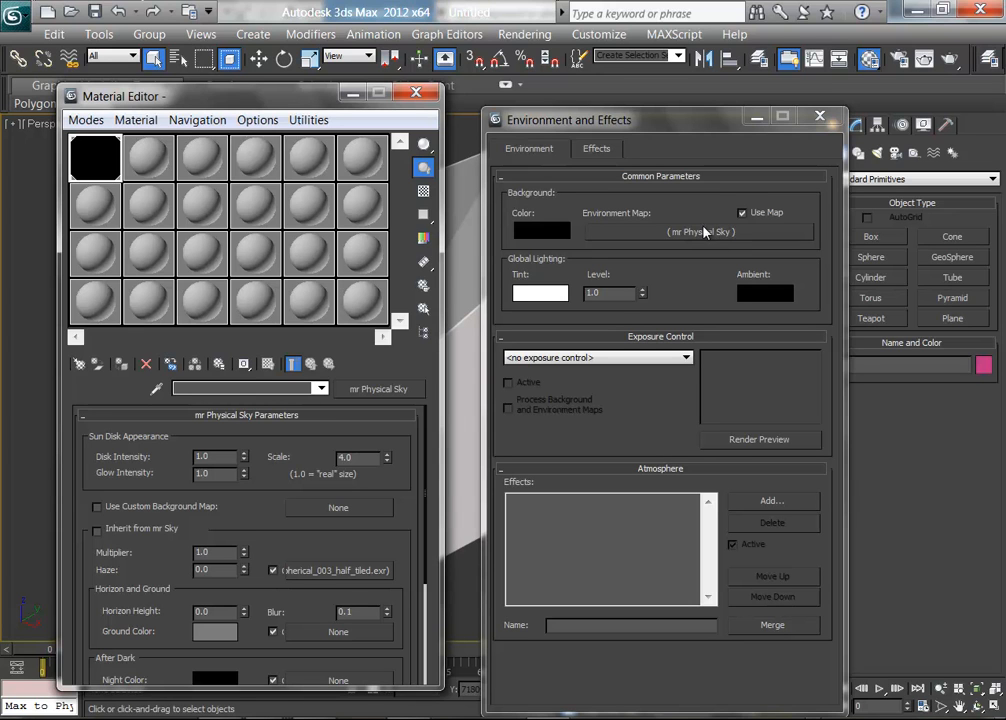
Step: Assign the mental ray Renderer as the production renderer and close the Render Setup
click(522, 36)
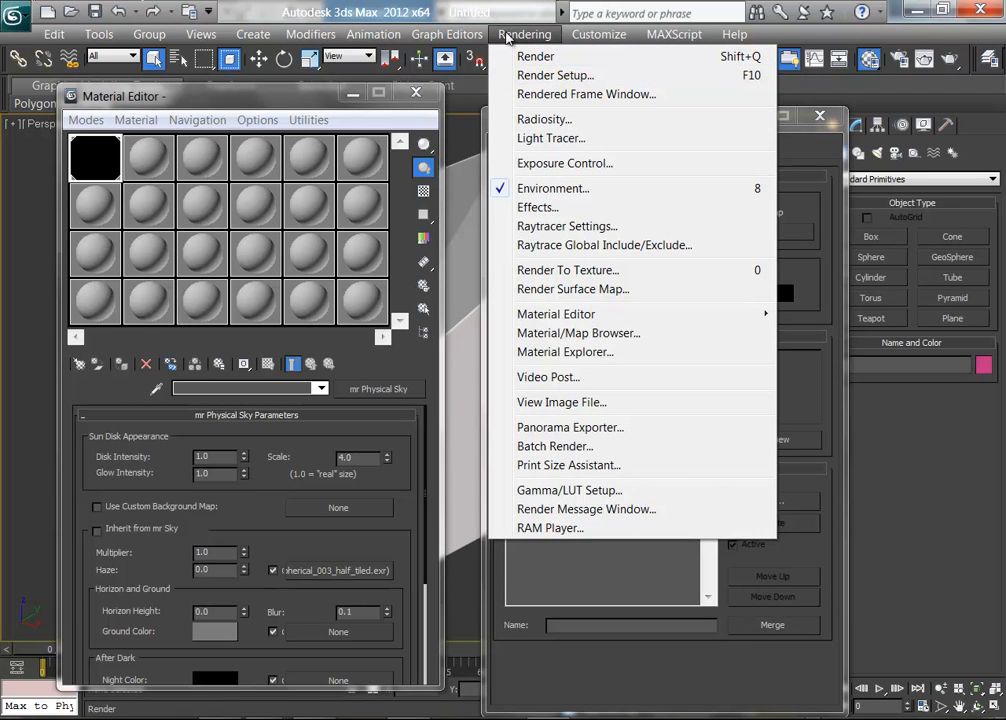
click(567, 77)
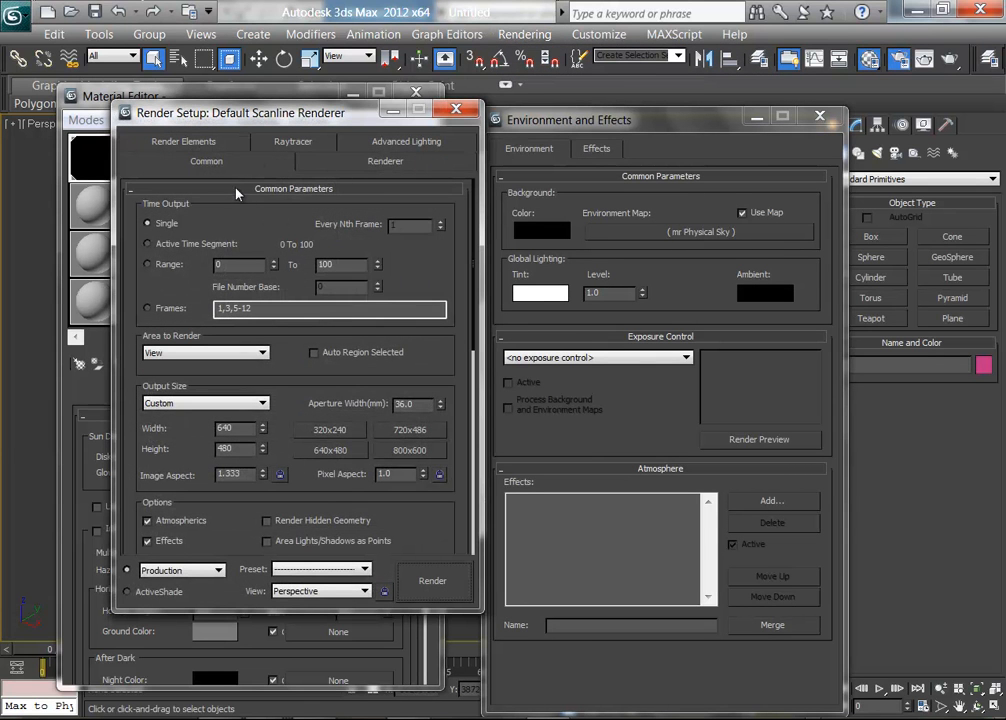
click(244, 194)
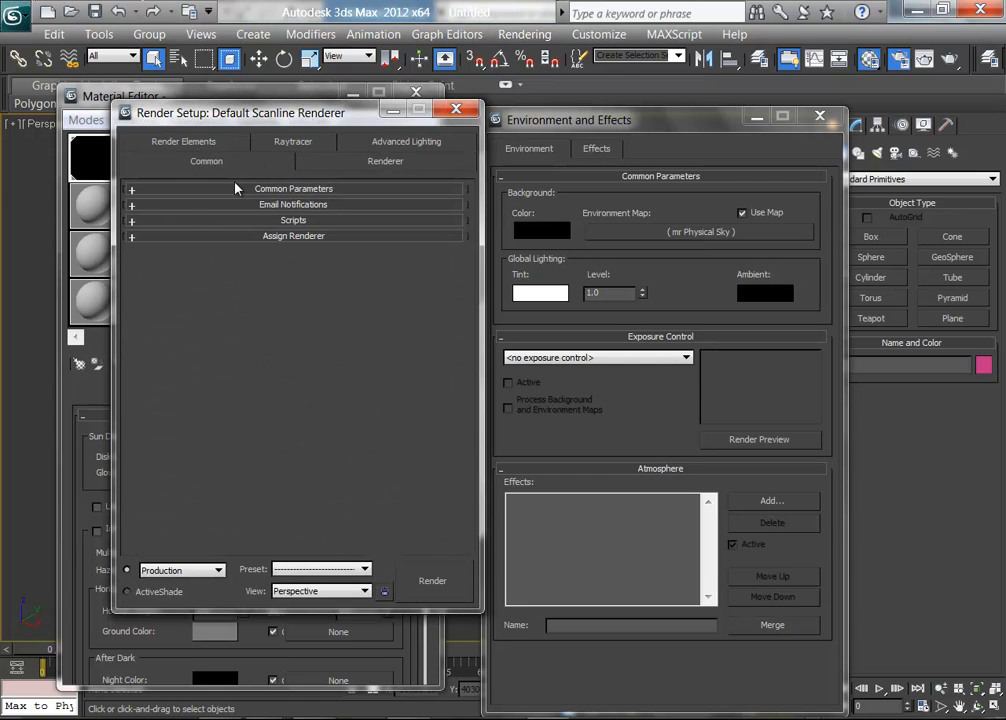
click(267, 237)
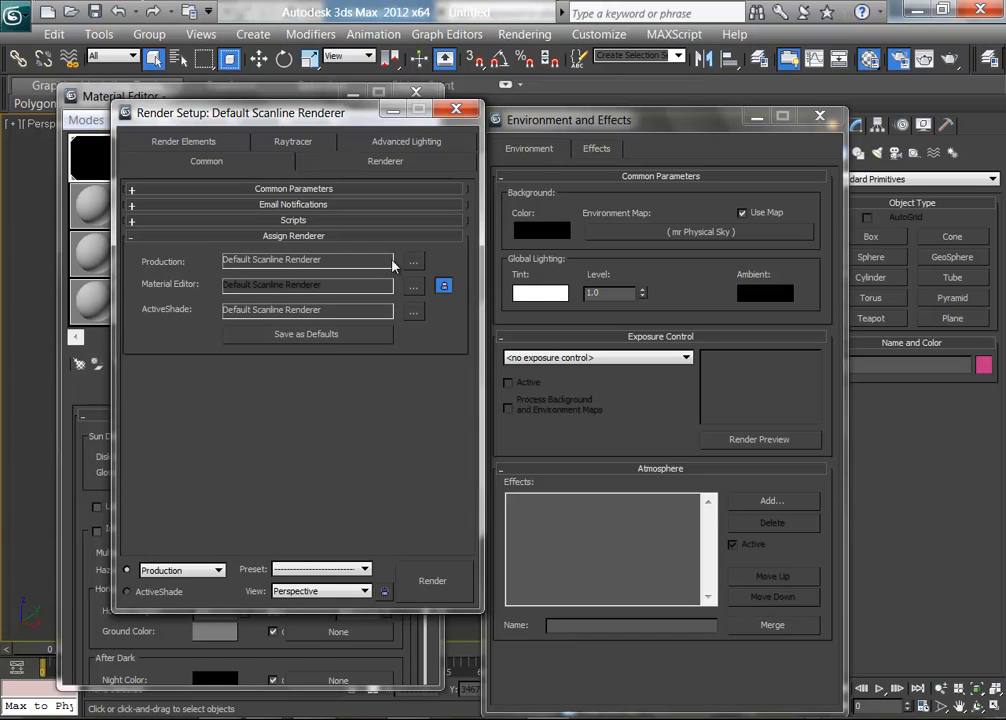
click(416, 262)
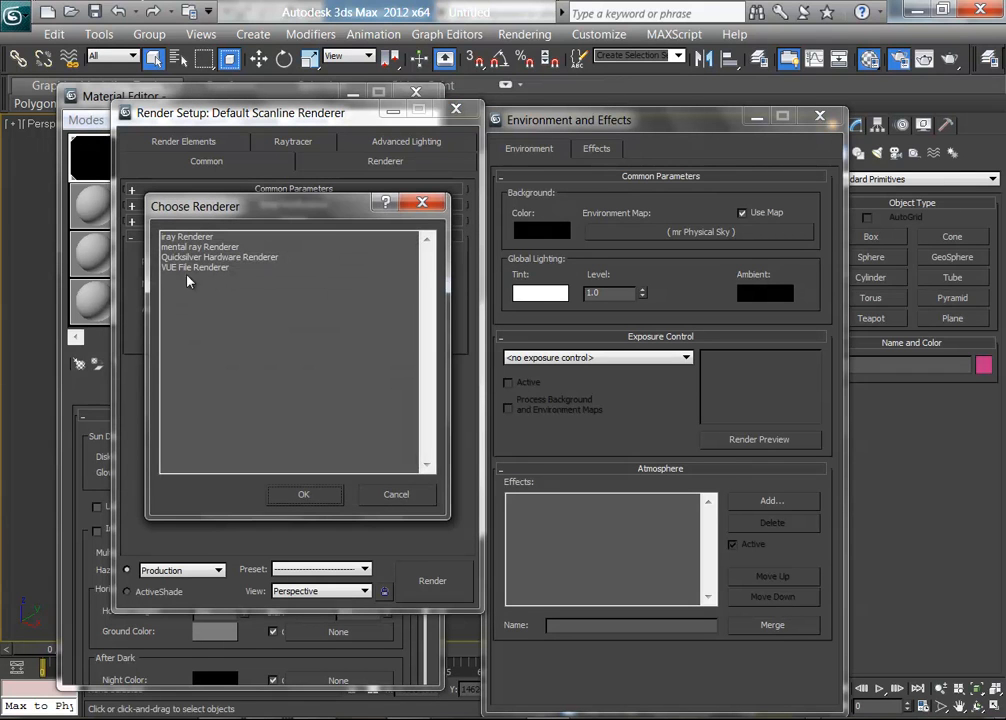
click(197, 247)
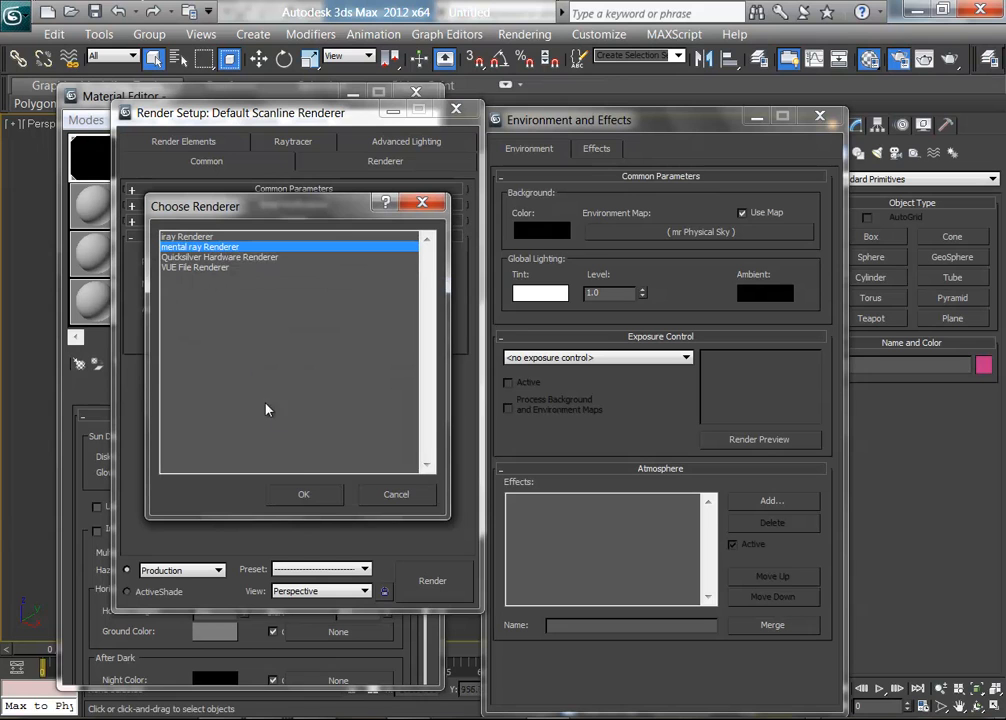
click(304, 496)
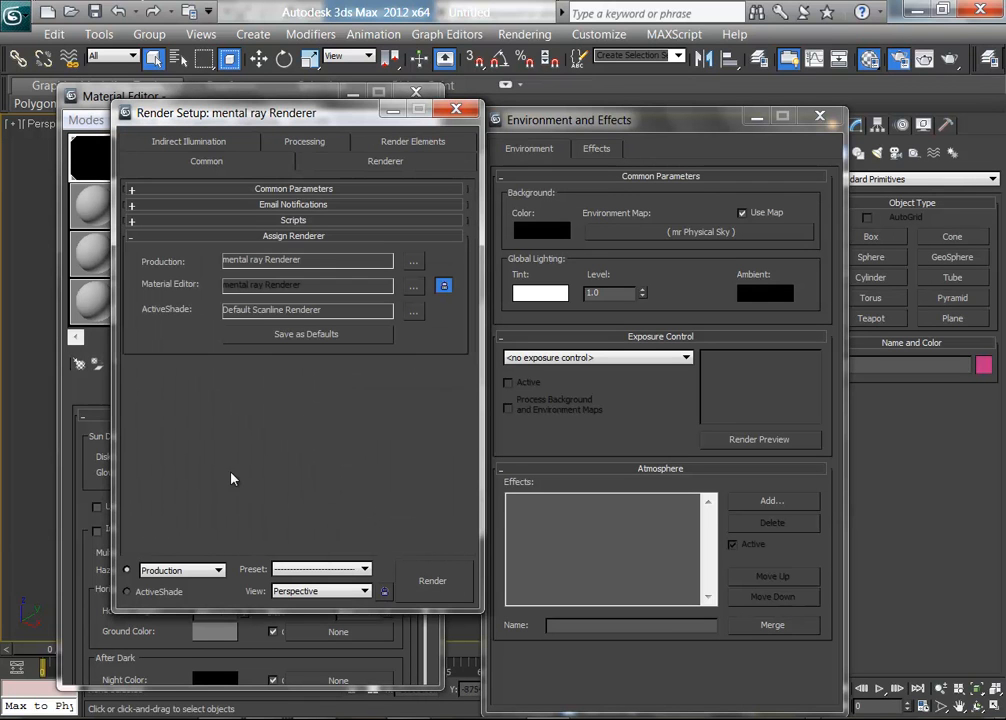
click(455, 109)
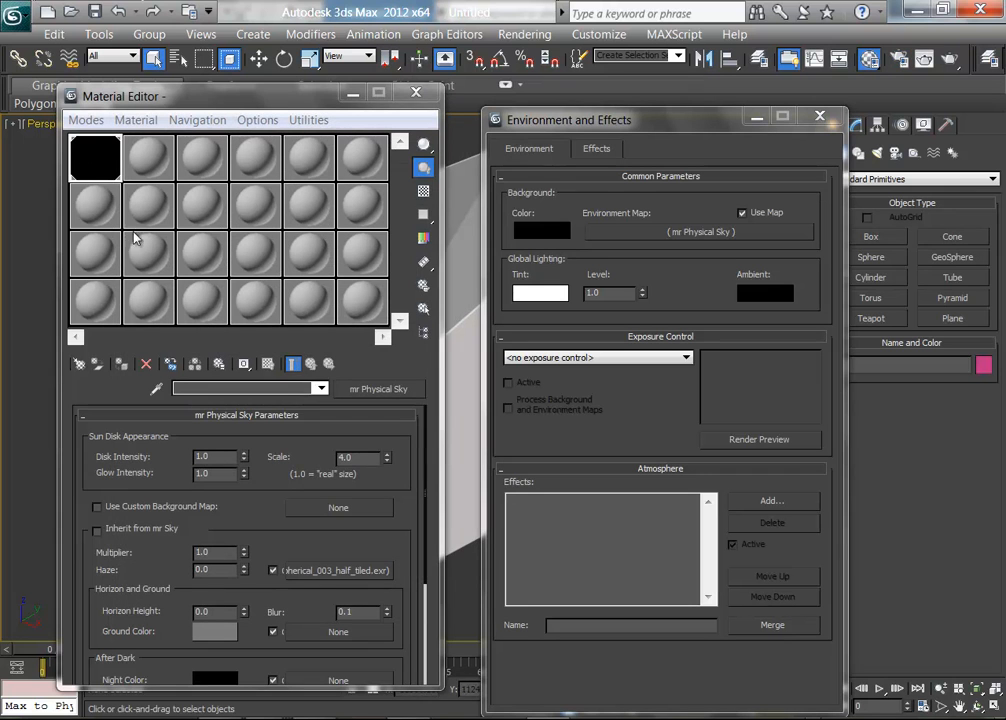
Step: Examine the image files available for the physical sky's haze map, cancel the choice, and close the material and environment settings
click(341, 570)
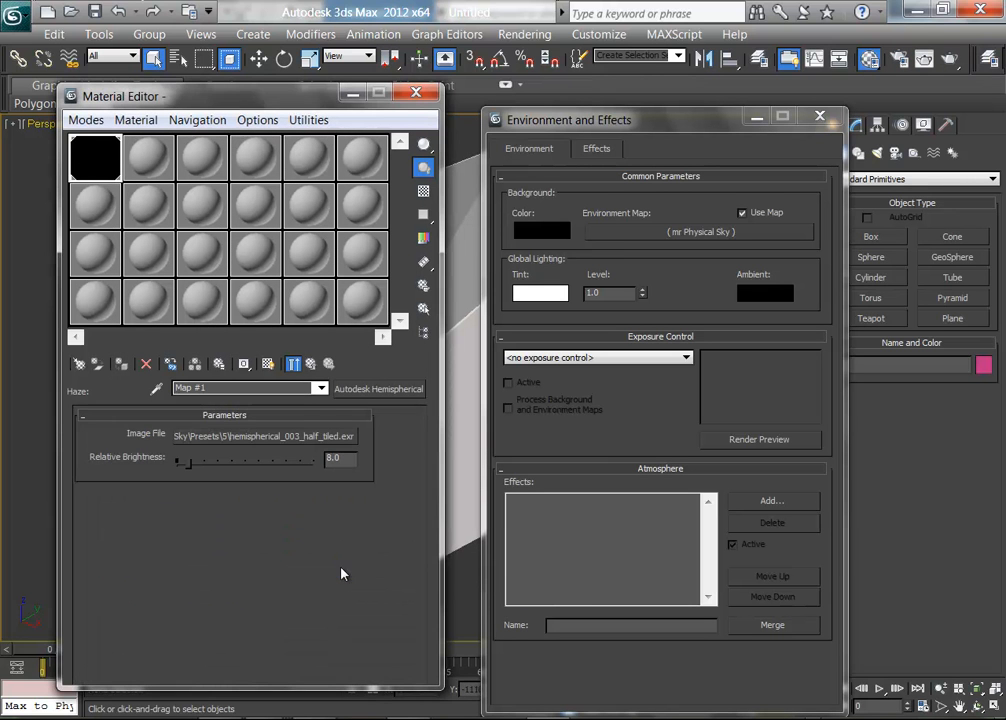
click(276, 444)
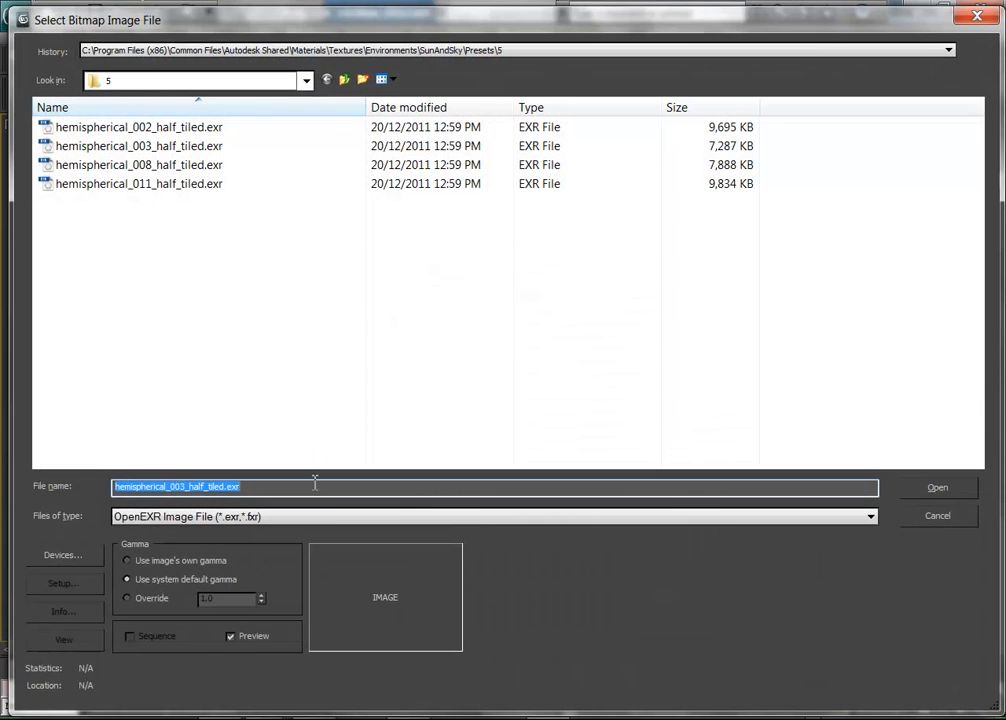
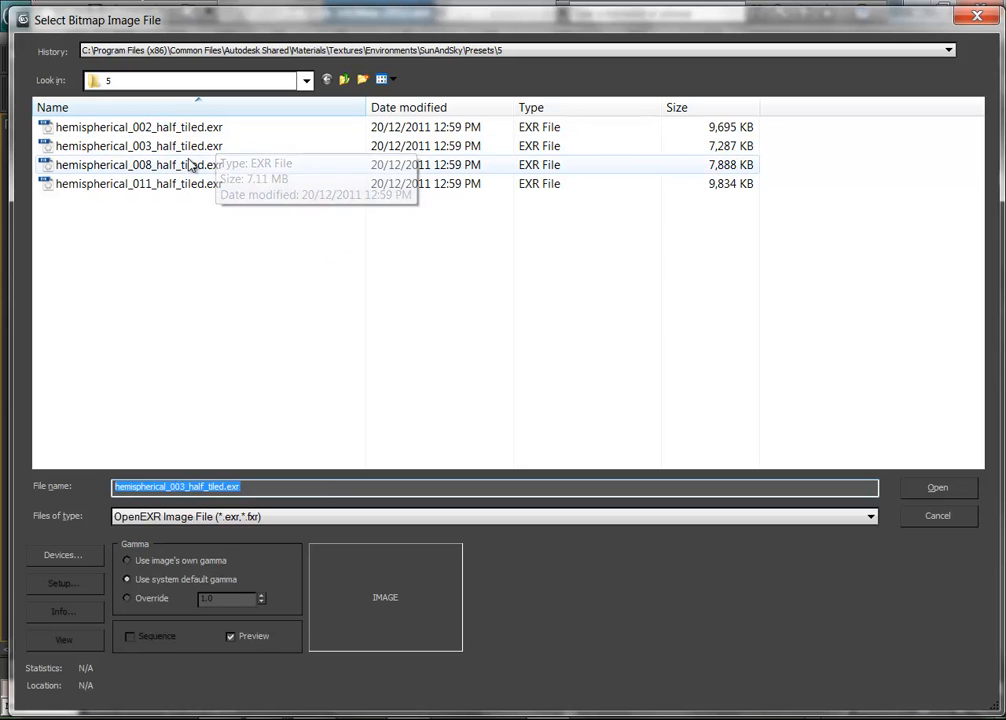
click(945, 522)
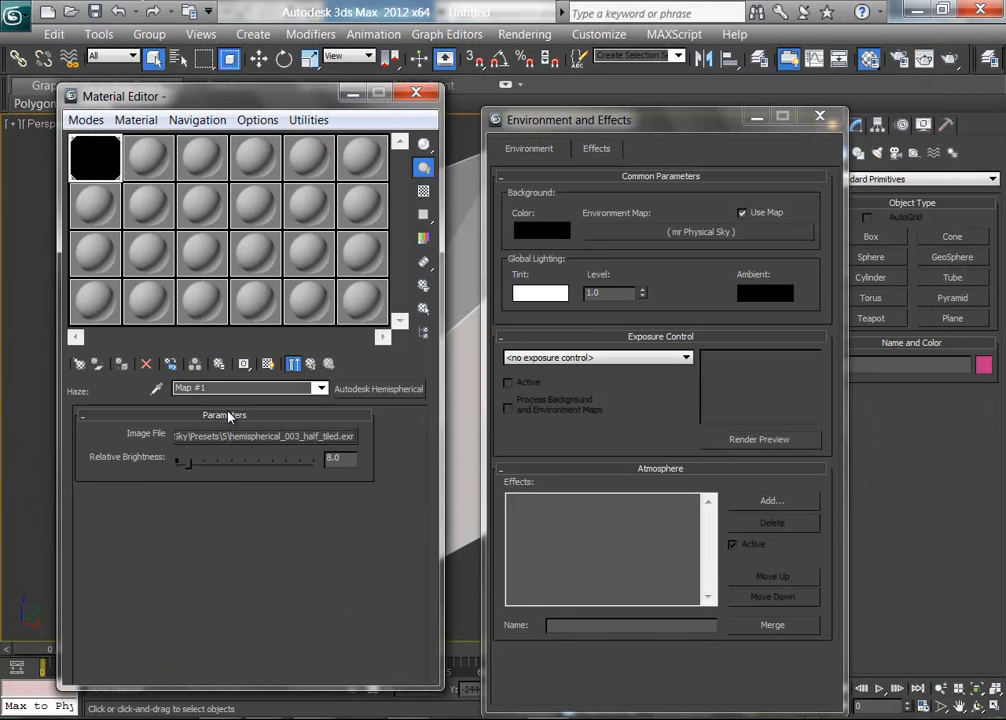
click(417, 93)
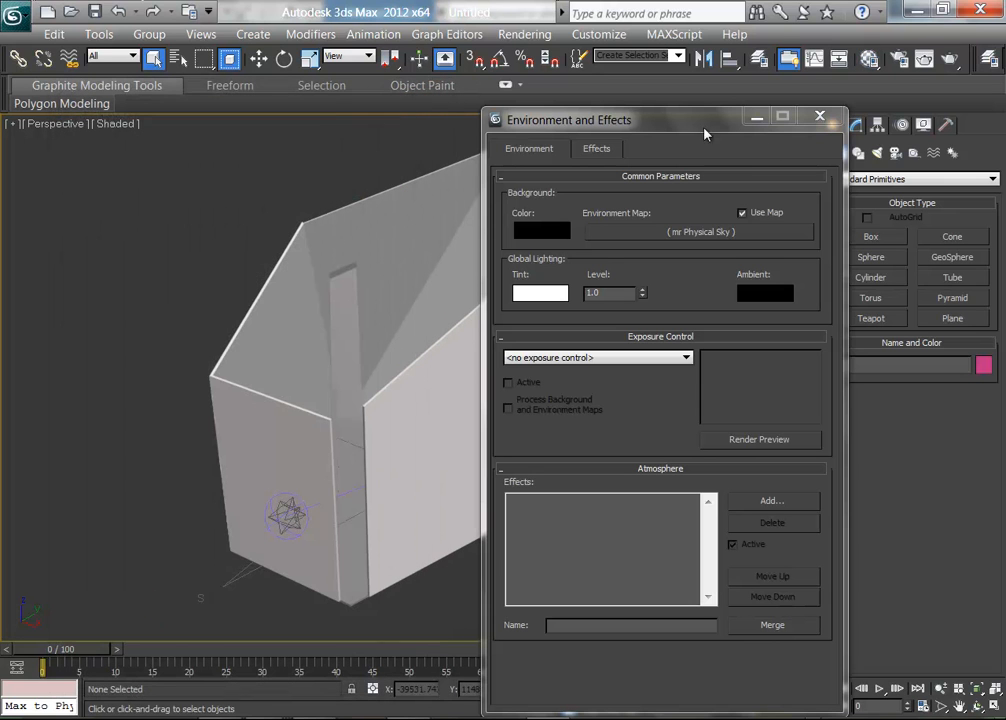
click(820, 116)
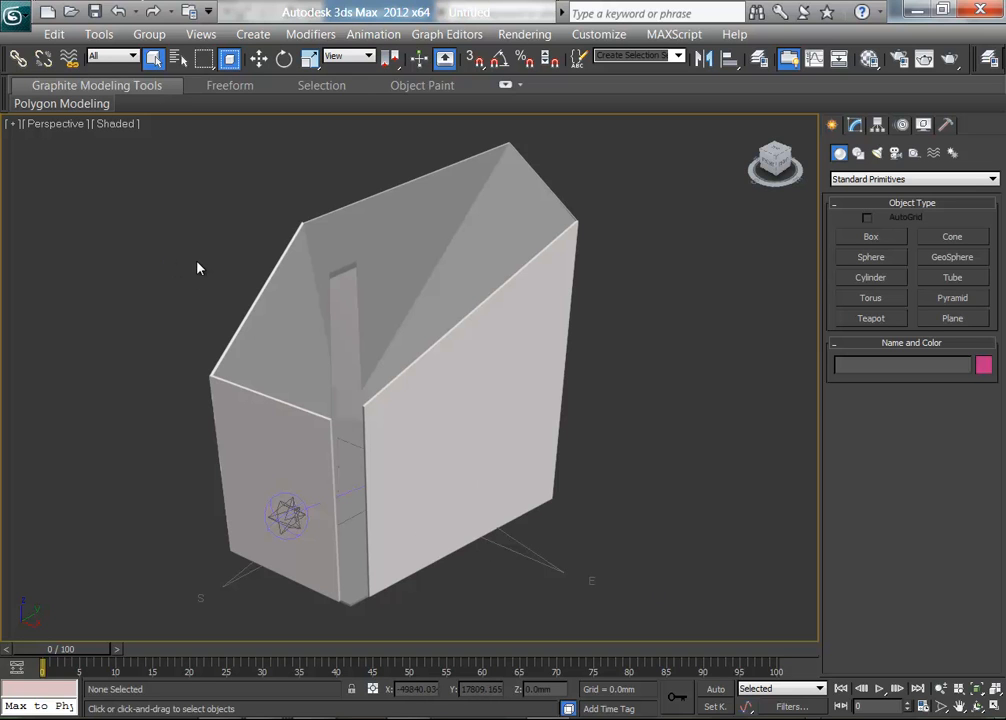
Step: Show the 3D View 1 camera, apply mr Photographic Exposure Control with the Physically Based Lighting, Indoor Daylight preset, and render its preview
key(Up)
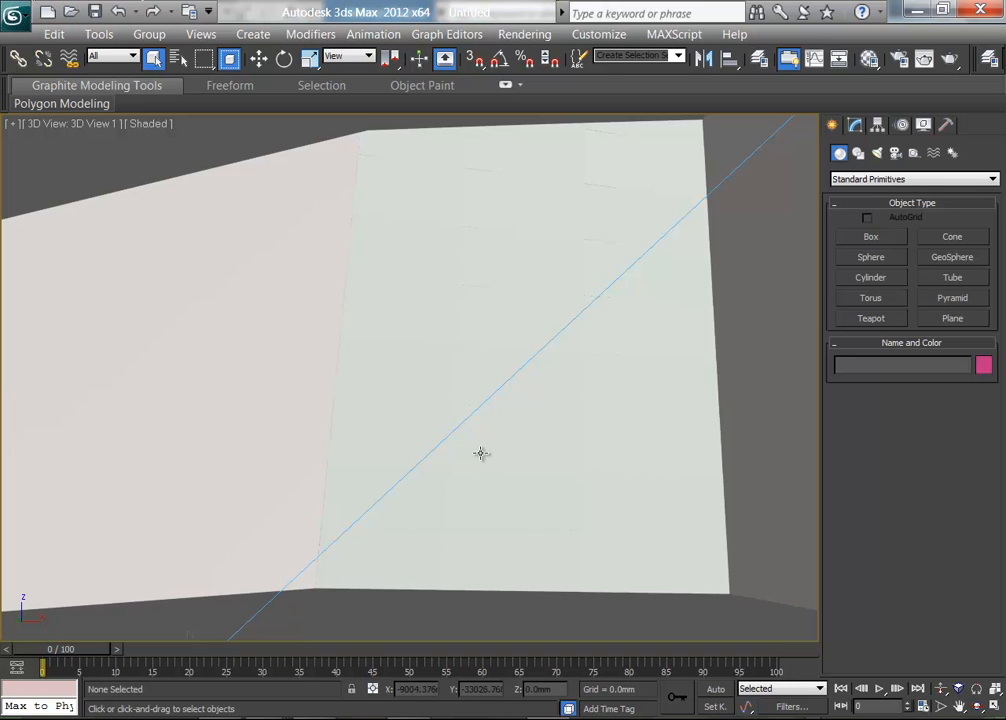
click(541, 36)
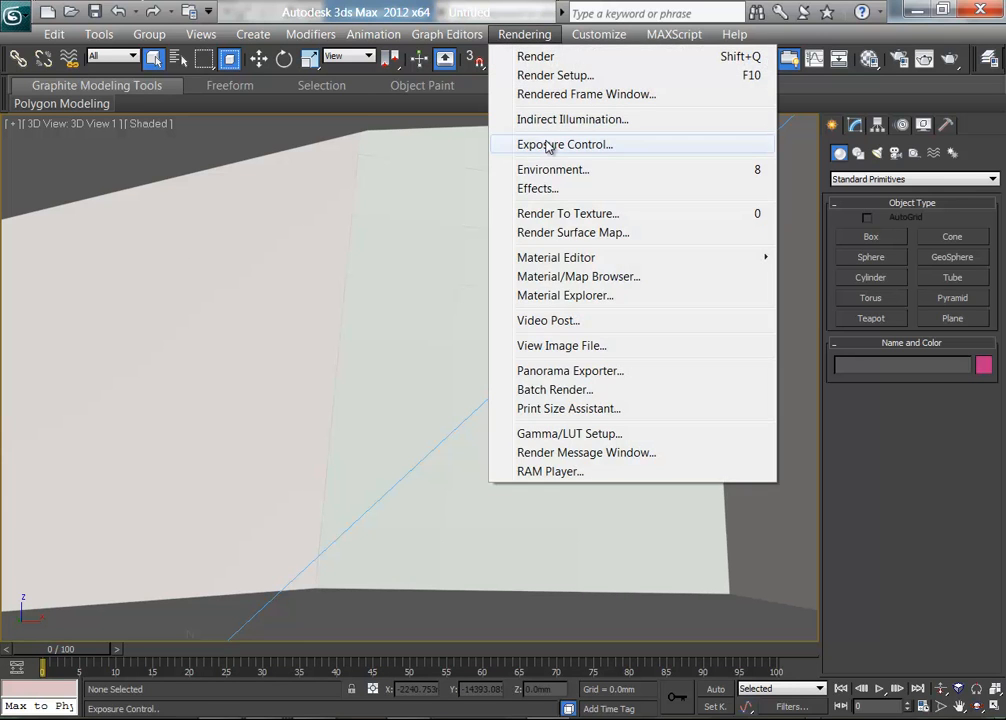
click(549, 145)
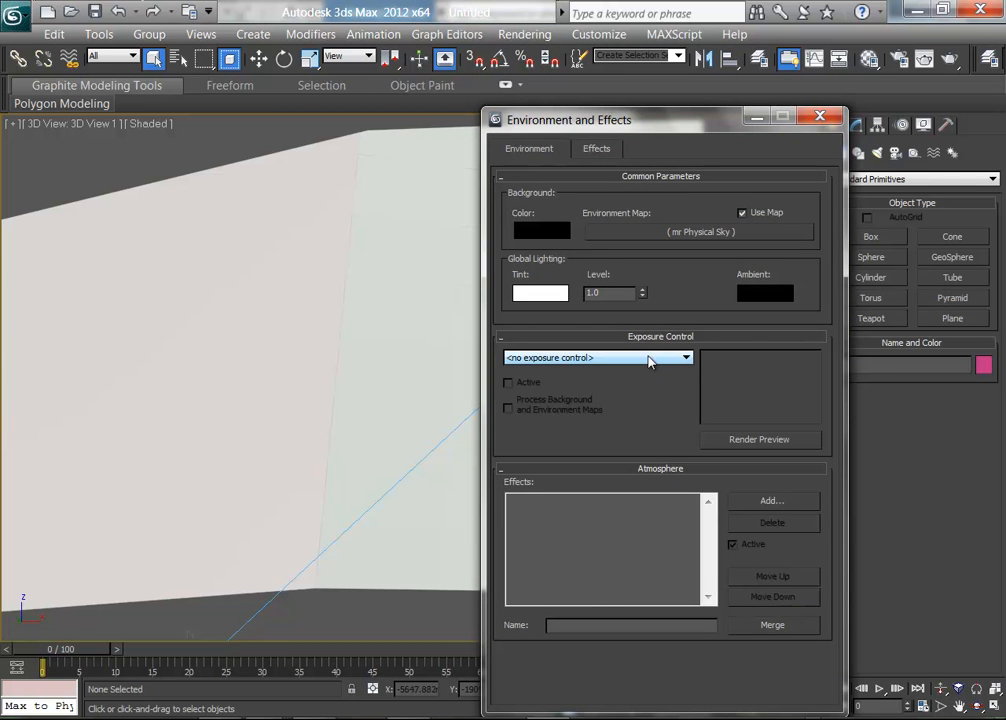
click(680, 359)
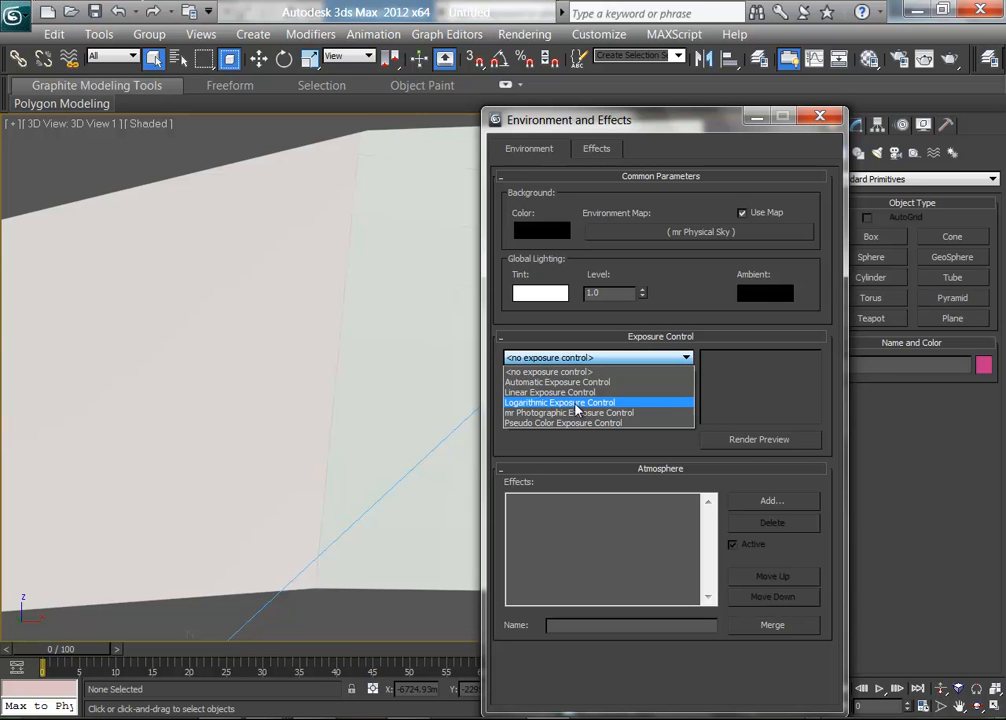
click(543, 413)
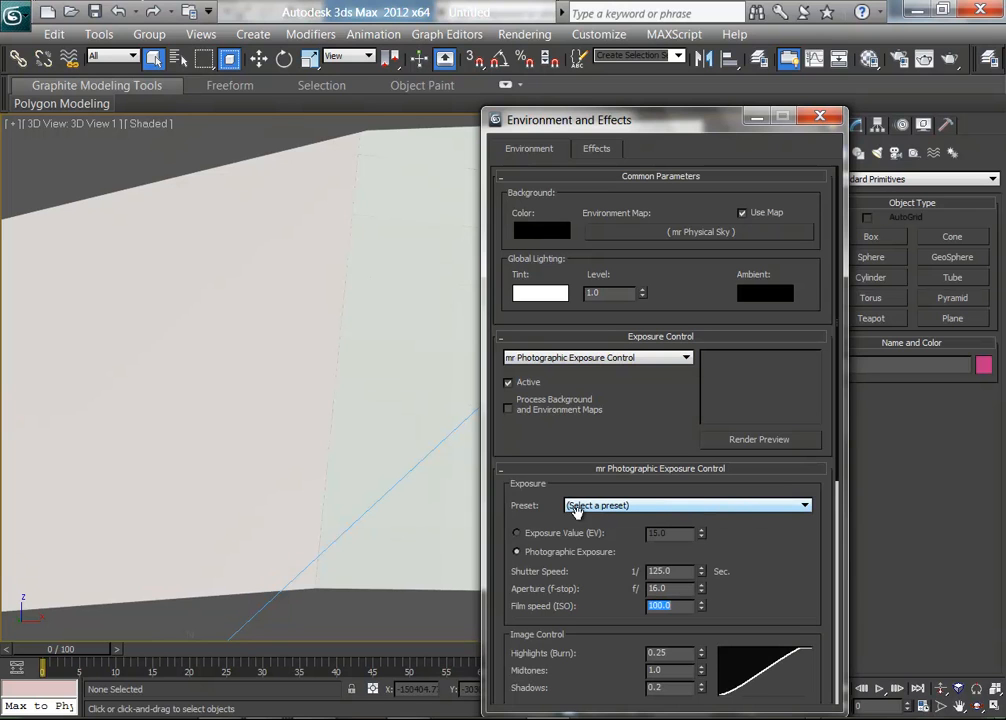
click(655, 507)
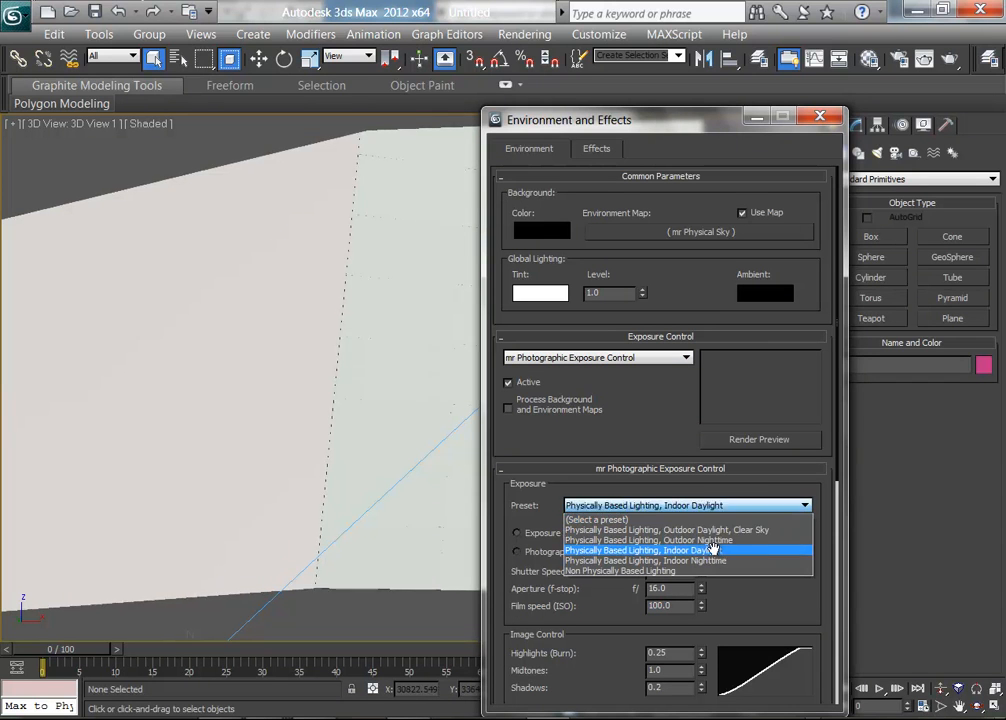
click(716, 551)
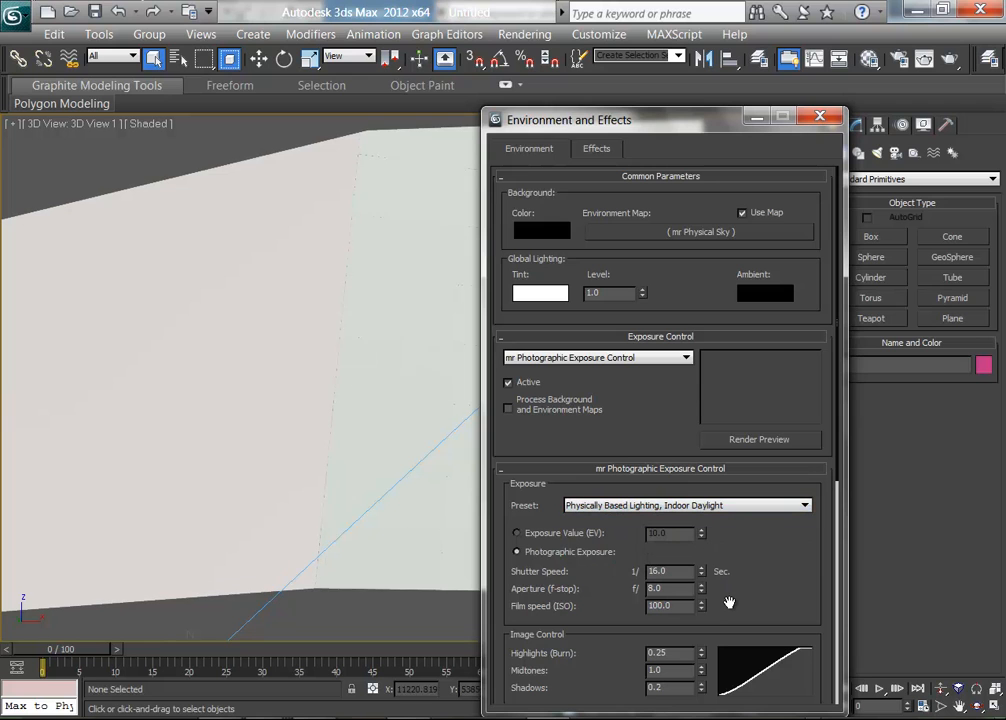
click(755, 445)
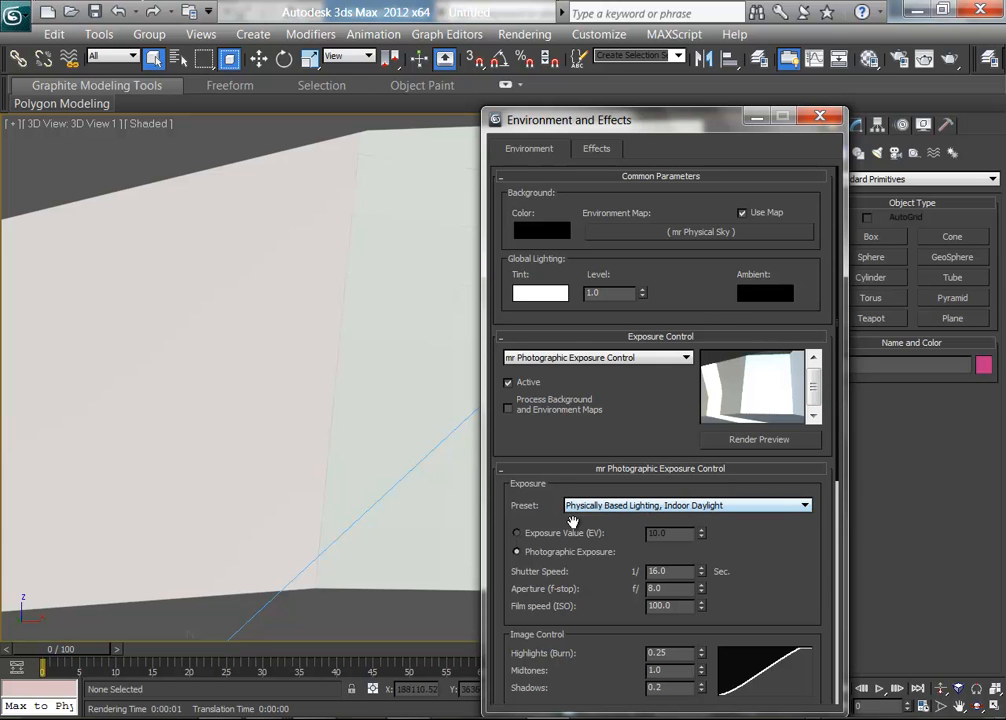
Step: Change the exposure to the Exposure Value (EV) mode at 12.0 and render the 3D View 1 camera
click(527, 533)
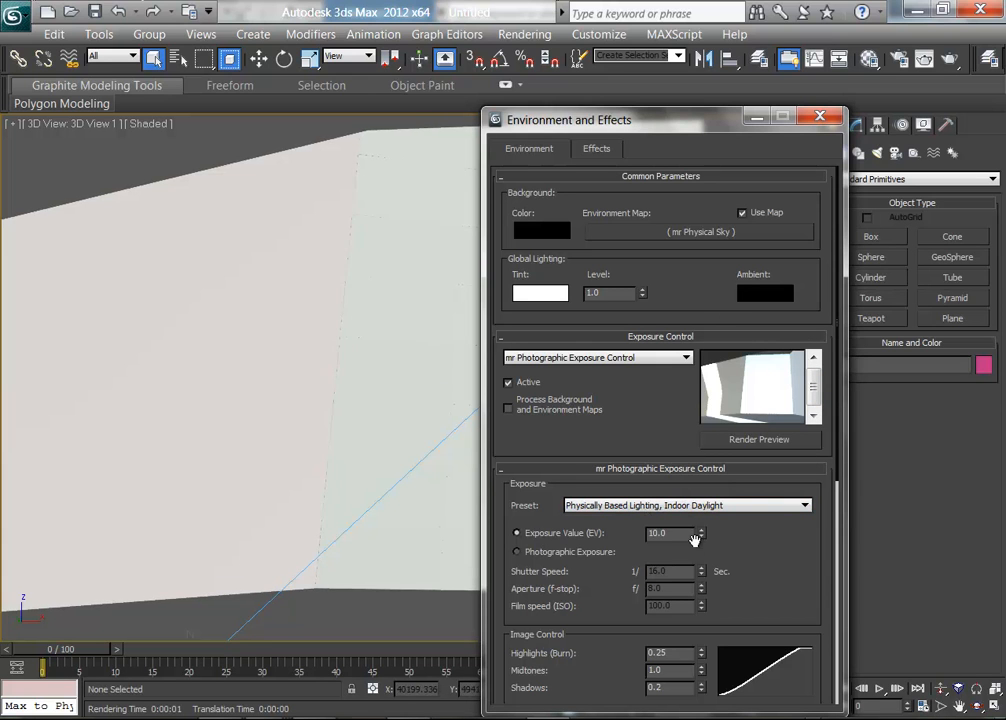
mouse_move(703, 539)
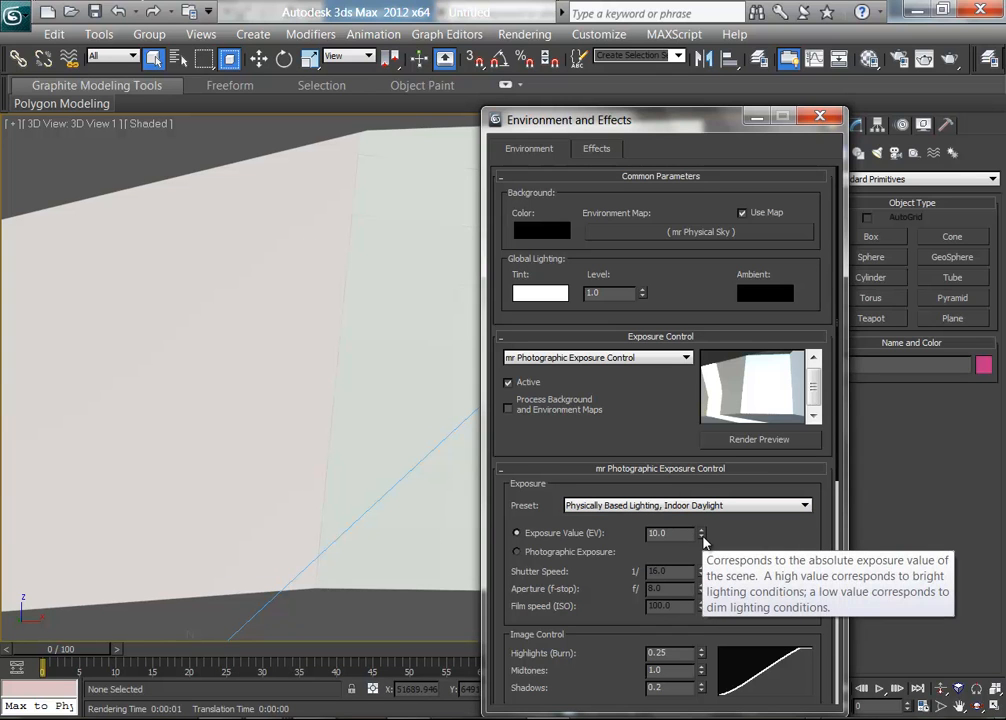
click(703, 532)
click(703, 532)
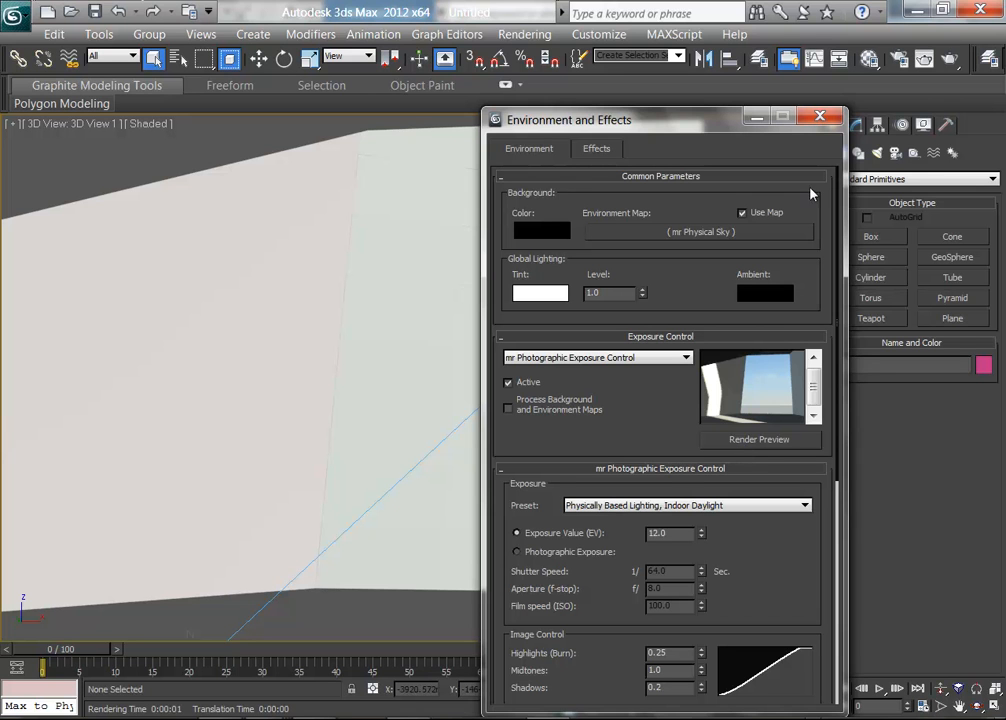
click(948, 60)
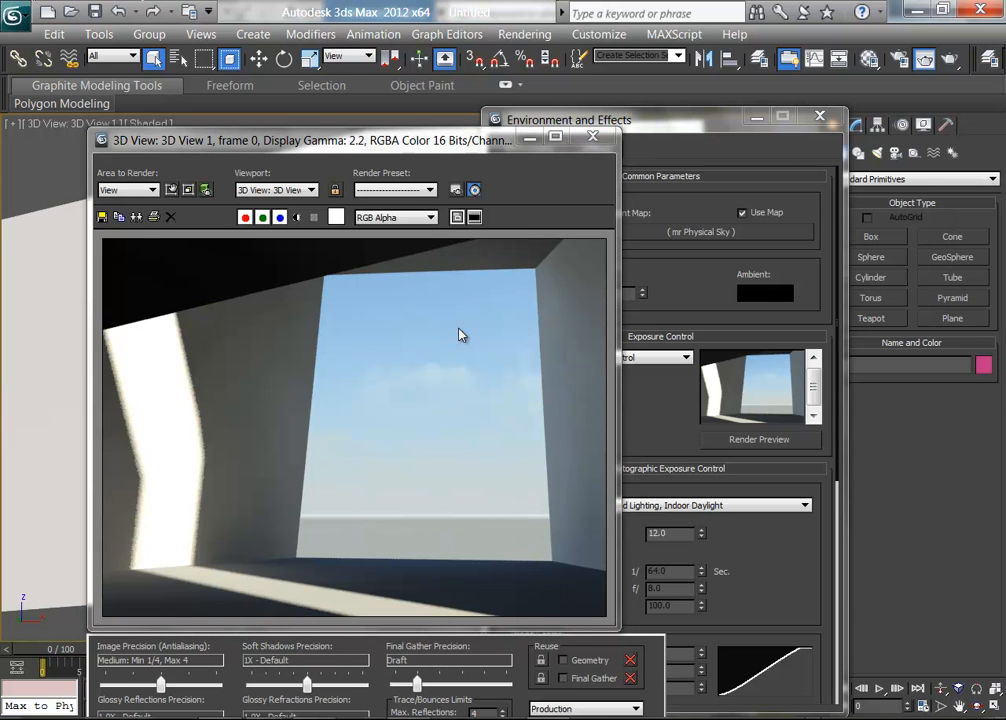
Step: Save the scene as Abstract Design in the project's scenes folder
mouse_move(408, 718)
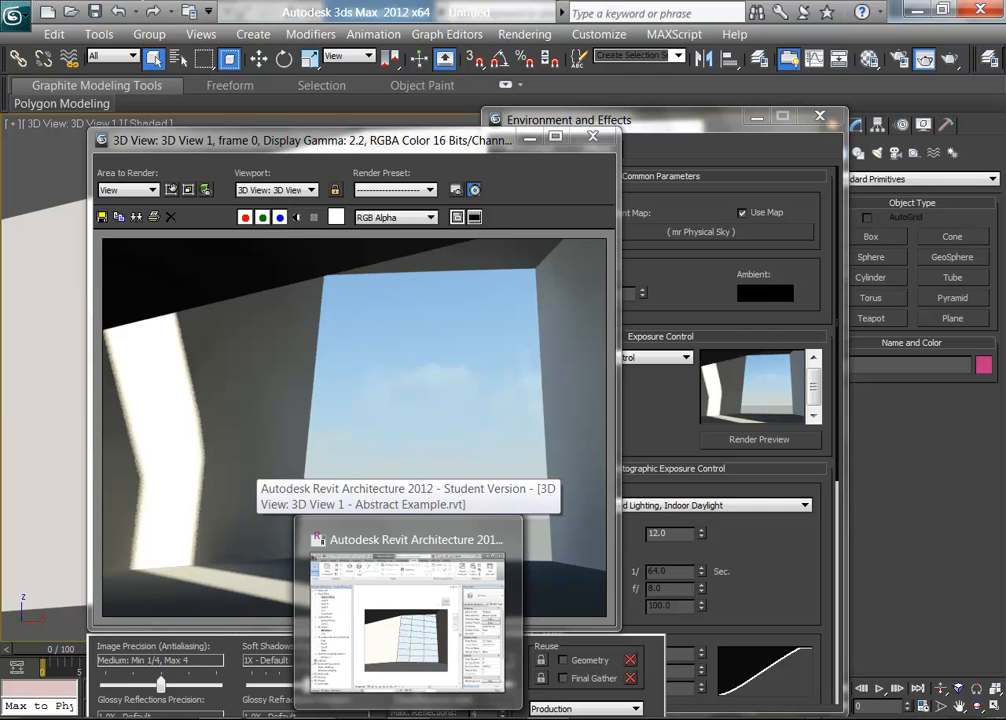
click(15, 15)
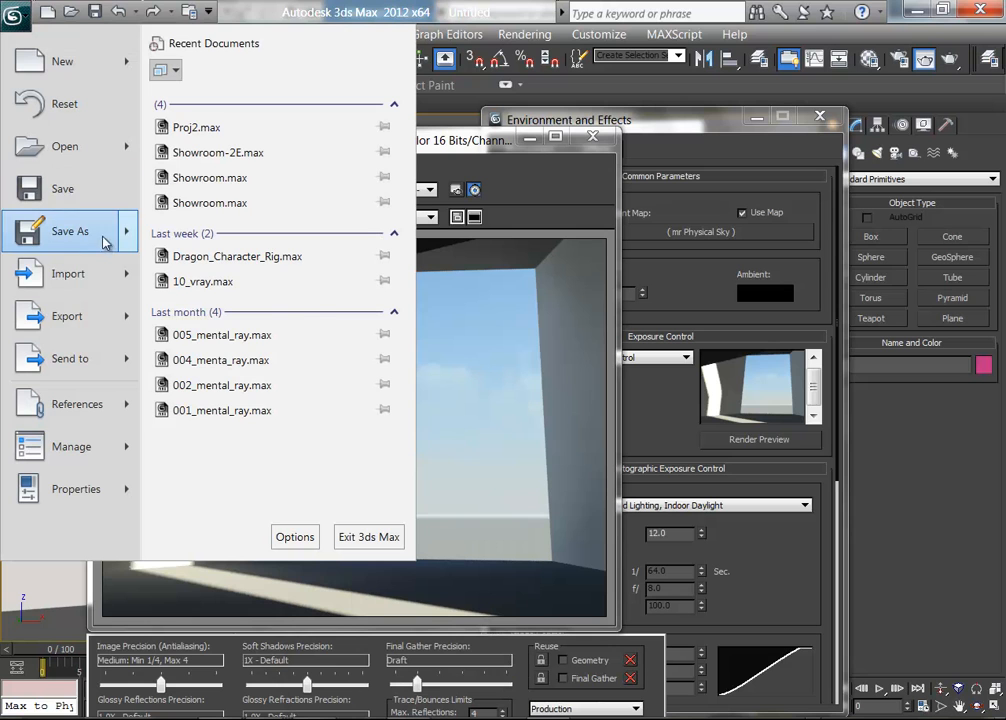
mouse_move(85, 240)
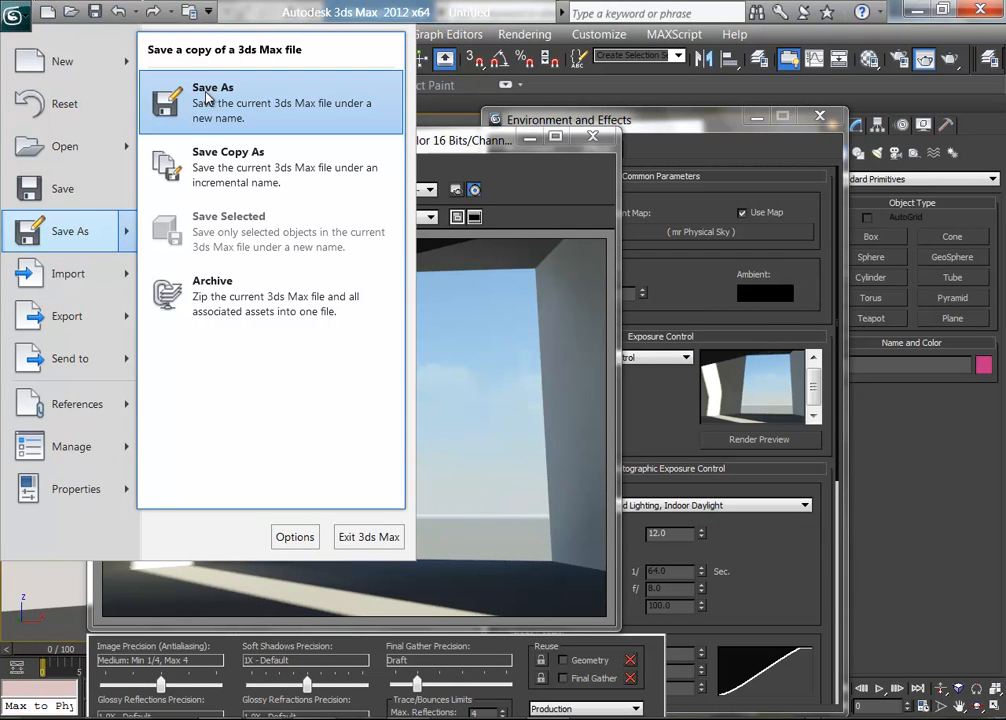
click(207, 97)
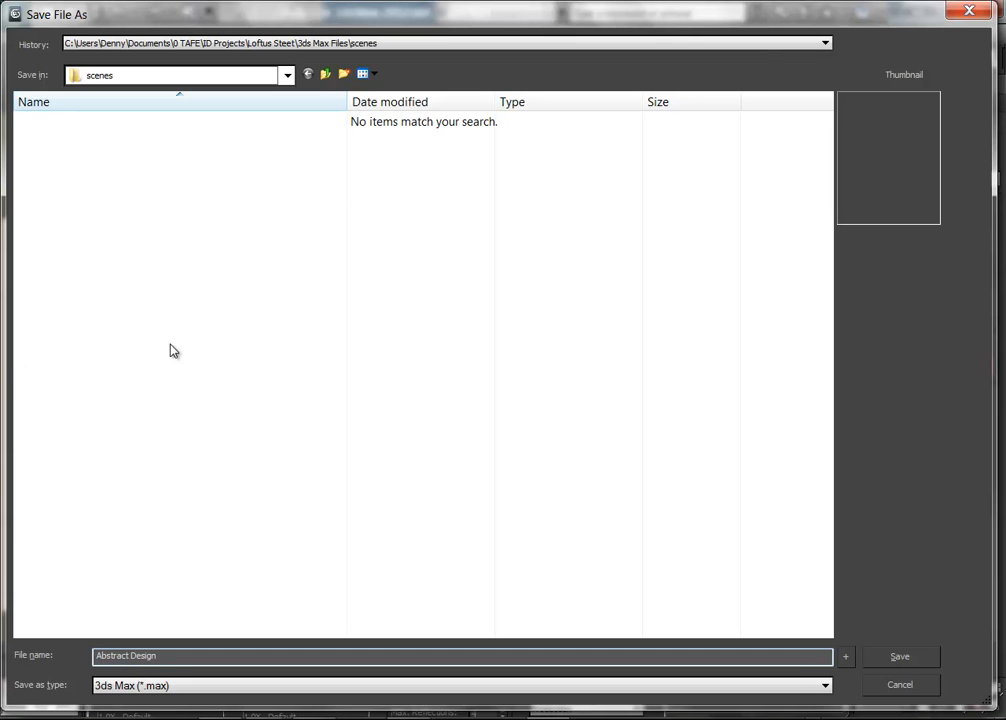
click(902, 656)
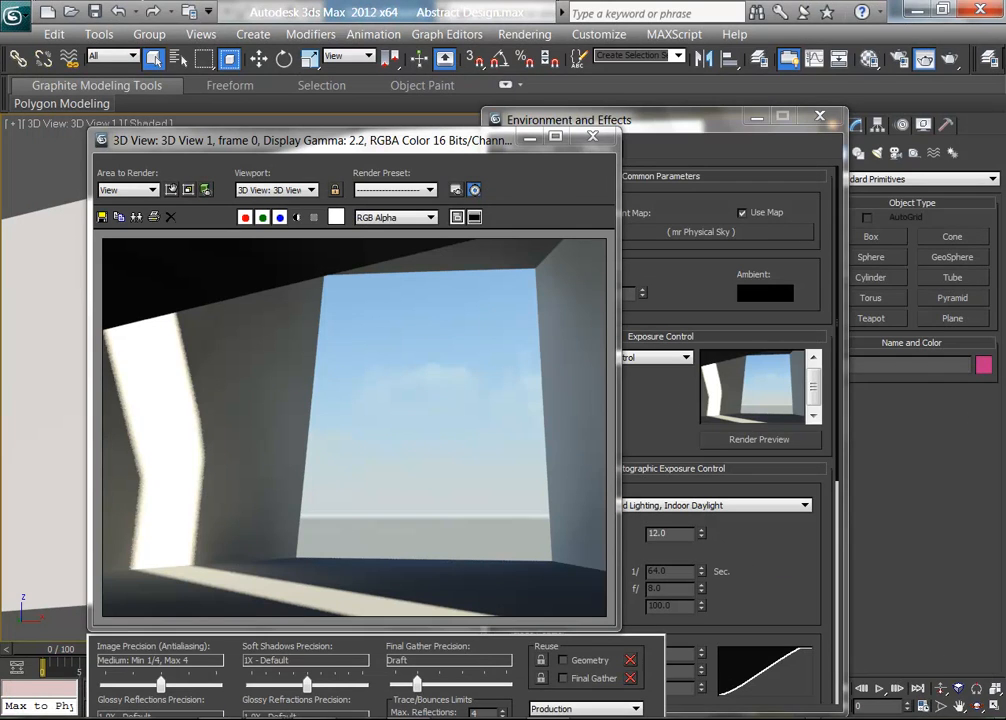
Step: Switch to Revit, open the {3D} view and select the tall gridded curtain system on the building's face
key(alt+Tab)
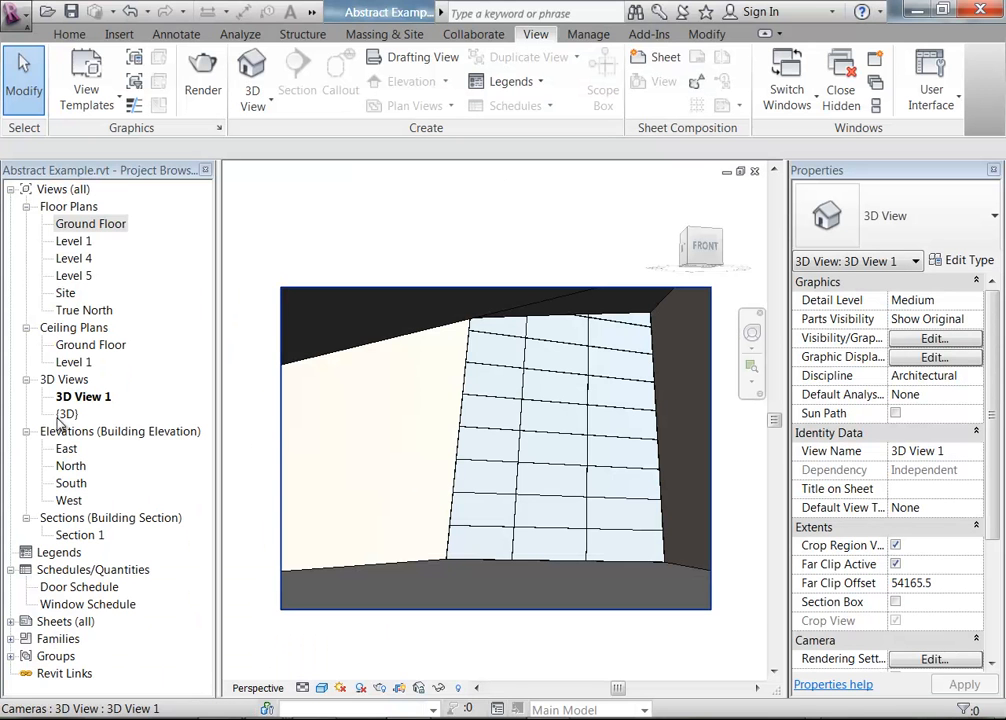
double_click(66, 413)
scroll(602, 370, down, 2)
shift+middle_drag(530, 412, 335, 411)
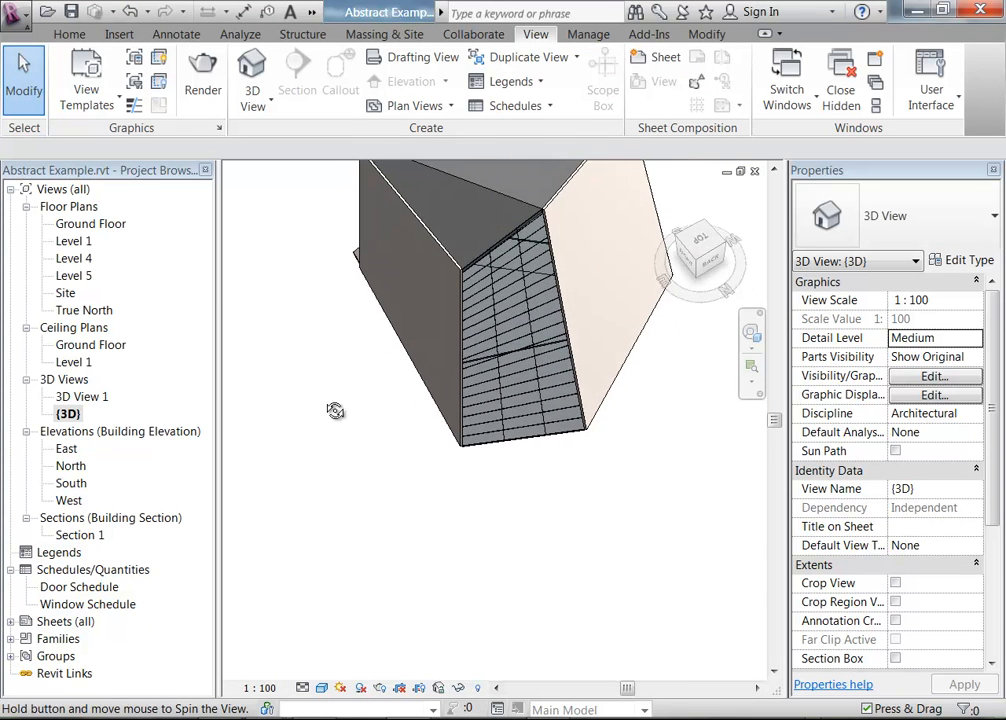
scroll(505, 335, up, 4)
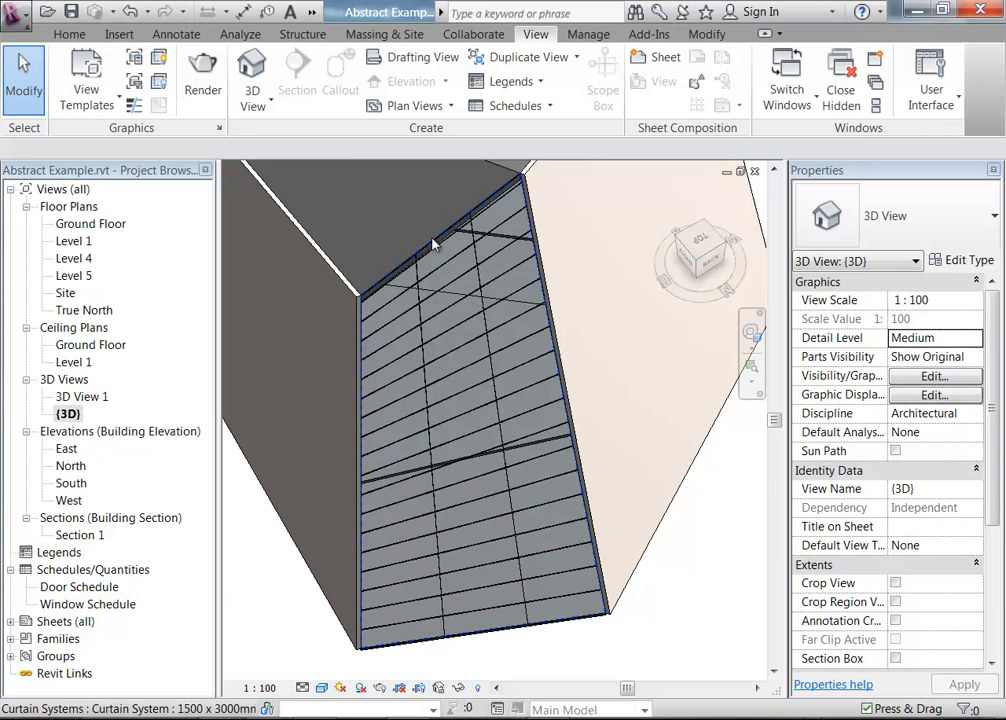
click(516, 316)
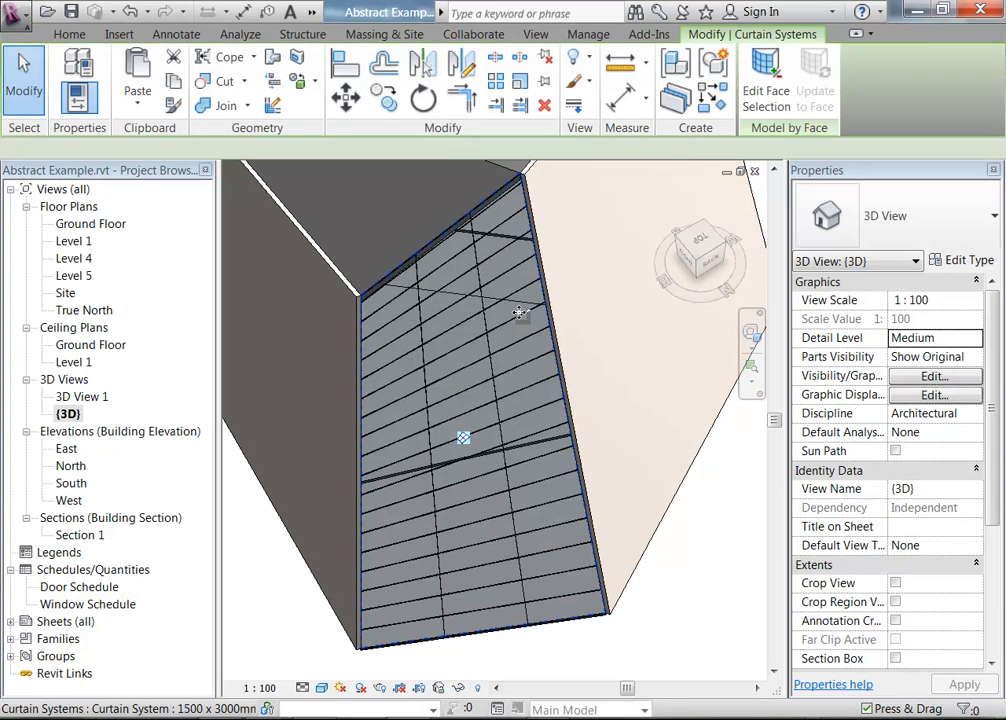
Step: In the curtain system's type properties, set the Grid 1 interior mullion type to Rectangular Mullion : 50 x 150mm
click(962, 260)
drag(700, 72, 398, 47)
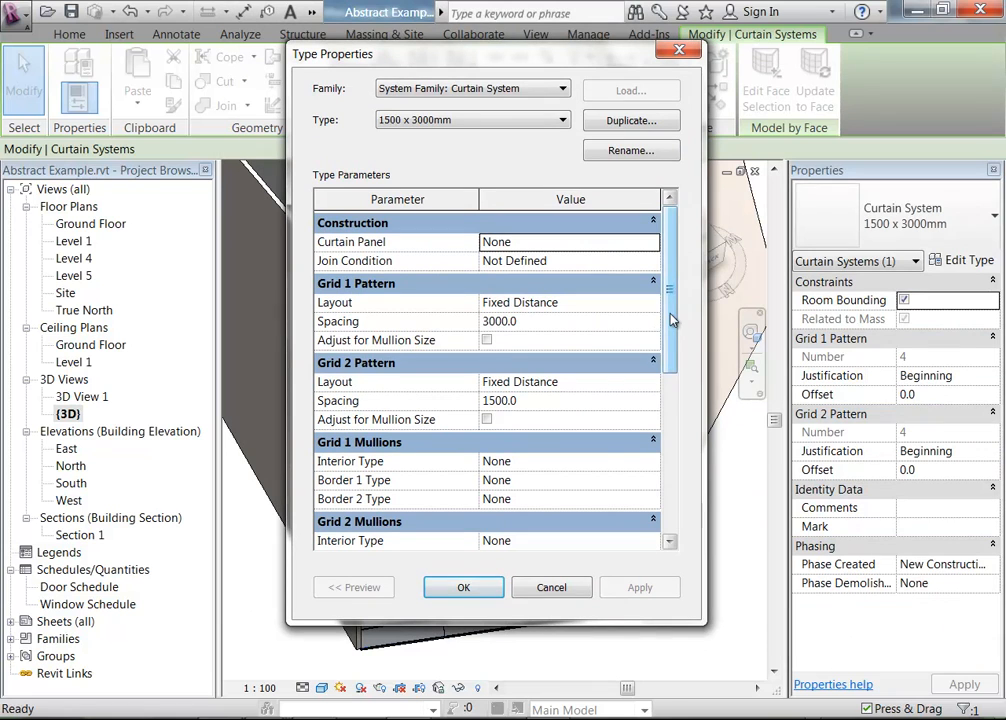
scroll(672, 356, down, 3)
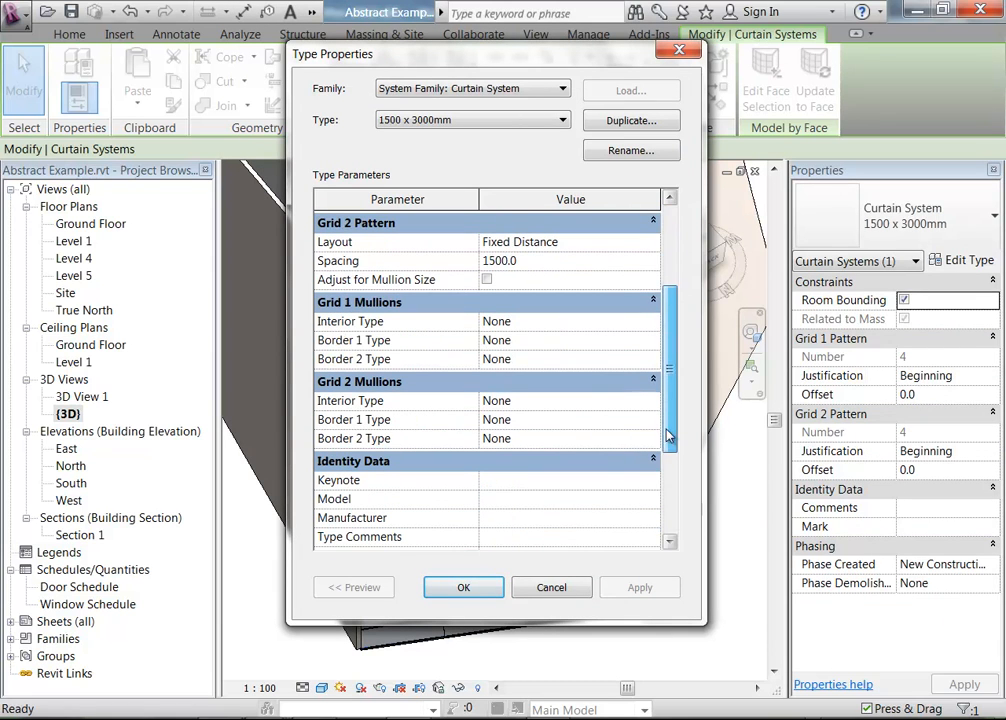
click(555, 322)
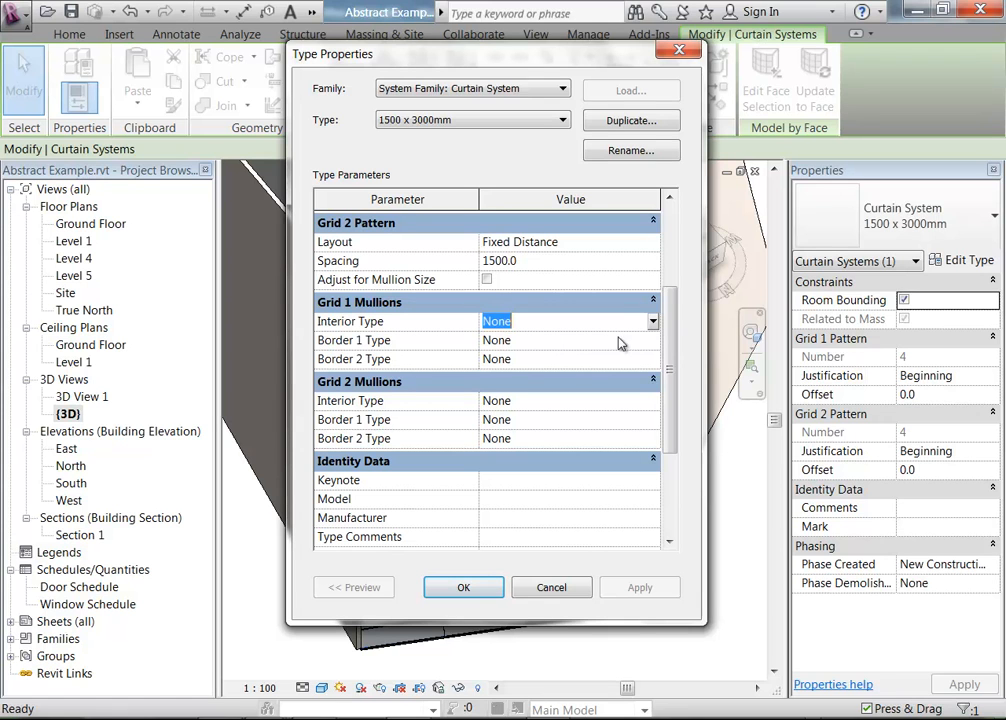
click(653, 322)
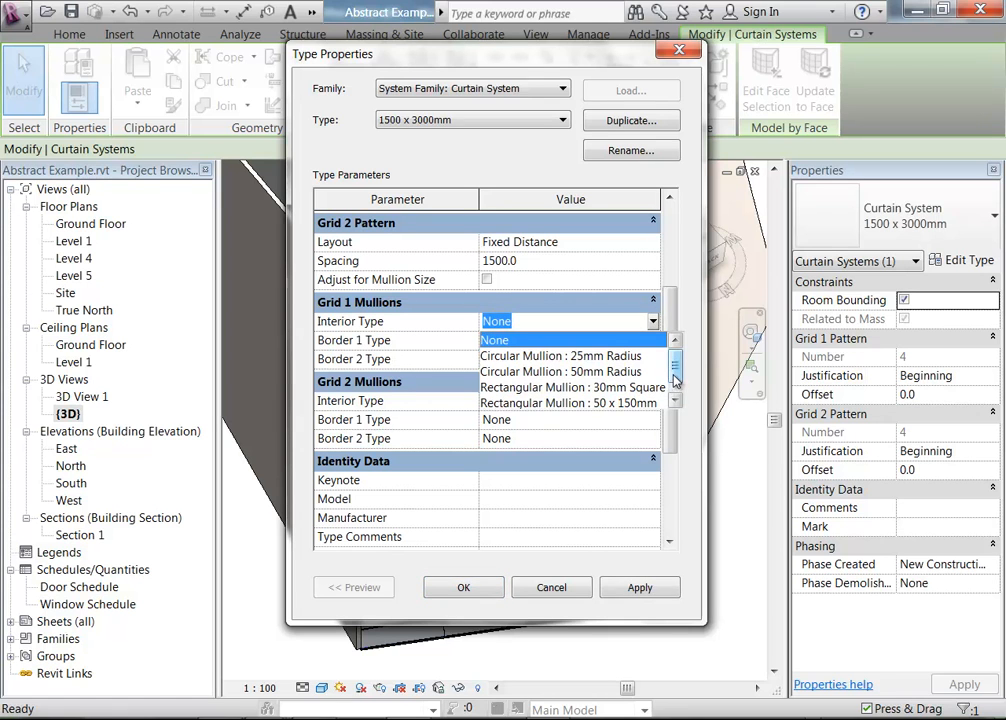
drag(675, 380, 676, 390)
click(522, 388)
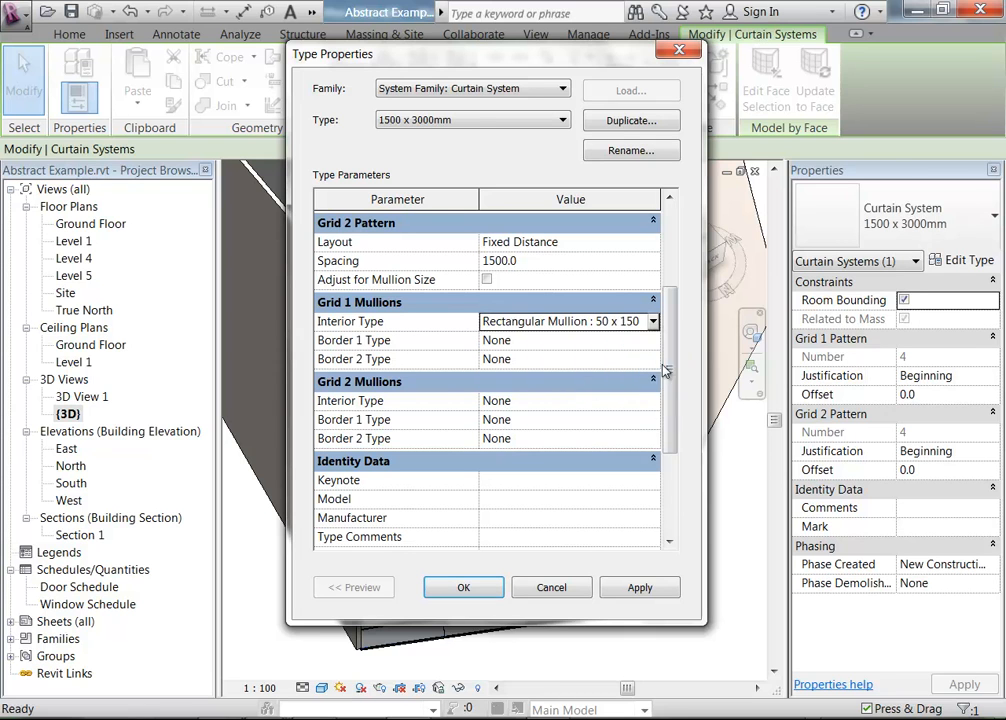
Step: Set the Grid 2 interior mullion type to Rectangular Mullion : 50 x 150mm and apply the type changes
click(653, 400)
click(653, 400)
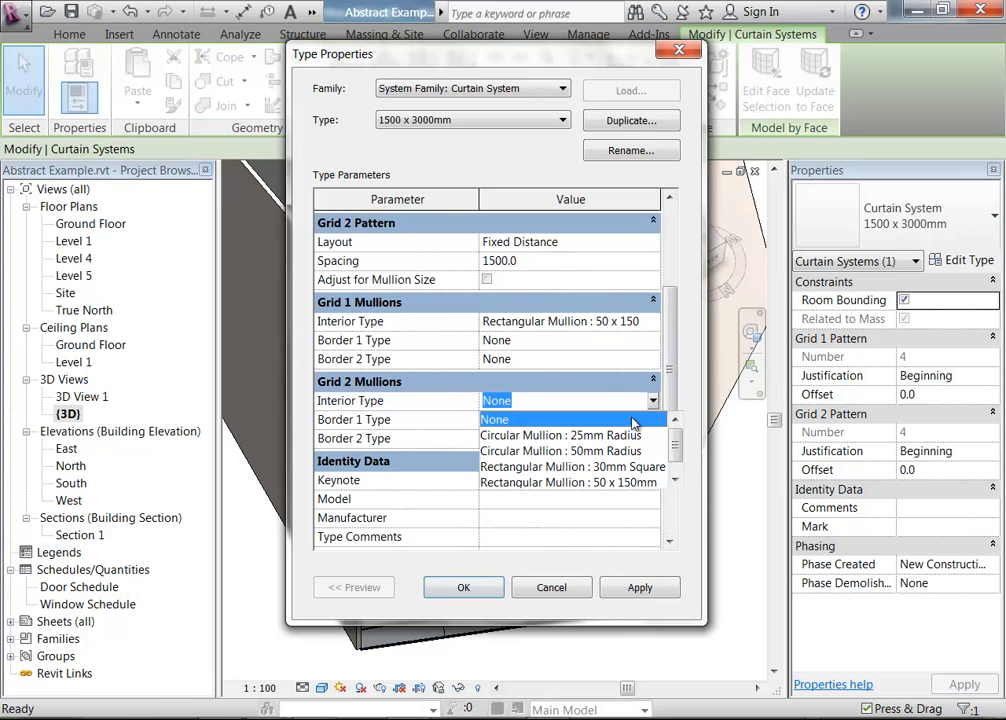
click(571, 483)
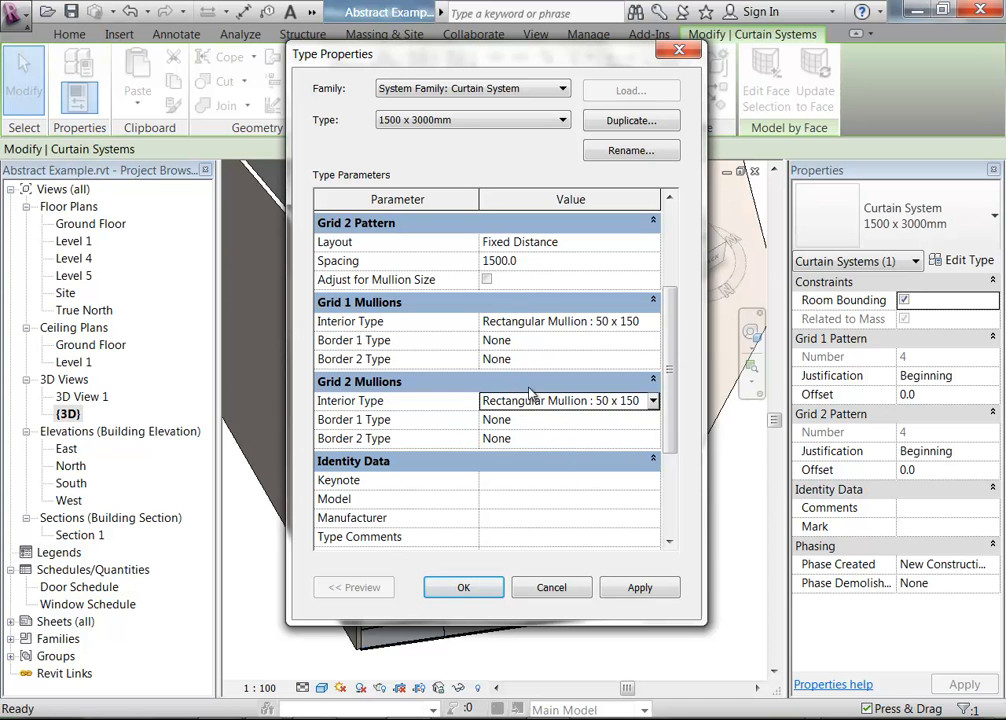
click(462, 587)
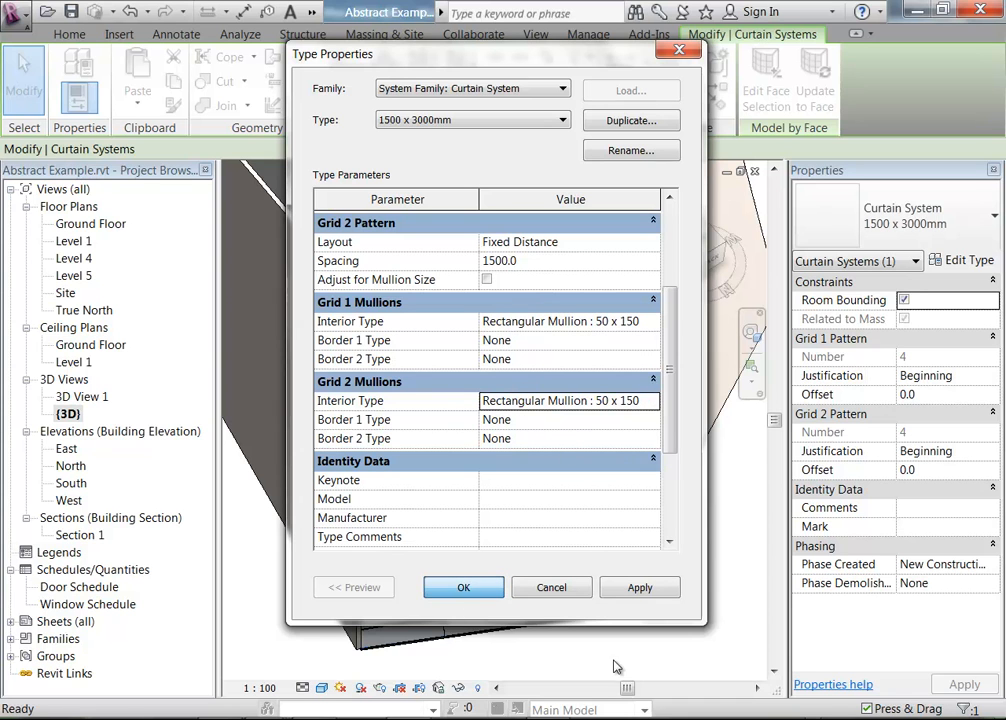
click(461, 587)
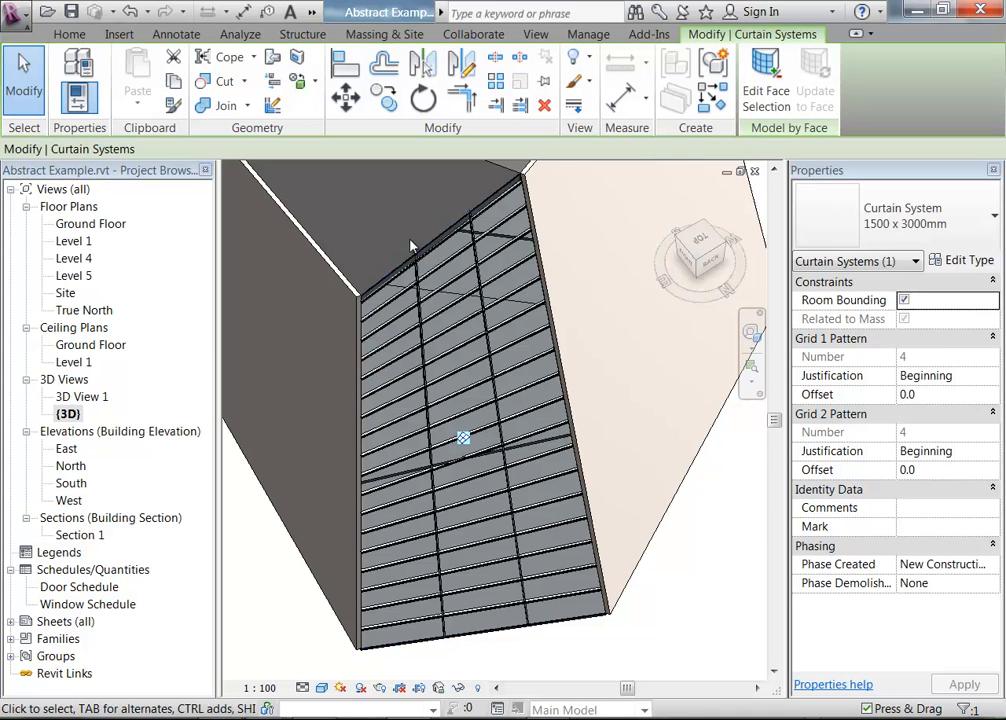
Step: Inspect the curtain system's mullions up close, clear the selection and save the Revit project
scroll(410, 245, up, 5)
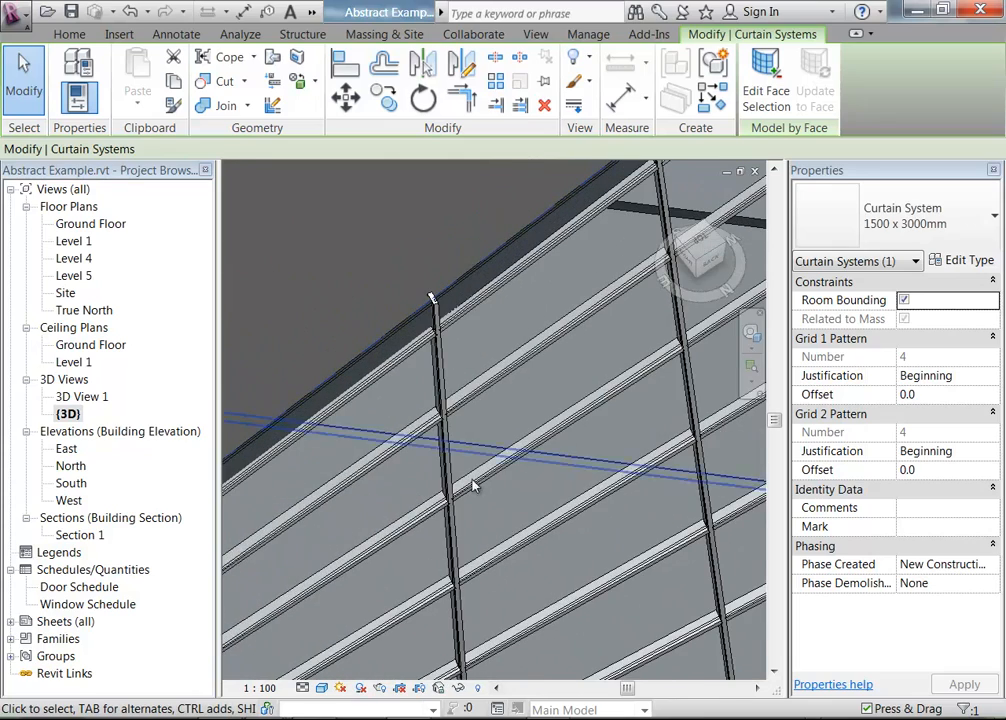
scroll(496, 445, down, 8)
middle_drag(494, 444, 496, 284)
click(317, 558)
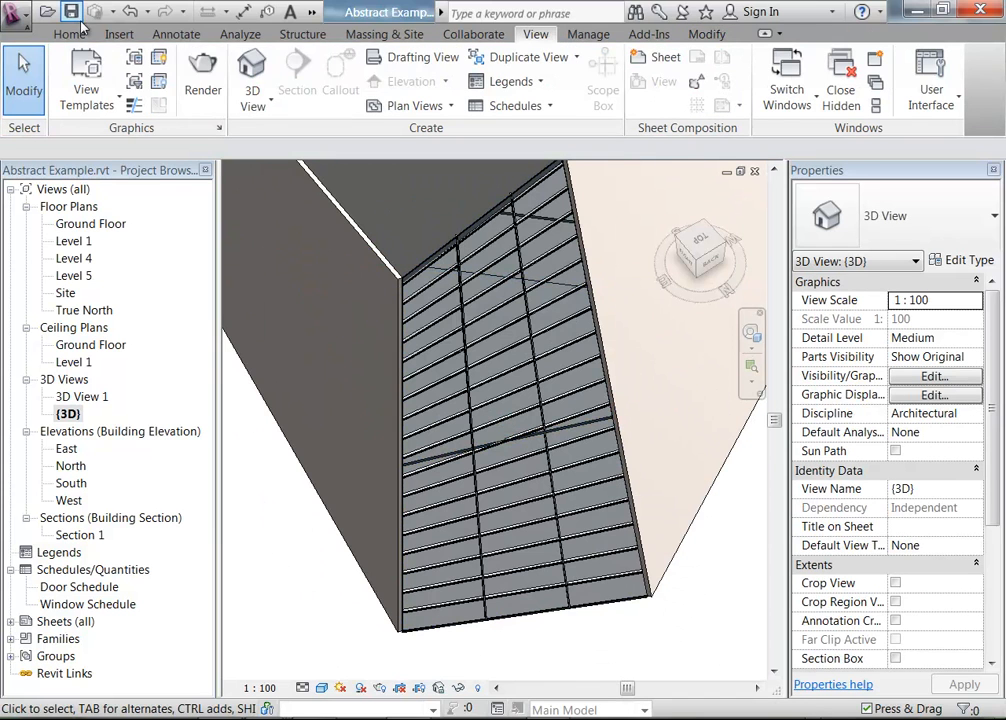
click(72, 14)
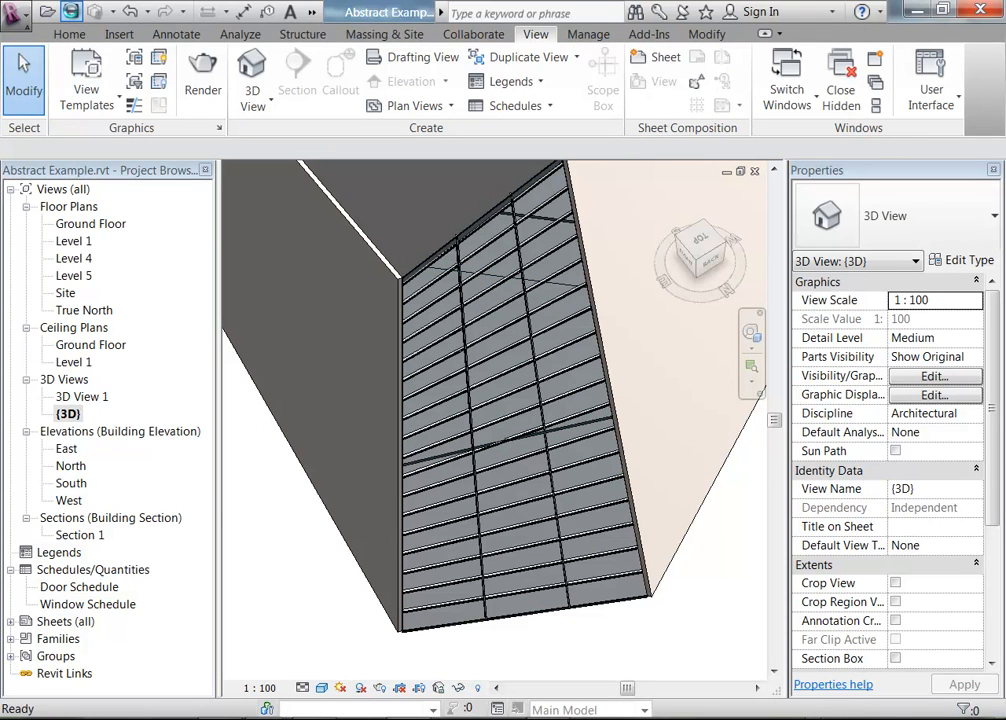
click(14, 11)
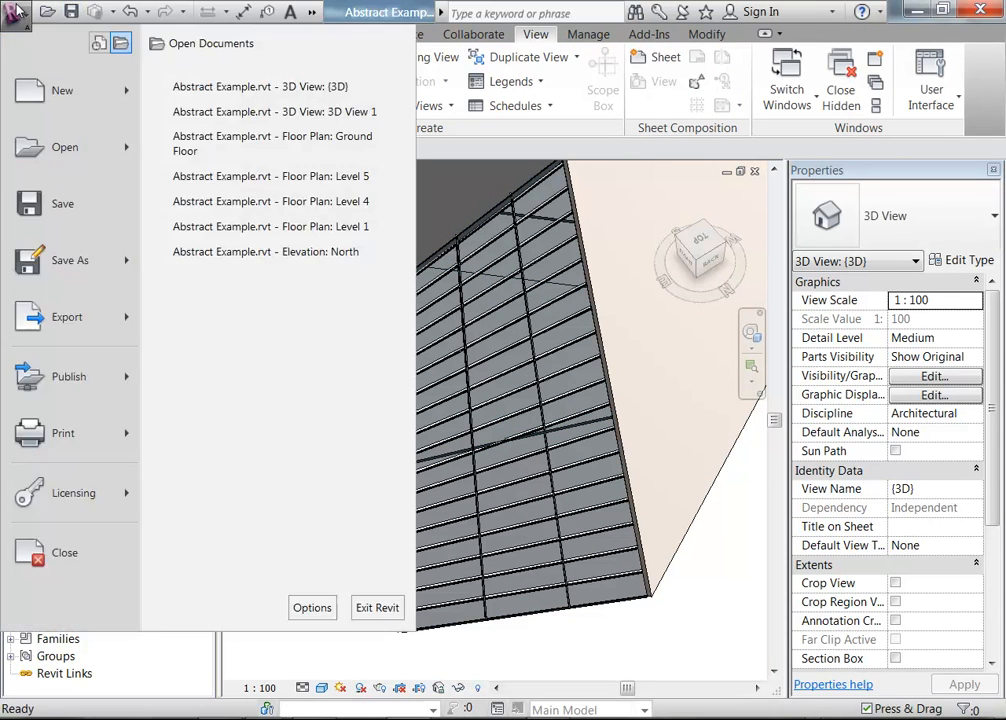
click(14, 12)
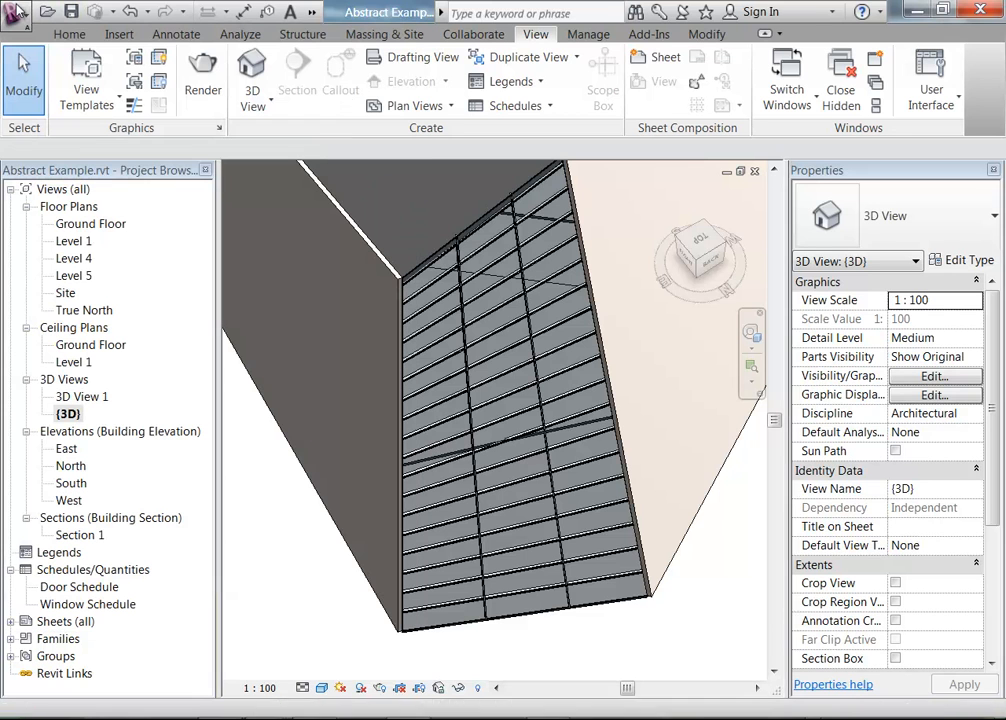
Step: Open the 3D View 1 camera view and export it as FBX, overwriting the existing AbstractExample-3DView-3DView1 file
click(83, 397)
double_click(84, 397)
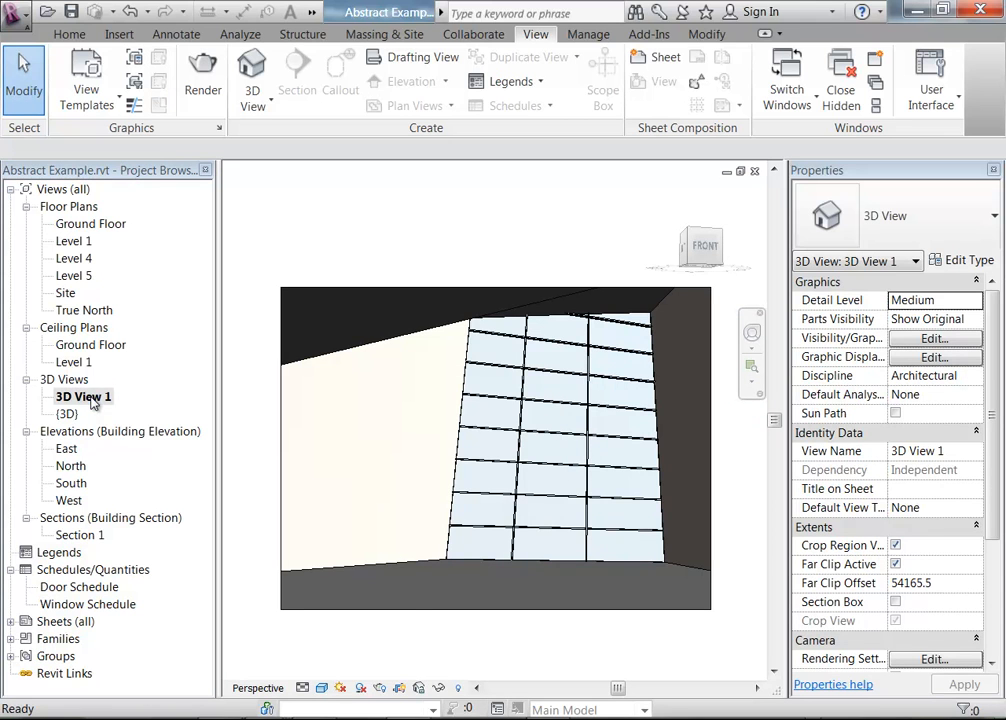
click(14, 11)
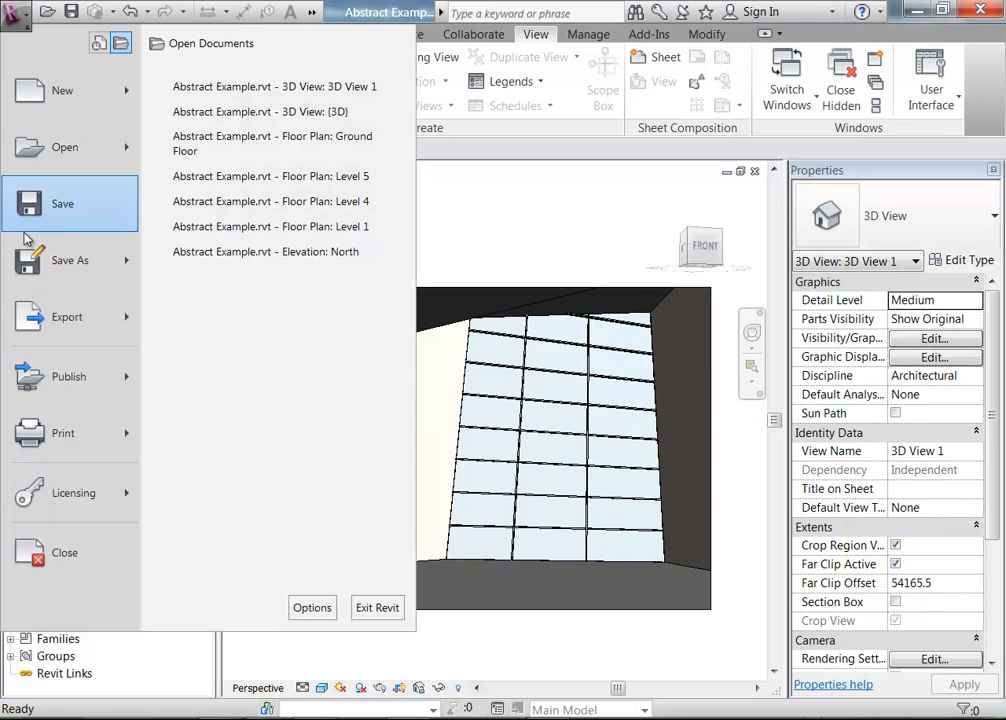
mouse_move(63, 330)
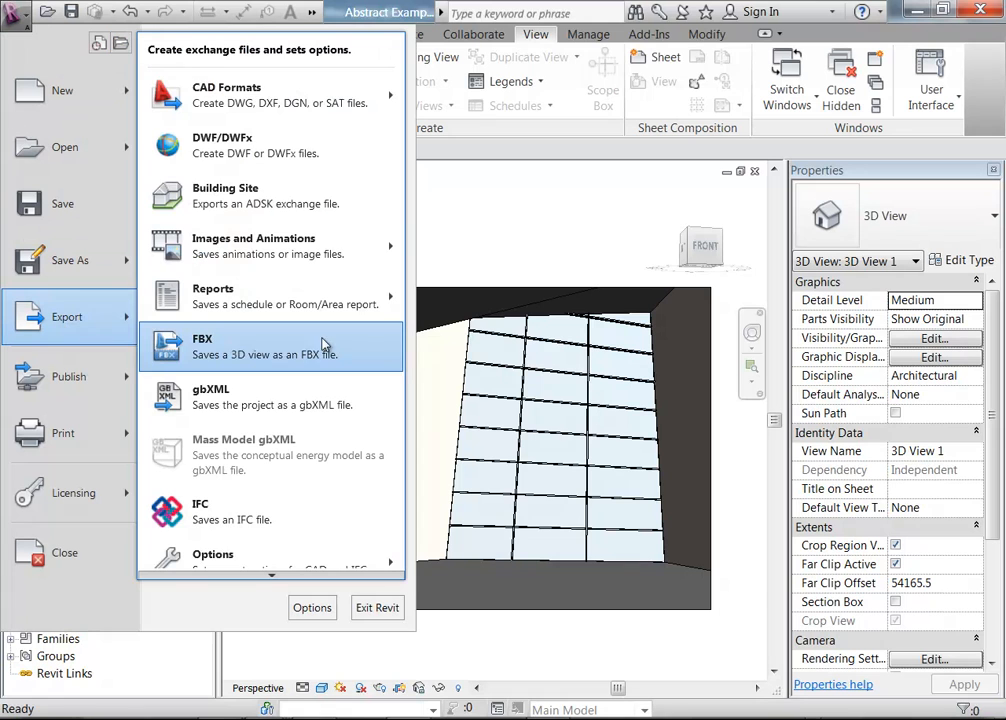
click(249, 346)
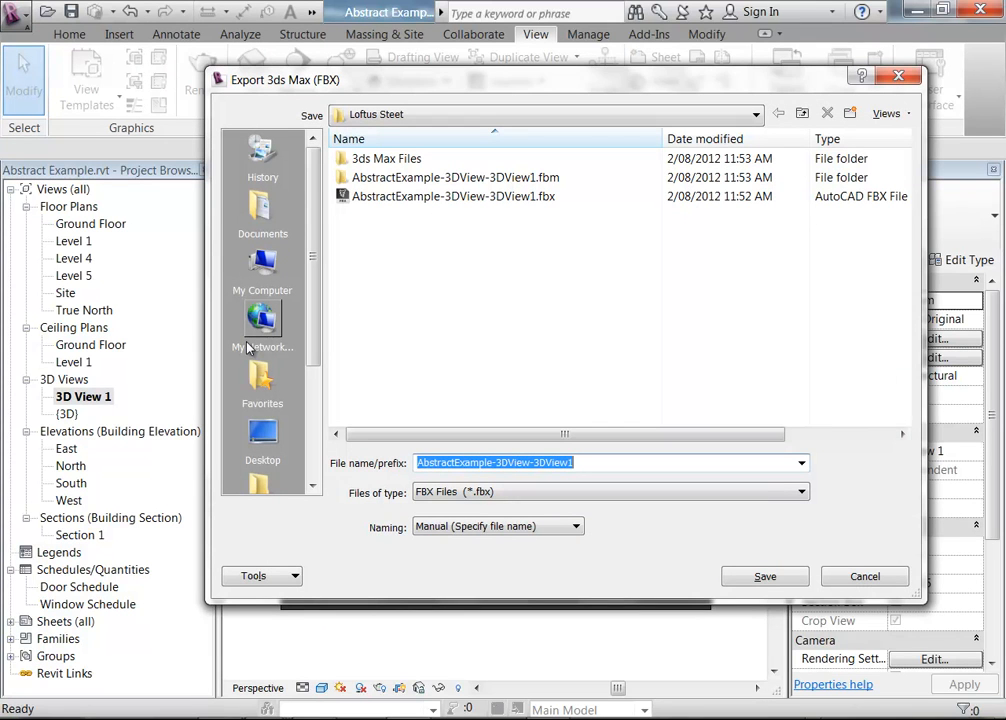
click(765, 578)
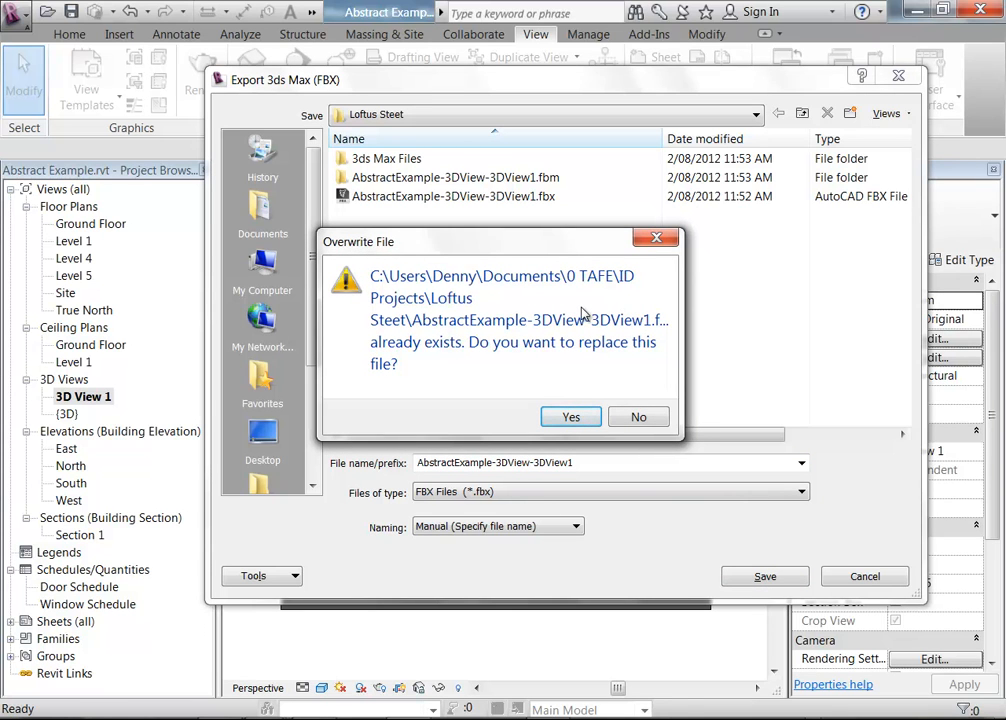
click(567, 424)
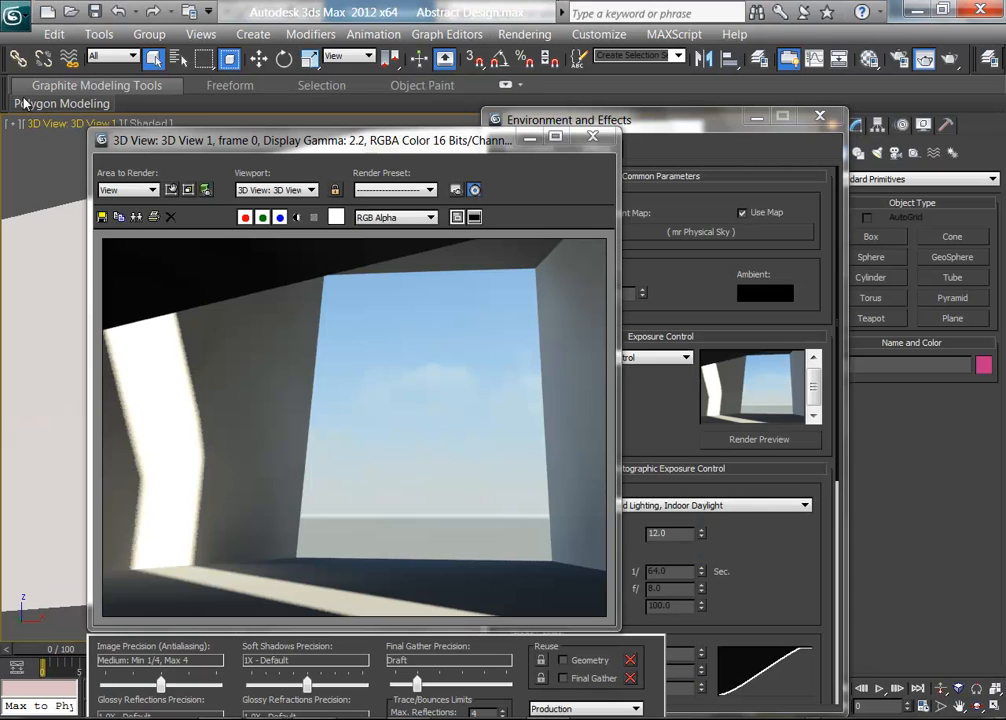
Step: In 3ds Max, reload the linked FBX through the File Link Manager with Use Scene Material Definitions enabled
click(18, 12)
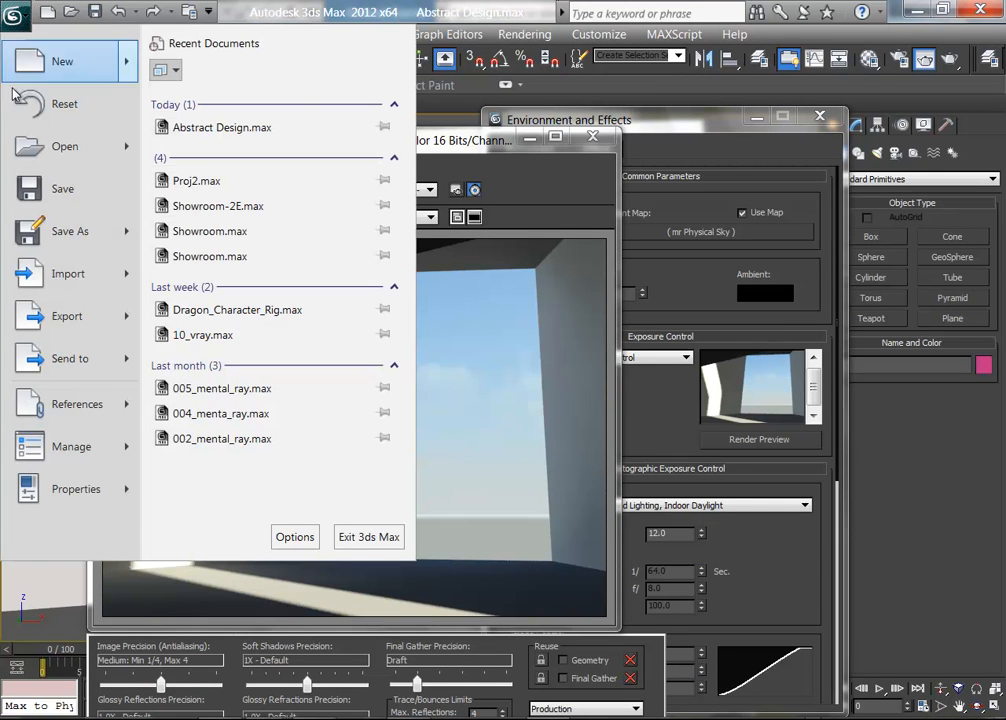
mouse_move(55, 403)
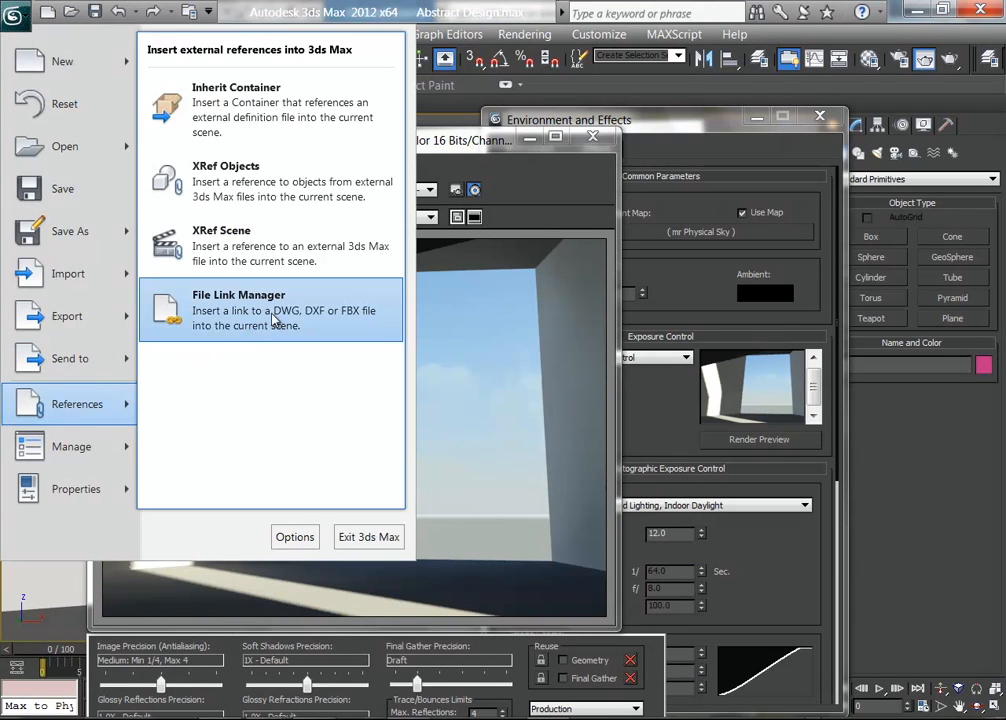
click(273, 318)
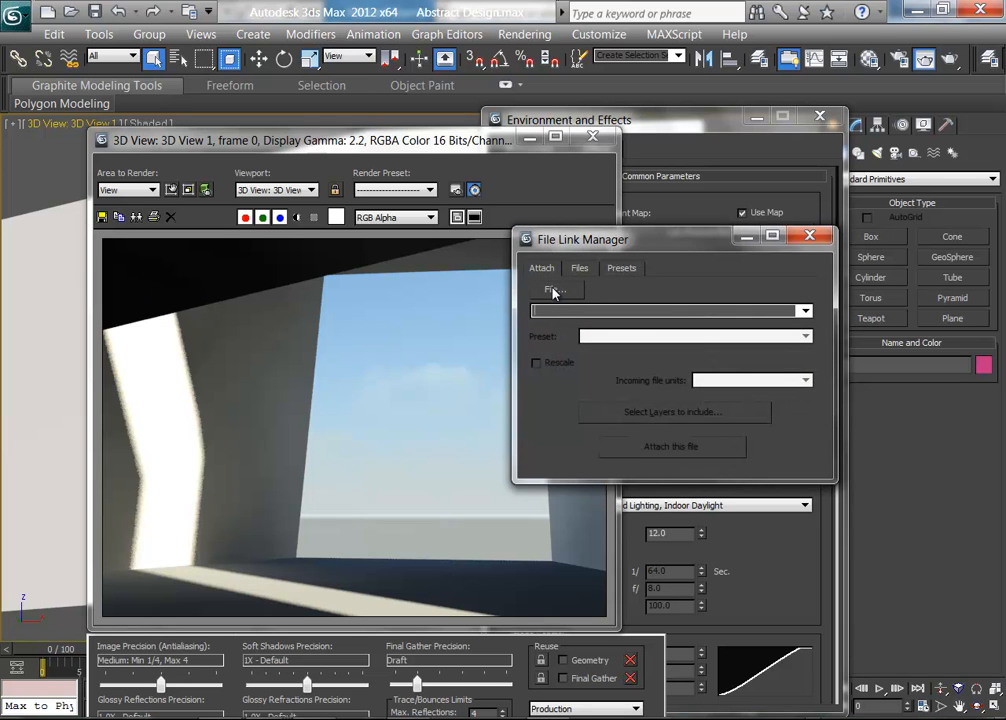
click(576, 269)
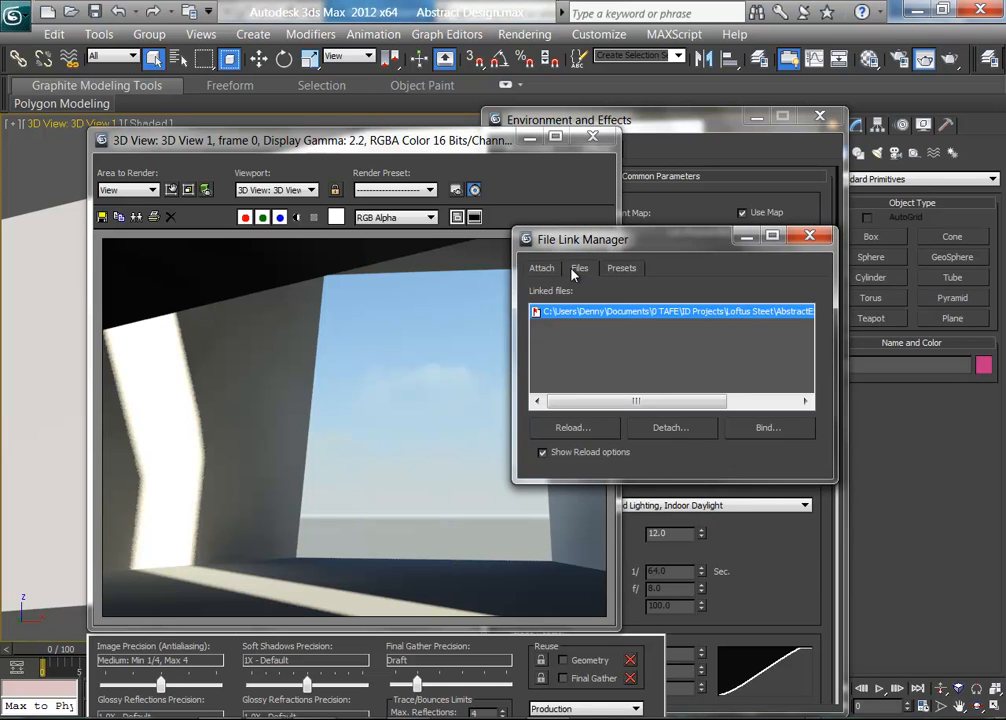
click(567, 436)
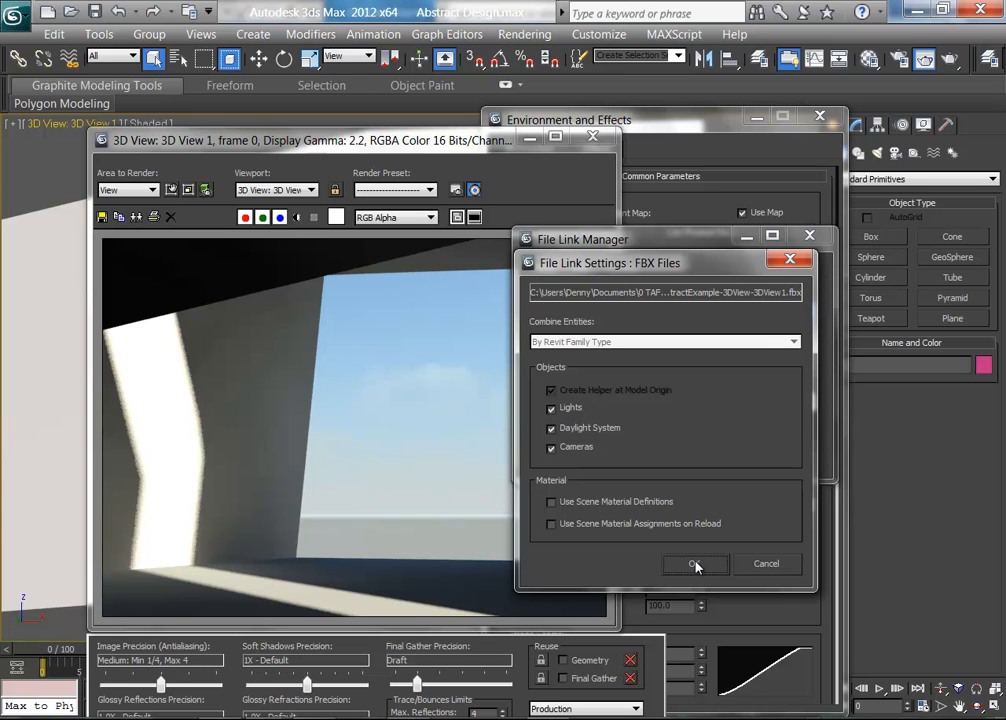
click(551, 503)
click(694, 567)
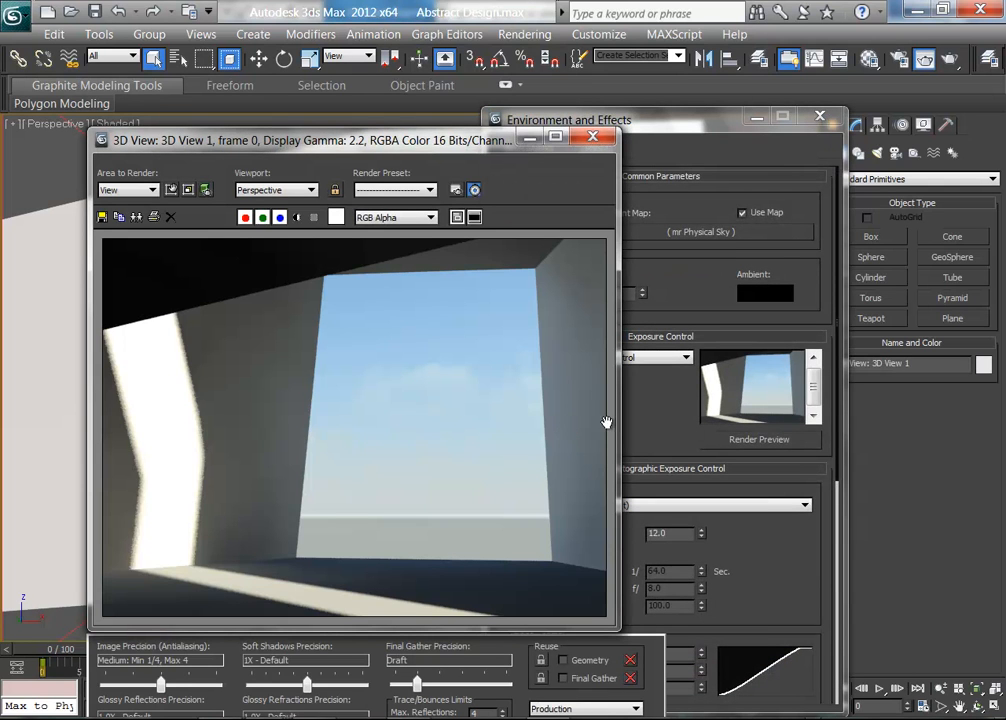
Step: Close the old render window, then refresh the exposure preview and render the Perspective view with the reloaded model
click(594, 141)
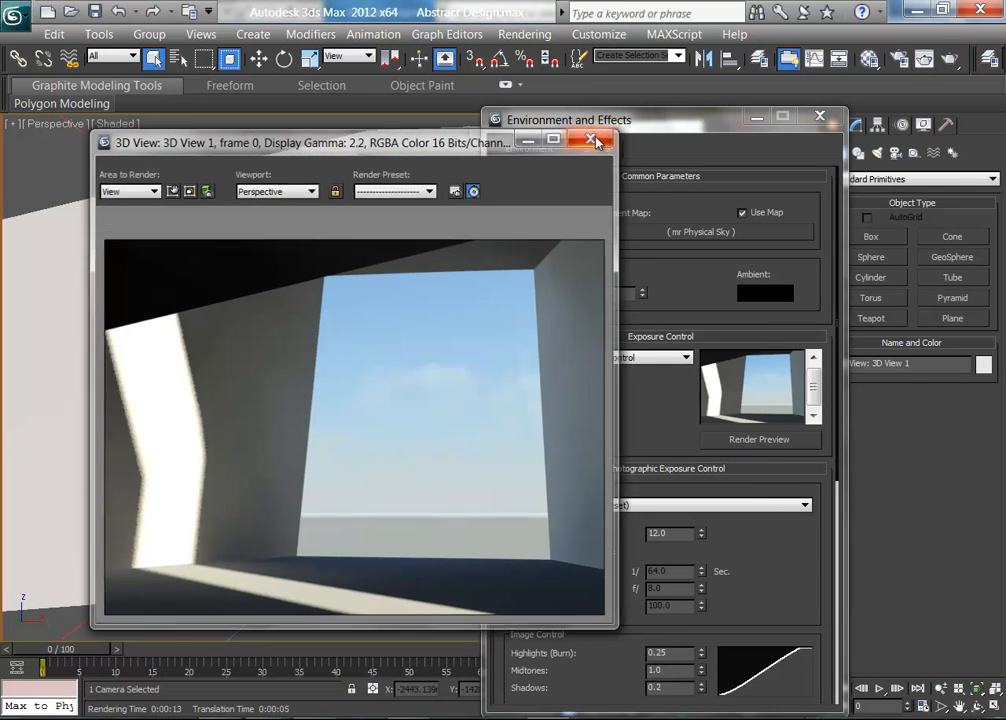
drag(690, 125, 716, 40)
click(818, 346)
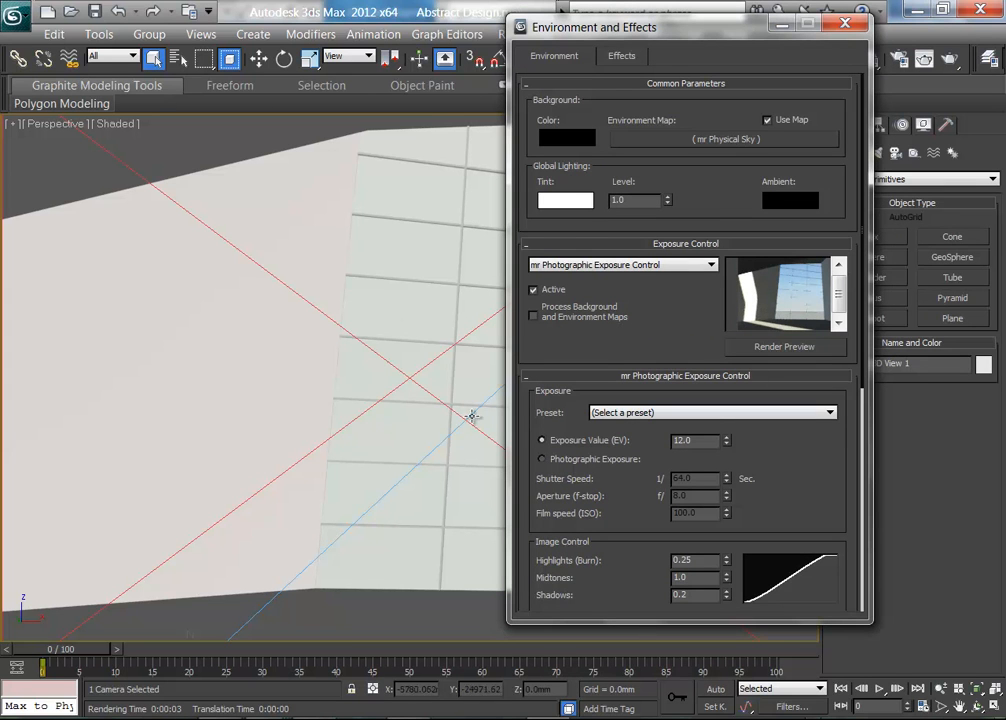
drag(745, 36, 528, 71)
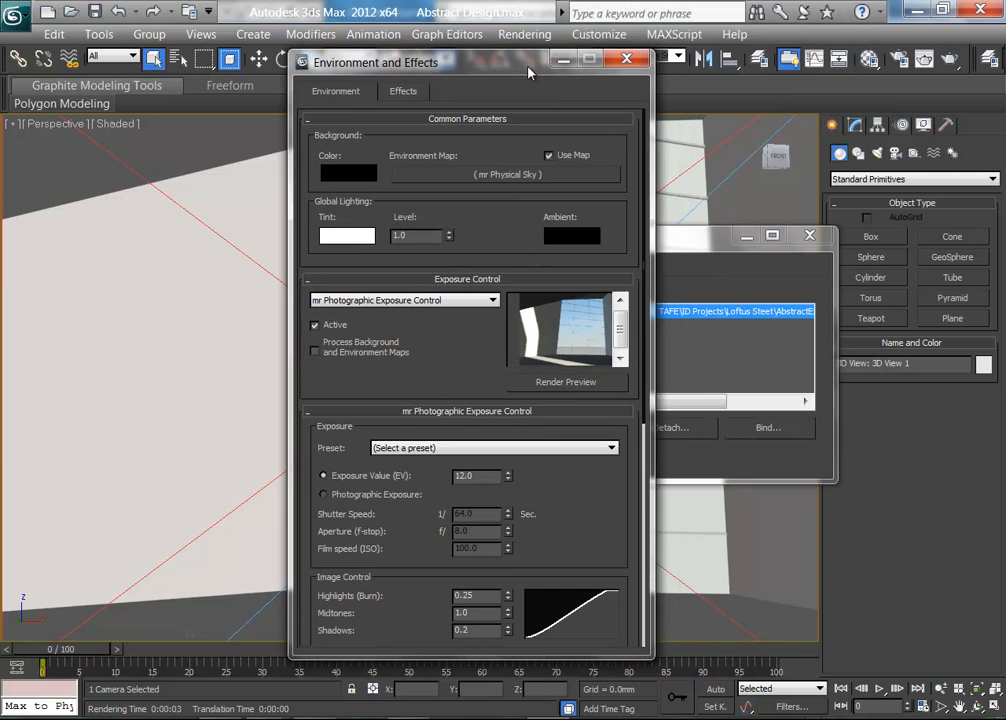
click(925, 58)
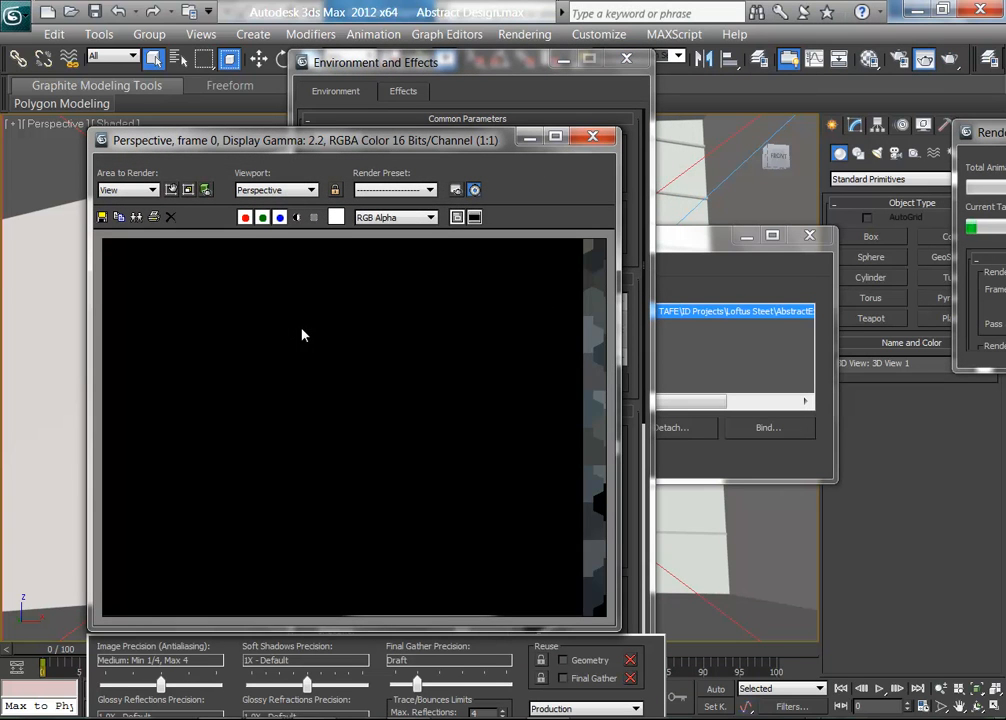